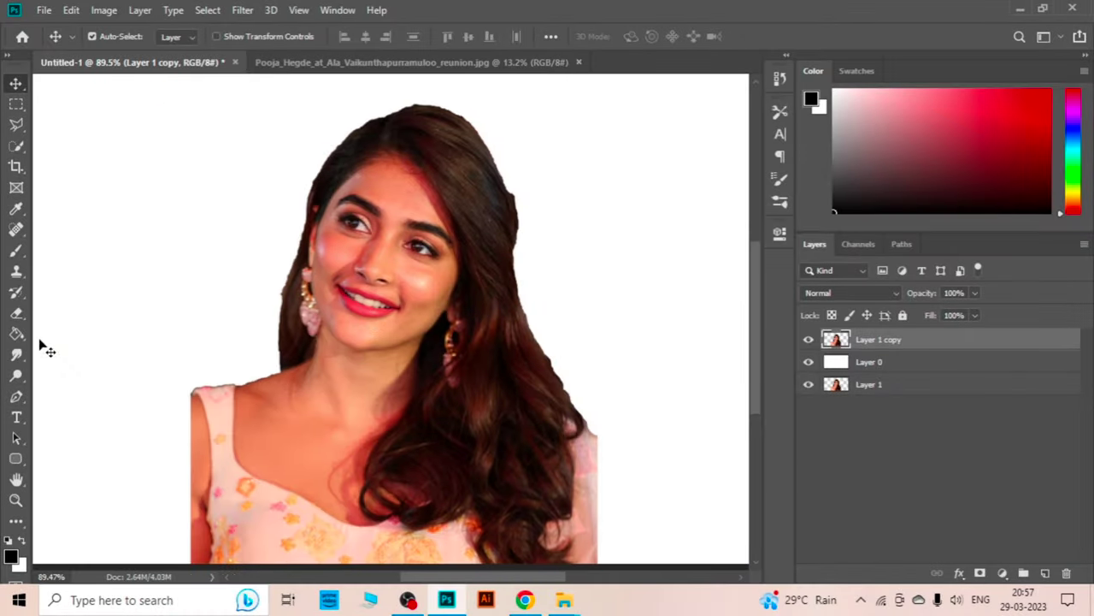
# Brighten the portrait slightly and lower its contrast with Brightness/Contrast
pyautogui.click(104, 9)
pyautogui.moveTo(128, 75)
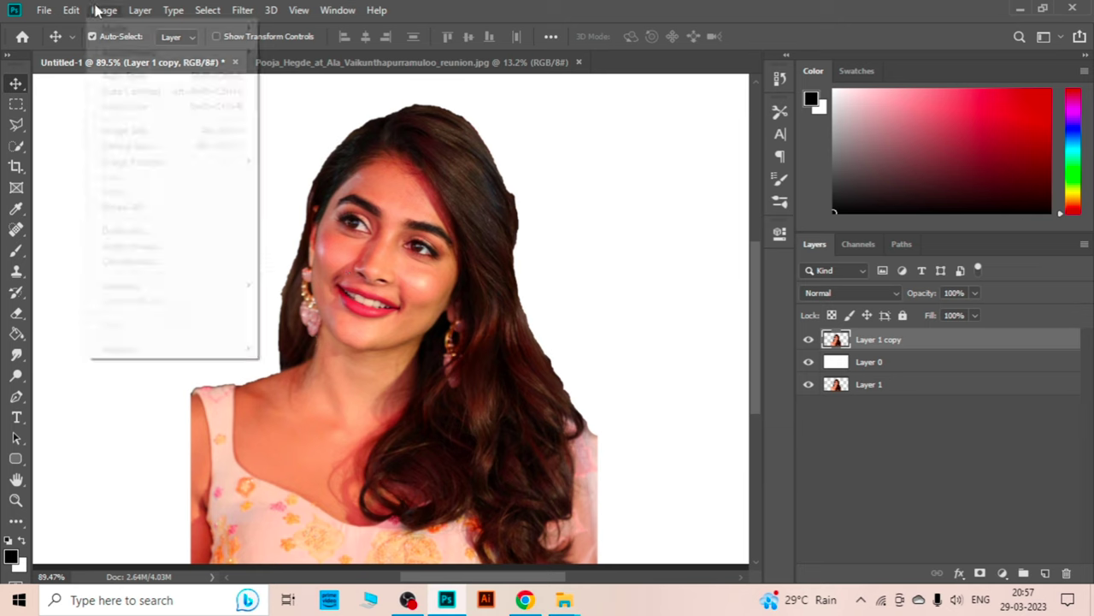
pyautogui.click(291, 54)
pyautogui.moveTo(802, 187); pyautogui.dragTo(812, 186)
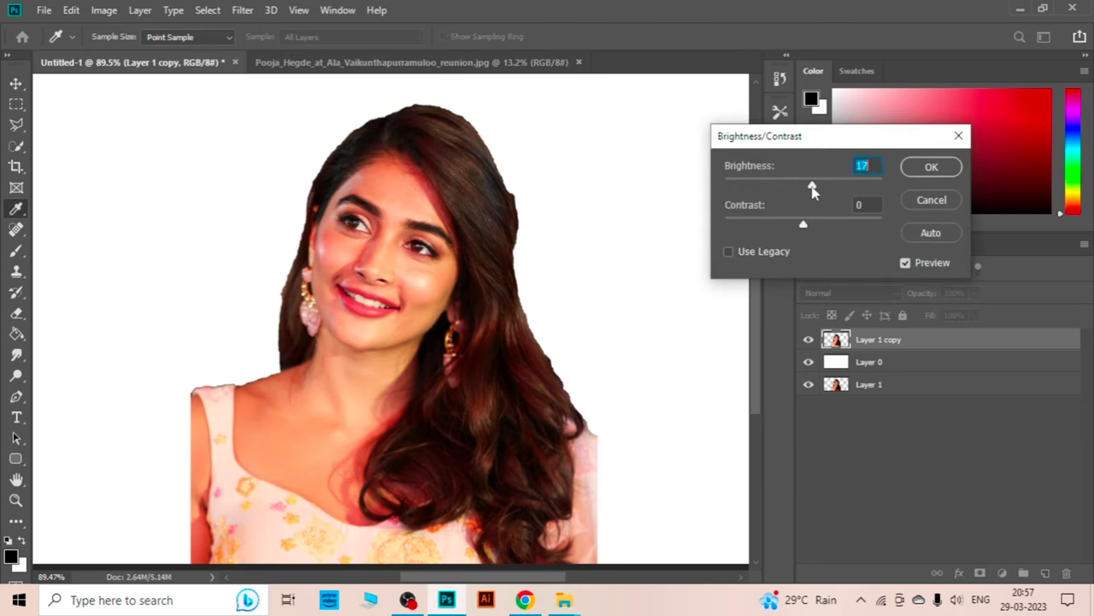
pyautogui.moveTo(757, 226); pyautogui.dragTo(739, 243)
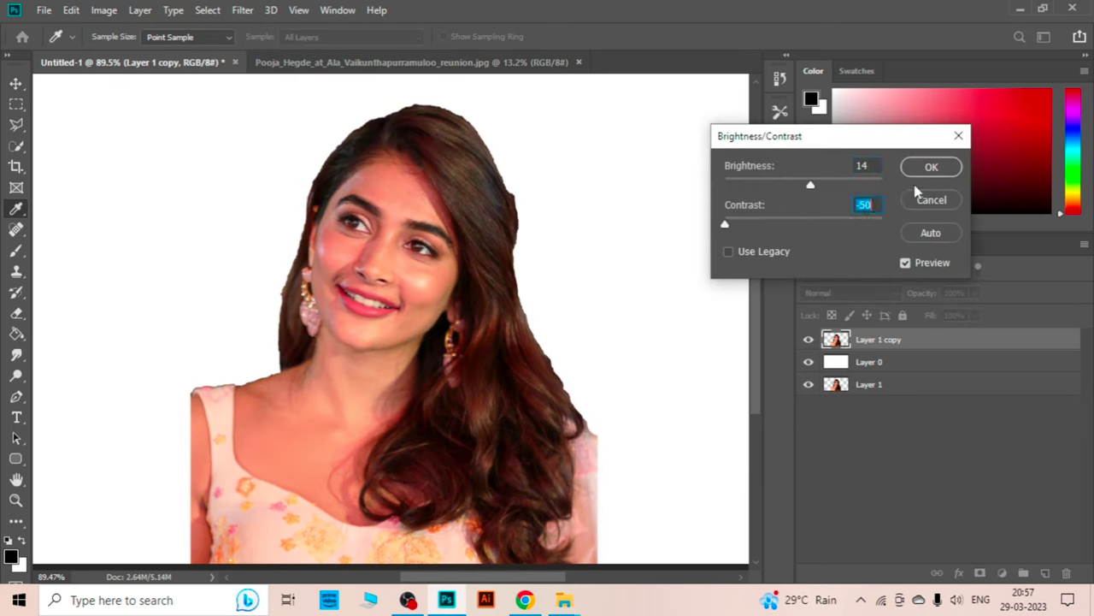
pyautogui.click(931, 167)
# Sharpen the portrait with Unsharp Mask at 120% amount, 3.6 pixel radius
pyautogui.click(242, 10)
pyautogui.click(496, 328)
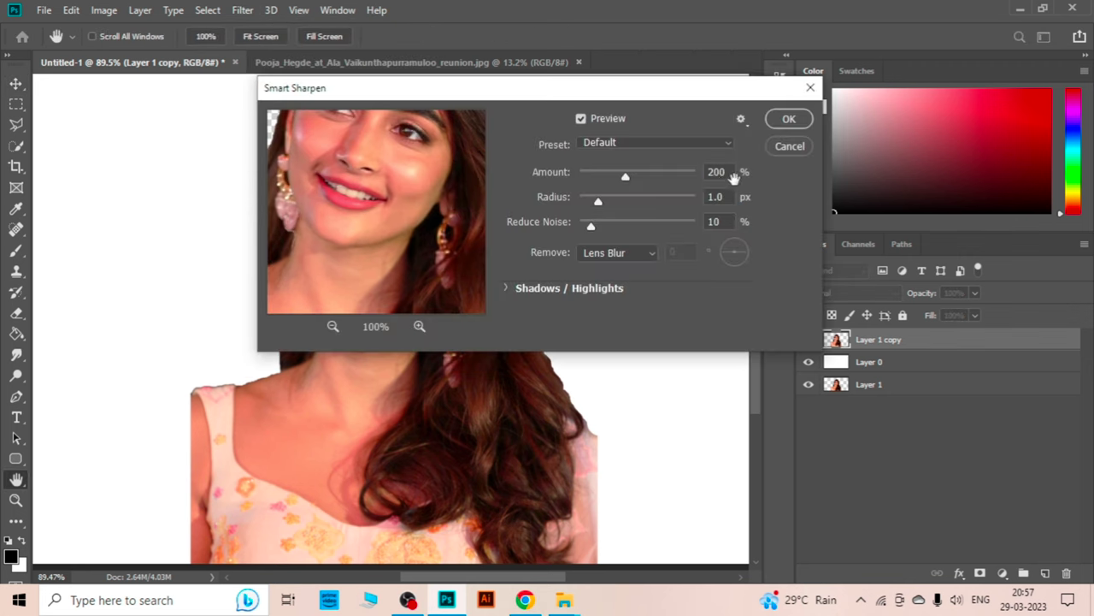
pyautogui.press('Escape')
pyautogui.click(242, 9)
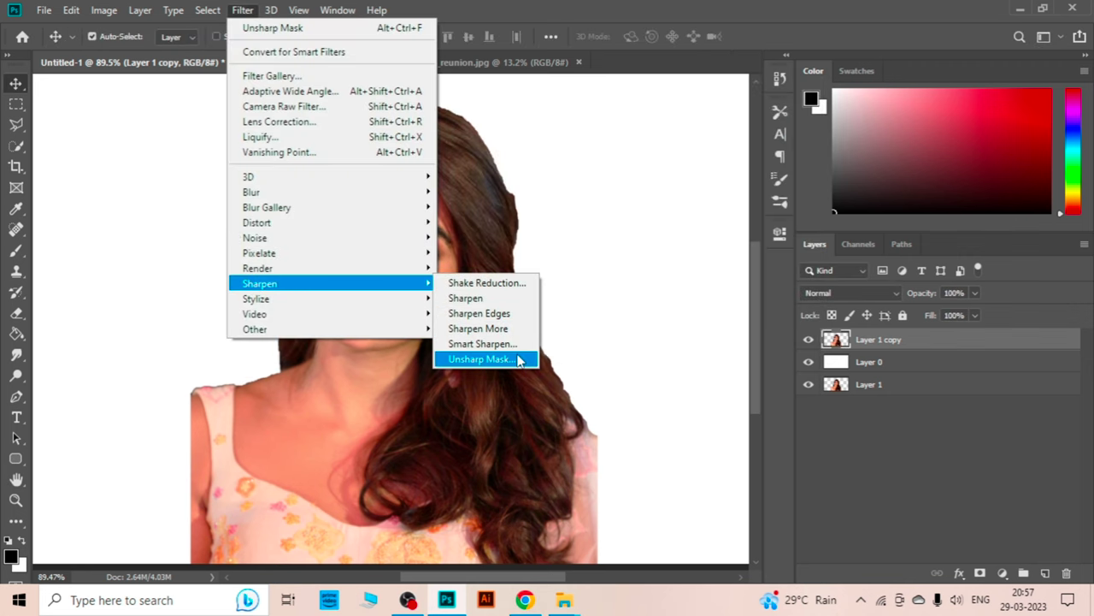
pyautogui.click(518, 359)
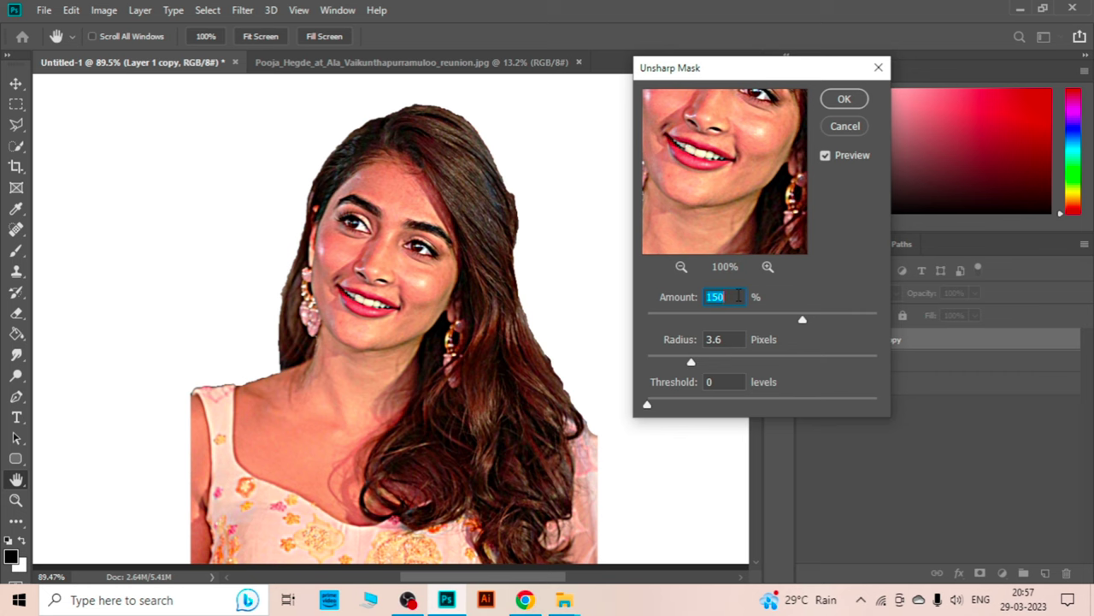
pyautogui.write('120')
pyautogui.click(837, 100)
# With the Smudge tool at 50% strength, blend the hair strands along the hairline
pyautogui.press('v')
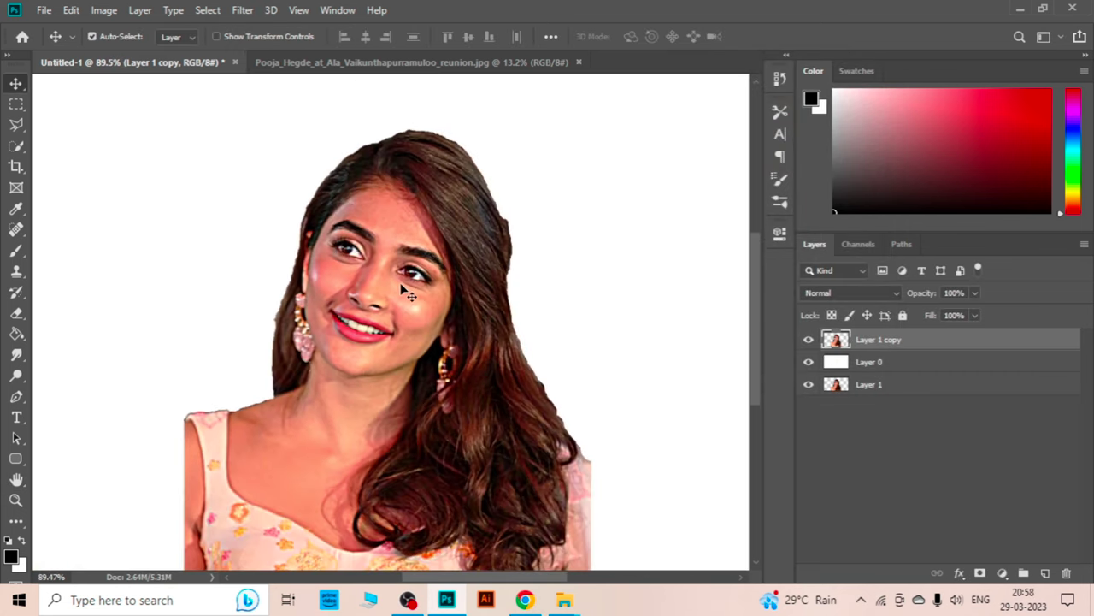
pyautogui.click(15, 350)
pyautogui.scroll(10, 371, 224)
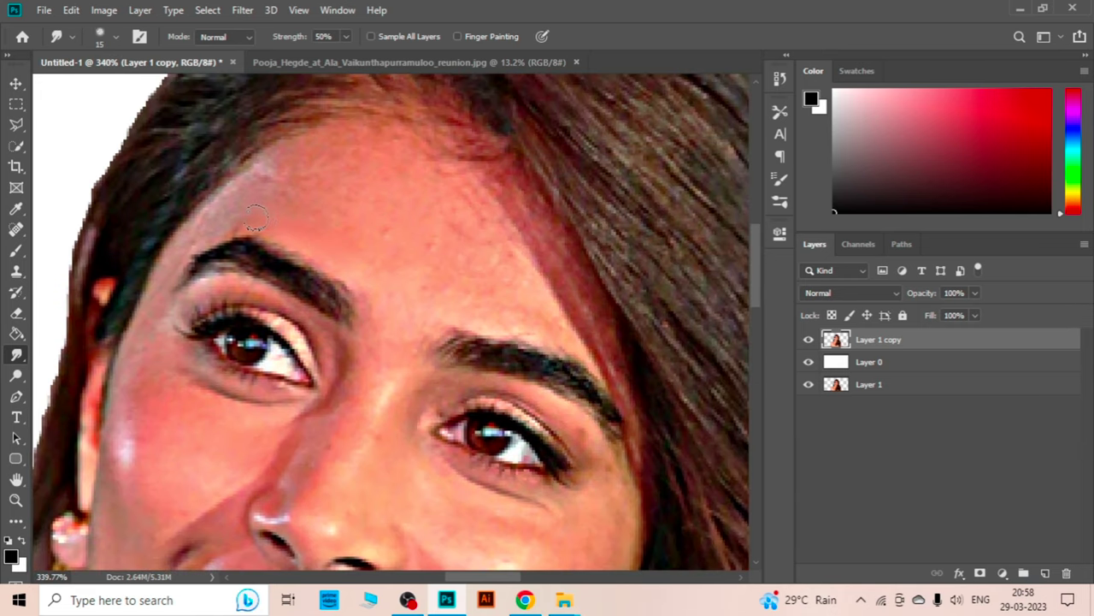
pyautogui.scroll(3, 255, 217)
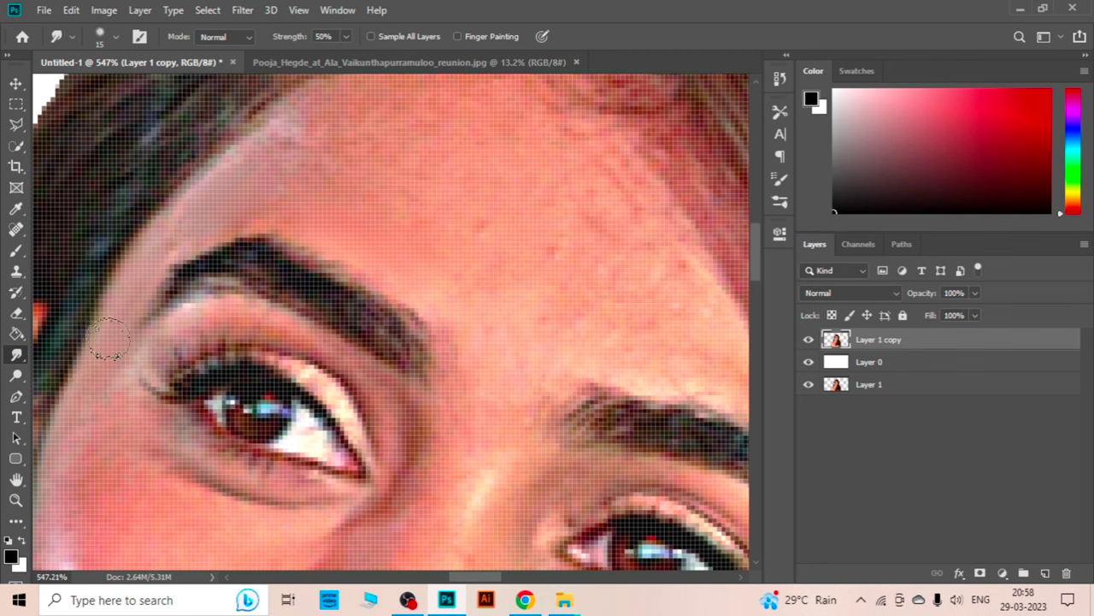
pyautogui.scroll(2, 177, 238)
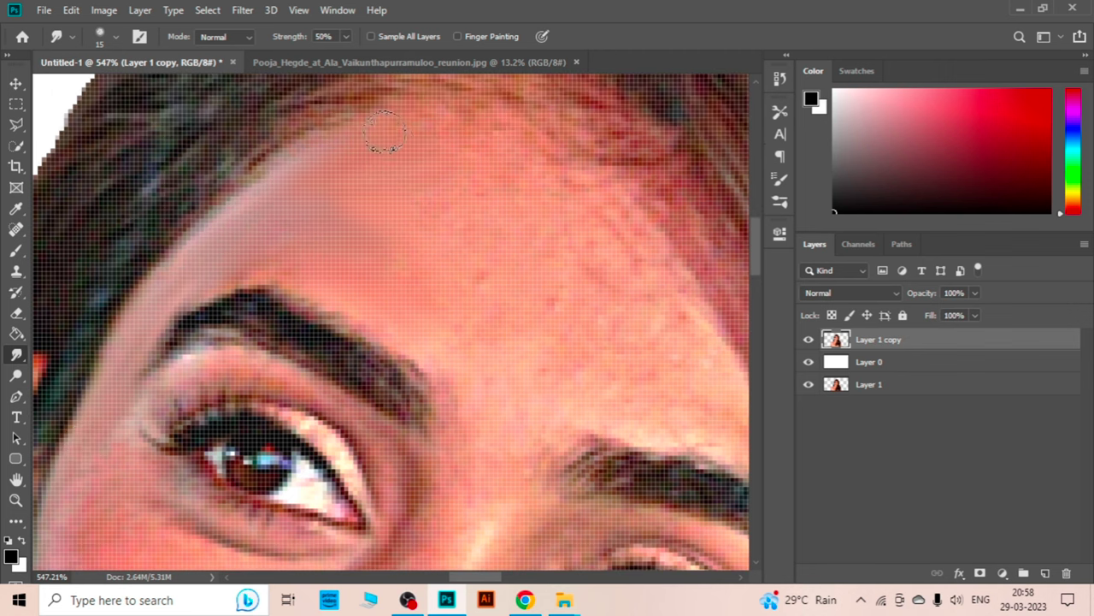
pyautogui.hscroll(2, 384, 132)
pyautogui.hscroll(3, 459, 151)
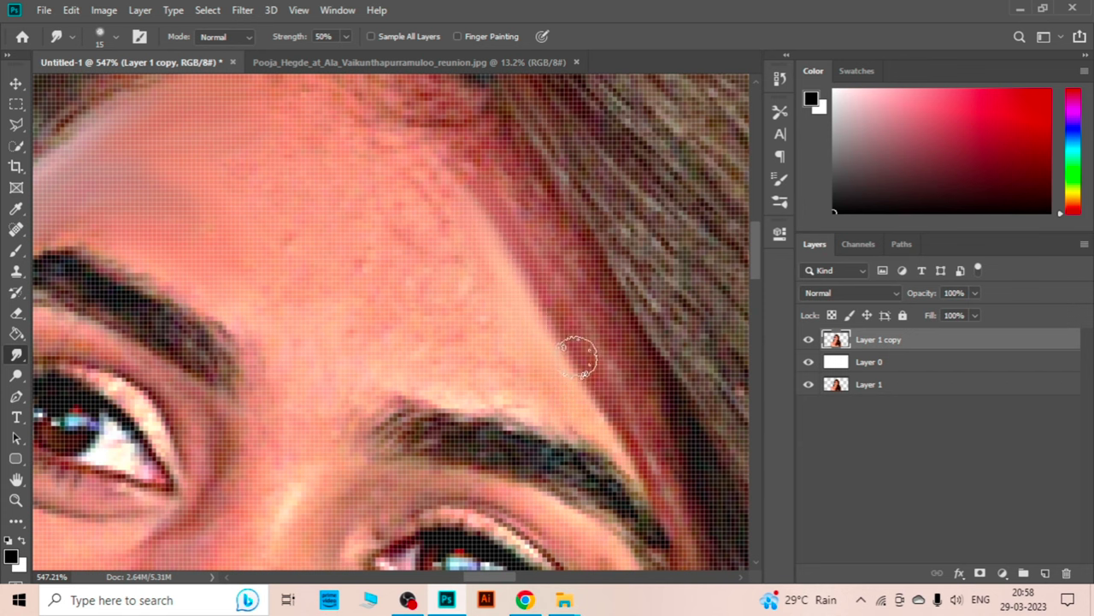
pyautogui.scroll(3, 513, 214)
pyautogui.scroll(2, 385, 184)
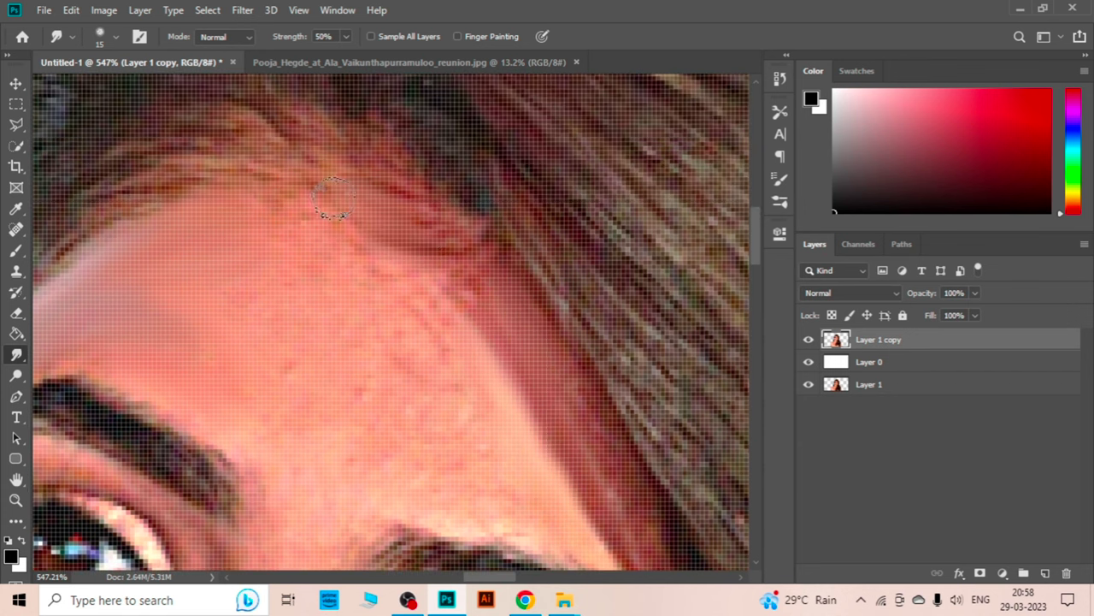
pyautogui.moveTo(284, 158)
pyautogui.mouseDown()
pyautogui.moveTo(331, 171)
pyautogui.moveTo(273, 231)
pyautogui.mouseUp()
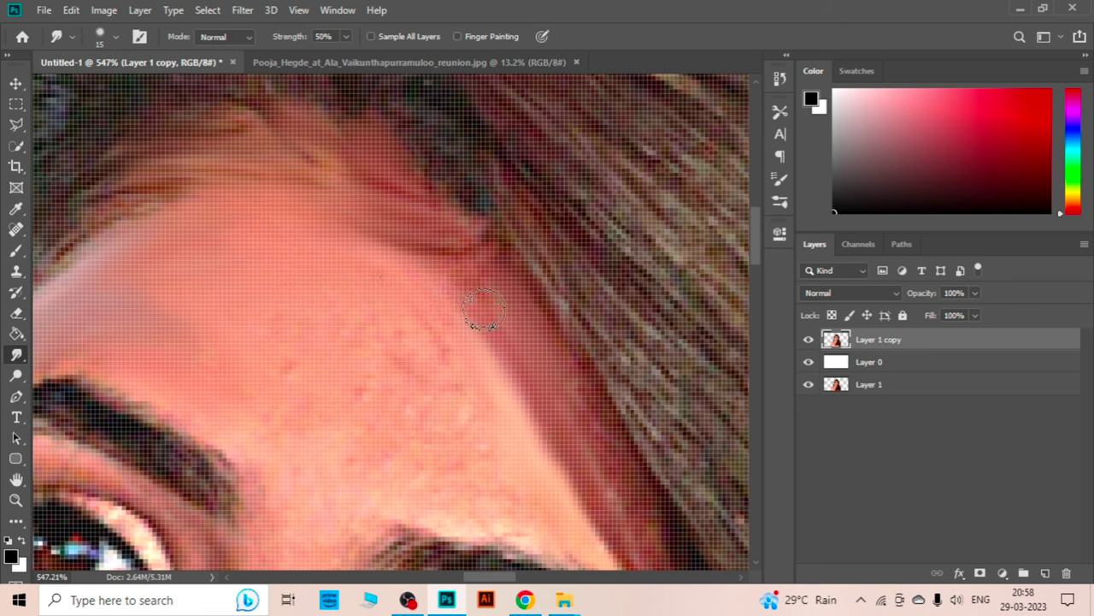
# Smudge the forehead skin down across the cheek
pyautogui.scroll(1, 376, 186)
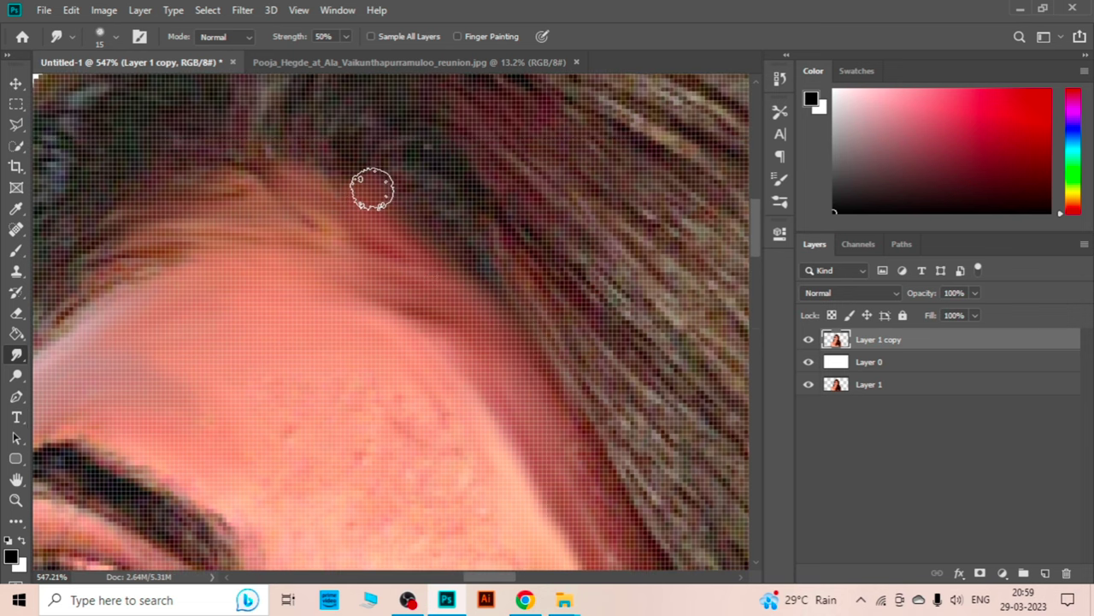
pyautogui.scroll(-2, 603, 371)
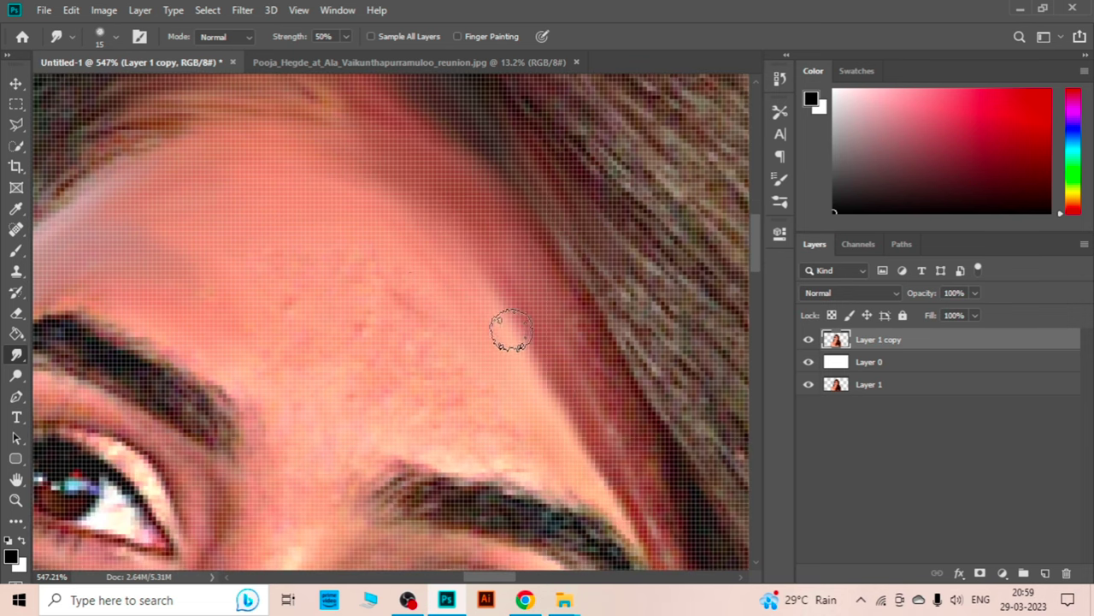
pyautogui.scroll(-2, 534, 432)
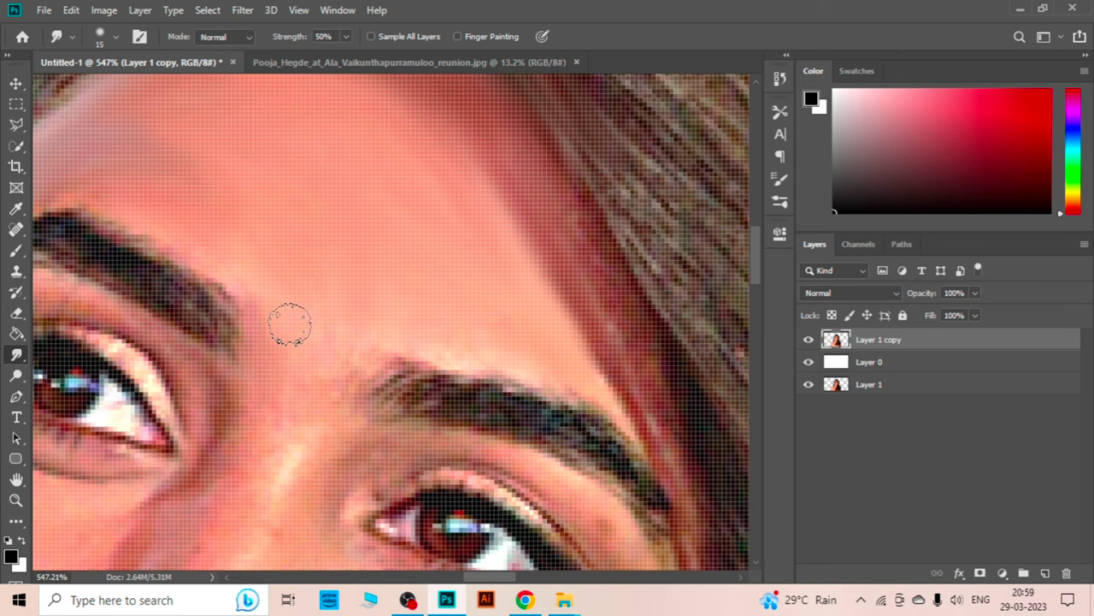
pyautogui.scroll(-2, 599, 342)
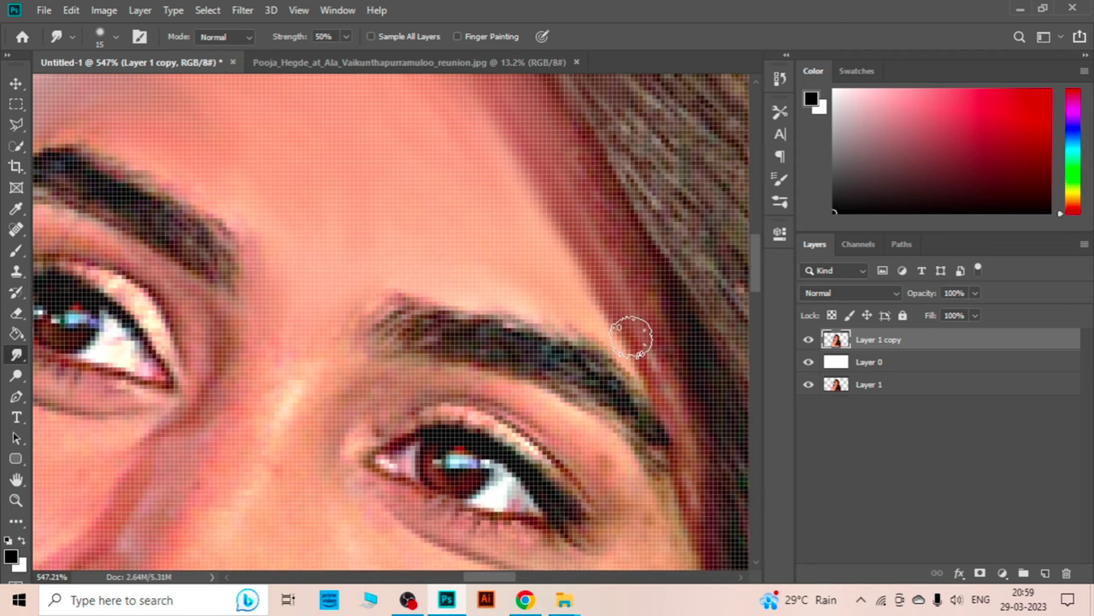
pyautogui.scroll(1, 647, 337)
pyautogui.scroll(1, 615, 285)
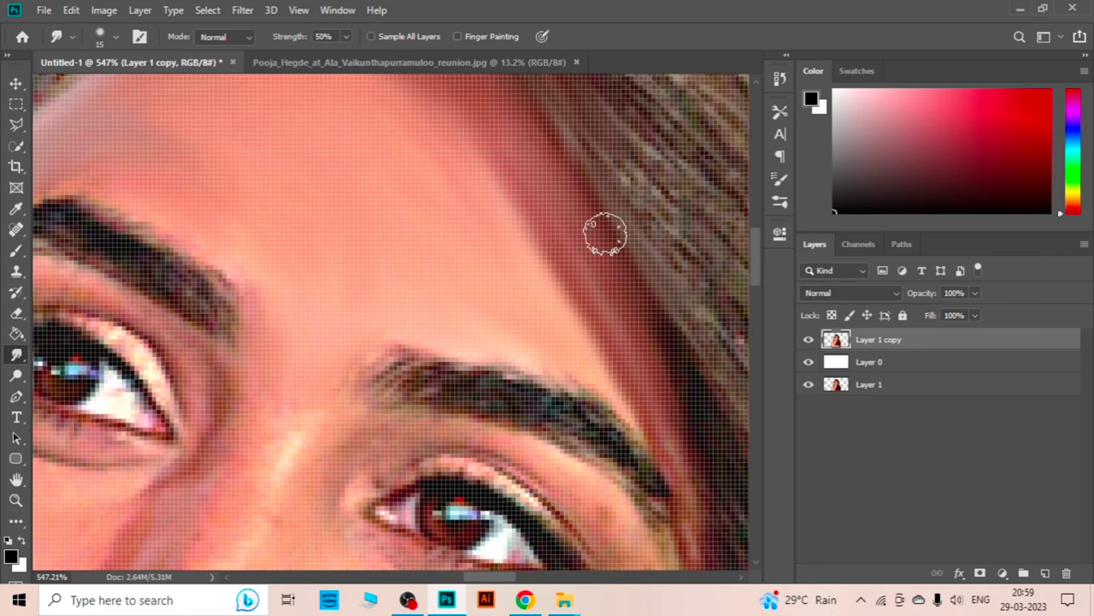
pyautogui.scroll(-1, 606, 222)
pyautogui.scroll(-1, 632, 256)
pyautogui.scroll(-2, 513, 308)
pyautogui.scroll(-2, 305, 327)
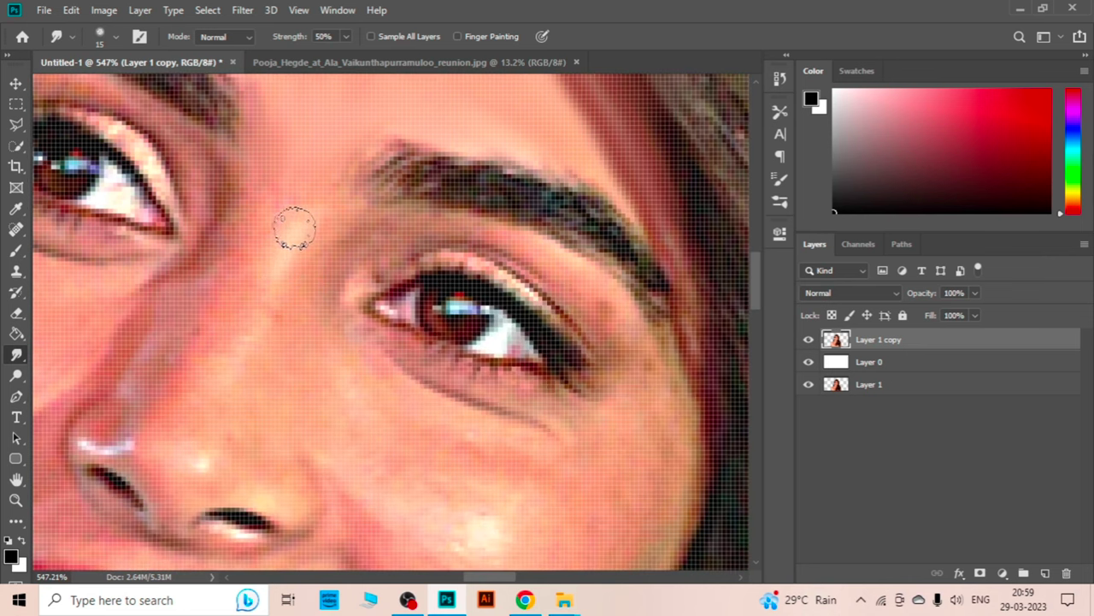
pyautogui.moveTo(250, 242); pyautogui.dragTo(156, 358)
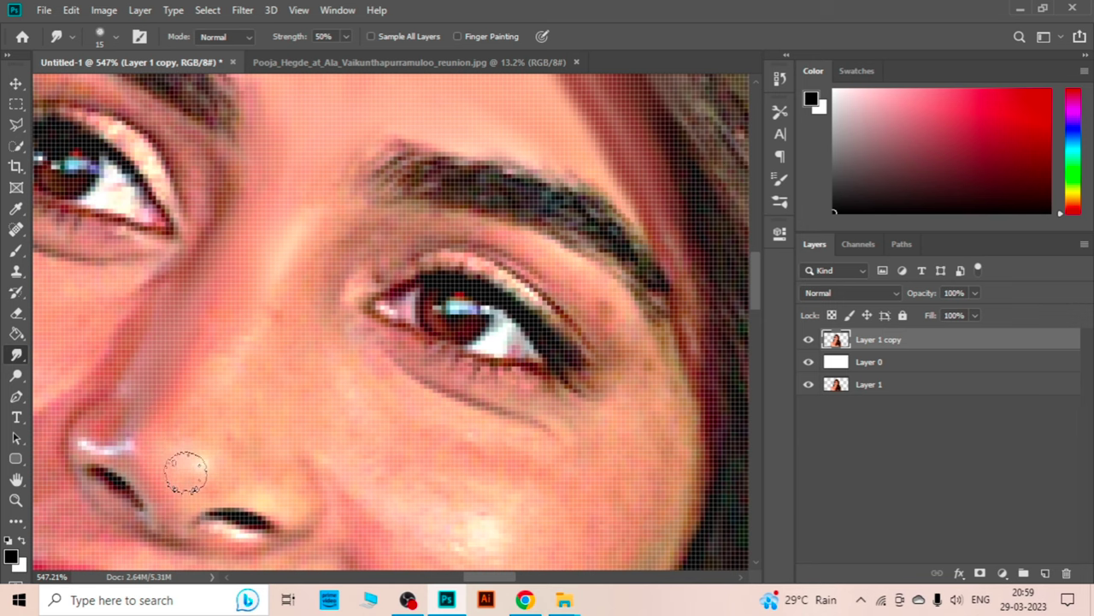
pyautogui.scroll(-3, 237, 438)
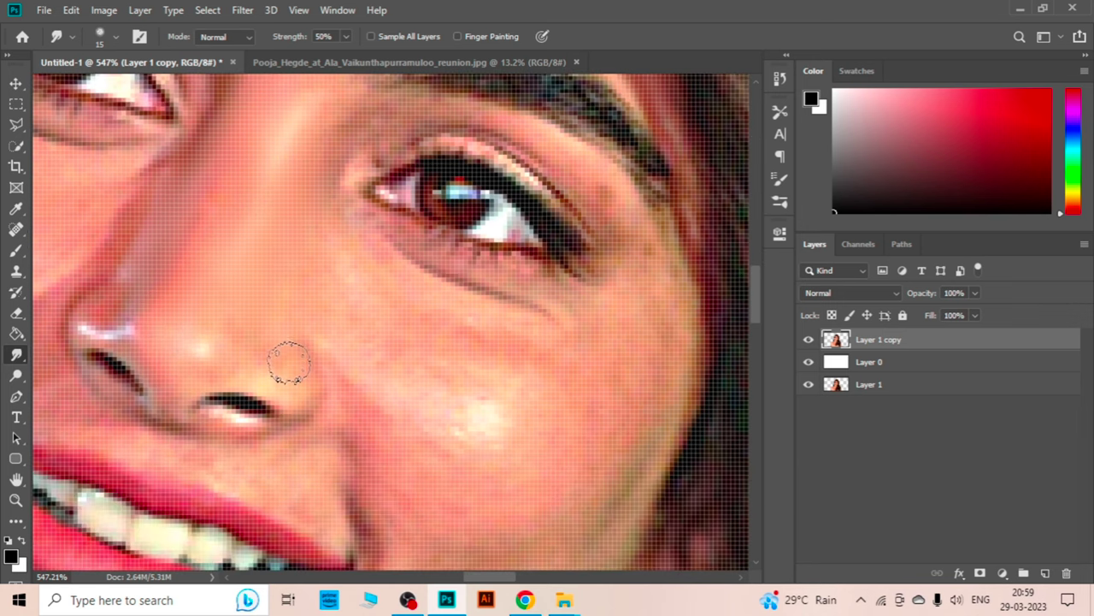
pyautogui.scroll(2, 288, 368)
# Shrink the Smudge brush and smear the white highlight on the nostril
pyautogui.hscroll(-1, 164, 335)
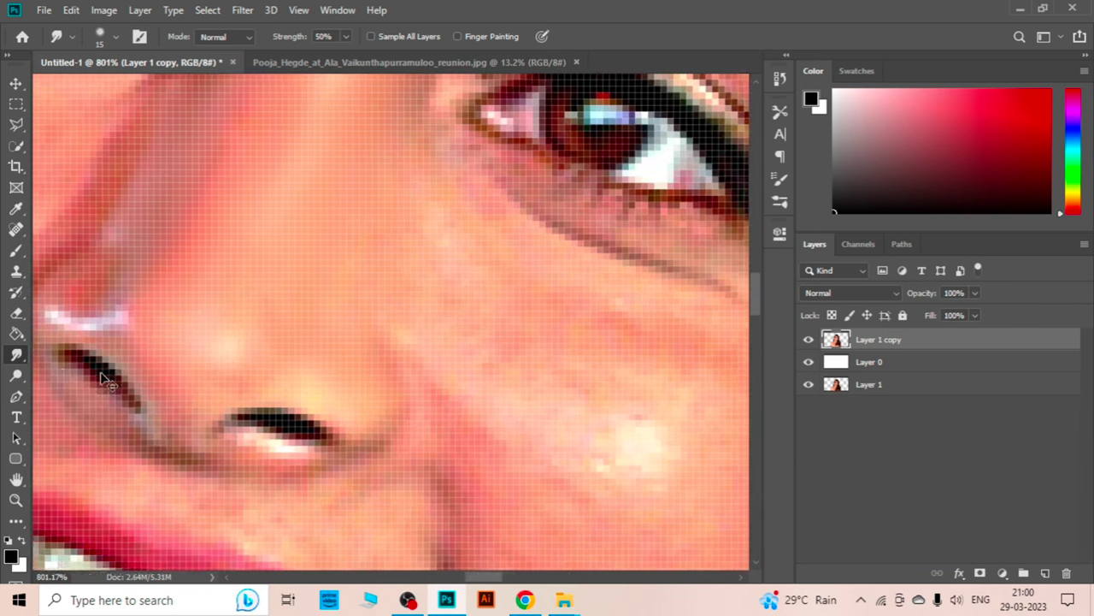
pyautogui.hscroll(-2, 164, 335)
pyautogui.press('[')
pyautogui.press('[')
pyautogui.press('[')
pyautogui.moveTo(205, 313); pyautogui.dragTo(177, 297)
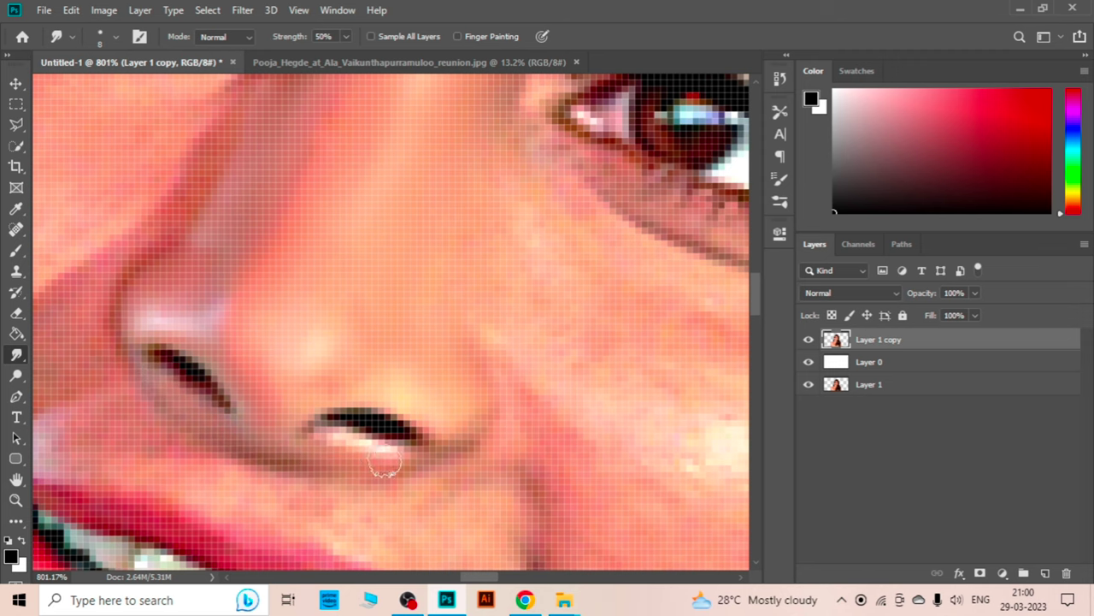
# Dull the white highlight just below the nostril
pyautogui.moveTo(338, 441)
pyautogui.mouseDown()
pyautogui.moveTo(384, 402)
pyautogui.moveTo(384, 454)
pyautogui.moveTo(446, 446)
pyautogui.mouseUp()
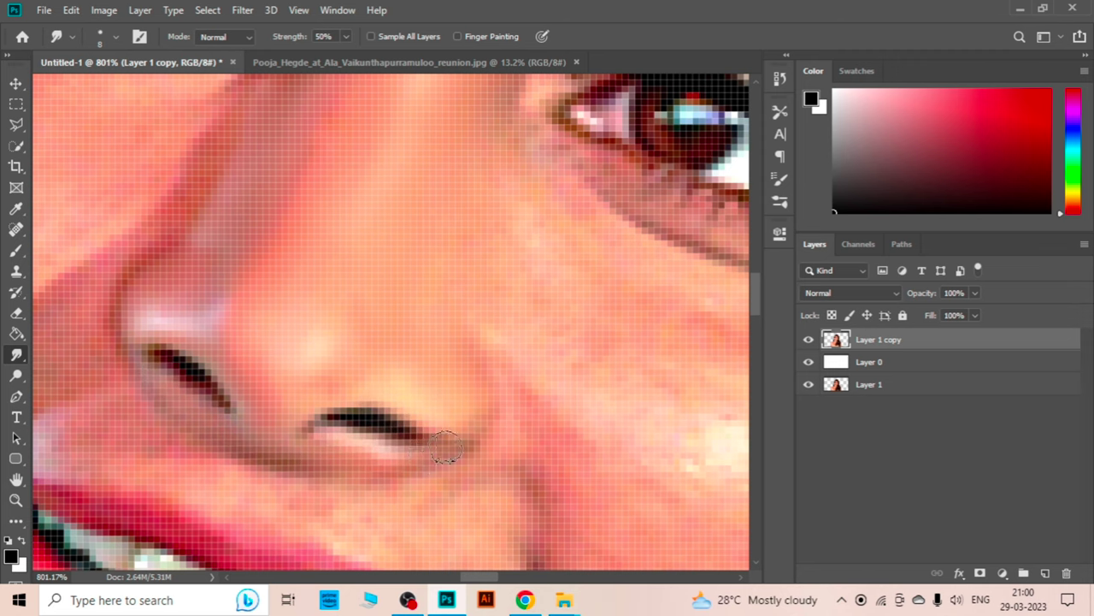
pyautogui.scroll(-3, 152, 314)
pyautogui.scroll(-3, 188, 314)
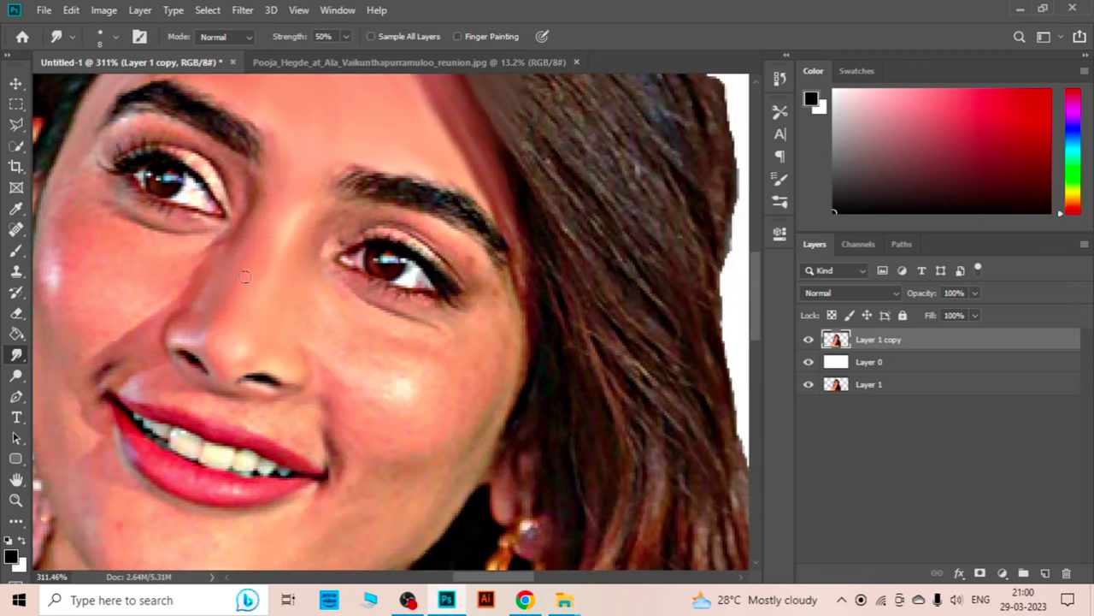
pyautogui.scroll(5, 220, 314)
pyautogui.scroll(1, 253, 274)
pyautogui.hscroll(-2, 236, 311)
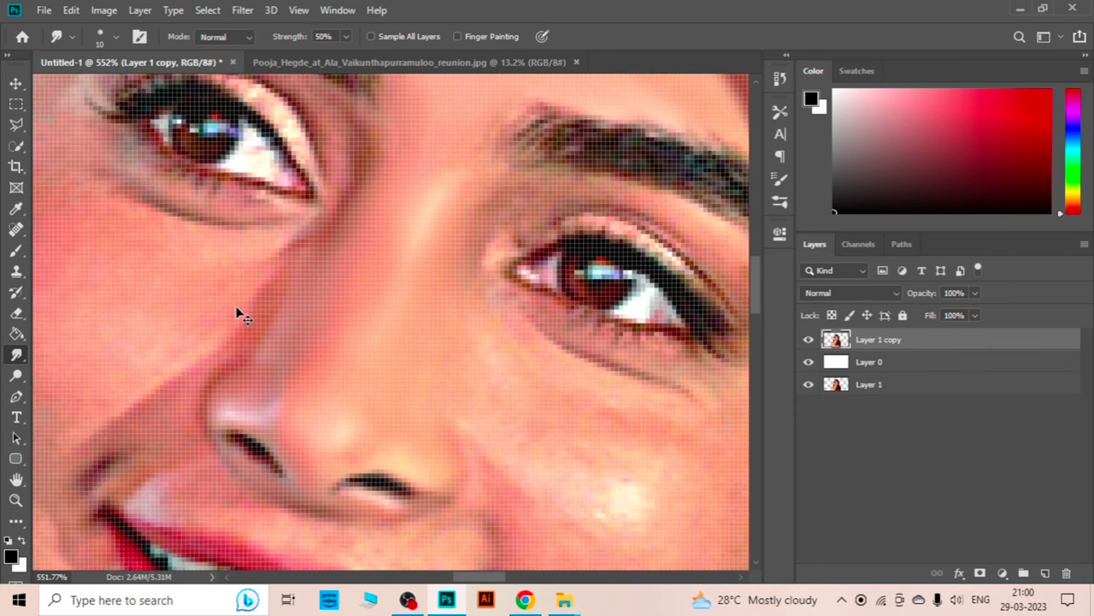
pyautogui.hscroll(-1, 333, 242)
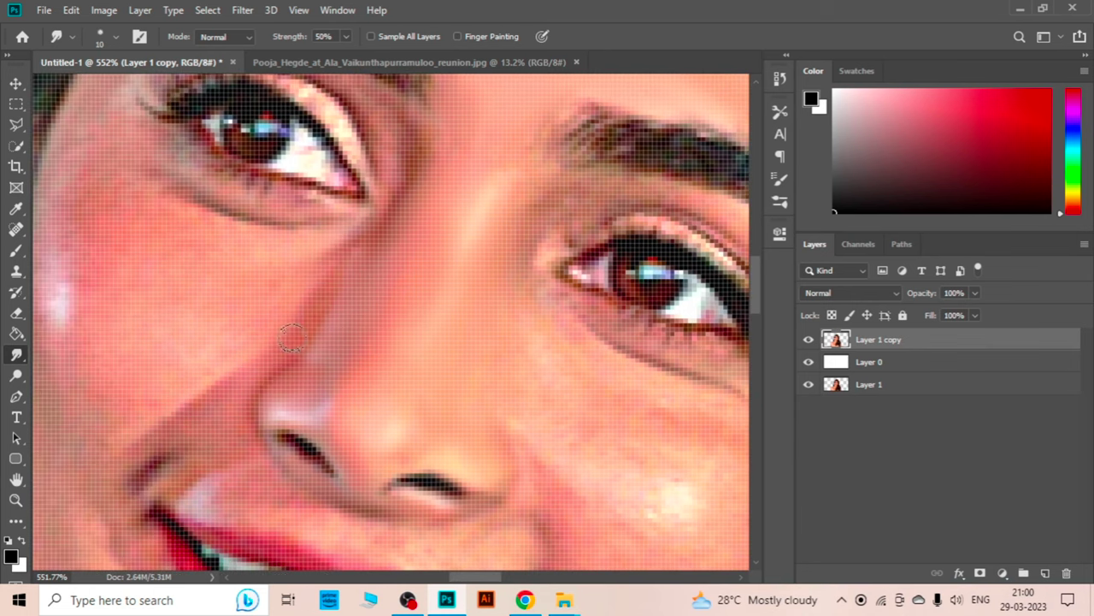
pyautogui.hscroll(-2, 295, 334)
pyautogui.scroll(2, 342, 268)
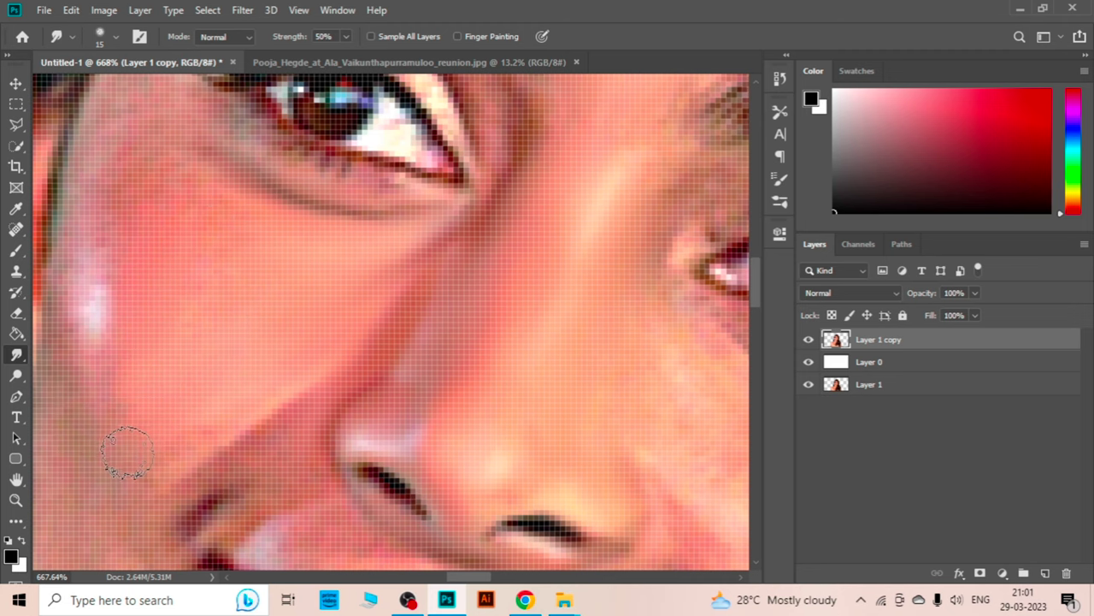
# Smear the cheek highlight upward toward the eye
pyautogui.moveTo(102, 342)
pyautogui.mouseDown()
pyautogui.moveTo(80, 305)
pyautogui.moveTo(87, 163)
pyautogui.mouseUp()
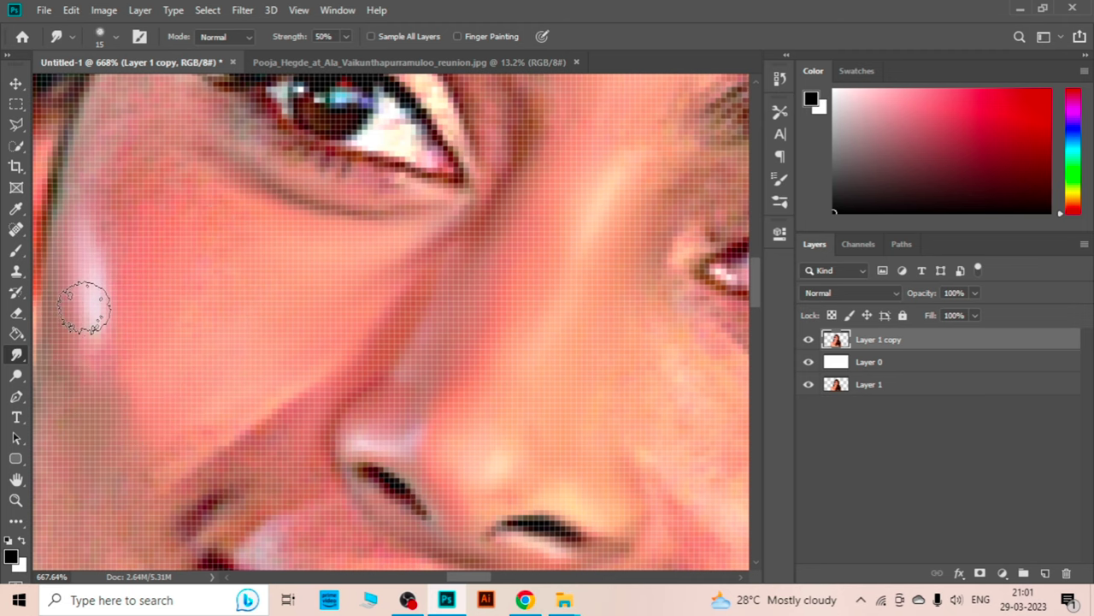
pyautogui.hscroll(-2, 86, 305)
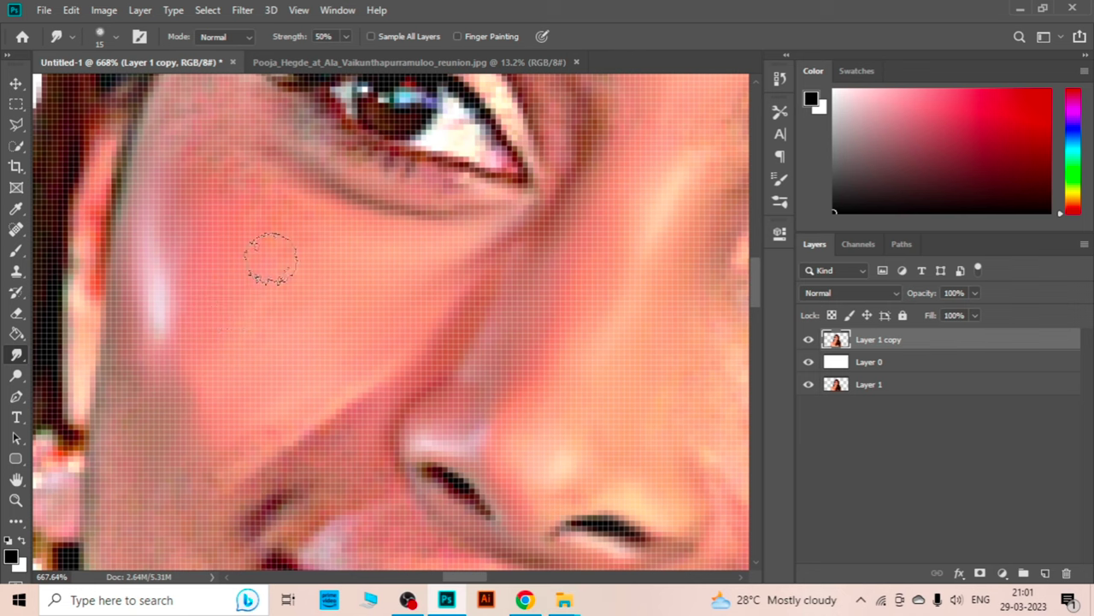
pyautogui.scroll(3, 227, 205)
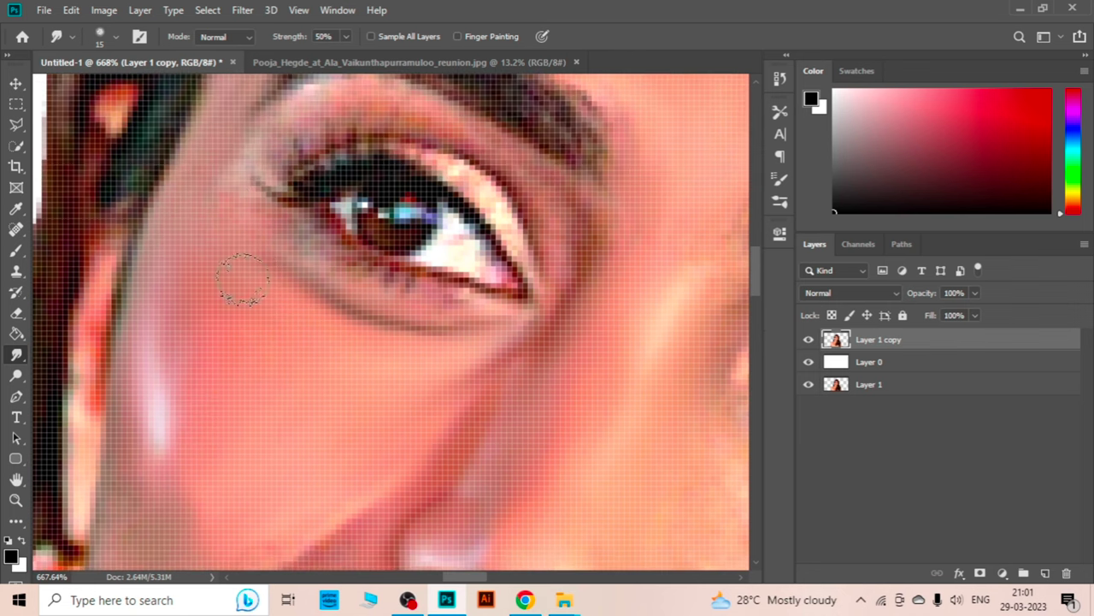
pyautogui.scroll(-3, 276, 310)
pyautogui.scroll(-2, 225, 323)
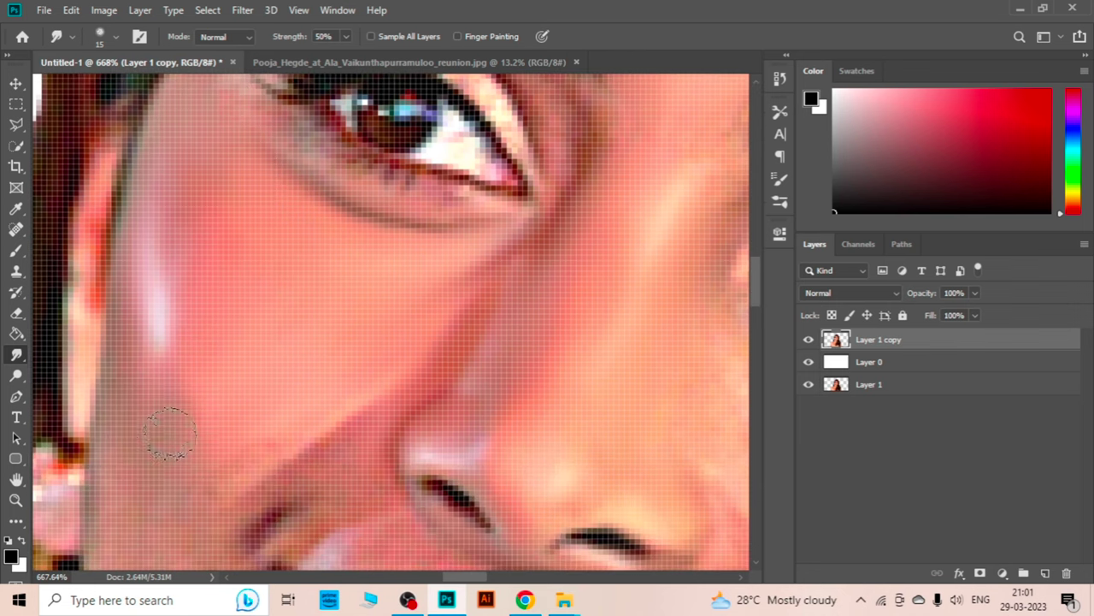
pyautogui.scroll(-1, 205, 359)
pyautogui.scroll(-2, 200, 371)
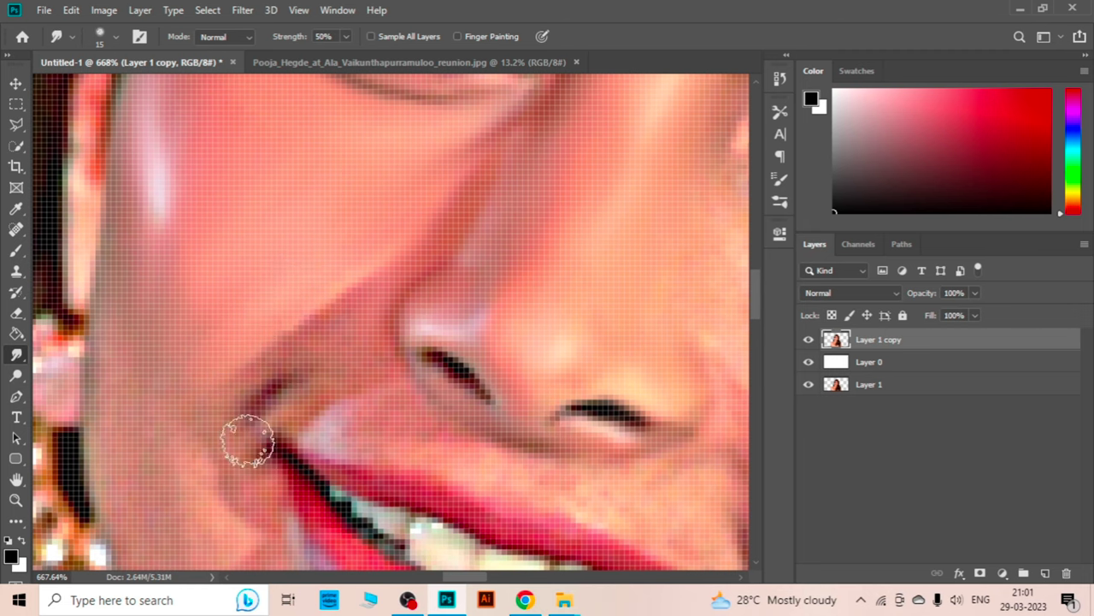
pyautogui.scroll(-1, 248, 440)
# Smooth the skin along the nose crease and soften the mouth-corner crease
pyautogui.moveTo(327, 292); pyautogui.dragTo(244, 344)
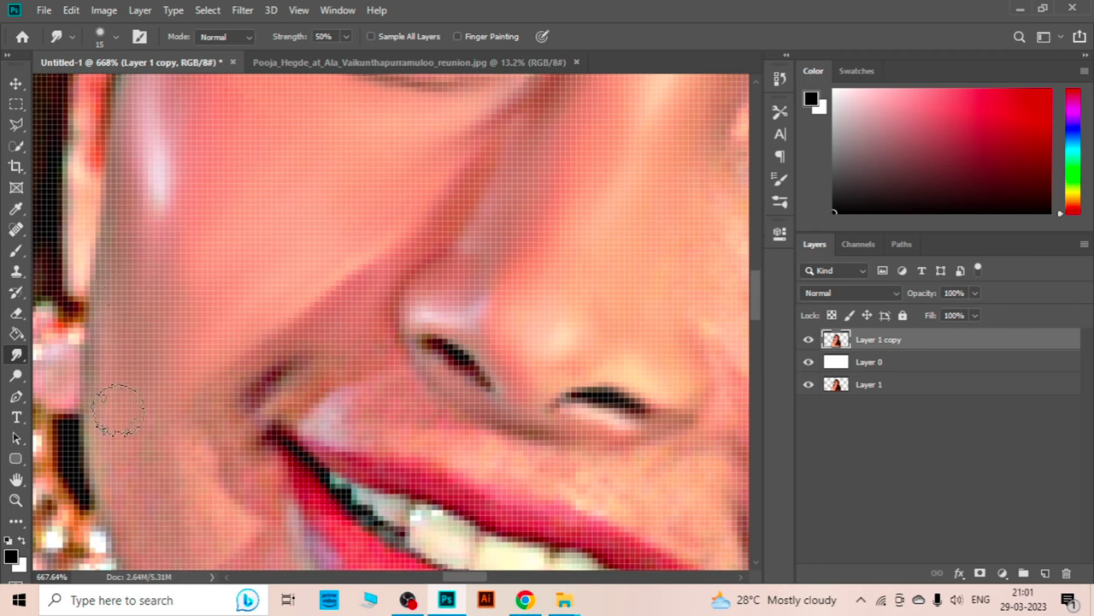
pyautogui.scroll(-2, 141, 282)
pyautogui.scroll(-5, 162, 376)
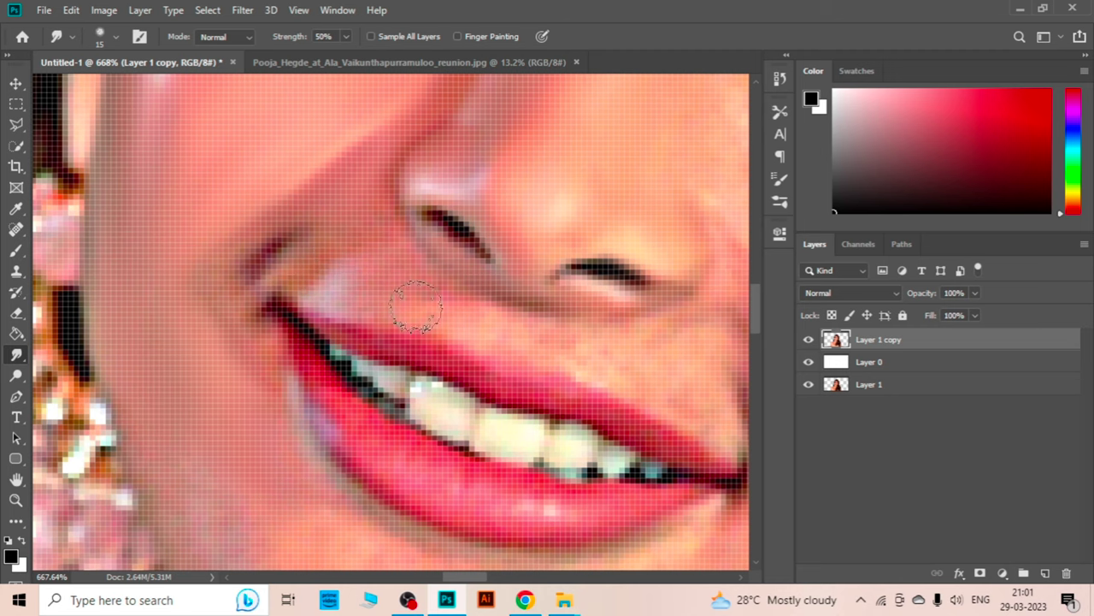
pyautogui.moveTo(293, 227); pyautogui.dragTo(250, 270)
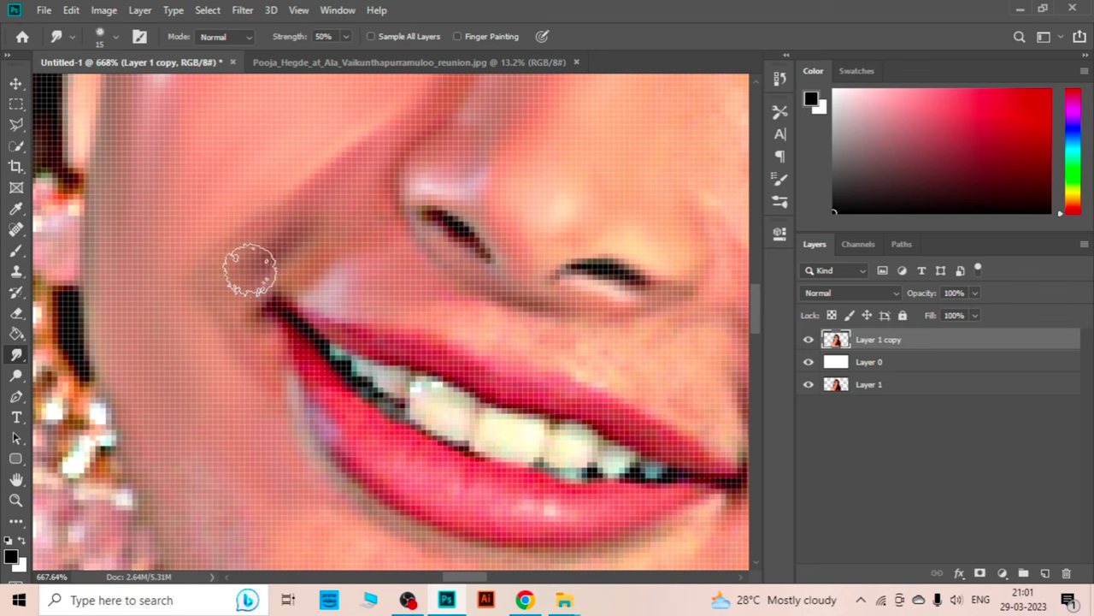
pyautogui.scroll(-3, 177, 318)
pyautogui.scroll(-2, 208, 462)
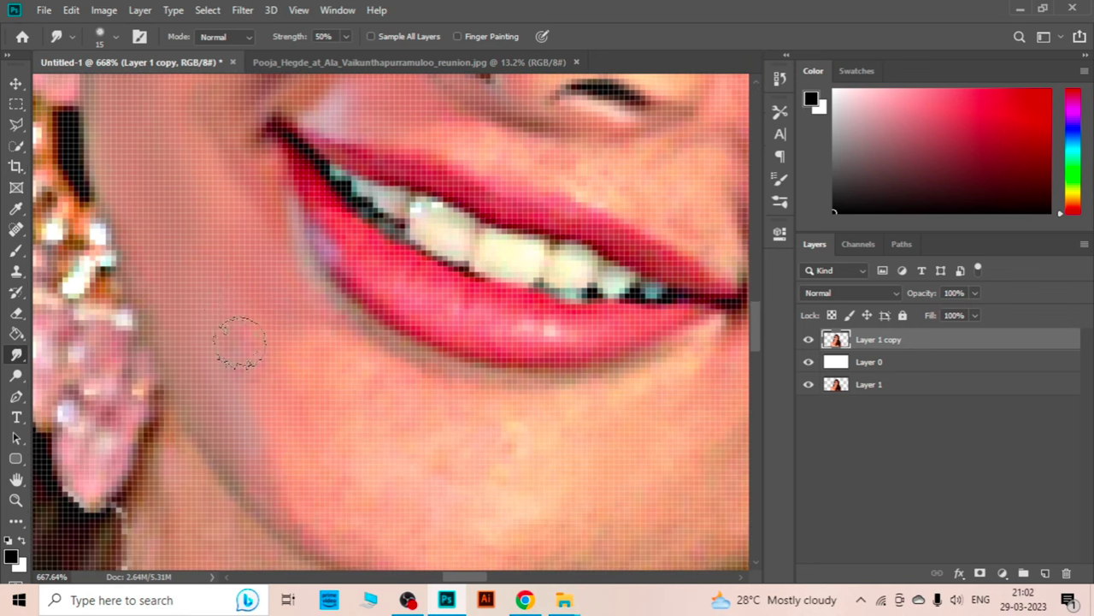
pyautogui.scroll(-1, 359, 396)
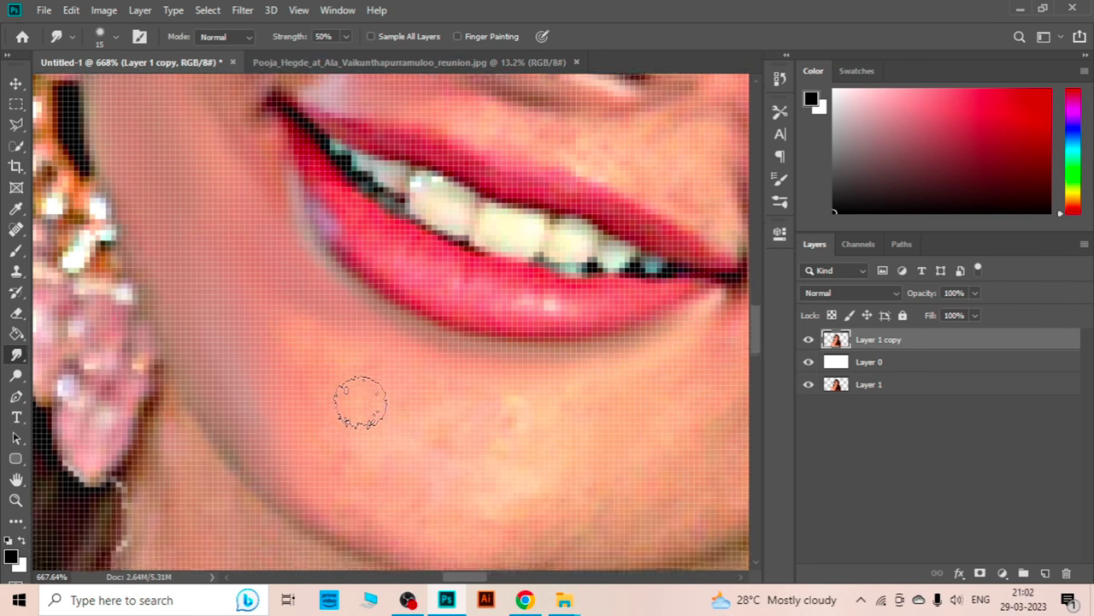
pyautogui.scroll(-2, 444, 454)
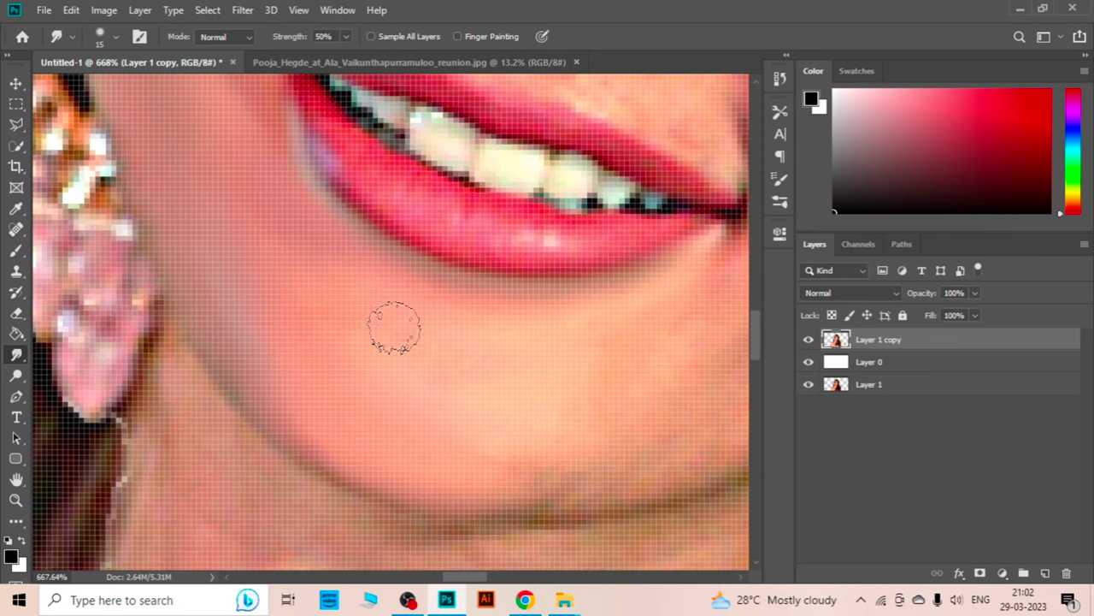
pyautogui.hscroll(4, 556, 419)
pyautogui.hscroll(1, 561, 416)
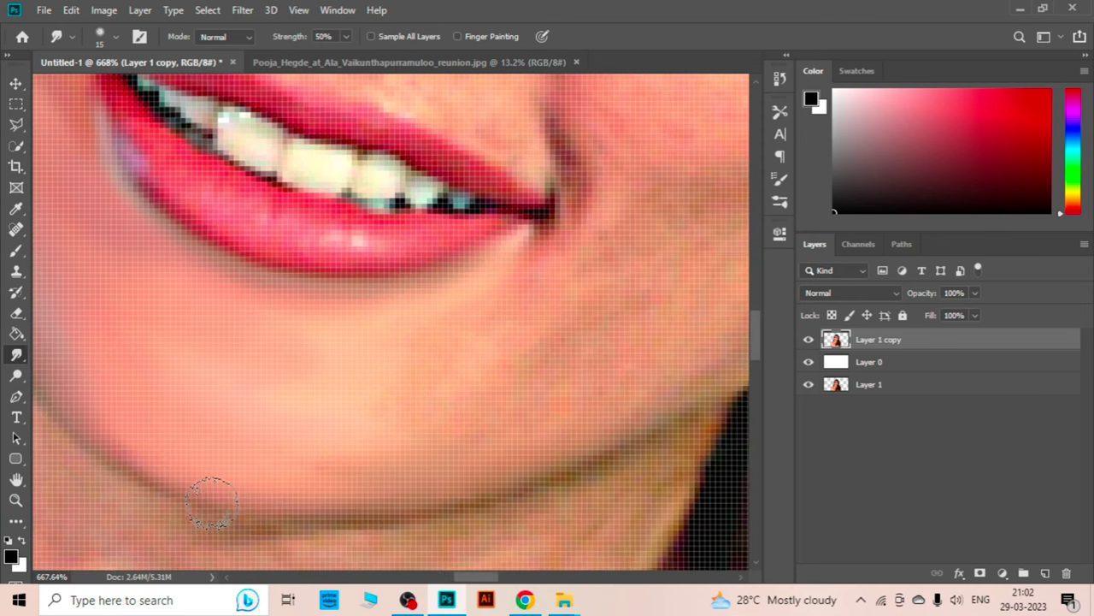
pyautogui.hscroll(2, 500, 437)
pyautogui.hscroll(3, 507, 441)
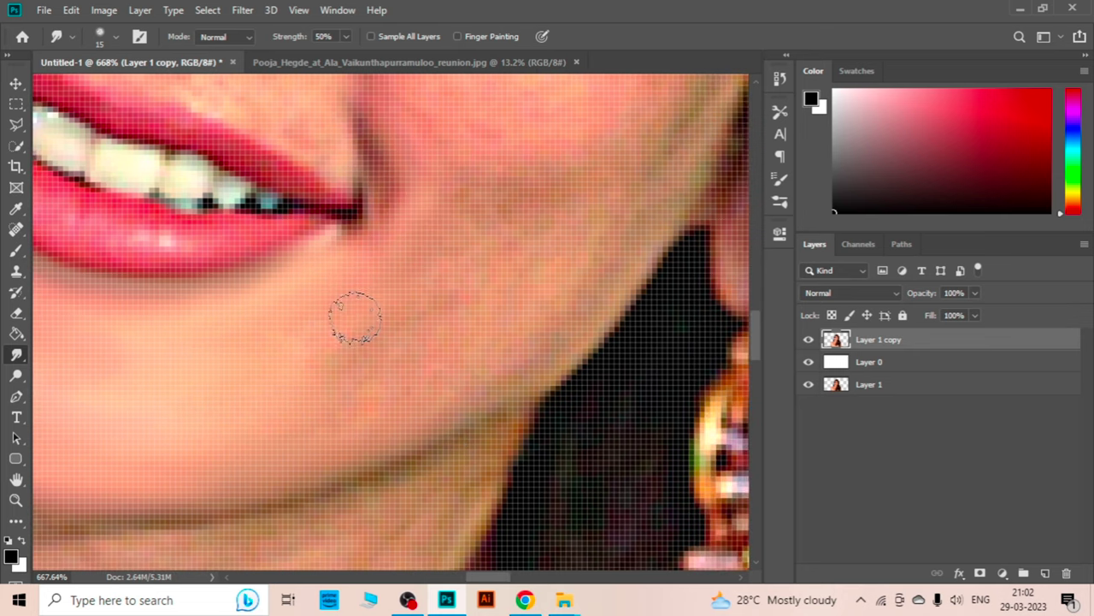
pyautogui.hscroll(2, 499, 340)
pyautogui.hscroll(2, 497, 299)
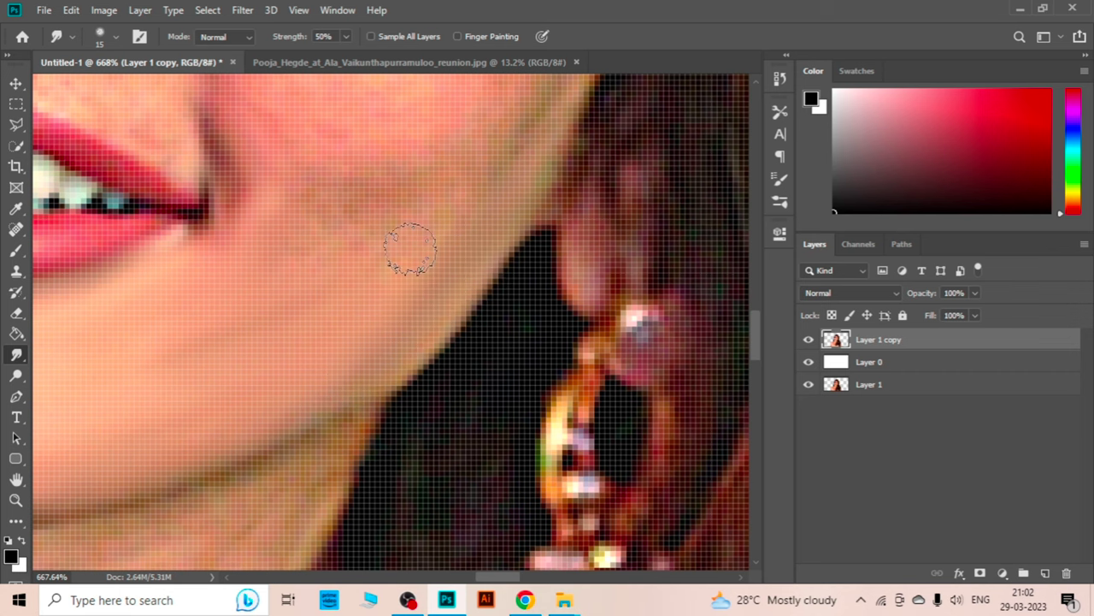
pyautogui.scroll(2, 411, 248)
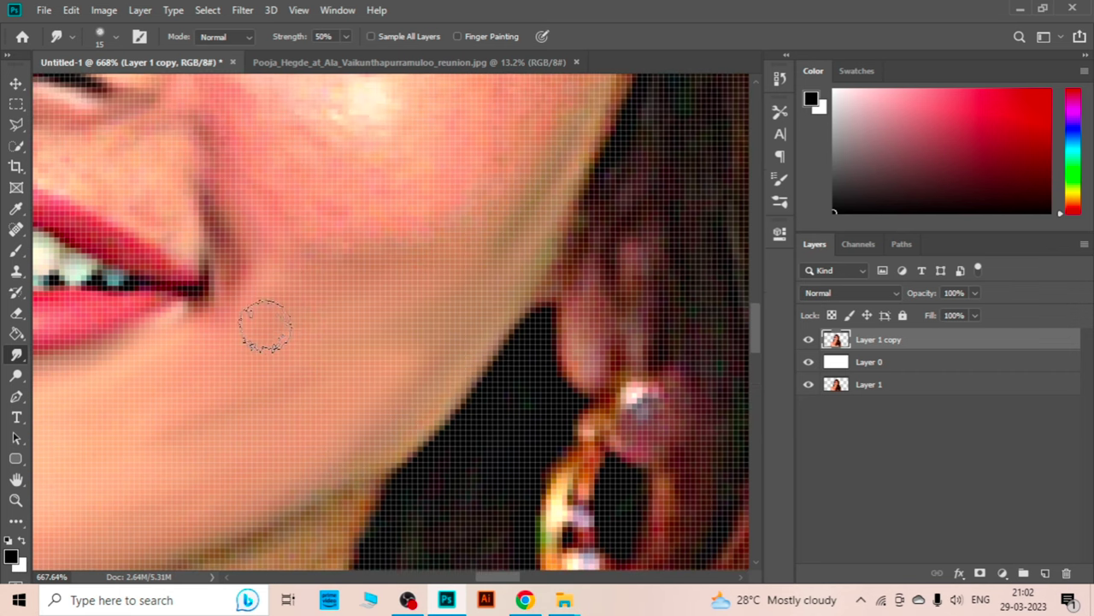
pyautogui.scroll(1, 265, 325)
pyautogui.scroll(1, 339, 337)
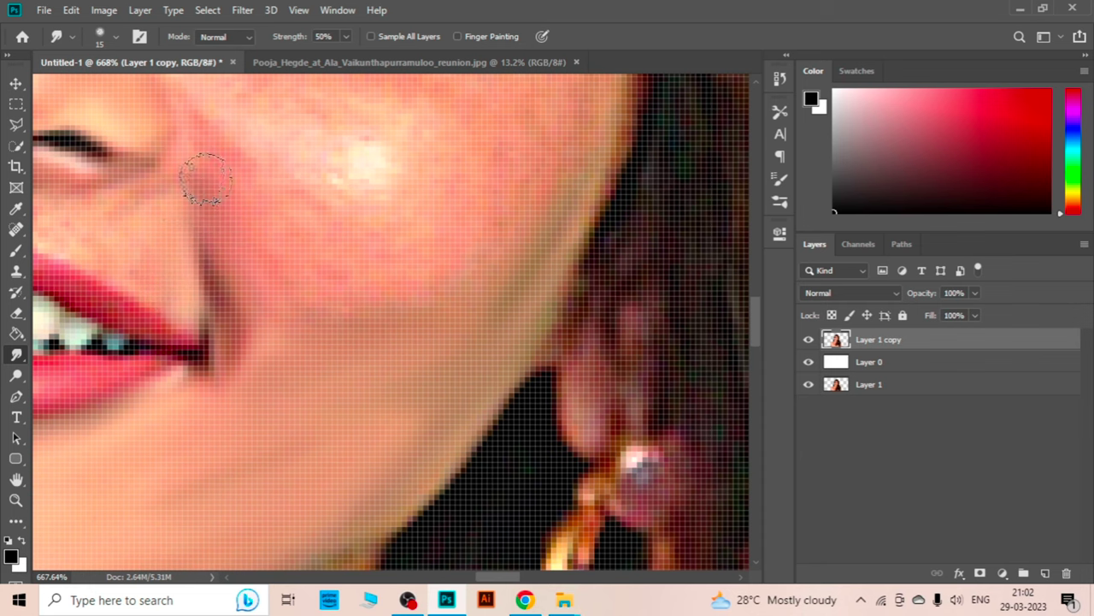
pyautogui.scroll(3, 299, 325)
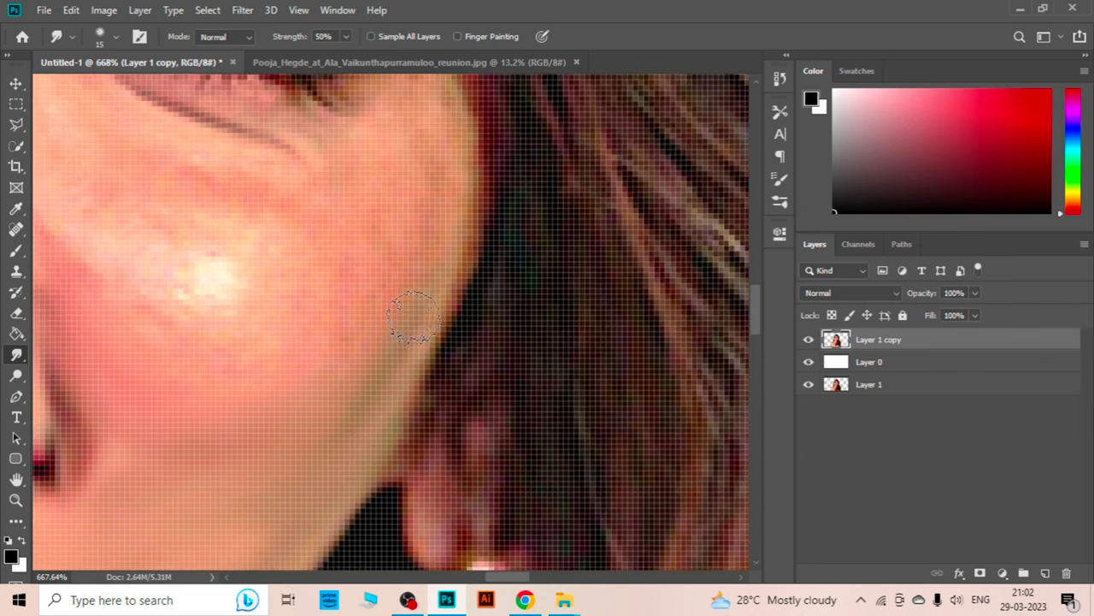
pyautogui.scroll(1, 402, 329)
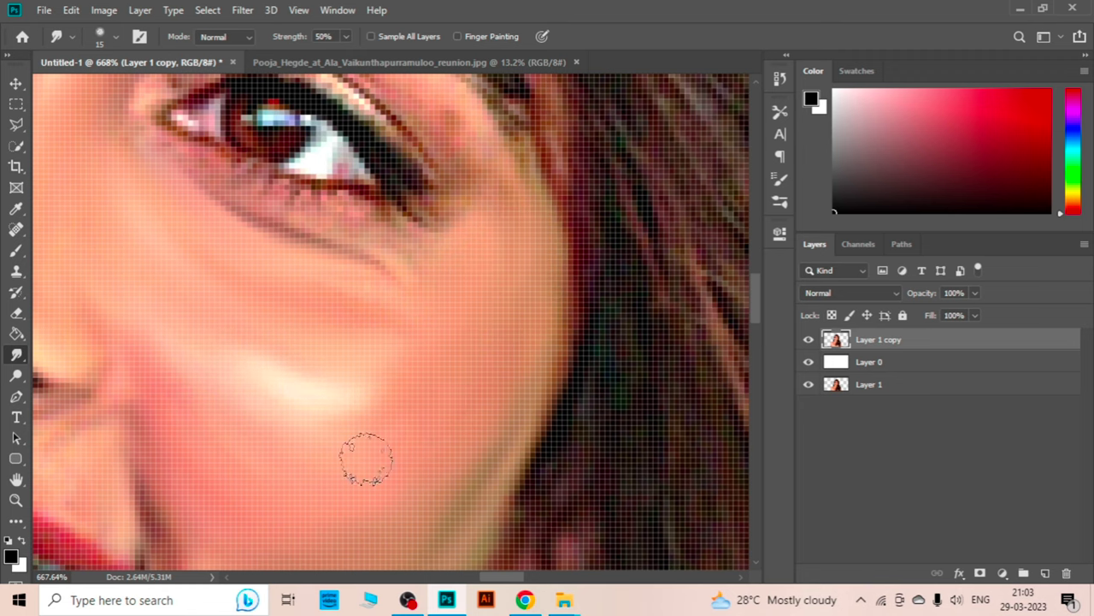
pyautogui.scroll(-2, 366, 459)
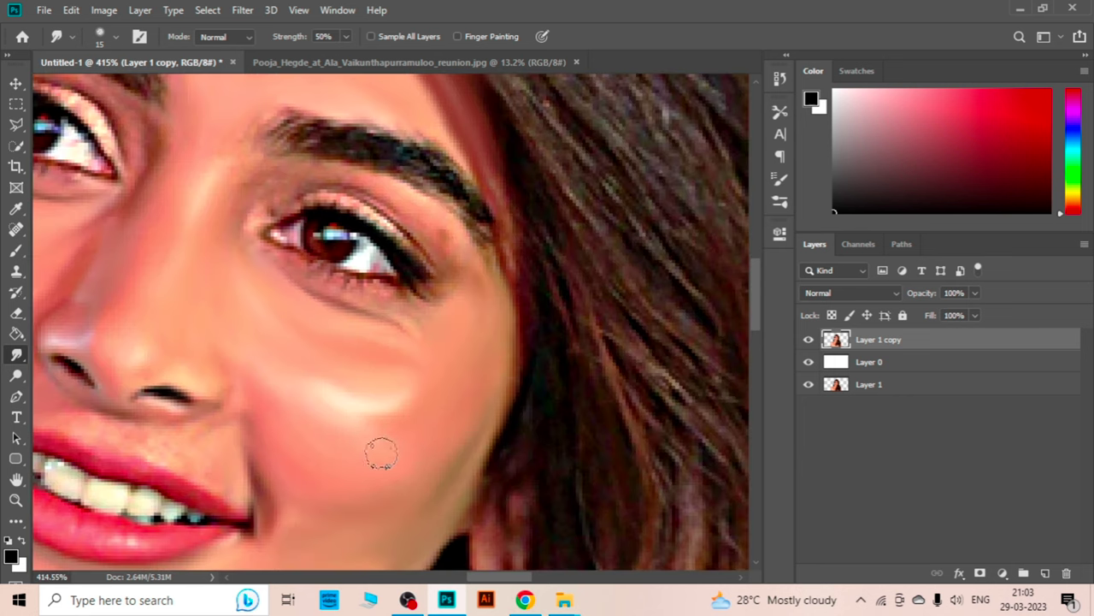
pyautogui.scroll(2, 381, 454)
pyautogui.scroll(-5, 531, 417)
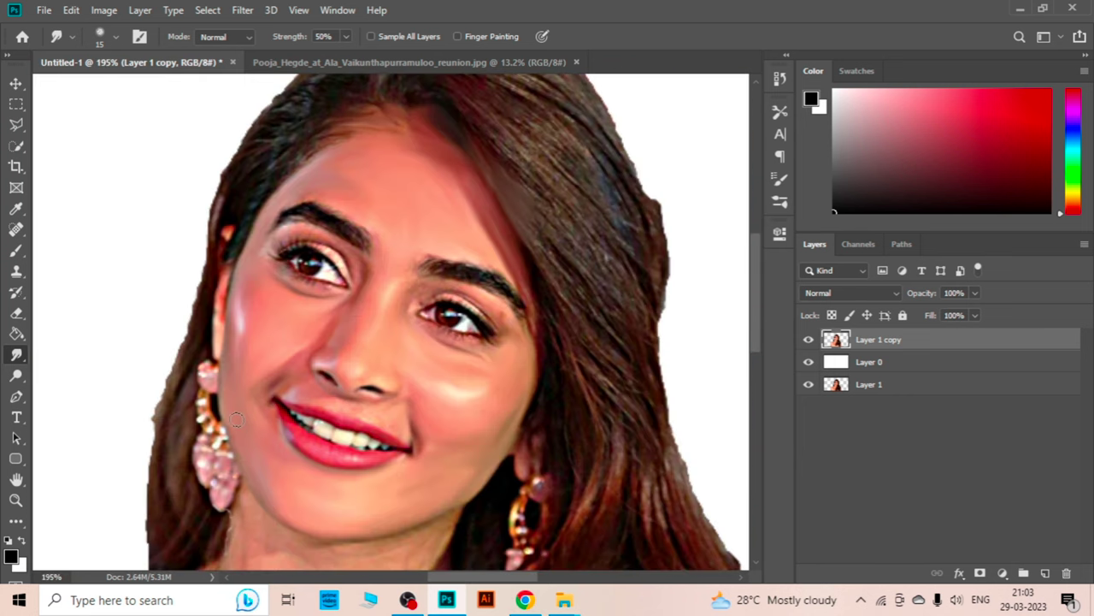
# Smear the left eyebrow into soft strokes
pyautogui.scroll(5, 236, 419)
pyautogui.scroll(-5, 249, 222)
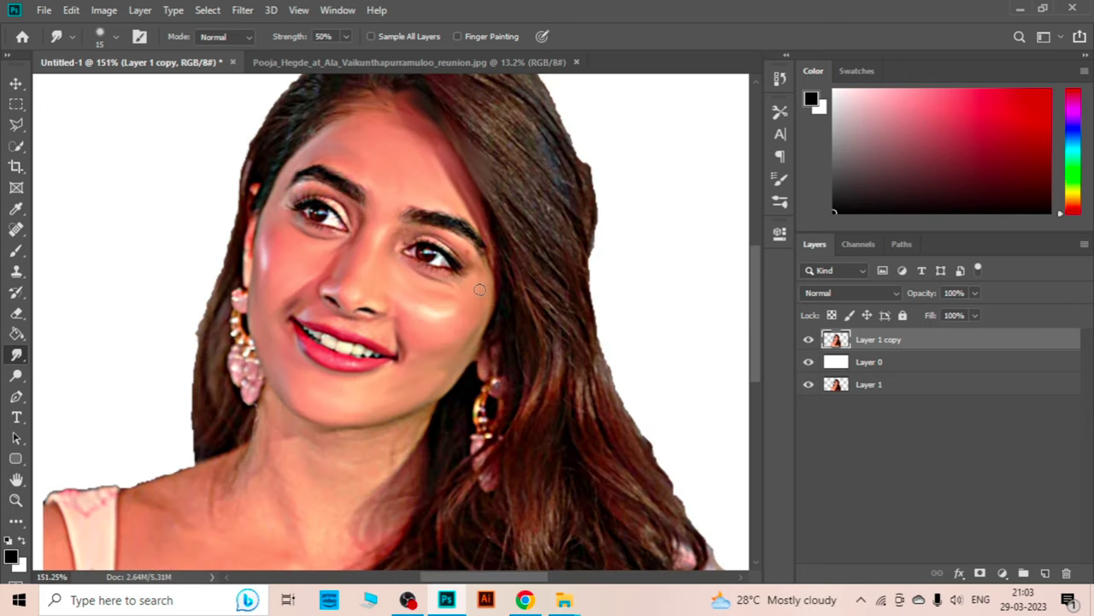
pyautogui.scroll(4, 360, 166)
pyautogui.scroll(2, 333, 171)
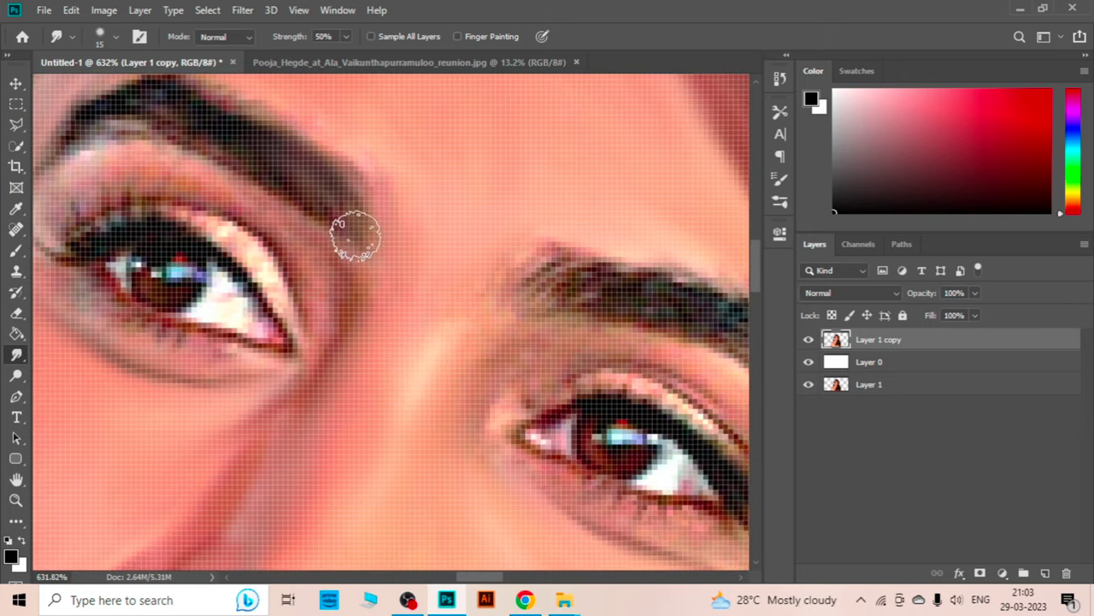
pyautogui.scroll(1, 283, 165)
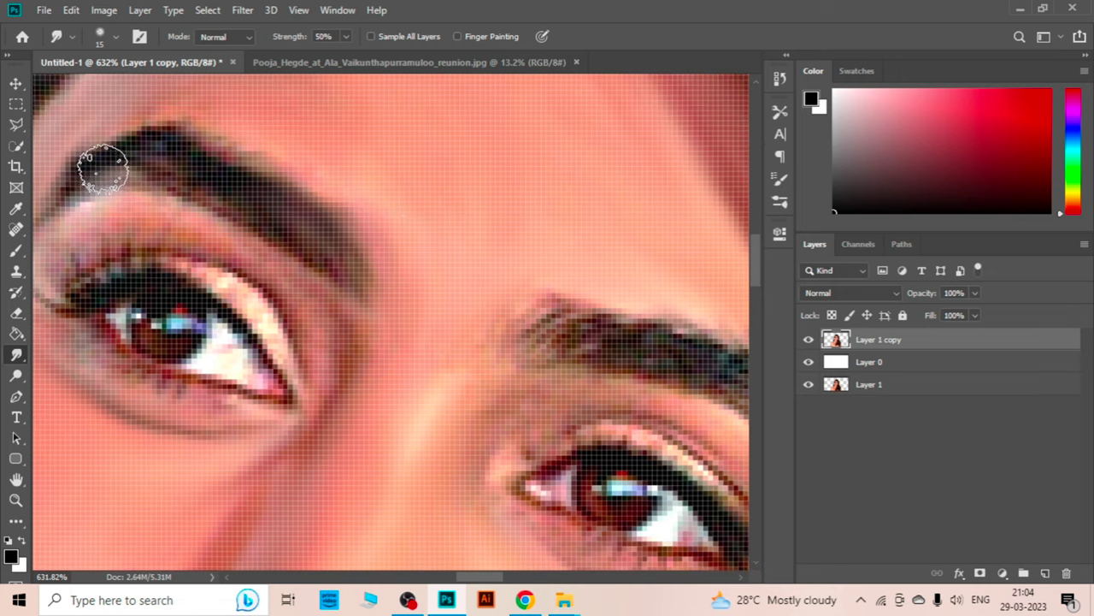
pyautogui.moveTo(103, 168)
pyautogui.mouseDown()
pyautogui.moveTo(176, 154)
pyautogui.moveTo(183, 142)
pyautogui.moveTo(239, 176)
pyautogui.moveTo(273, 146)
pyautogui.mouseUp()
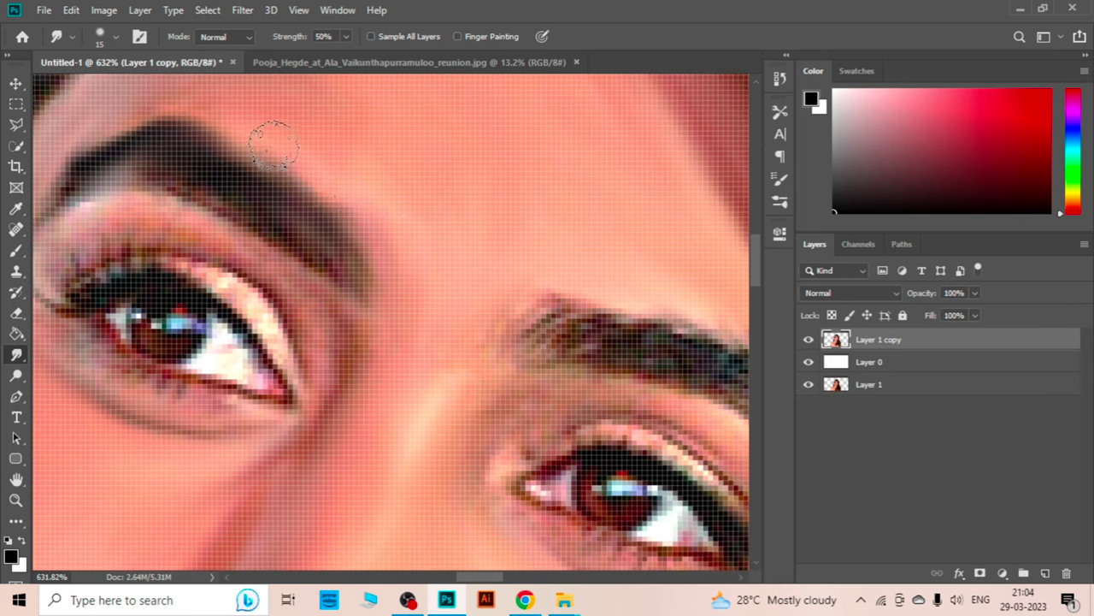
# Smooth the streaky lower edge of the right eyebrow
pyautogui.hscroll(-1, 214, 193)
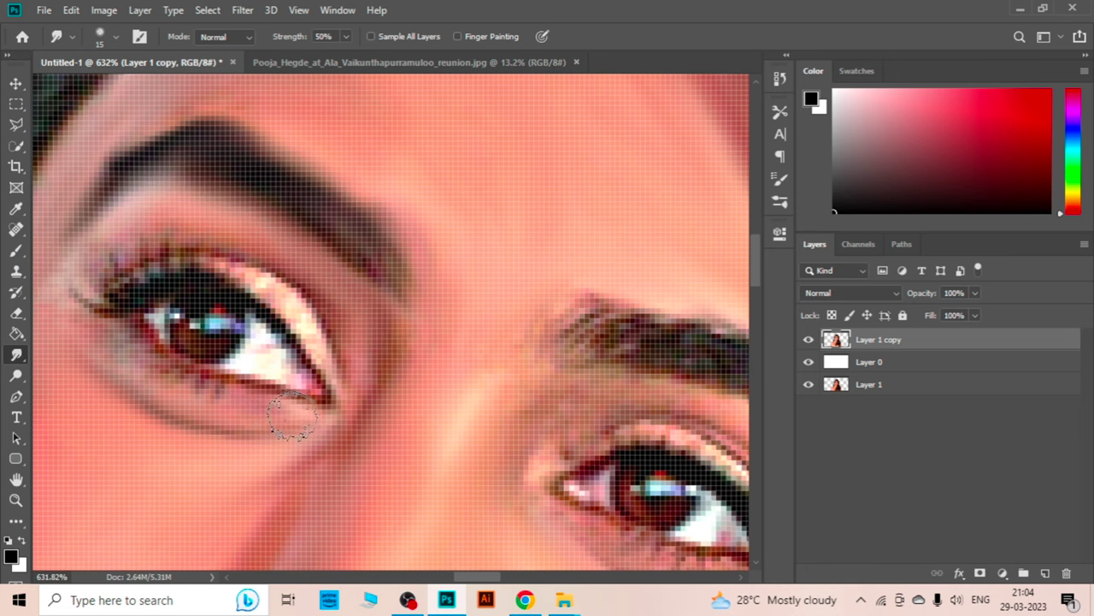
pyautogui.hscroll(2, 521, 367)
pyautogui.hscroll(2, 494, 323)
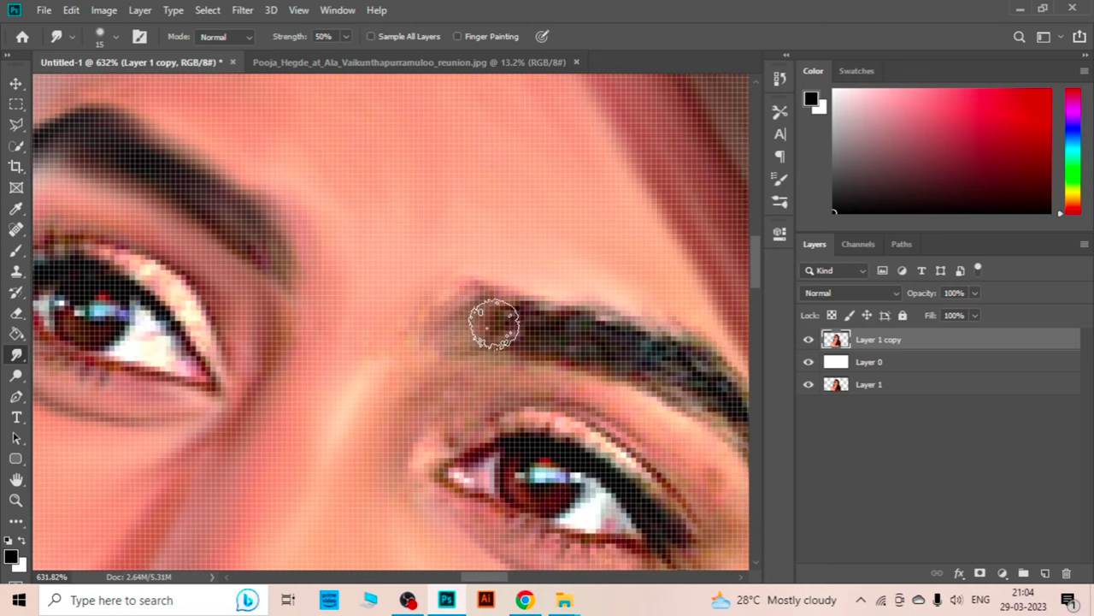
pyautogui.hscroll(2, 502, 336)
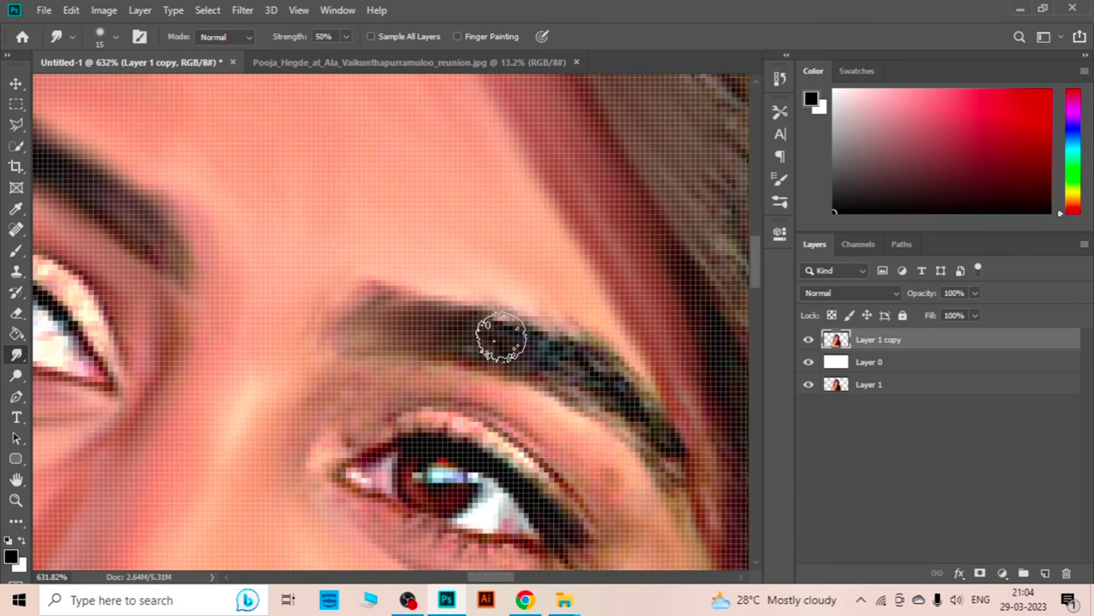
pyautogui.moveTo(502, 336)
pyautogui.mouseDown()
pyautogui.moveTo(599, 371)
pyautogui.moveTo(660, 439)
pyautogui.moveTo(562, 379)
pyautogui.moveTo(603, 420)
pyautogui.mouseUp()
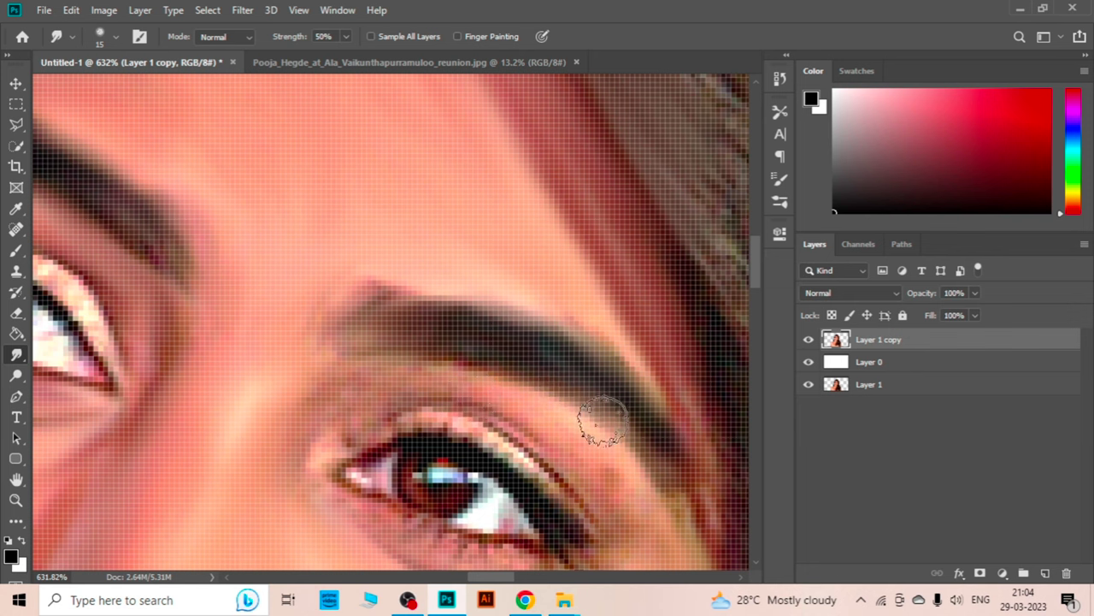
# Soften the right lower eyelid, lash line and under-eye skin
pyautogui.hscroll(2, 503, 372)
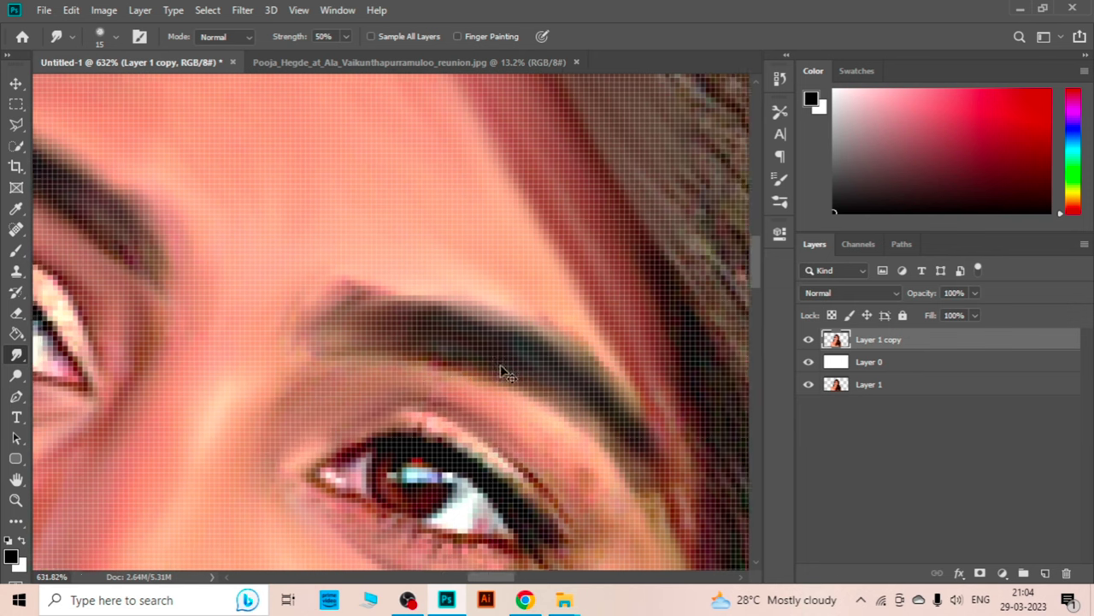
pyautogui.hscroll(2, 503, 372)
pyautogui.moveTo(445, 466)
pyautogui.mouseDown()
pyautogui.moveTo(306, 415)
pyautogui.moveTo(522, 471)
pyautogui.mouseUp()
pyautogui.scroll(-2, 581, 425)
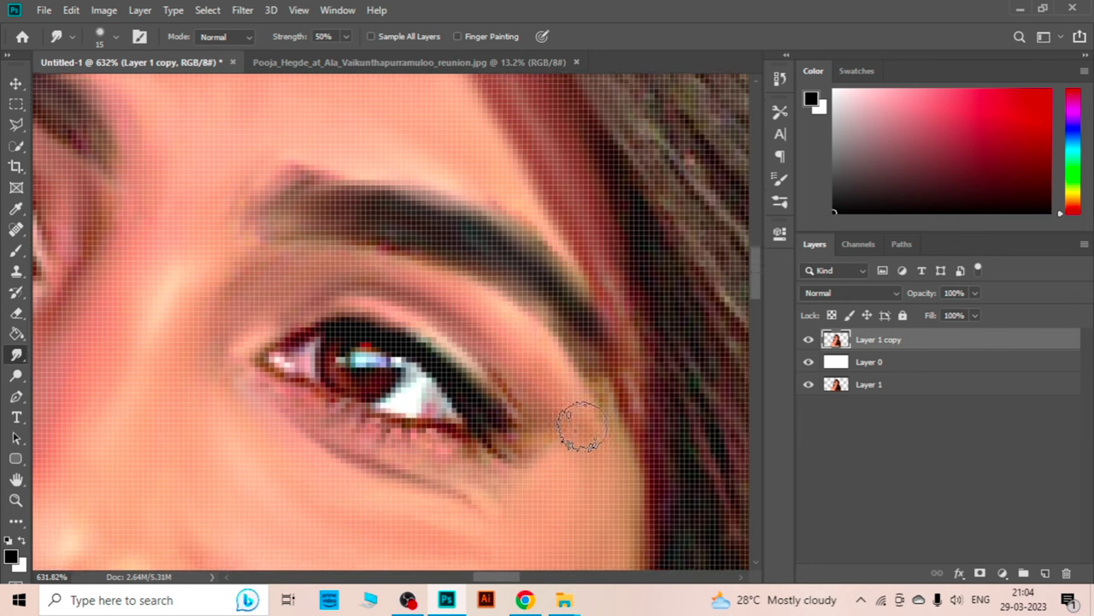
pyautogui.scroll(-2, 582, 425)
pyautogui.moveTo(496, 410)
pyautogui.mouseDown()
pyautogui.moveTo(288, 361)
pyautogui.moveTo(256, 287)
pyautogui.moveTo(413, 340)
pyautogui.mouseUp()
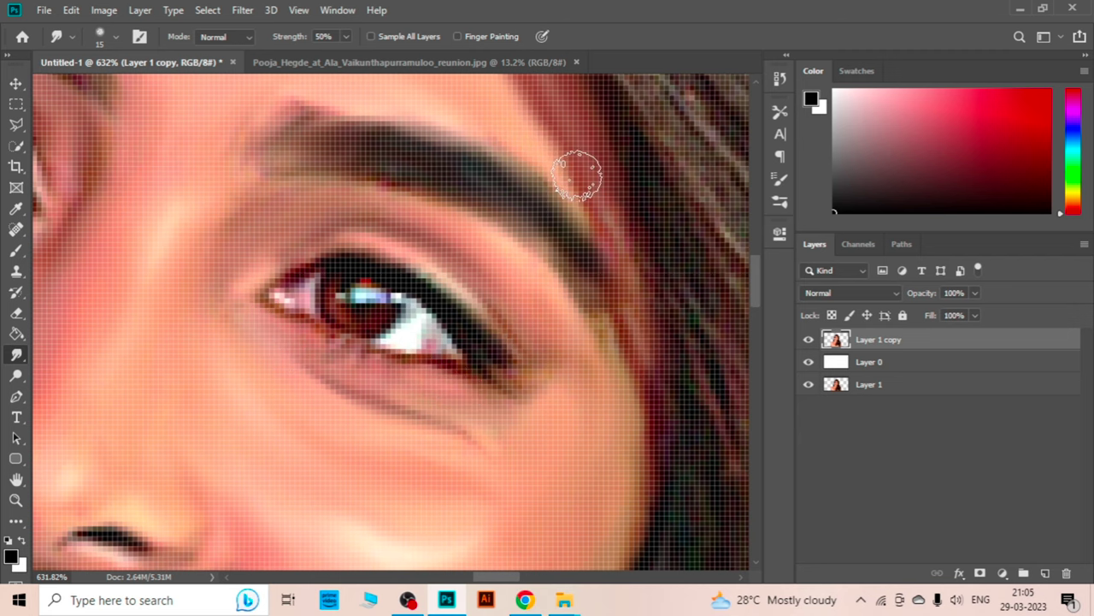
pyautogui.scroll(-5, 655, 274)
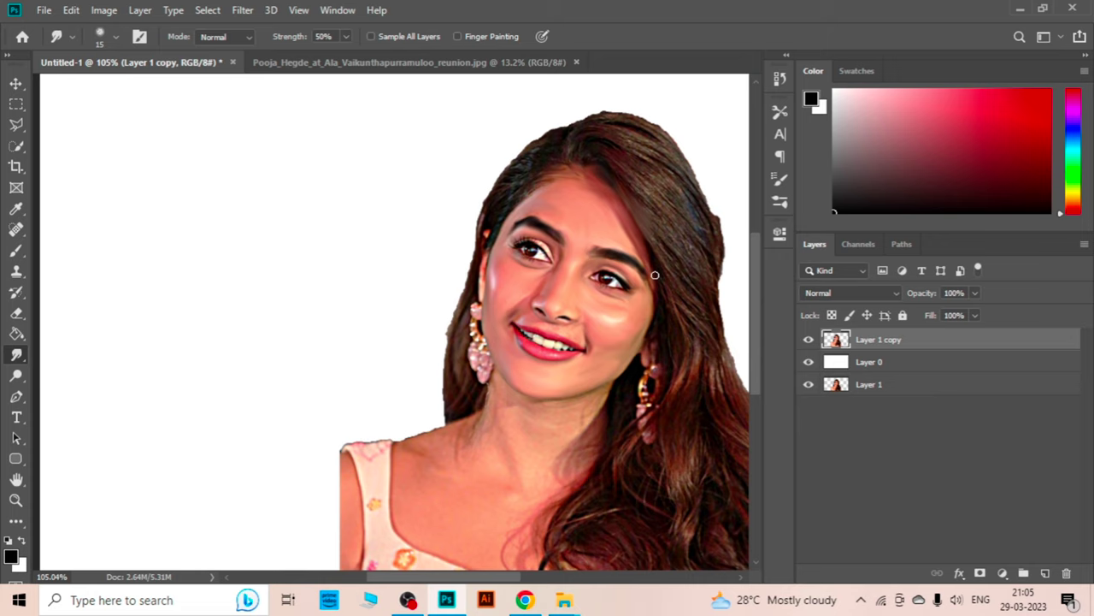
# Zoom in on the nose and smudge the dark nostril into a lighter blend
pyautogui.scroll(3, 654, 275)
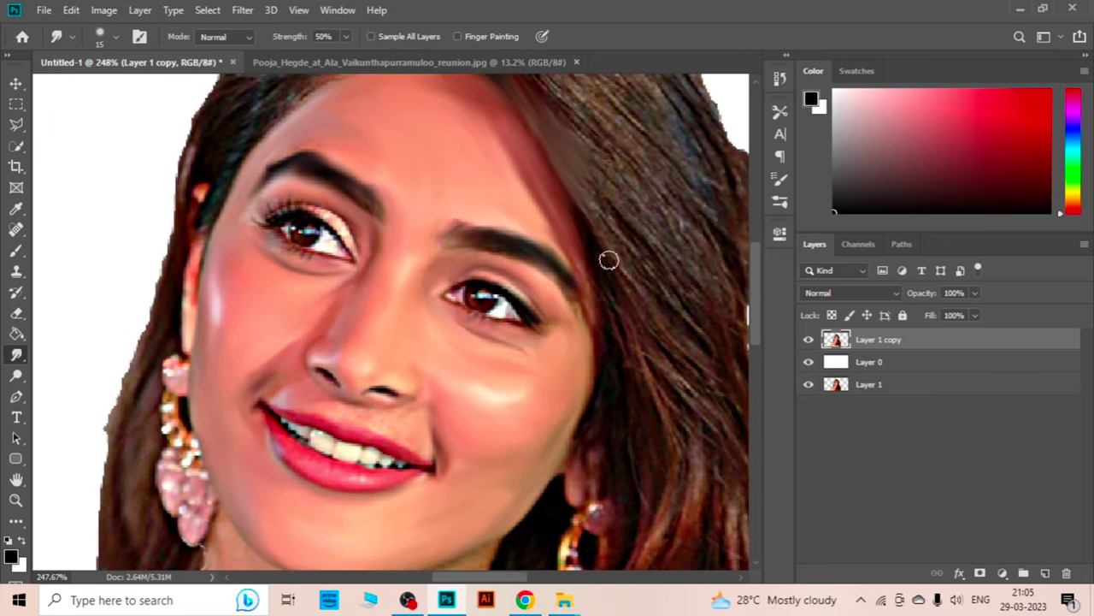
pyautogui.scroll(2, 608, 259)
pyautogui.scroll(-3, 476, 405)
pyautogui.scroll(1, 515, 410)
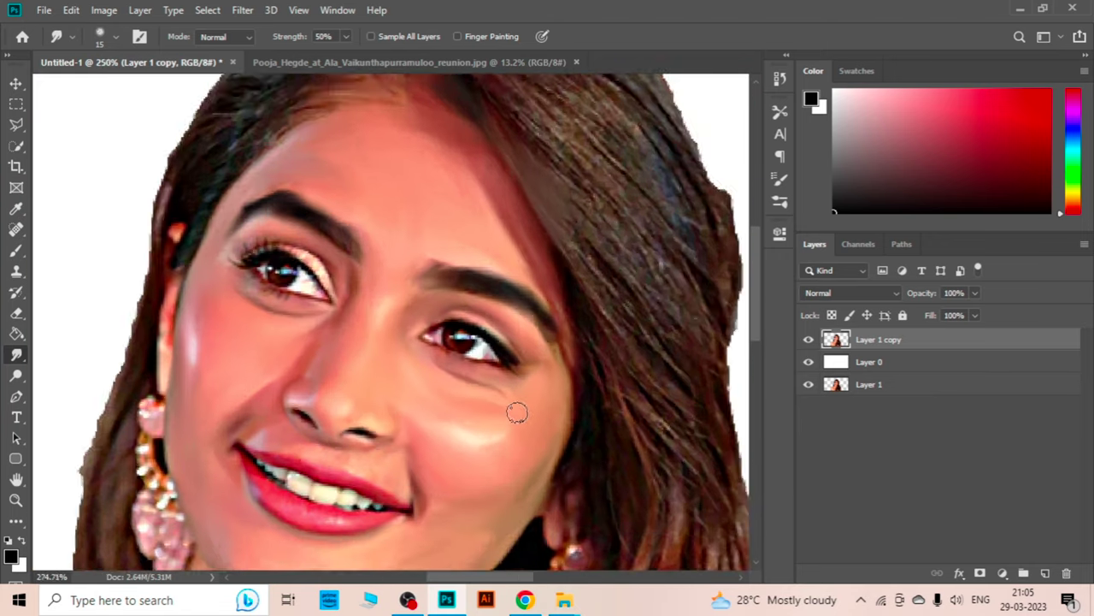
pyautogui.scroll(1, 521, 400)
pyautogui.scroll(-3, 549, 402)
pyautogui.scroll(1, 479, 385)
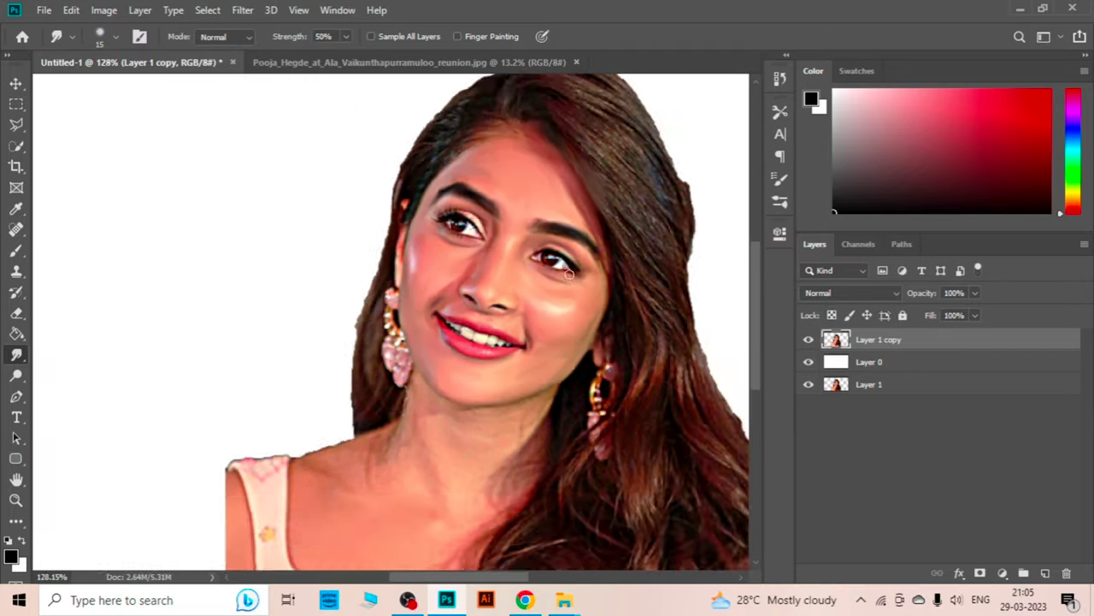
pyautogui.scroll(3, 398, 374)
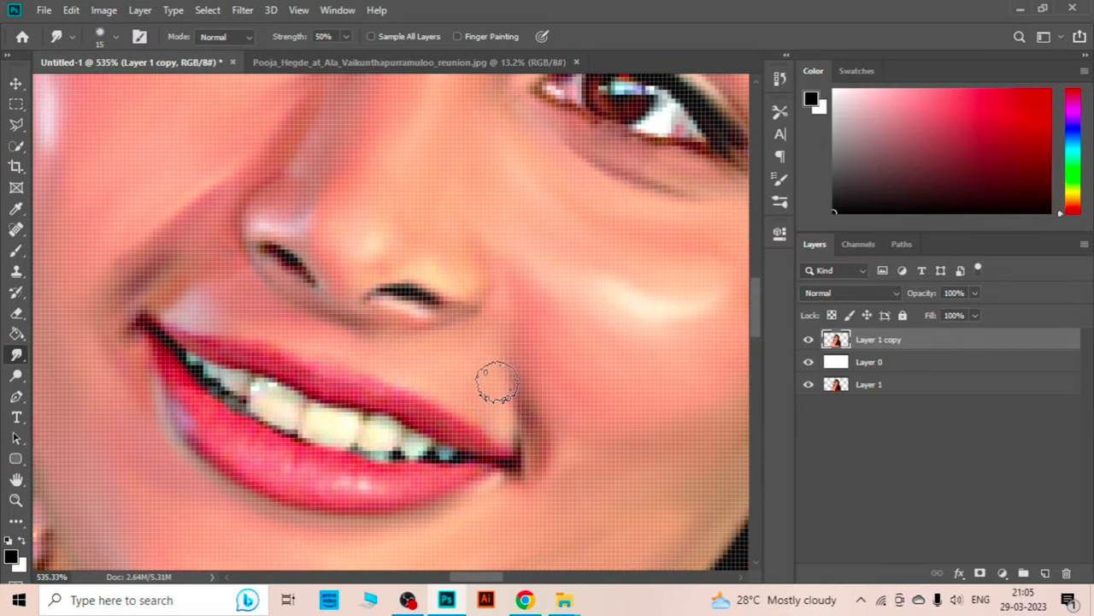
pyautogui.scroll(2, 363, 298)
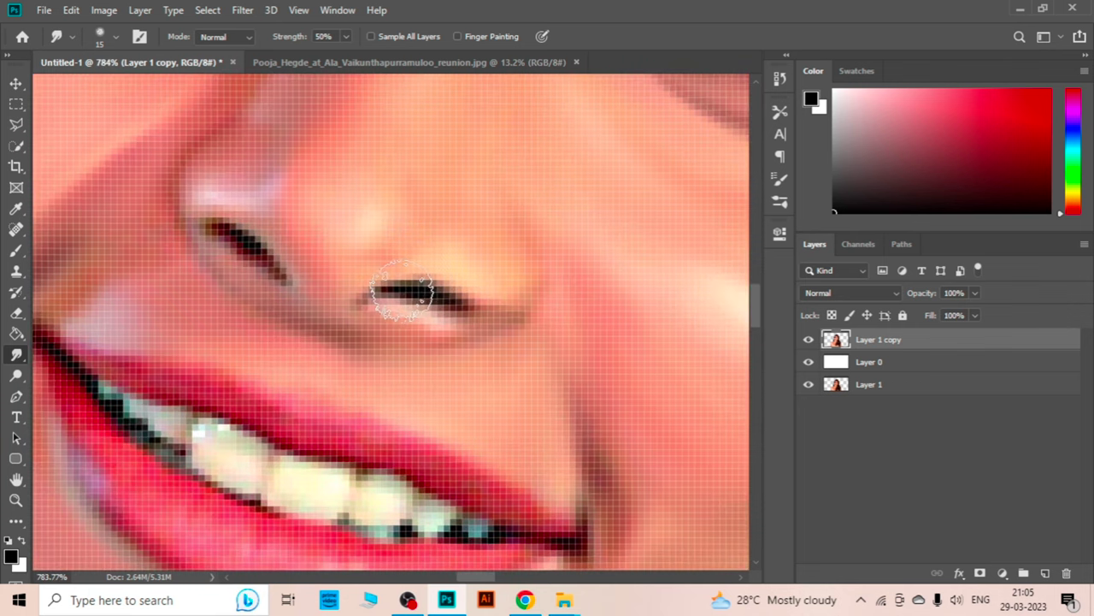
pyautogui.moveTo(402, 293); pyautogui.dragTo(440, 299)
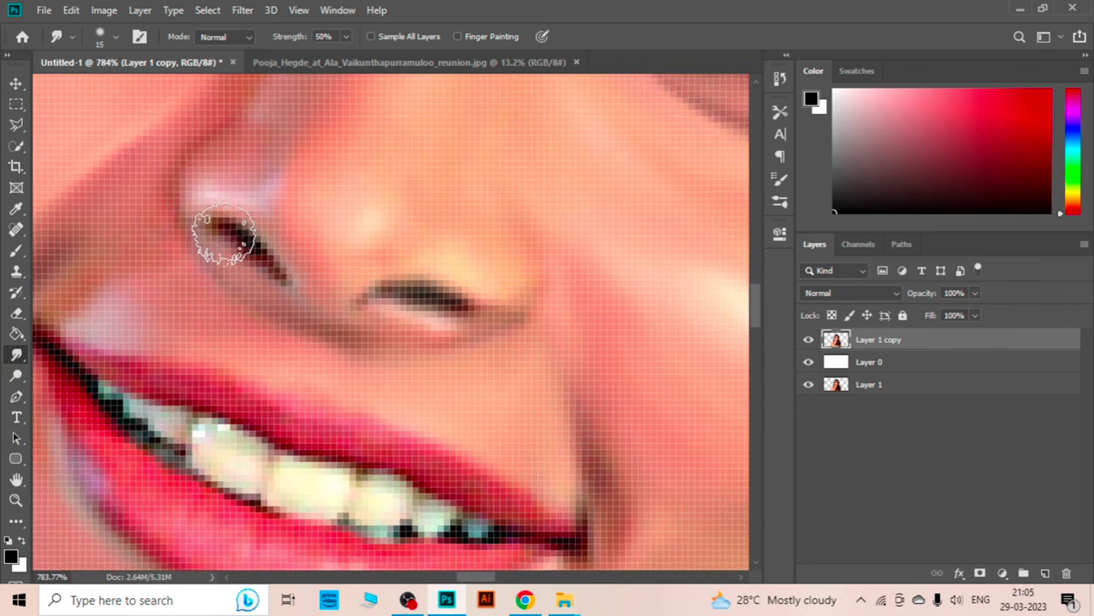
pyautogui.scroll(-8, 347, 342)
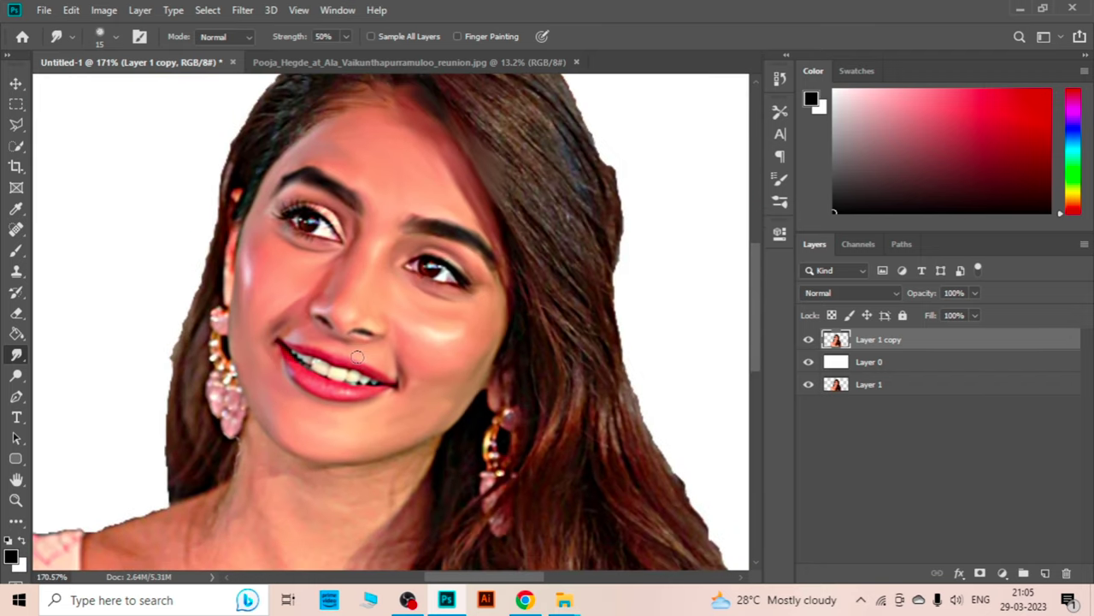
pyautogui.scroll(3, 358, 358)
pyautogui.scroll(2, 313, 381)
# Zoom into the eye and smear the iris colours into a soft blur
pyautogui.scroll(5, 323, 377)
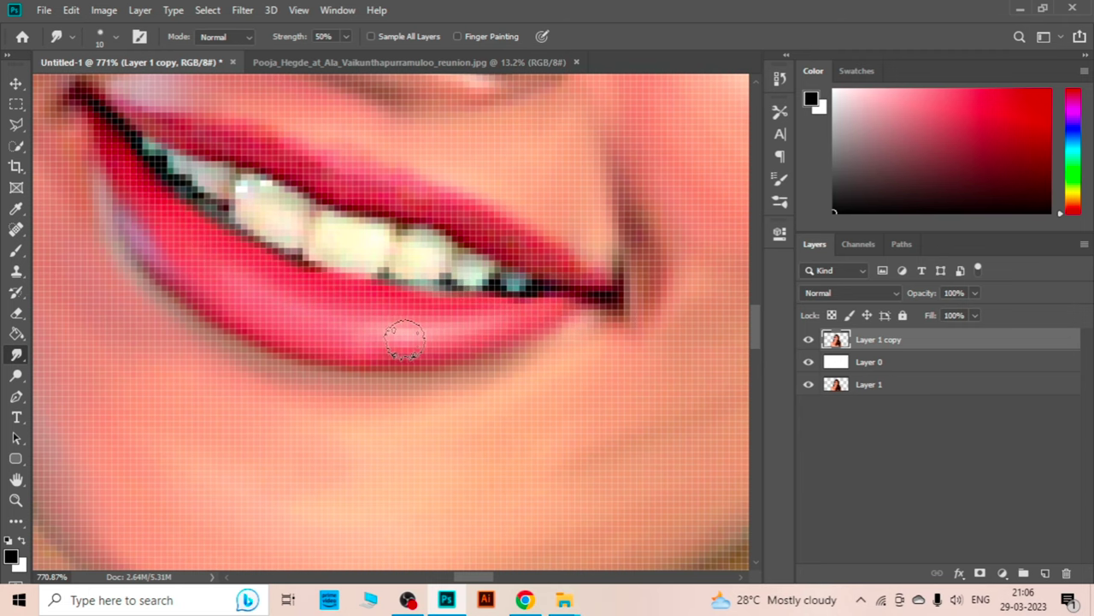
pyautogui.scroll(2, 405, 340)
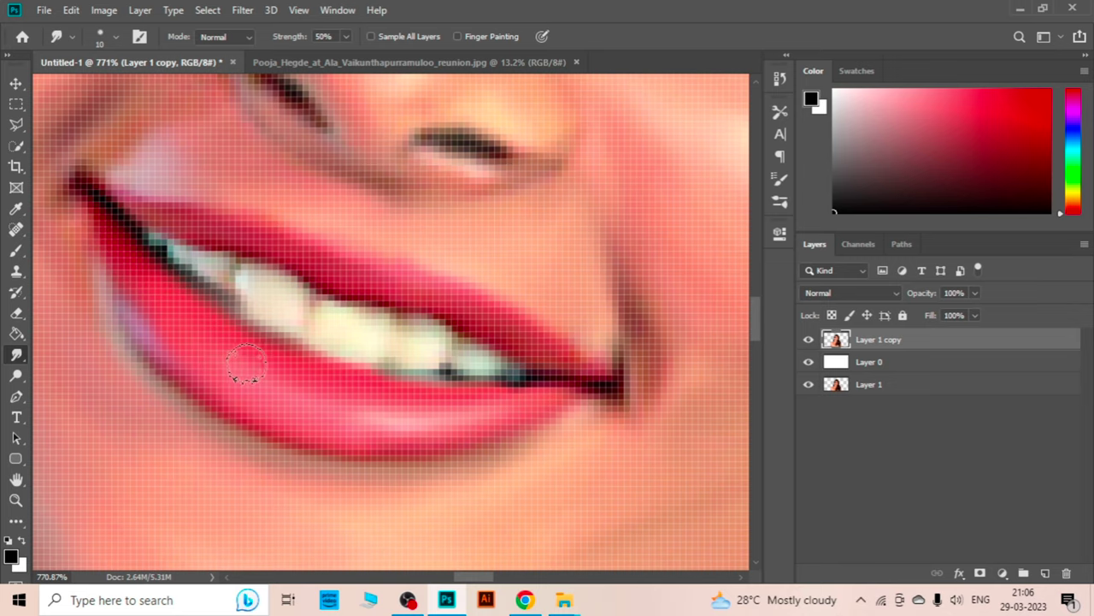
pyautogui.scroll(-5, 247, 365)
pyautogui.scroll(6, 376, 289)
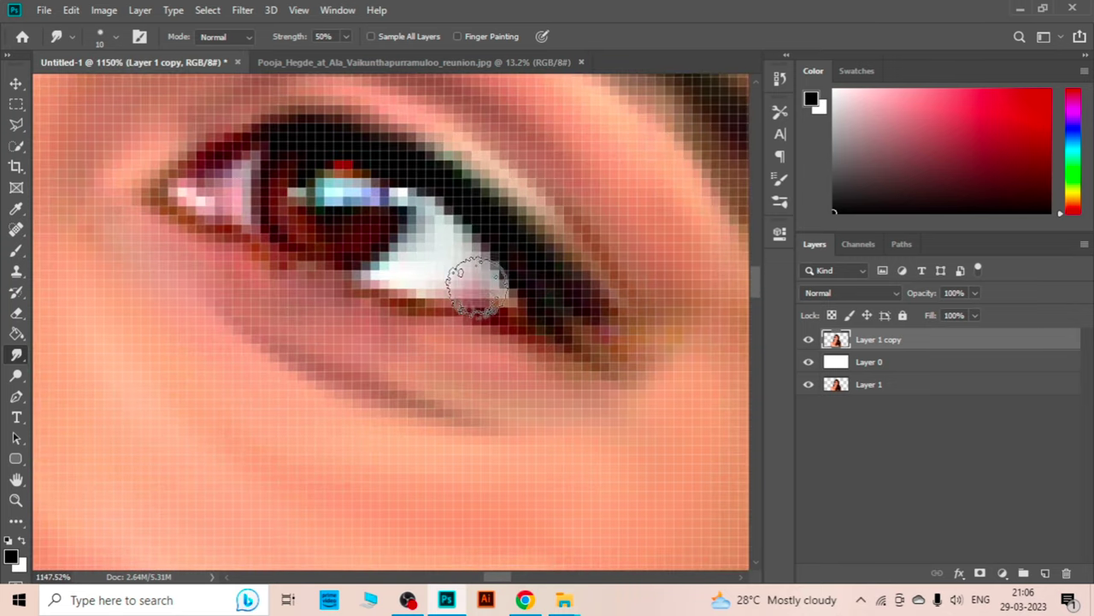
pyautogui.moveTo(349, 179)
pyautogui.mouseDown()
pyautogui.moveTo(330, 220)
pyautogui.moveTo(215, 166)
pyautogui.moveTo(476, 215)
pyautogui.moveTo(292, 268)
pyautogui.moveTo(623, 330)
pyautogui.mouseUp()
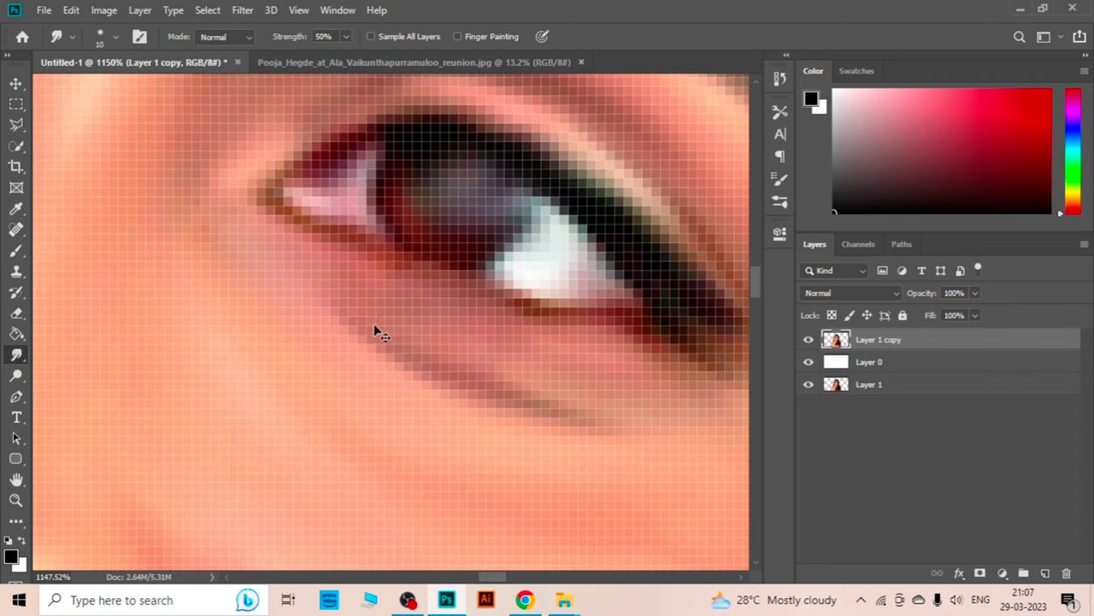
pyautogui.scroll(-4, 374, 323)
pyautogui.scroll(1, 516, 357)
pyautogui.scroll(-2, 516, 357)
# Blend the white of the left eye smoothly
pyautogui.scroll(-2, 445, 354)
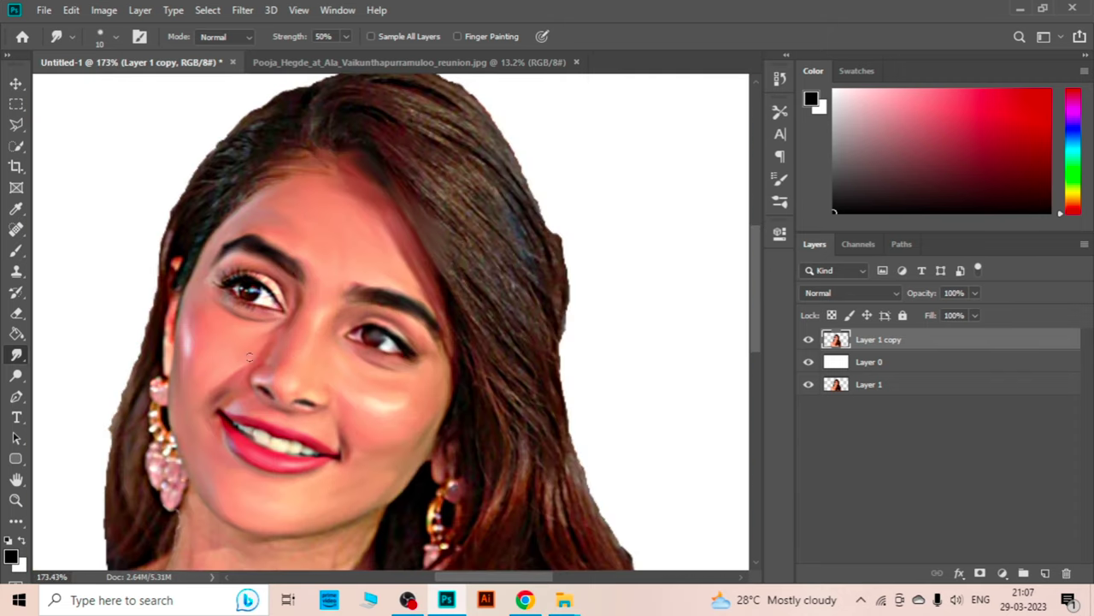
pyautogui.scroll(-1, 376, 352)
pyautogui.scroll(4, 363, 351)
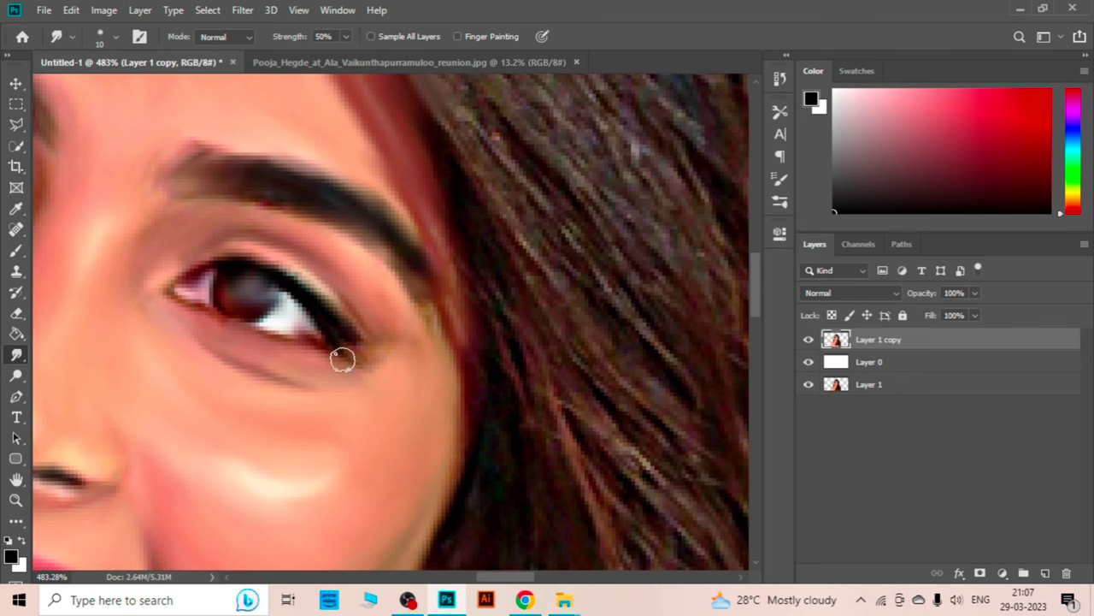
pyautogui.scroll(-4, 342, 359)
pyautogui.scroll(5, 342, 359)
pyautogui.moveTo(276, 288)
pyautogui.mouseDown()
pyautogui.moveTo(377, 327)
pyautogui.moveTo(199, 246)
pyautogui.moveTo(229, 195)
pyautogui.mouseUp()
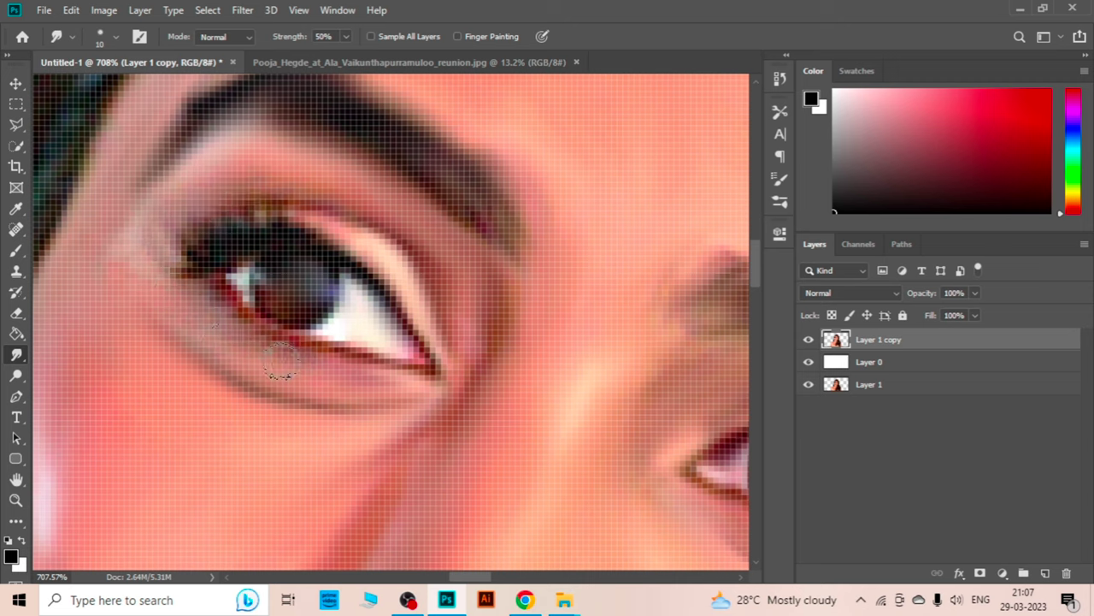
# Smear the left eye's dark iris into lighter painted strokes
pyautogui.moveTo(240, 286); pyautogui.dragTo(308, 294)
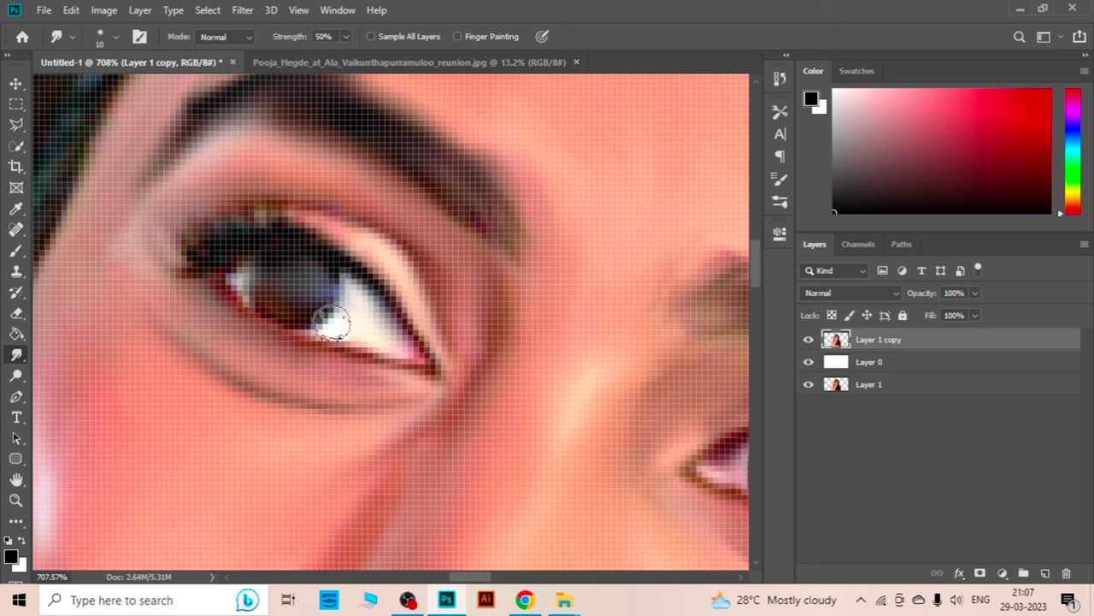
pyautogui.scroll(-5, 227, 199)
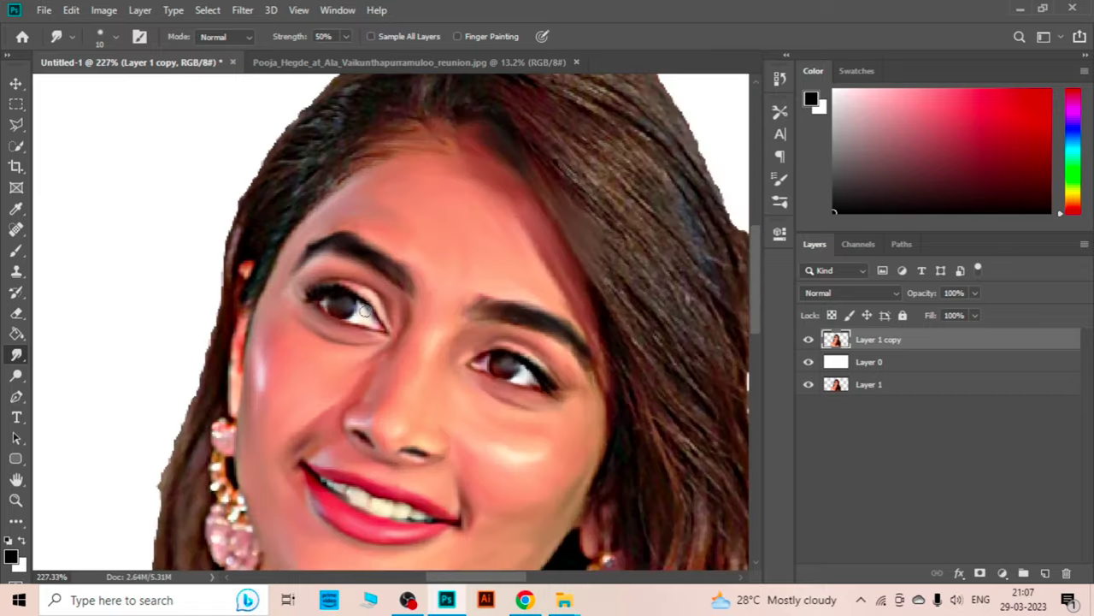
pyautogui.scroll(-2, 257, 222)
pyautogui.scroll(5, 389, 310)
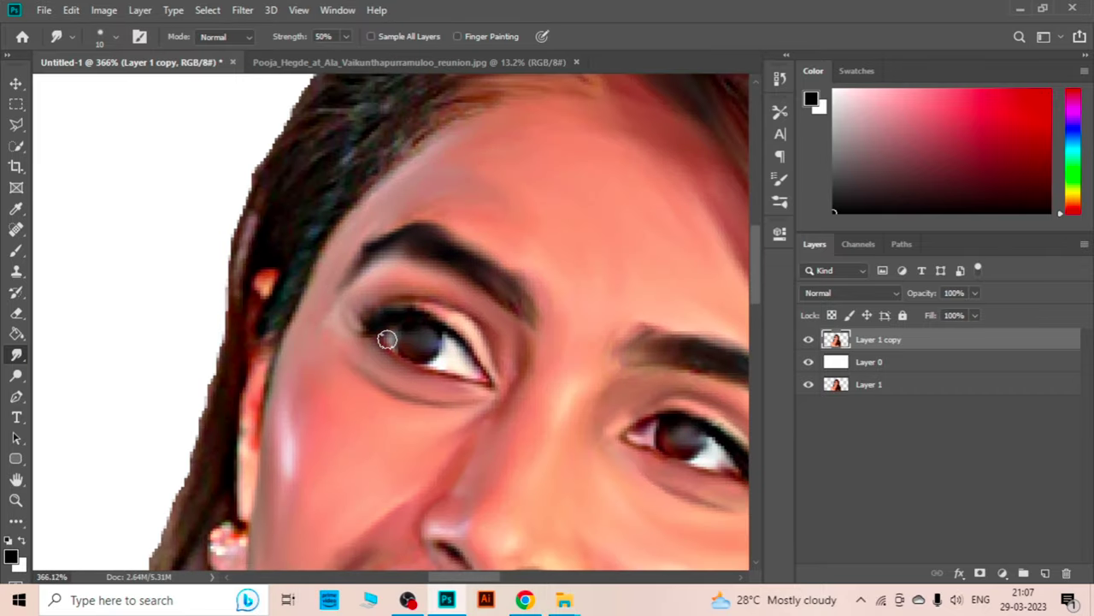
pyautogui.scroll(-3, 439, 359)
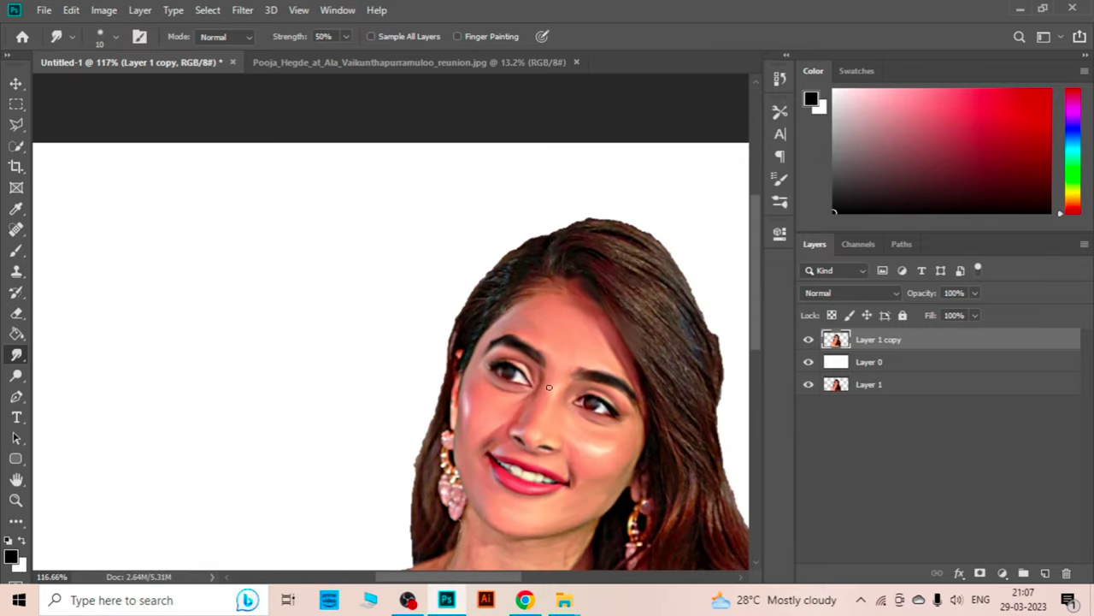
pyautogui.scroll(-2, 427, 342)
pyautogui.scroll(3, 401, 282)
pyautogui.scroll(1, 396, 271)
pyautogui.scroll(1, 396, 271)
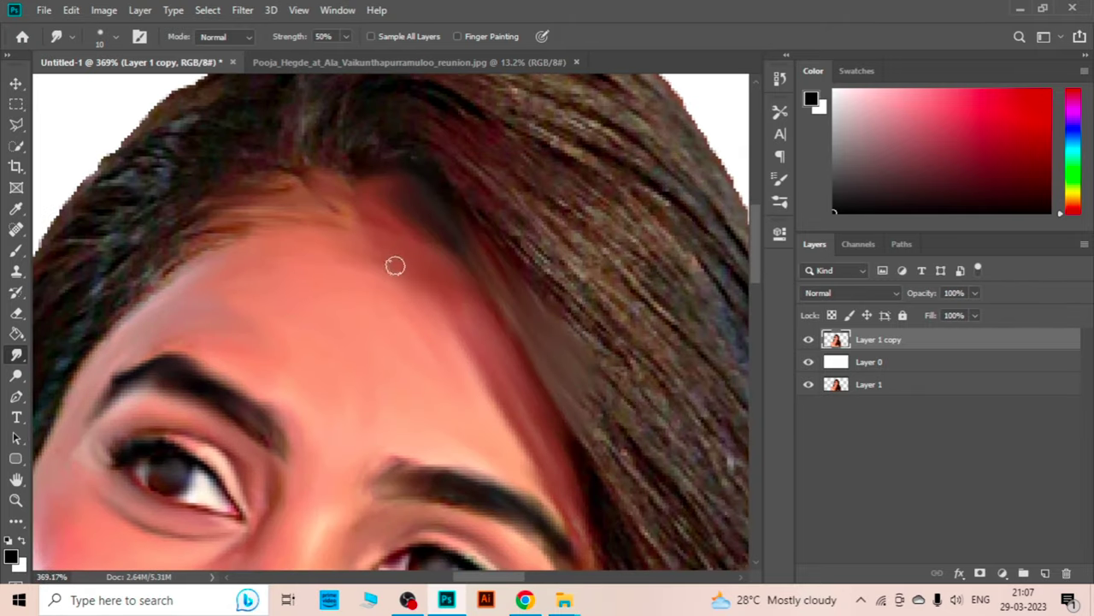
pyautogui.scroll(-4, 393, 262)
pyautogui.scroll(2, 420, 273)
pyautogui.scroll(1, 371, 353)
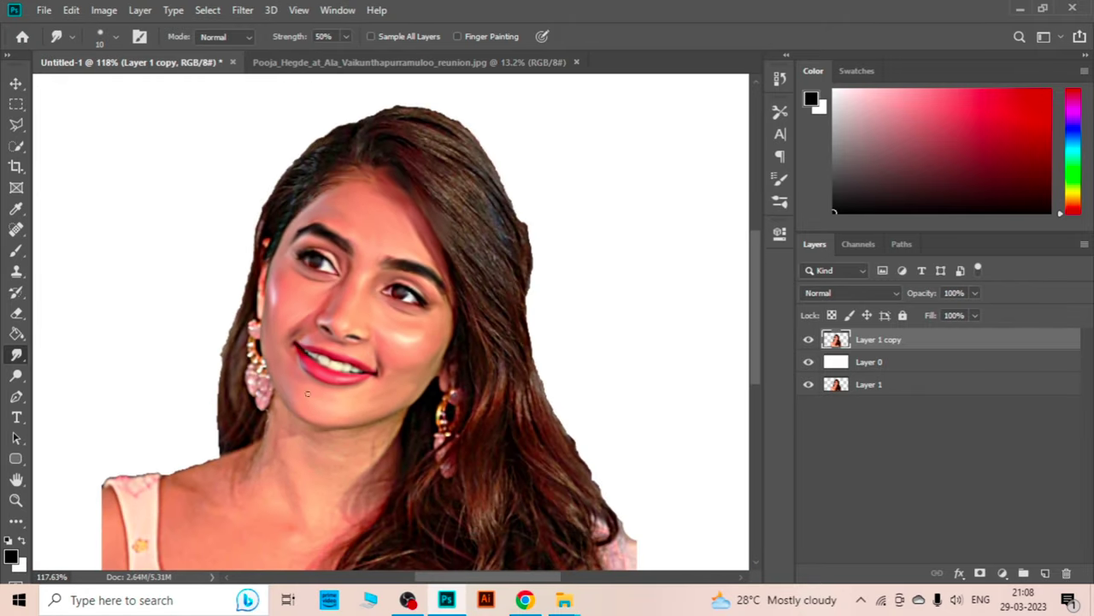
# Smudge the hair and earring edge beside the ear
pyautogui.scroll(1, 256, 248)
pyautogui.scroll(3, 244, 143)
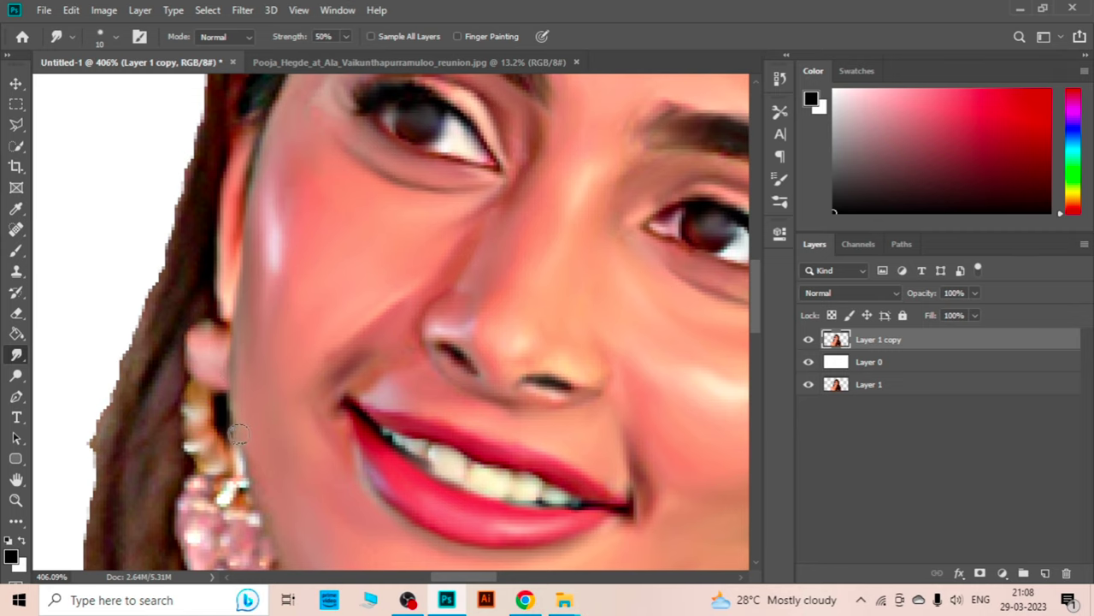
pyautogui.scroll(-3, 264, 438)
pyautogui.scroll(-1, 230, 333)
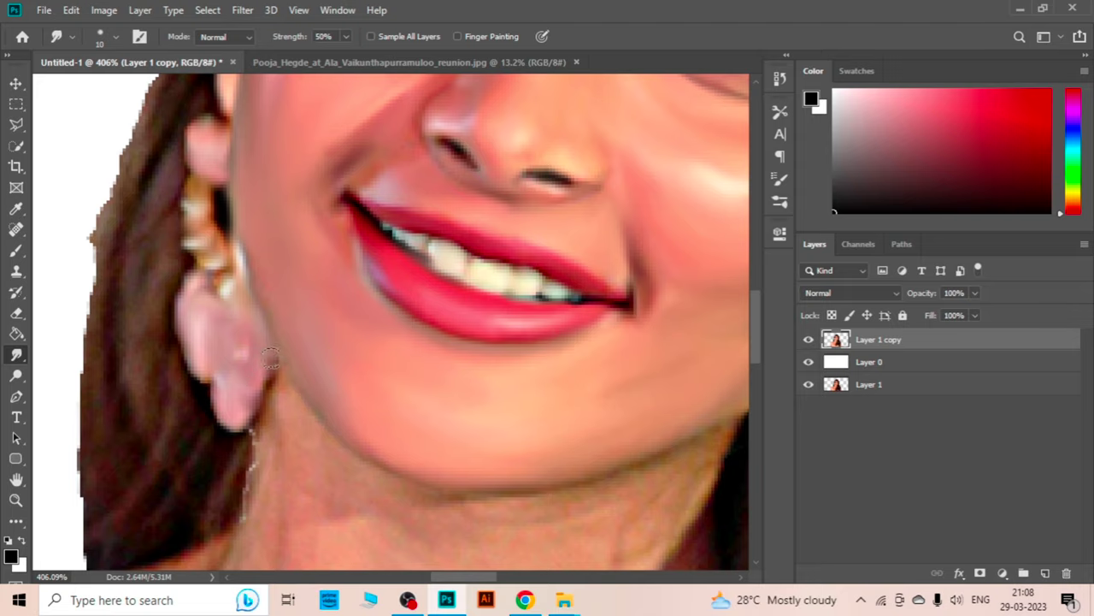
pyautogui.scroll(-2, 254, 430)
pyautogui.scroll(-2, 254, 430)
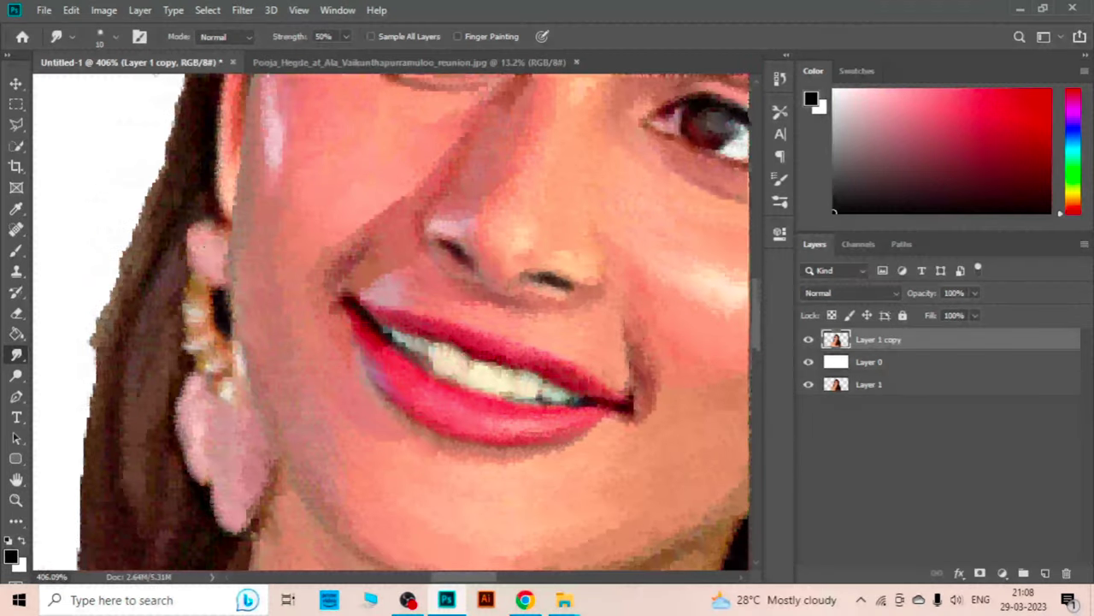
pyautogui.scroll(-3, 254, 430)
pyautogui.scroll(-2, 254, 430)
pyautogui.scroll(5, 153, 310)
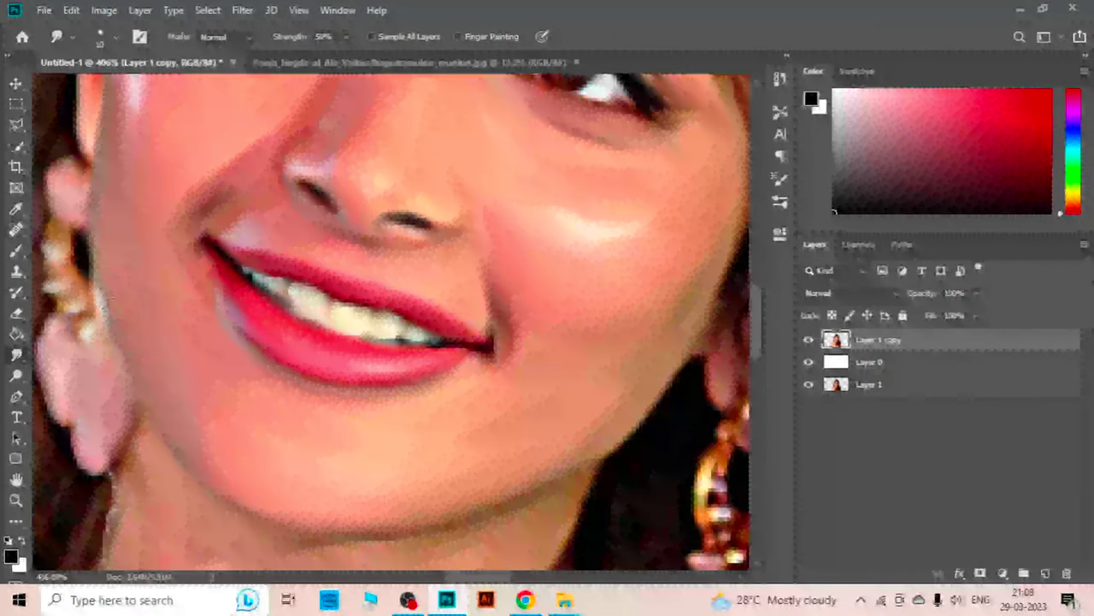
pyautogui.moveTo(93, 291); pyautogui.dragTo(86, 229)
# Blend from ear to earring top, soften the cheek-side hair, and smear the stud into the hair
pyautogui.hscroll(3, 407, 391)
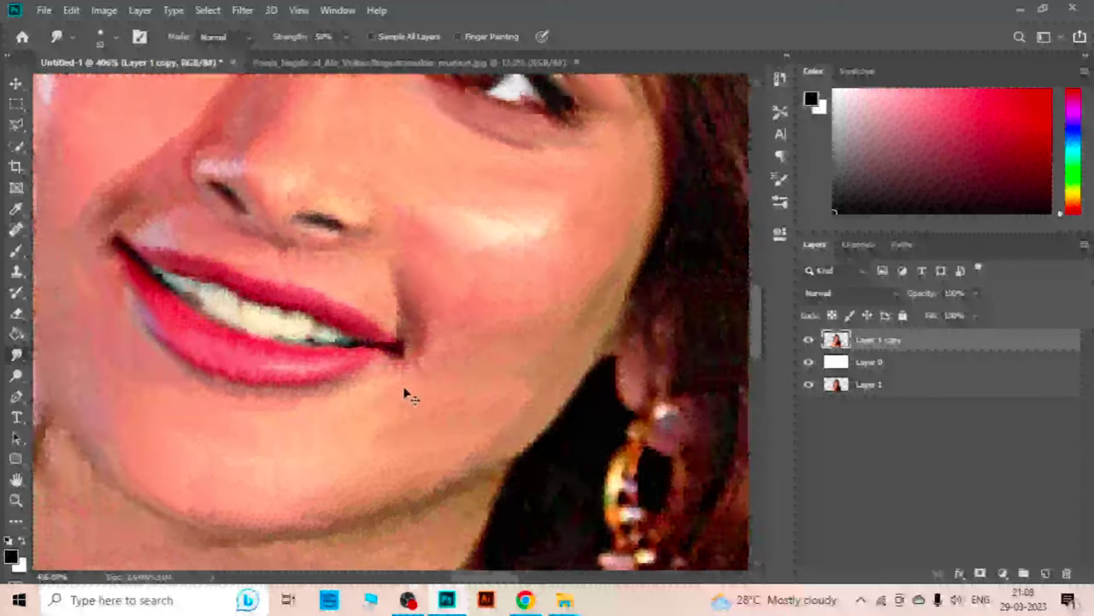
pyautogui.hscroll(1, 408, 391)
pyautogui.moveTo(554, 340); pyautogui.dragTo(582, 435)
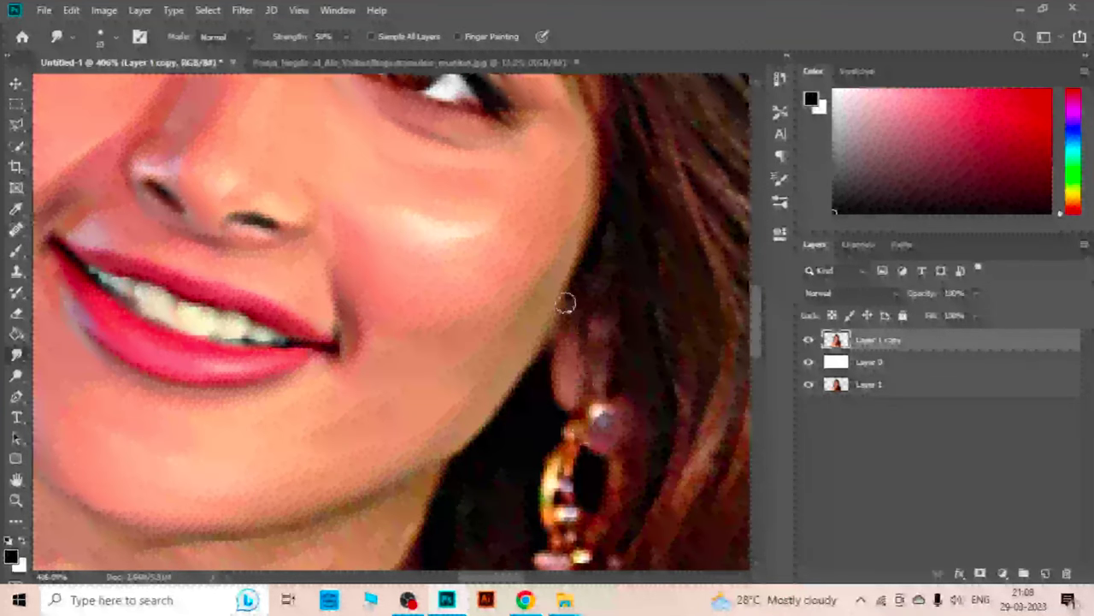
pyautogui.moveTo(565, 302); pyautogui.dragTo(607, 144)
pyautogui.moveTo(598, 409); pyautogui.dragTo(607, 426)
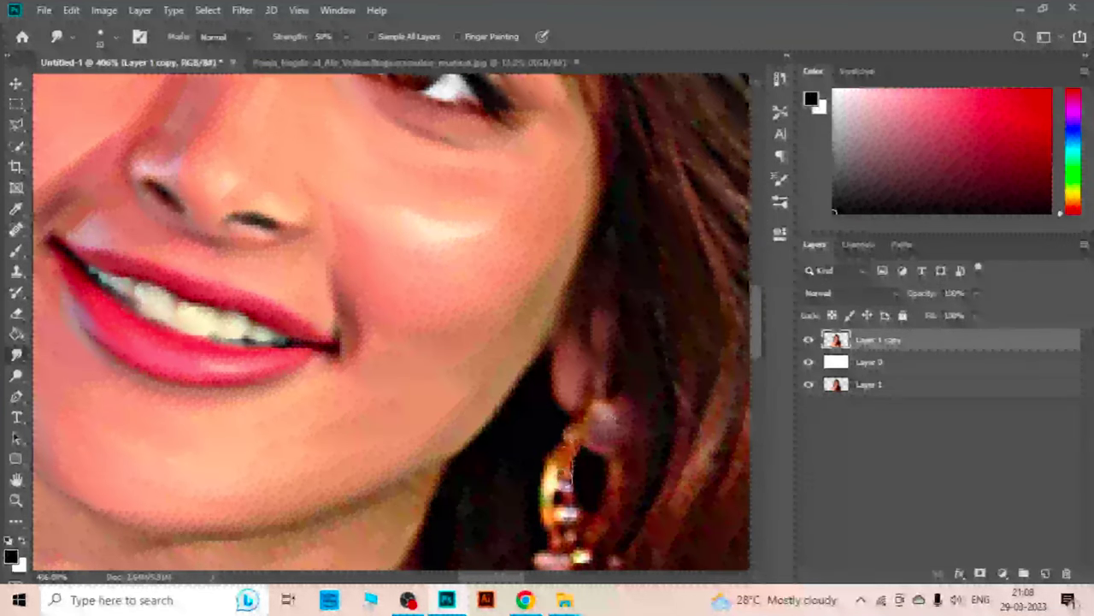
# Smear the pink earring's bottom downward into painterly strokes
pyautogui.scroll(-3, 560, 478)
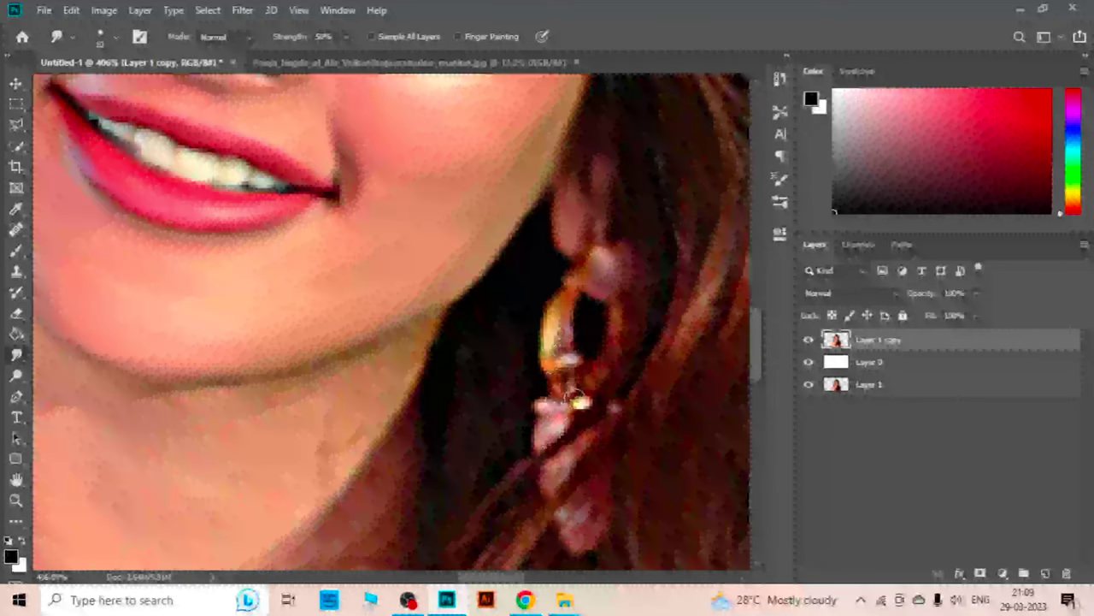
pyautogui.moveTo(576, 395); pyautogui.dragTo(535, 439)
pyautogui.moveTo(593, 372); pyautogui.dragTo(599, 212)
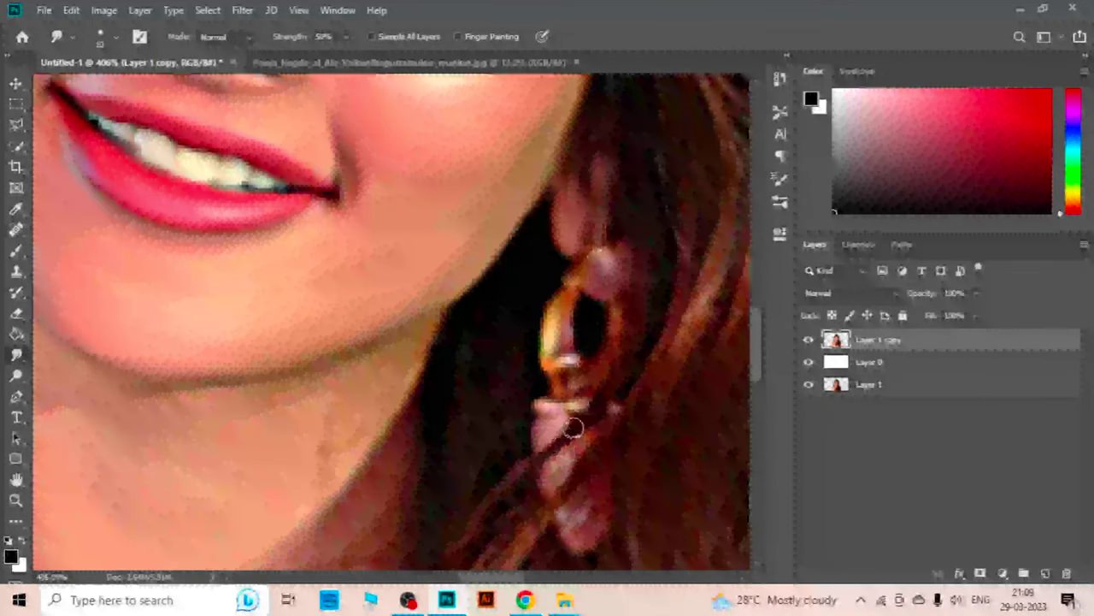
pyautogui.moveTo(573, 427)
pyautogui.mouseDown()
pyautogui.moveTo(565, 472)
pyautogui.moveTo(589, 481)
pyautogui.moveTo(601, 454)
pyautogui.moveTo(547, 511)
pyautogui.mouseUp()
pyautogui.moveTo(622, 319); pyautogui.dragTo(612, 405)
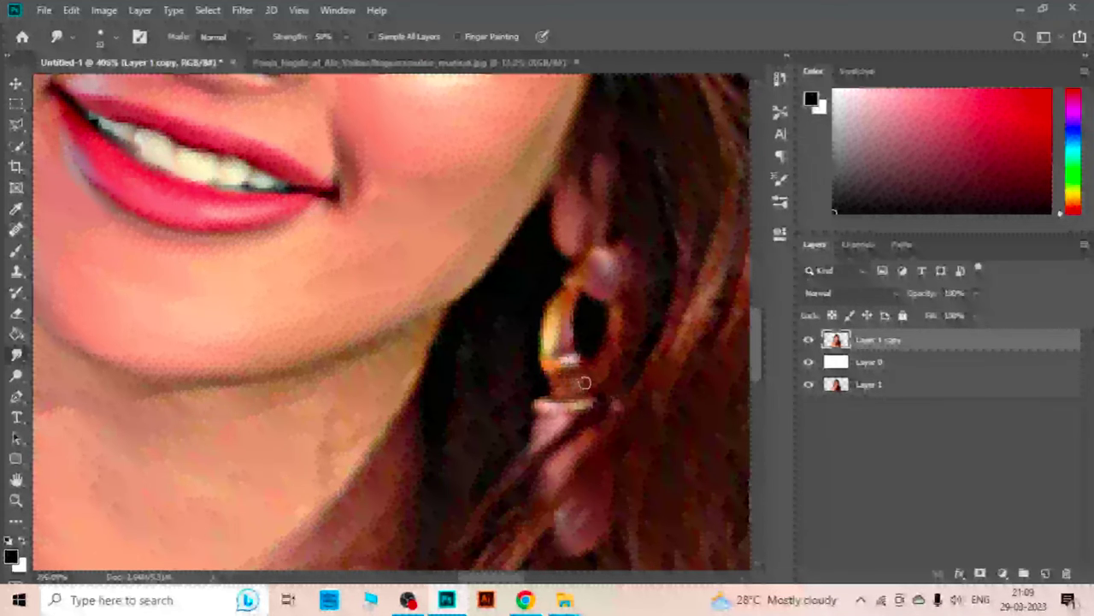
pyautogui.scroll(-4, 584, 382)
pyautogui.scroll(-3, 599, 350)
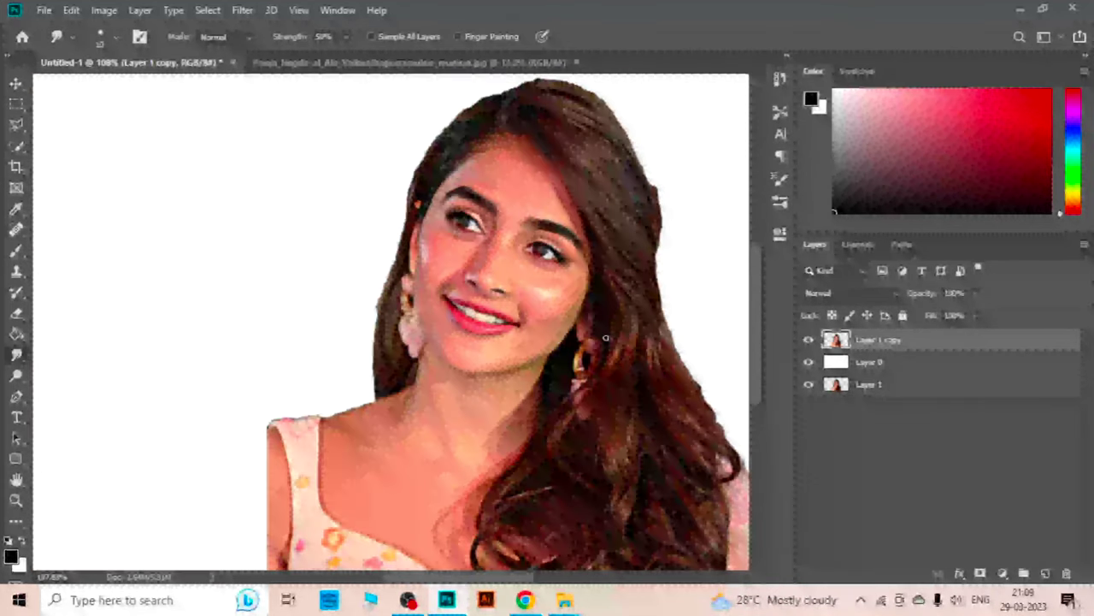
# Soften the hair edge beside the temple and smooth the jagged hairline
pyautogui.scroll(4, 467, 144)
pyautogui.scroll(3, 467, 143)
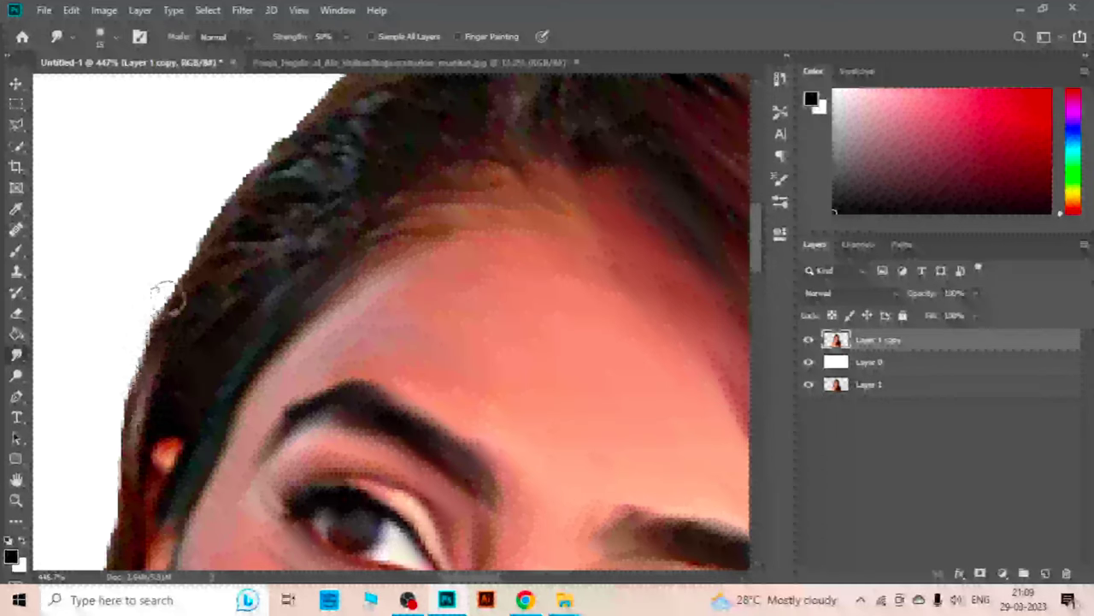
pyautogui.moveTo(167, 298); pyautogui.dragTo(223, 301)
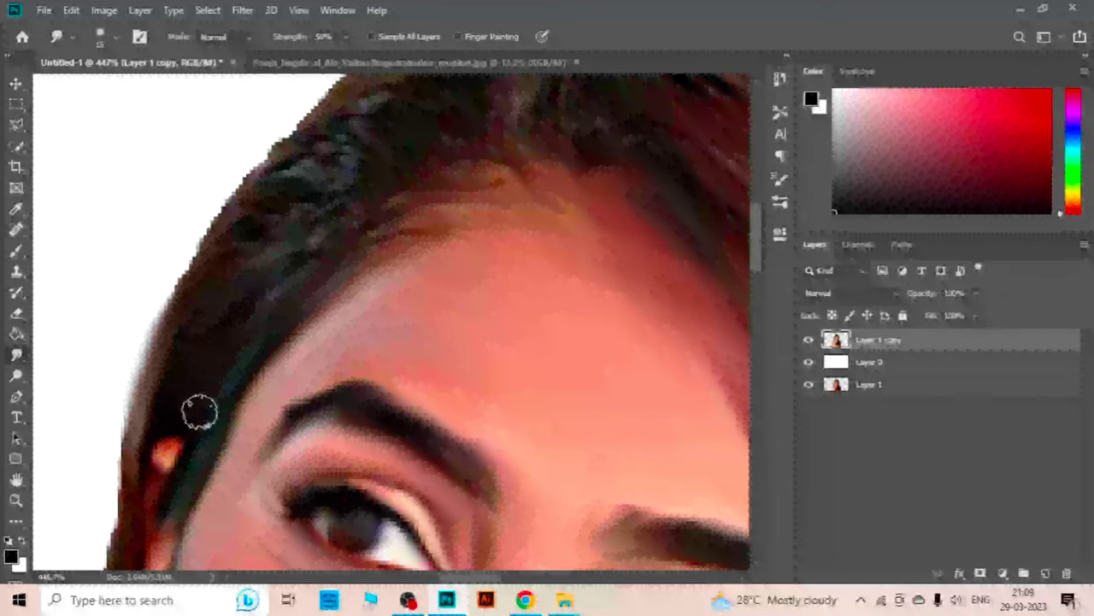
pyautogui.scroll(1, 519, 187)
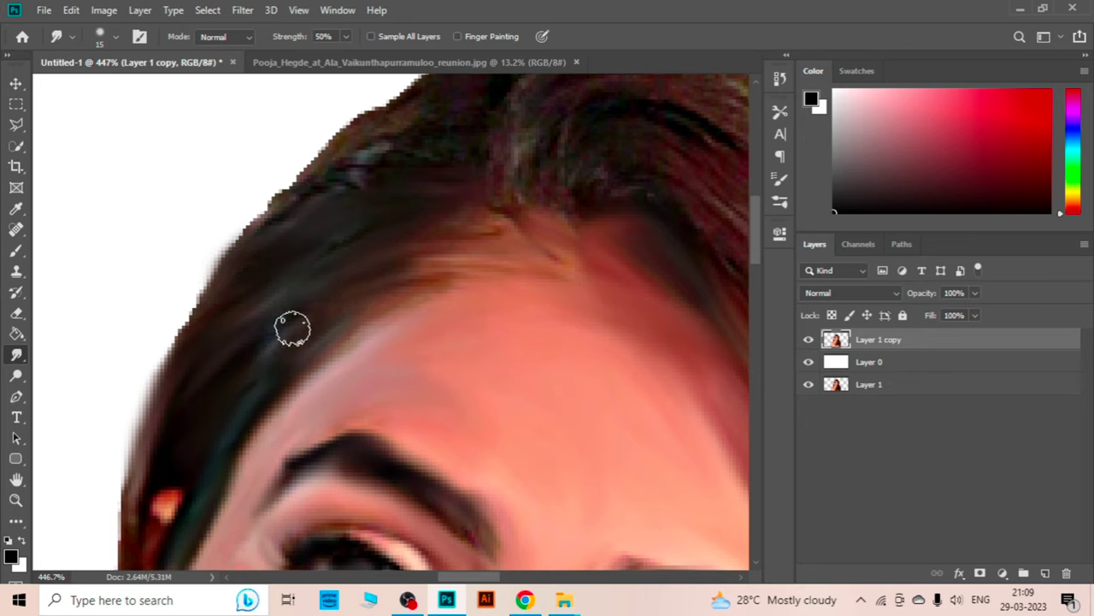
pyautogui.scroll(-1, 251, 356)
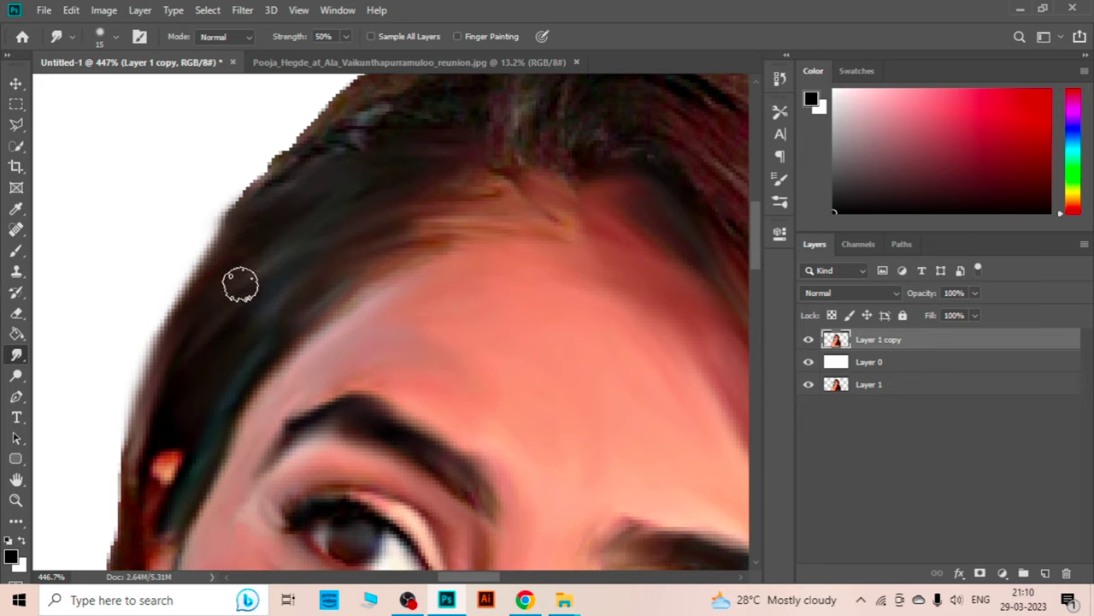
pyautogui.scroll(1, 231, 261)
pyautogui.moveTo(251, 225)
pyautogui.mouseDown()
pyautogui.moveTo(366, 139)
pyautogui.moveTo(314, 202)
pyautogui.mouseUp()
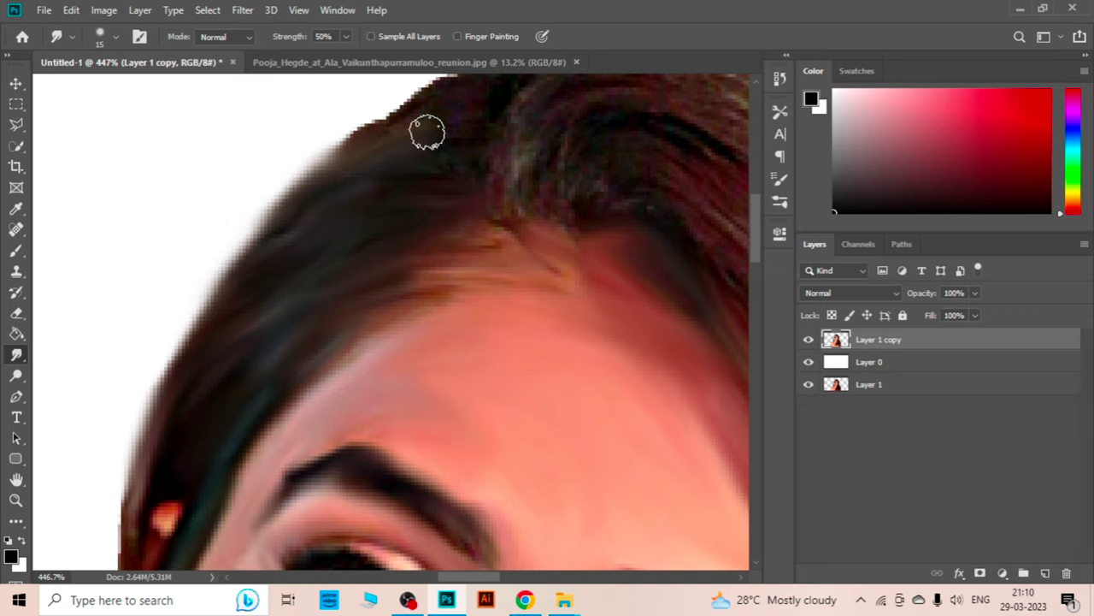
# Smudge the strands near the hairline and smooth the pixelated top edge of the hair
pyautogui.hscroll(1, 221, 248)
pyautogui.scroll(1, 422, 141)
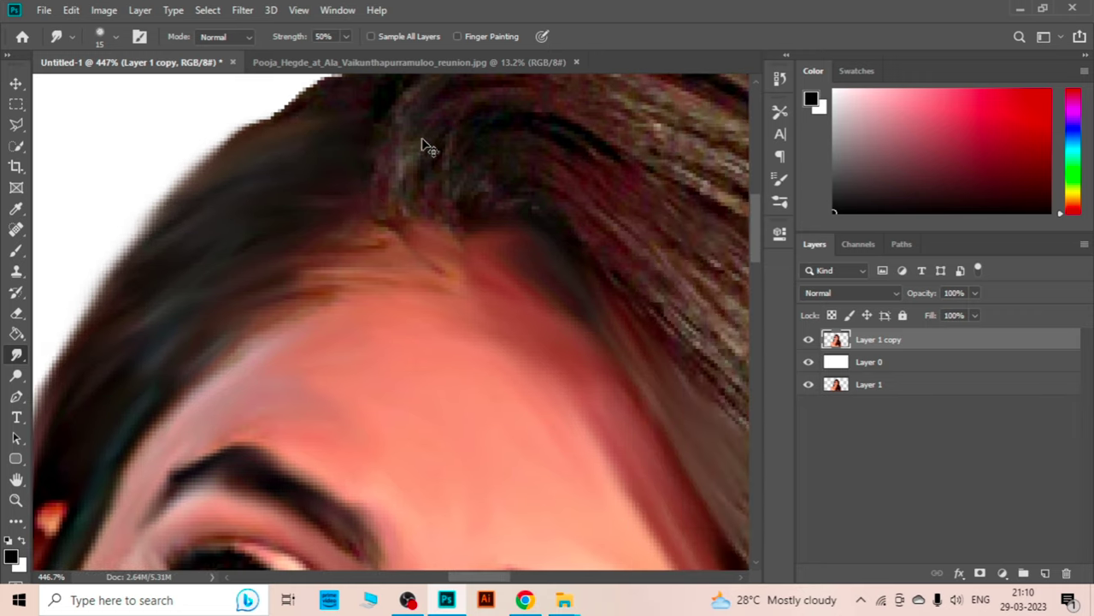
pyautogui.hscroll(1, 362, 166)
pyautogui.moveTo(399, 228); pyautogui.dragTo(447, 152)
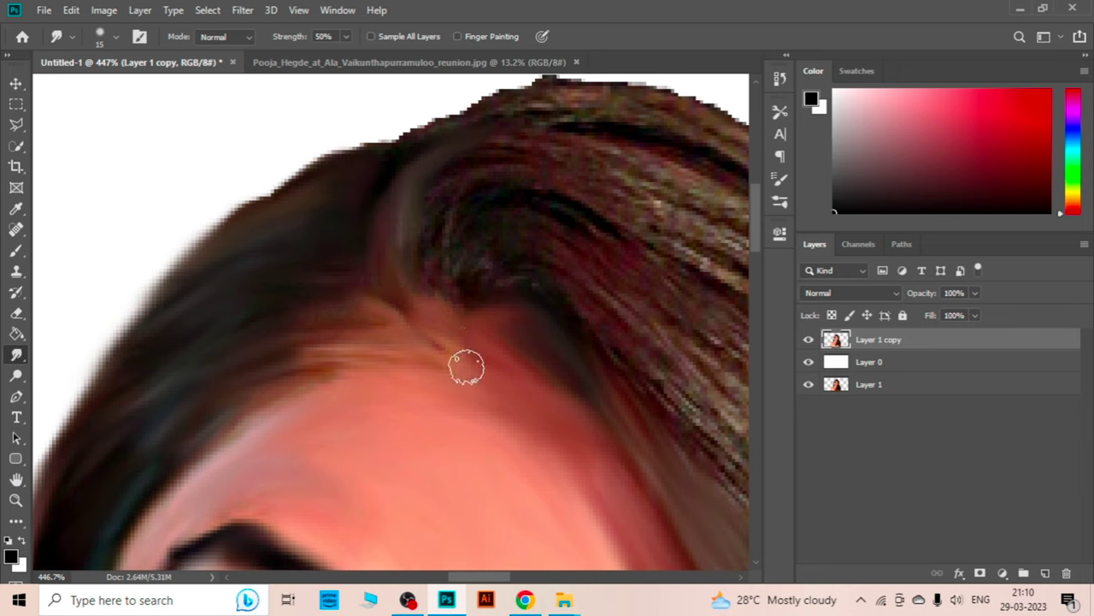
pyautogui.hscroll(1, 456, 171)
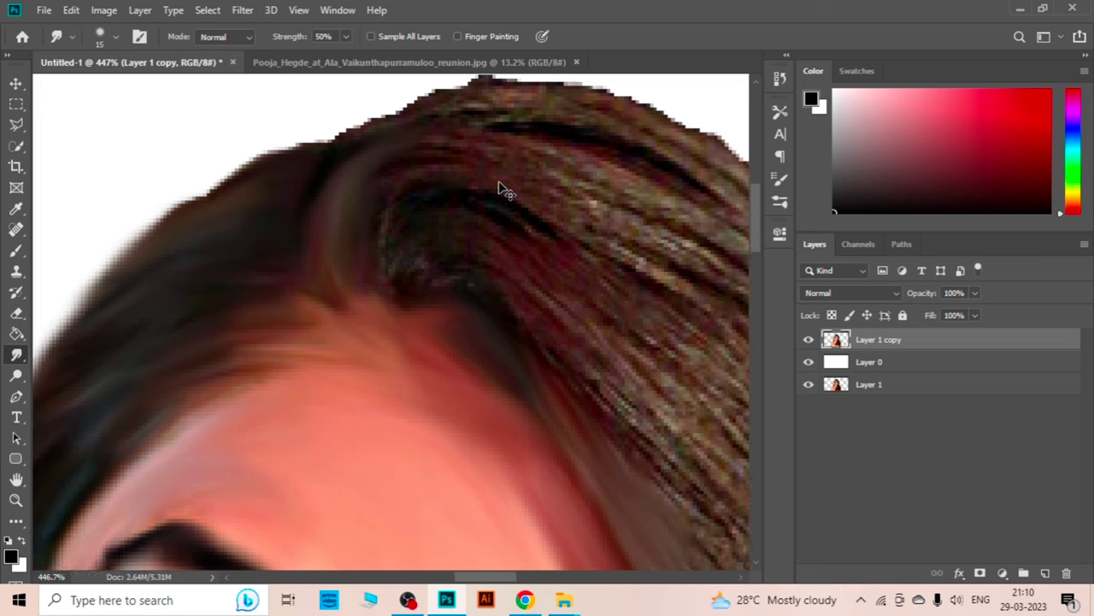
pyautogui.hscroll(1, 229, 205)
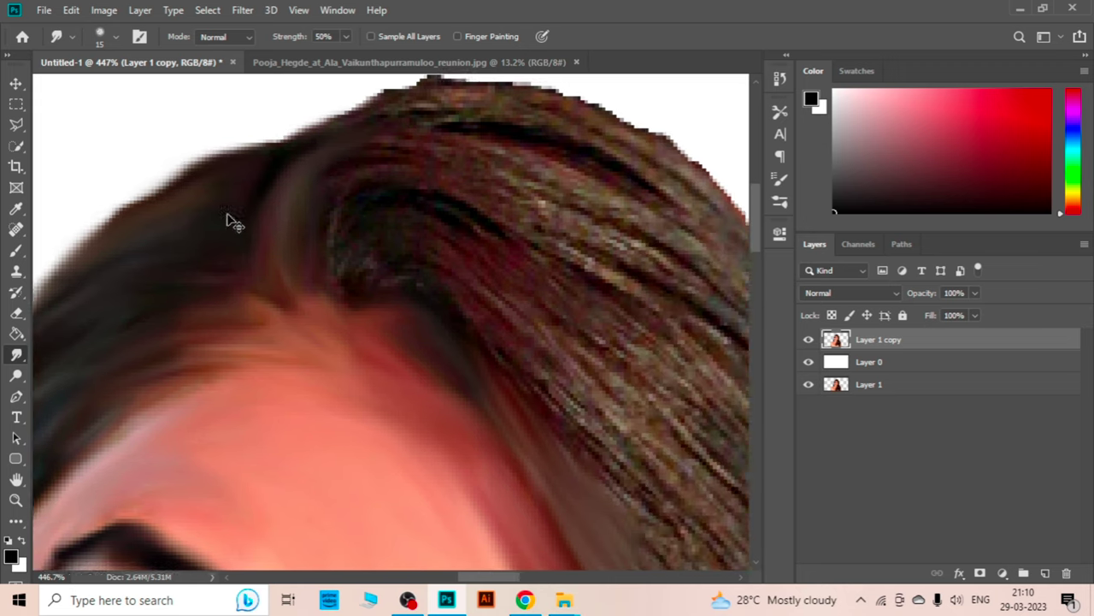
pyautogui.hscroll(1, 236, 243)
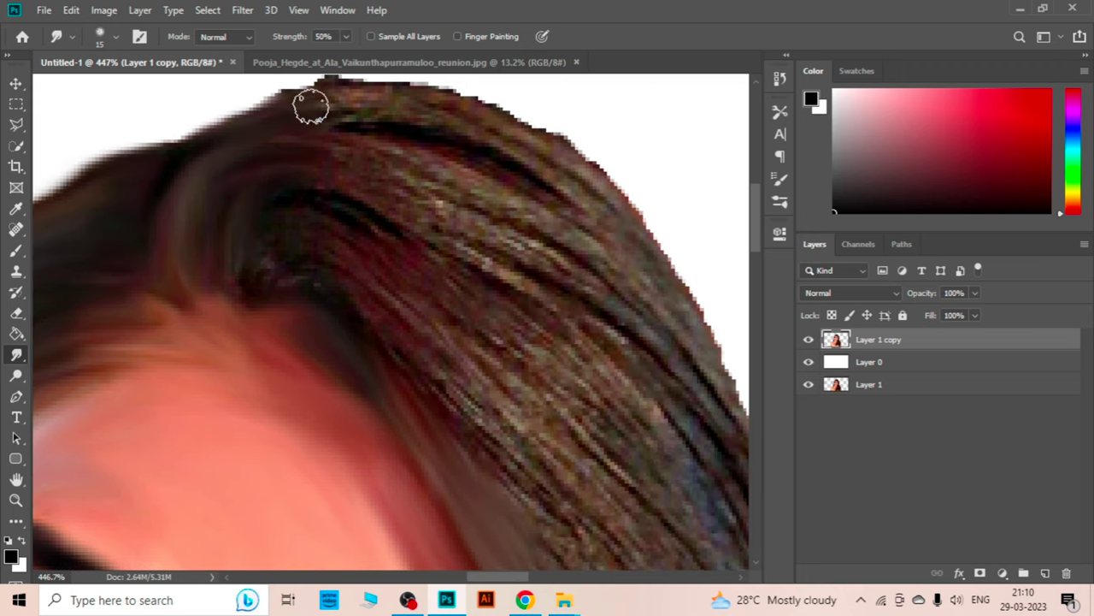
pyautogui.hscroll(1, 359, 115)
pyautogui.scroll(1, 317, 128)
pyautogui.moveTo(227, 128)
pyautogui.mouseDown()
pyautogui.moveTo(332, 126)
pyautogui.moveTo(488, 208)
pyautogui.mouseUp()
pyautogui.scroll(-1, 508, 178)
# Enlarge the Smudge brush to 25 px and smear the dark hair strands into smooth strokes
pyautogui.press(']')
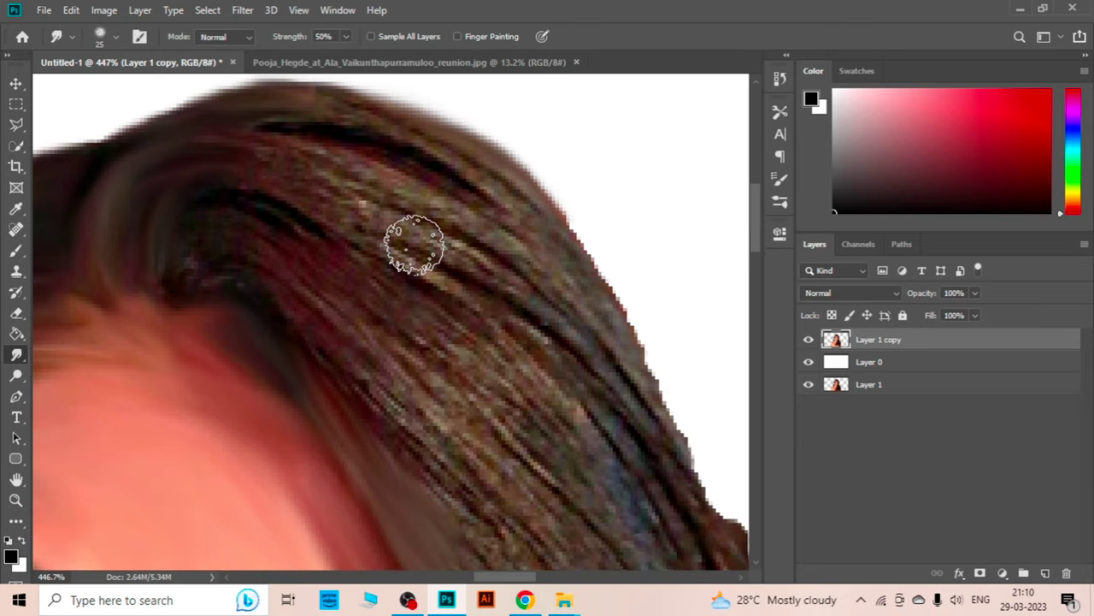
pyautogui.moveTo(202, 268)
pyautogui.mouseDown()
pyautogui.moveTo(313, 316)
pyautogui.moveTo(330, 259)
pyautogui.moveTo(384, 242)
pyautogui.moveTo(282, 152)
pyautogui.moveTo(325, 115)
pyautogui.moveTo(508, 196)
pyautogui.moveTo(441, 240)
pyautogui.moveTo(496, 254)
pyautogui.moveTo(676, 489)
pyautogui.mouseUp()
pyautogui.scroll(-1, 378, 206)
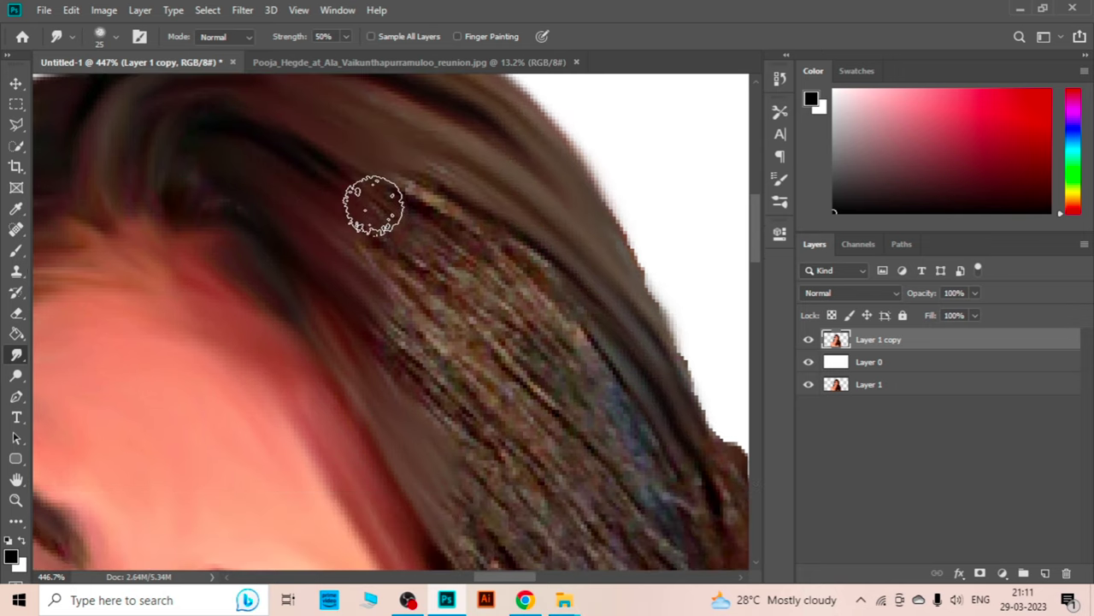
pyautogui.moveTo(379, 205)
pyautogui.mouseDown()
pyautogui.moveTo(447, 176)
pyautogui.moveTo(706, 521)
pyautogui.moveTo(484, 276)
pyautogui.moveTo(366, 276)
pyautogui.moveTo(493, 338)
pyautogui.mouseUp()
pyautogui.scroll(-1, 237, 196)
pyautogui.moveTo(368, 244); pyautogui.dragTo(671, 444)
# Smooth the pixelated hair strands beside the eyebrow and eye
pyautogui.scroll(-1, 671, 443)
pyautogui.moveTo(457, 325)
pyautogui.mouseDown()
pyautogui.moveTo(518, 371)
pyautogui.moveTo(493, 247)
pyautogui.moveTo(613, 277)
pyautogui.mouseUp()
pyautogui.scroll(-2, 613, 276)
pyautogui.moveTo(454, 220); pyautogui.dragTo(540, 403)
pyautogui.scroll(-1, 516, 334)
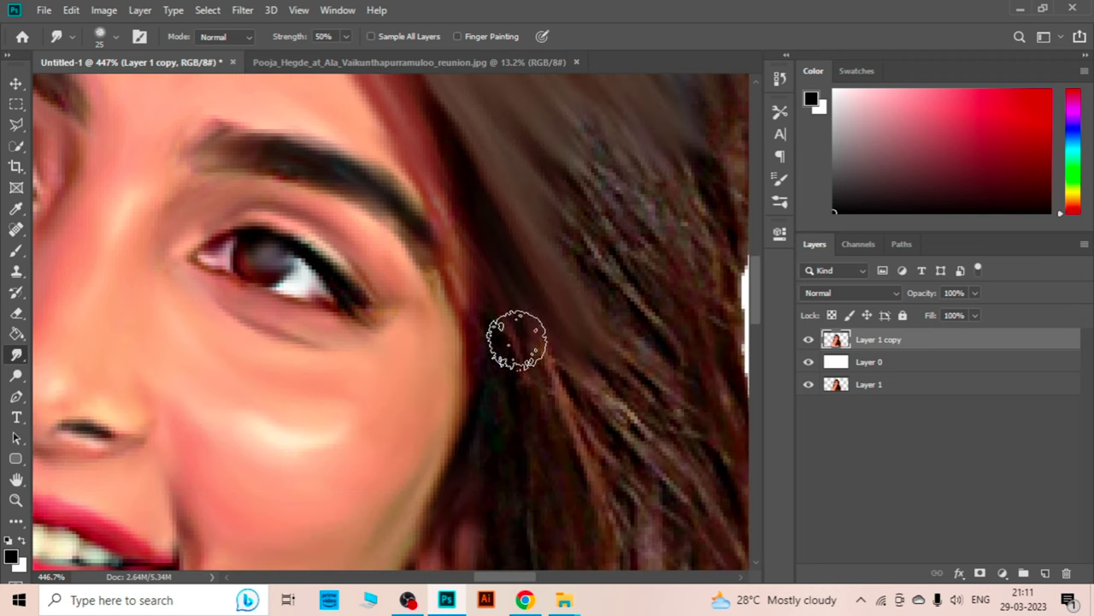
pyautogui.moveTo(516, 334); pyautogui.dragTo(453, 275)
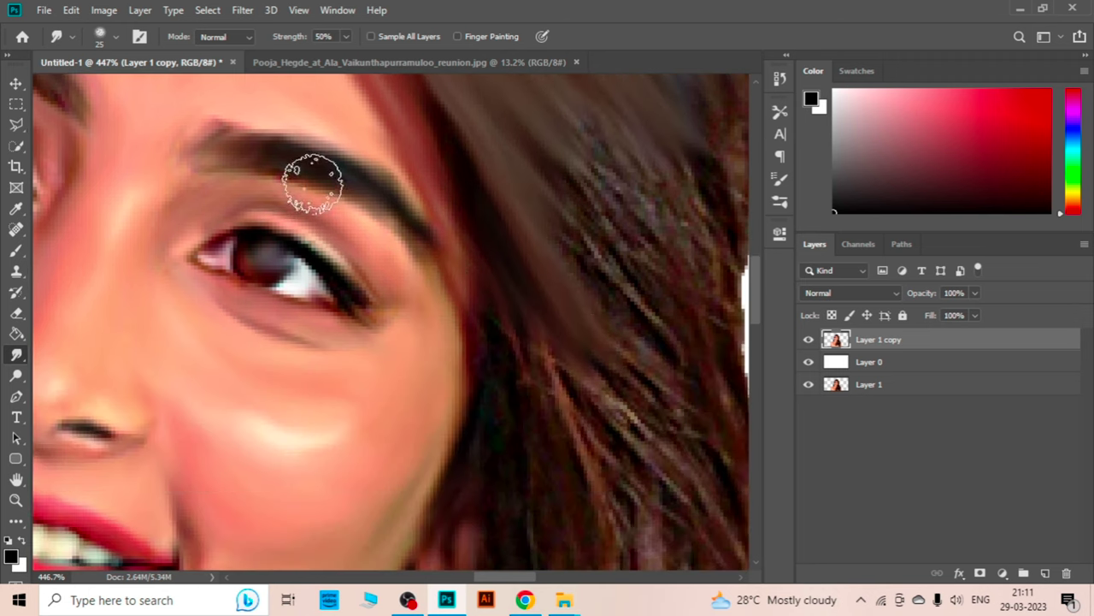
pyautogui.scroll(-1, 636, 403)
pyautogui.scroll(-1, 479, 293)
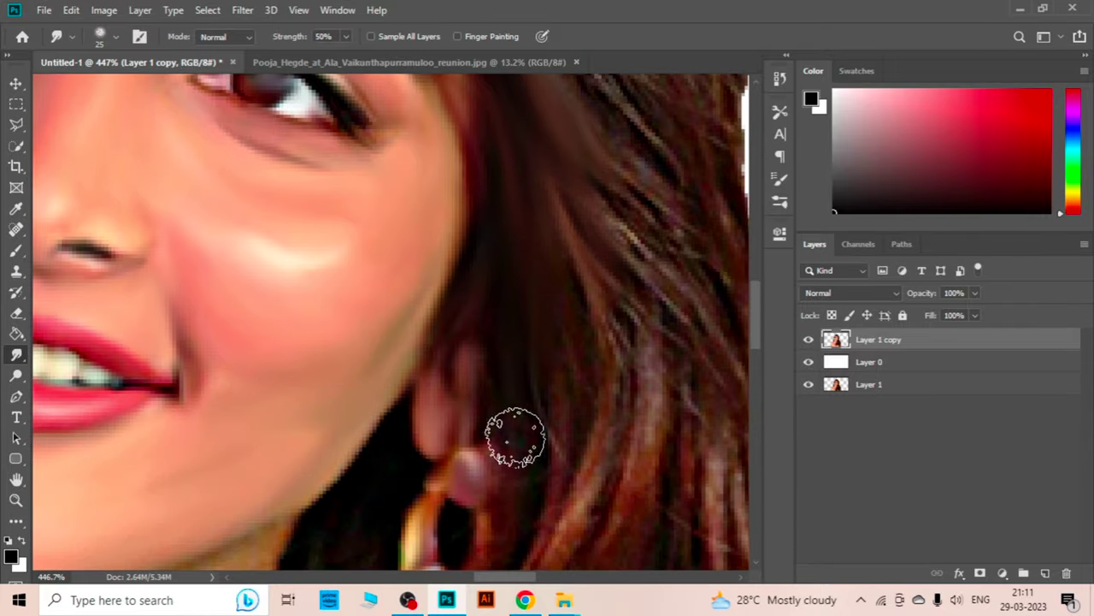
pyautogui.scroll(1, 624, 205)
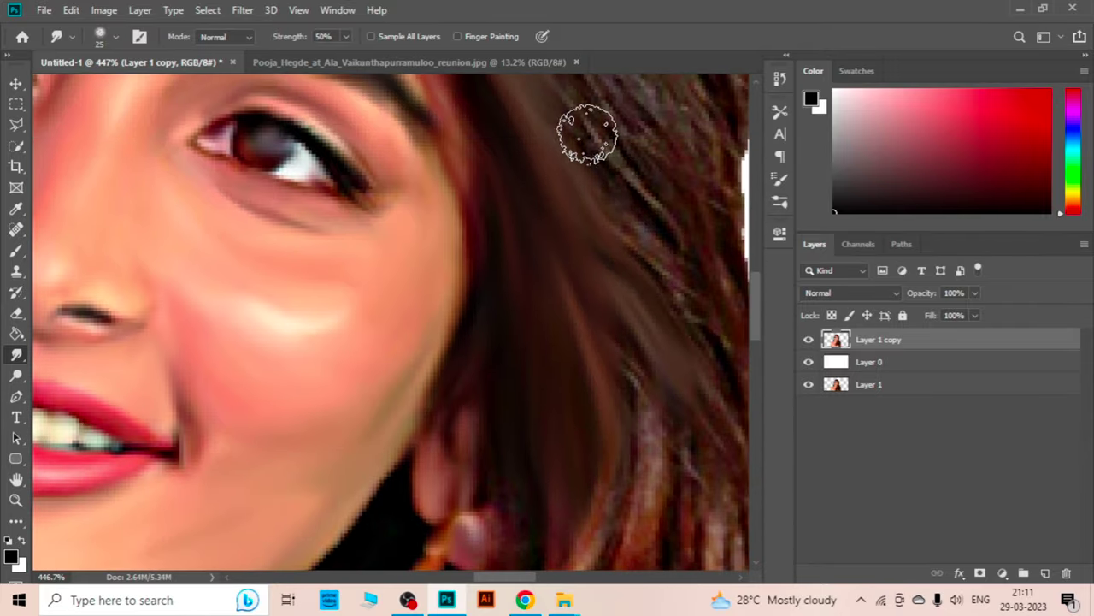
pyautogui.scroll(1, 620, 175)
pyautogui.scroll(1, 637, 196)
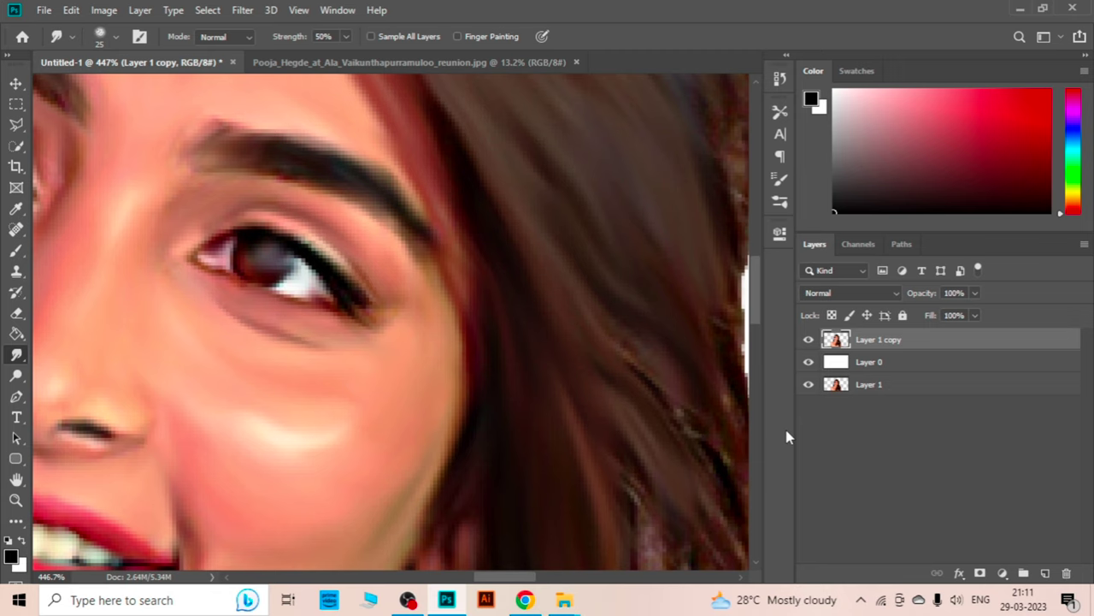
pyautogui.scroll(-1, 641, 376)
pyautogui.scroll(-1, 676, 367)
pyautogui.scroll(-1, 598, 394)
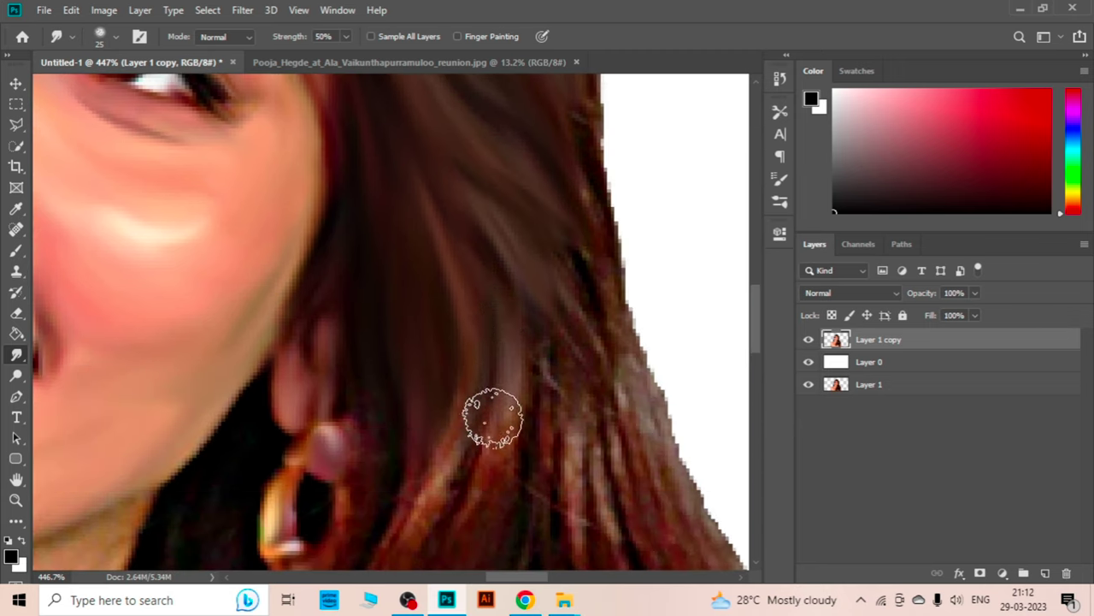
pyautogui.scroll(-1, 496, 385)
pyautogui.scroll(-1, 539, 265)
pyautogui.scroll(1, 568, 205)
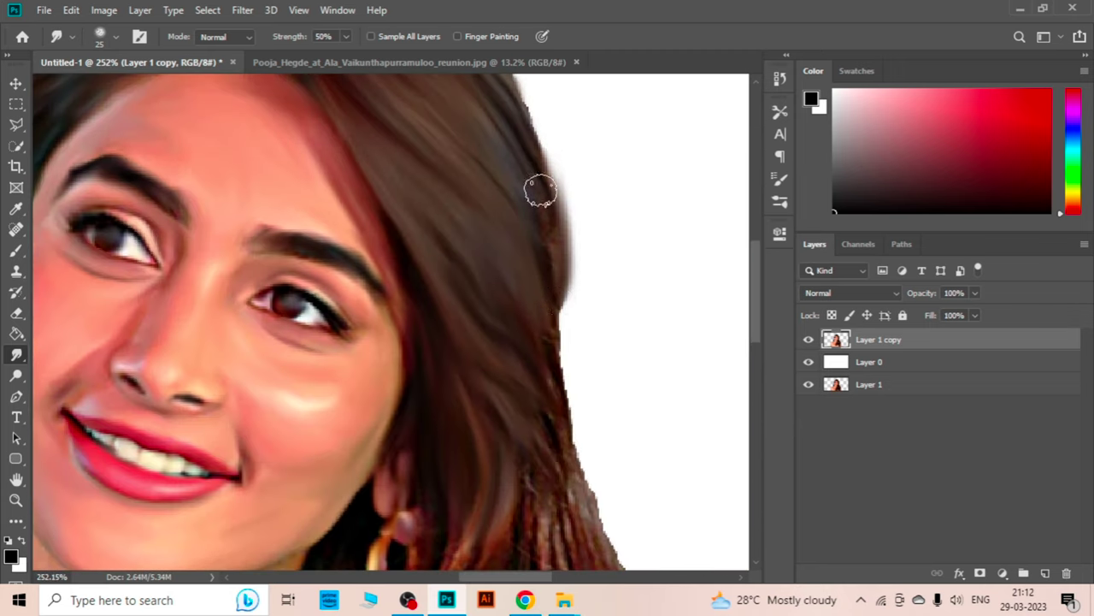
# Soften the outer hair edge against the white background down the side
pyautogui.scroll(1, 543, 239)
pyautogui.scroll(1, 550, 289)
pyautogui.moveTo(510, 203)
pyautogui.mouseDown()
pyautogui.moveTo(577, 376)
pyautogui.moveTo(547, 526)
pyautogui.mouseUp()
pyautogui.scroll(-1, 547, 526)
pyautogui.moveTo(547, 430)
pyautogui.mouseDown()
pyautogui.moveTo(577, 366)
pyautogui.moveTo(556, 422)
pyautogui.moveTo(547, 381)
pyautogui.moveTo(593, 532)
pyautogui.mouseUp()
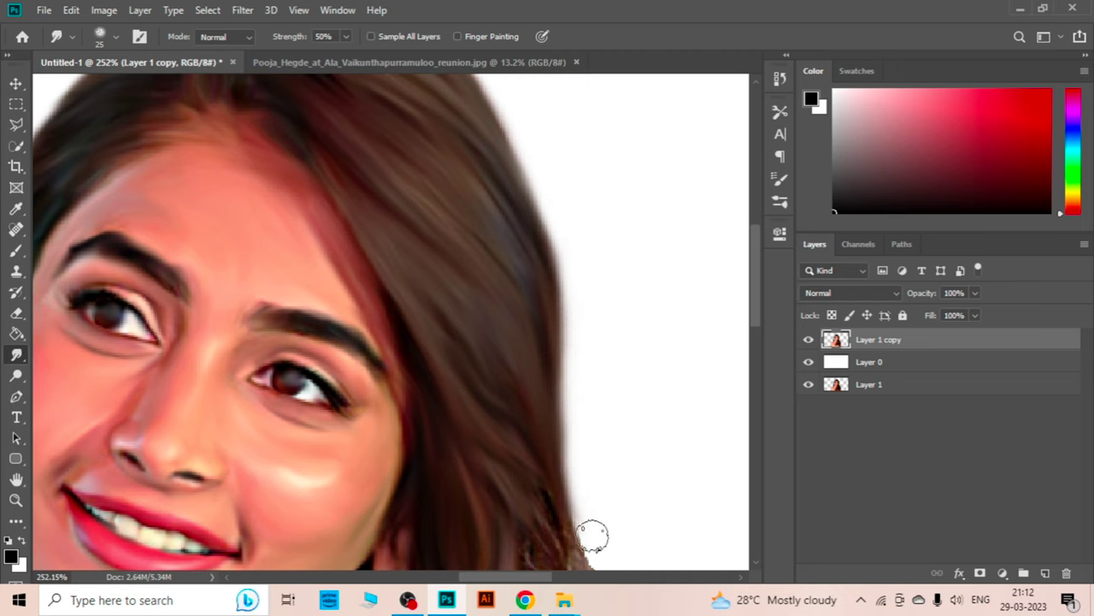
# Slightly smear the pink earring drop and smooth the jagged right hair edge
pyautogui.scroll(-3, 593, 533)
pyautogui.scroll(1, 525, 342)
pyautogui.scroll(-3, 504, 308)
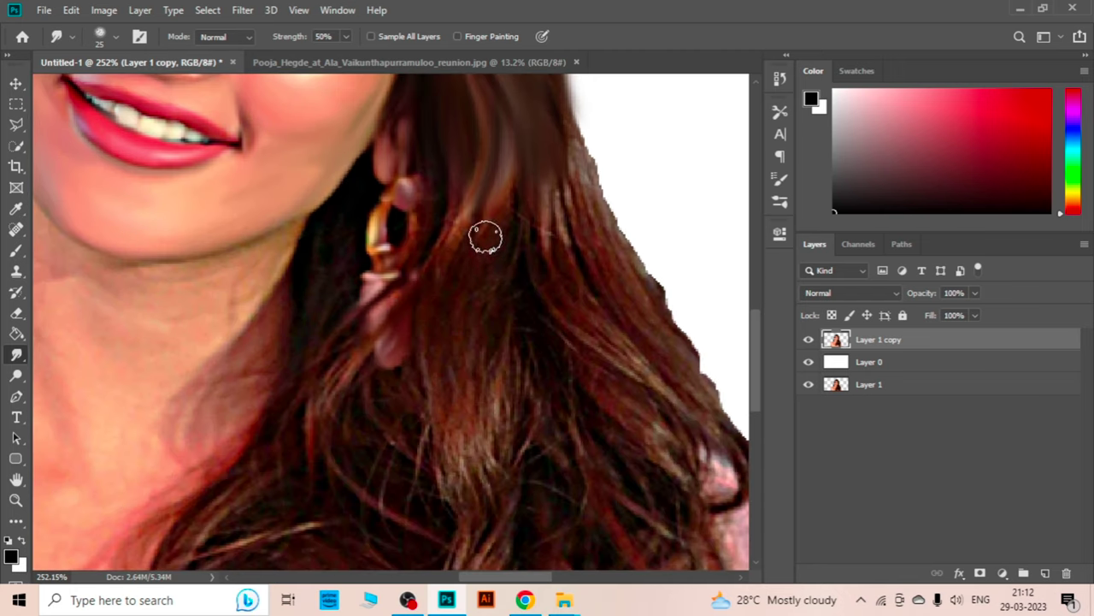
pyautogui.scroll(1, 501, 423)
pyautogui.moveTo(432, 295); pyautogui.dragTo(344, 412)
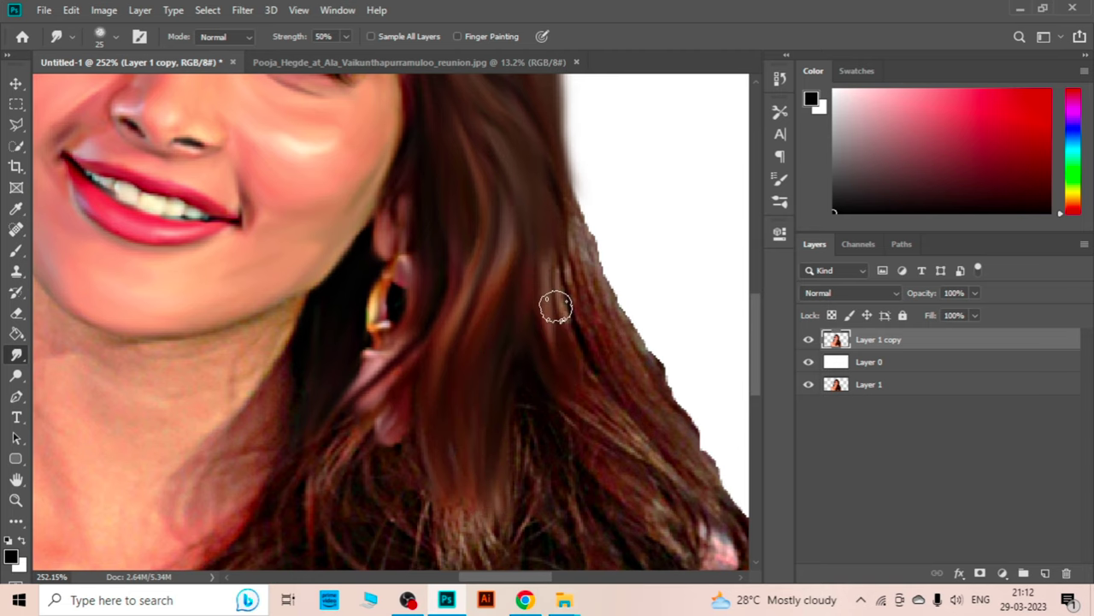
pyautogui.moveTo(587, 247)
pyautogui.mouseDown()
pyautogui.moveTo(662, 403)
pyautogui.moveTo(660, 367)
pyautogui.mouseUp()
# Smudge the hair strands below the earring down toward the neck
pyautogui.scroll(-2, 669, 403)
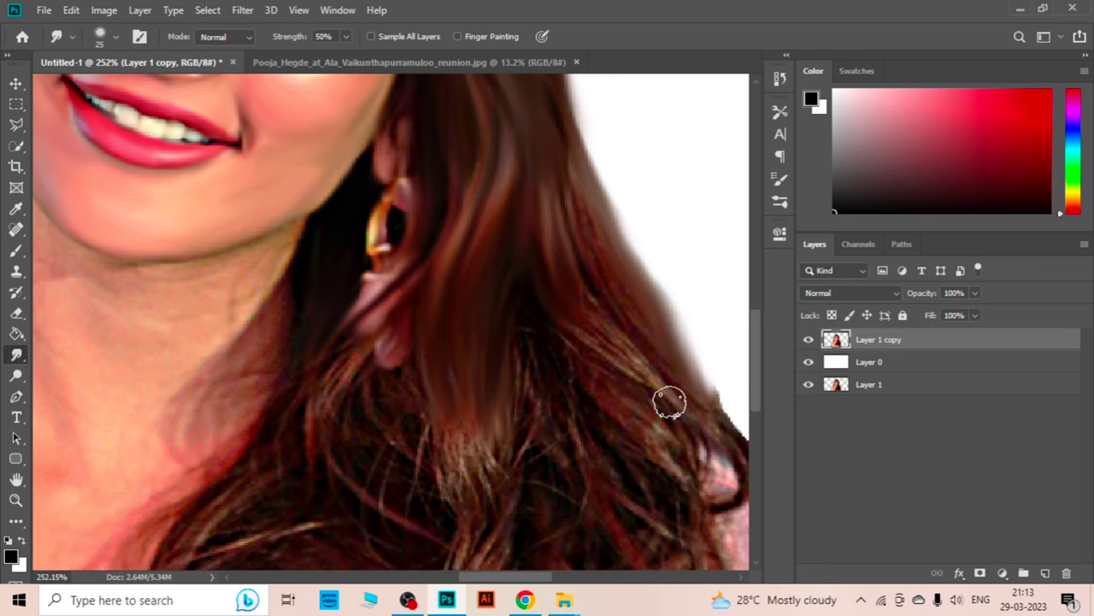
pyautogui.scroll(-4, 587, 234)
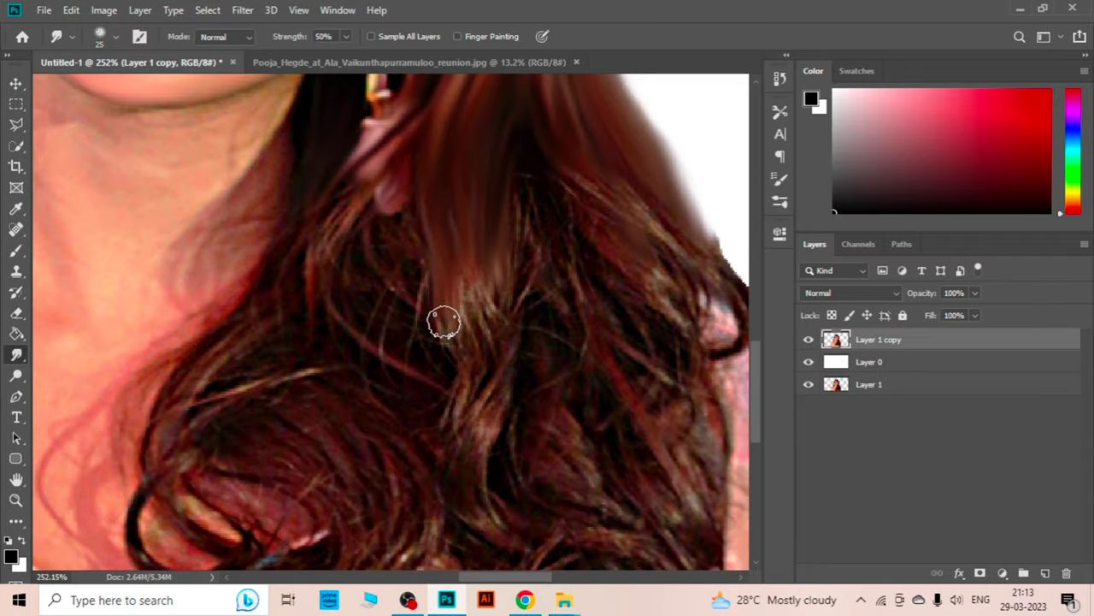
pyautogui.moveTo(460, 414)
pyautogui.mouseDown()
pyautogui.moveTo(488, 384)
pyautogui.moveTo(563, 225)
pyautogui.mouseUp()
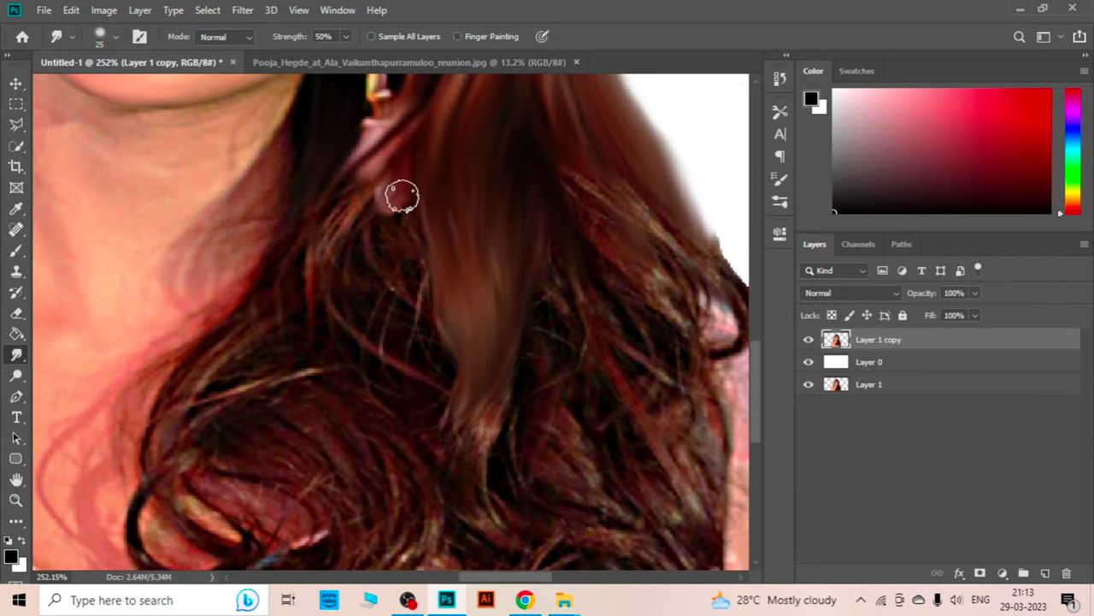
pyautogui.moveTo(401, 197)
pyautogui.mouseDown()
pyautogui.moveTo(313, 298)
pyautogui.moveTo(294, 364)
pyautogui.mouseUp()
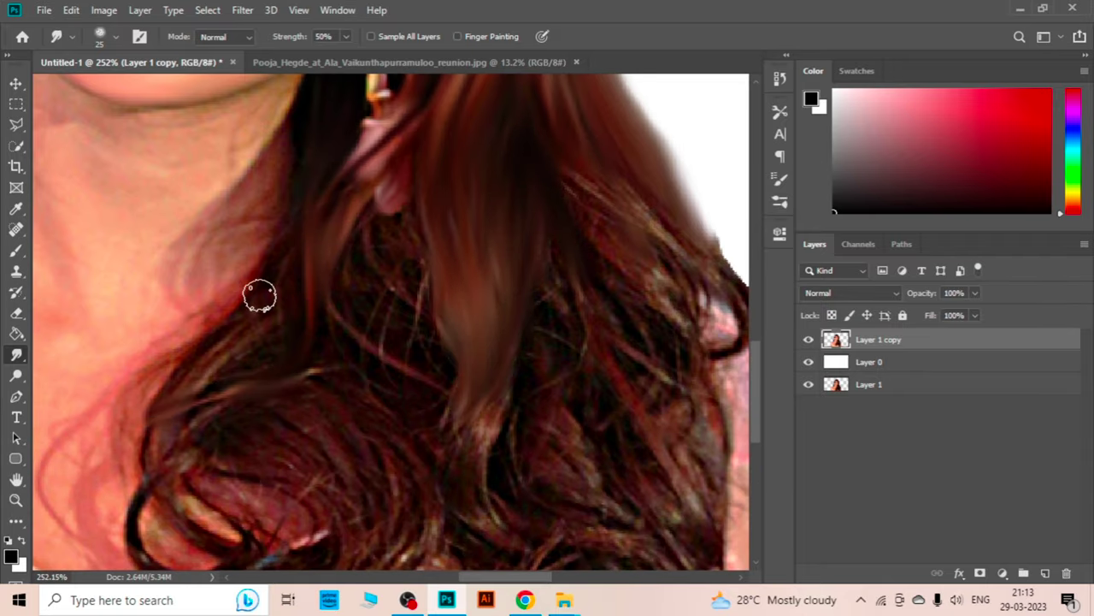
pyautogui.scroll(-2, 276, 291)
# Blend the lower hair waves, the lower-left curl and the strands along the collar
pyautogui.moveTo(320, 221); pyautogui.dragTo(400, 318)
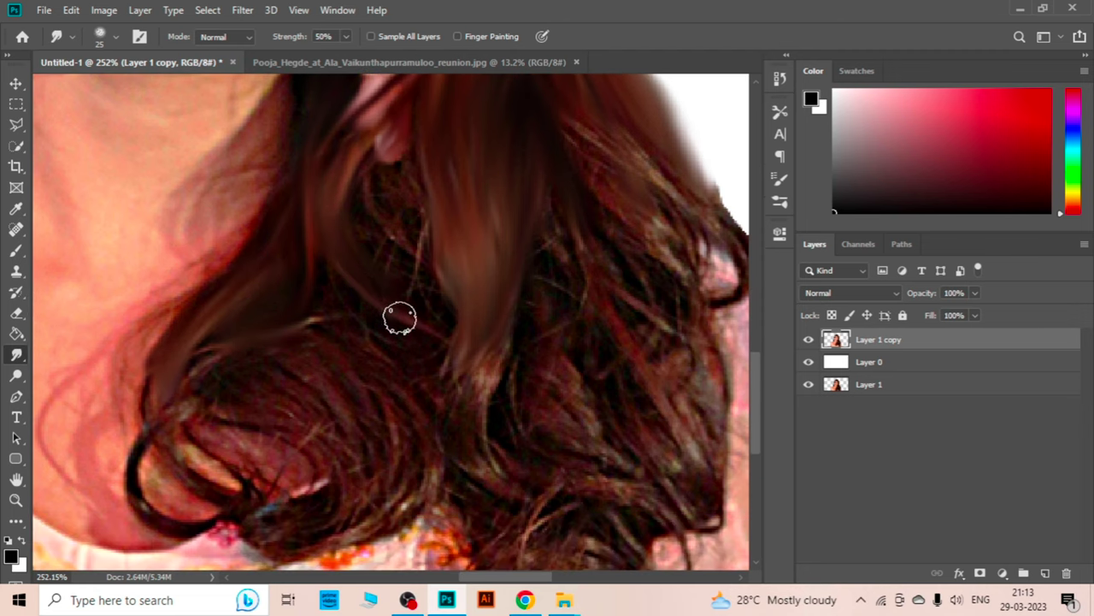
pyautogui.moveTo(338, 176); pyautogui.dragTo(388, 236)
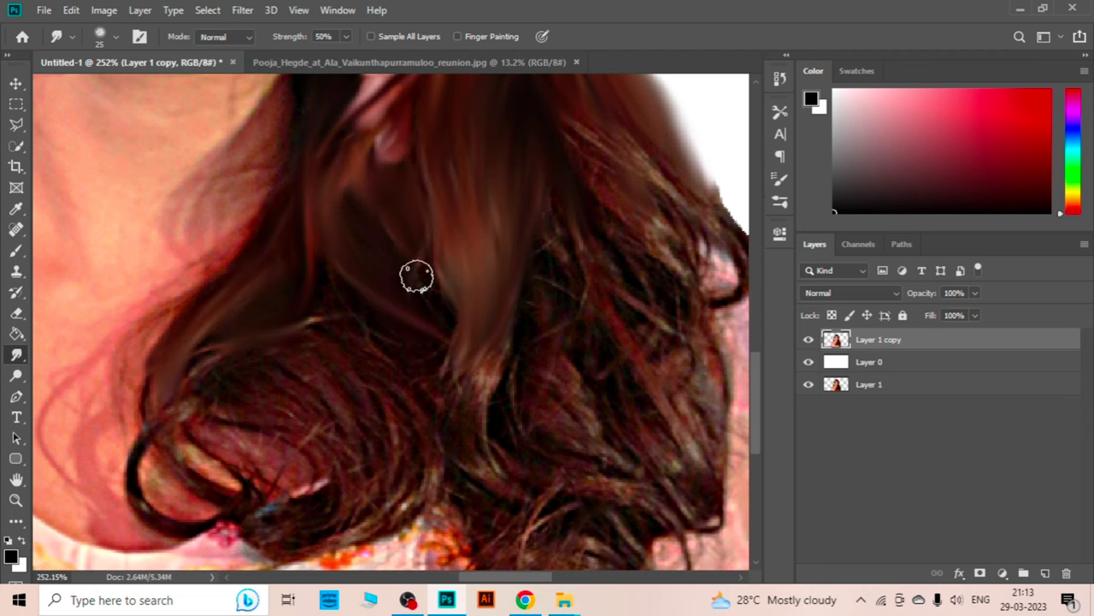
pyautogui.scroll(-3, 357, 415)
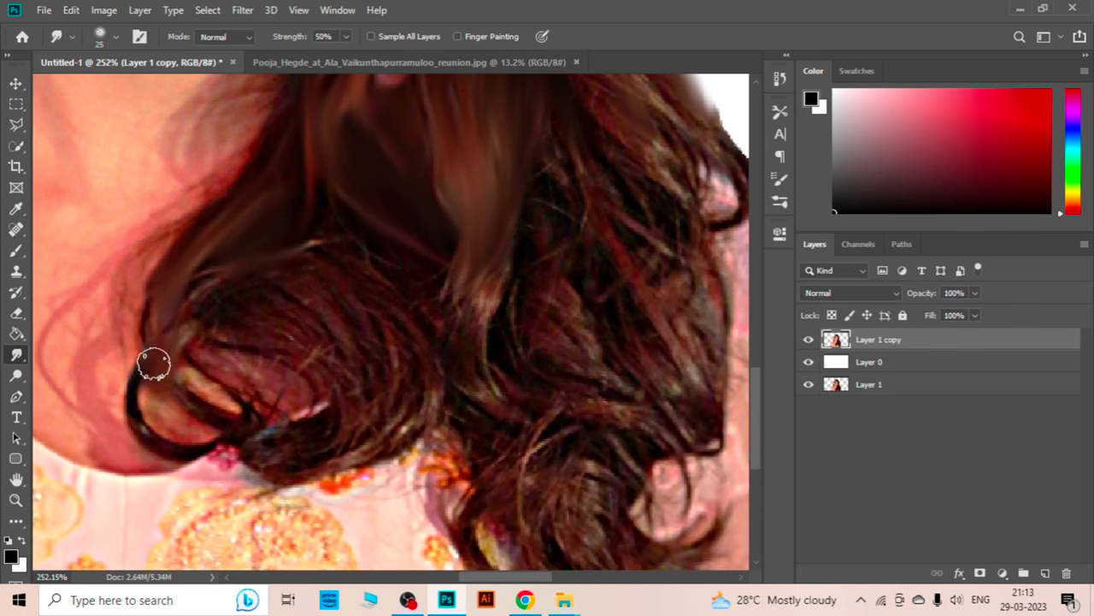
pyautogui.moveTo(154, 364)
pyautogui.mouseDown()
pyautogui.moveTo(227, 442)
pyautogui.moveTo(217, 367)
pyautogui.moveTo(229, 265)
pyautogui.mouseUp()
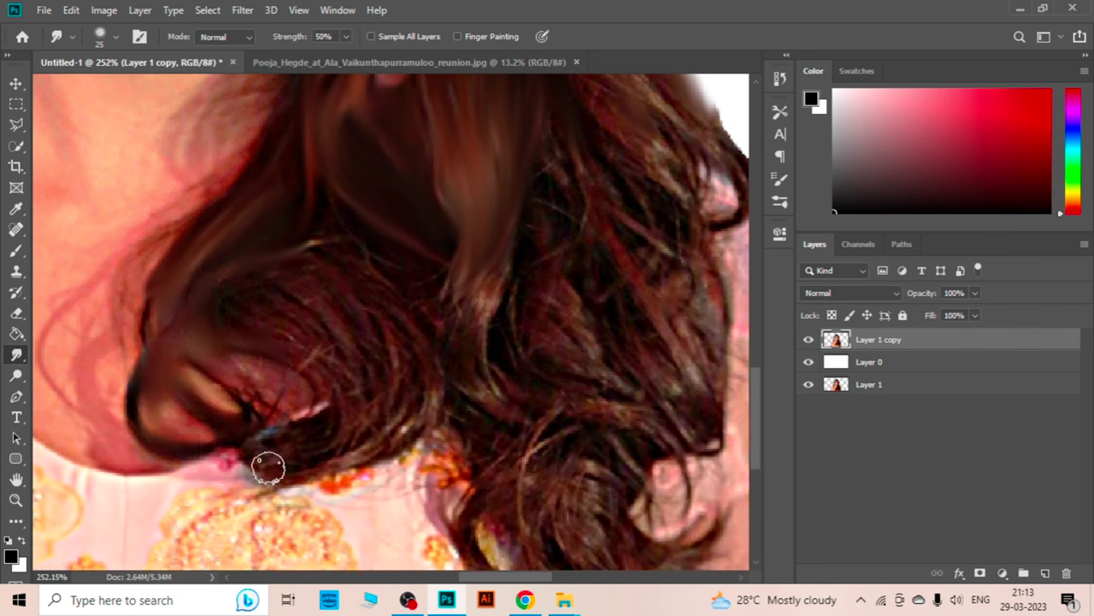
pyautogui.moveTo(268, 467)
pyautogui.mouseDown()
pyautogui.moveTo(298, 462)
pyautogui.moveTo(430, 388)
pyautogui.moveTo(242, 364)
pyautogui.mouseUp()
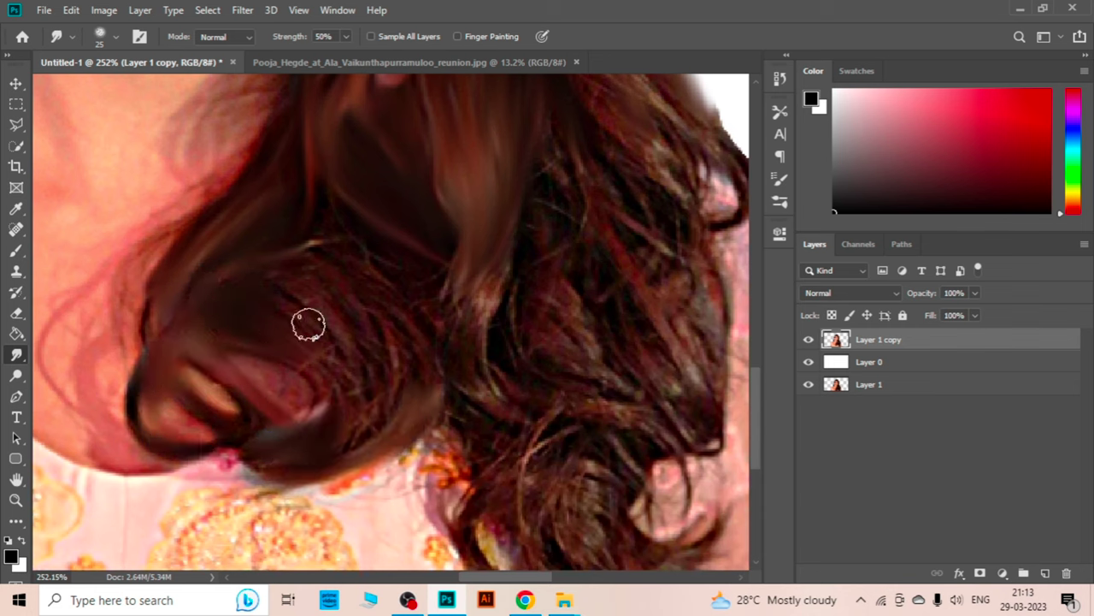
pyautogui.moveTo(308, 324)
pyautogui.mouseDown()
pyautogui.moveTo(323, 251)
pyautogui.moveTo(420, 341)
pyautogui.moveTo(317, 371)
pyautogui.moveTo(263, 316)
pyautogui.mouseUp()
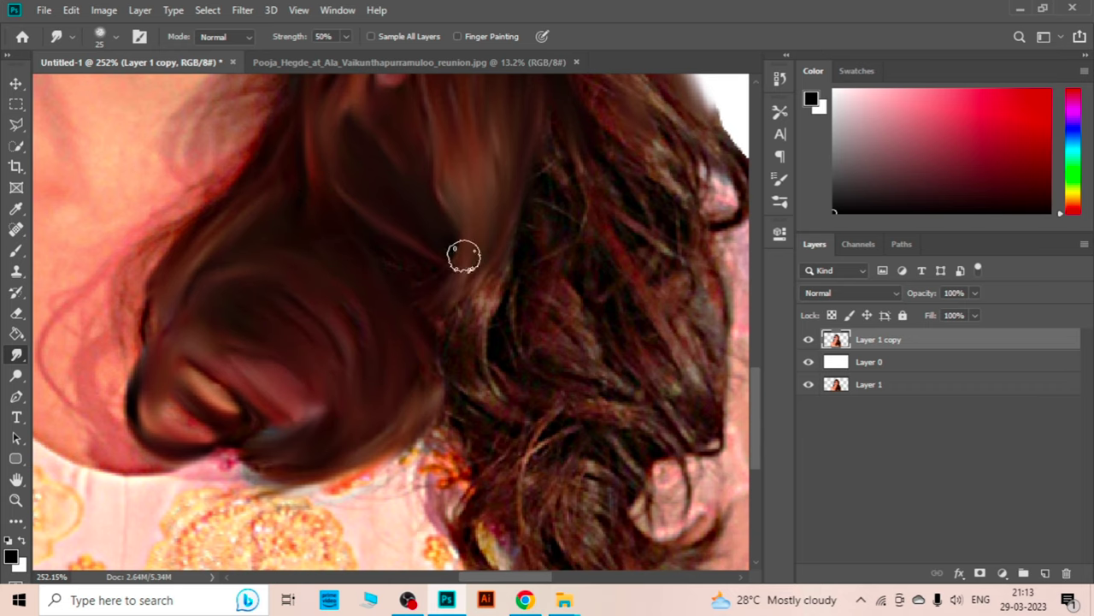
# Smooth the middle and lower curls into brown bands
pyautogui.moveTo(463, 257); pyautogui.dragTo(420, 339)
pyautogui.scroll(-1, 328, 232)
pyautogui.scroll(-3, 445, 396)
pyautogui.moveTo(445, 396)
pyautogui.mouseDown()
pyautogui.moveTo(476, 364)
pyautogui.moveTo(604, 409)
pyautogui.mouseUp()
pyautogui.moveTo(542, 447); pyautogui.dragTo(528, 431)
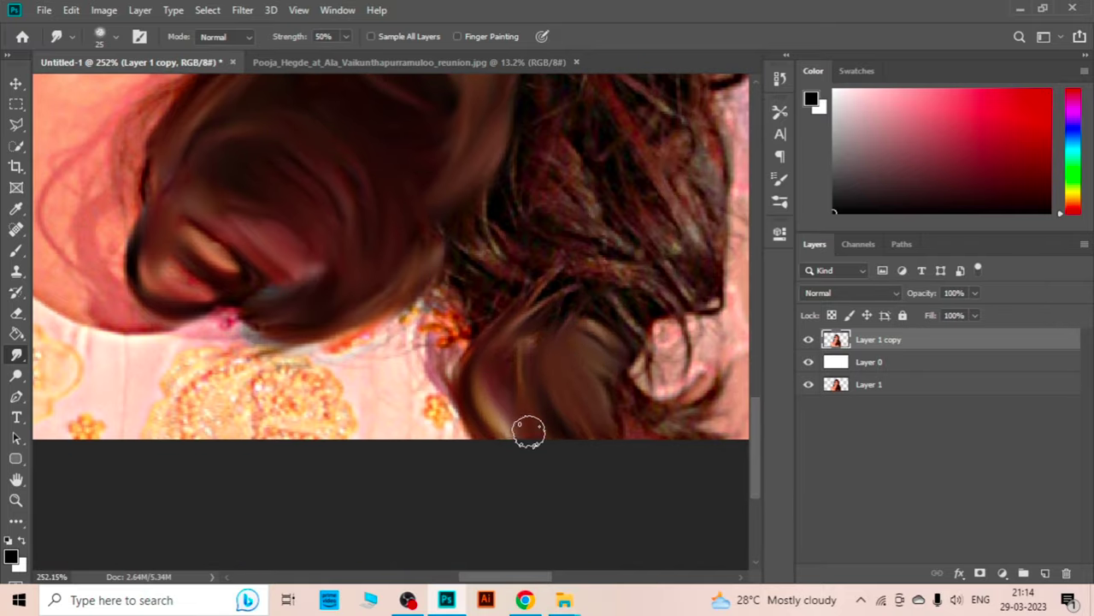
pyautogui.scroll(1, 416, 297)
pyautogui.moveTo(417, 296)
pyautogui.mouseDown()
pyautogui.moveTo(559, 286)
pyautogui.moveTo(620, 335)
pyautogui.moveTo(542, 293)
pyautogui.mouseUp()
pyautogui.scroll(3, 647, 391)
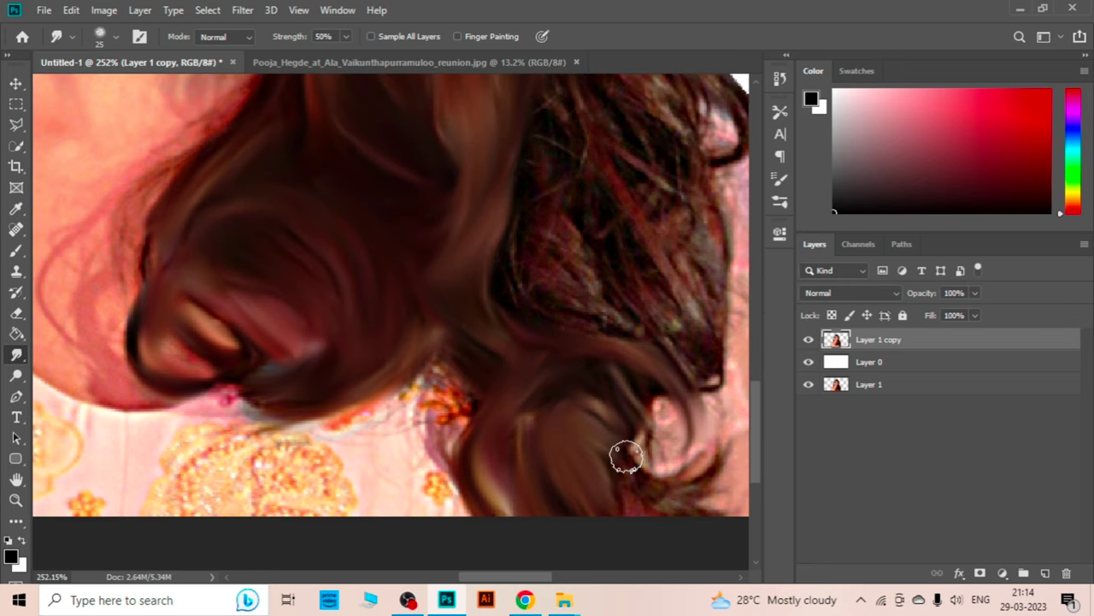
pyautogui.moveTo(626, 458); pyautogui.dragTo(650, 508)
# Smudge the reddish right-side strands into a smooth band and soften the dark outer edge
pyautogui.scroll(4, 610, 542)
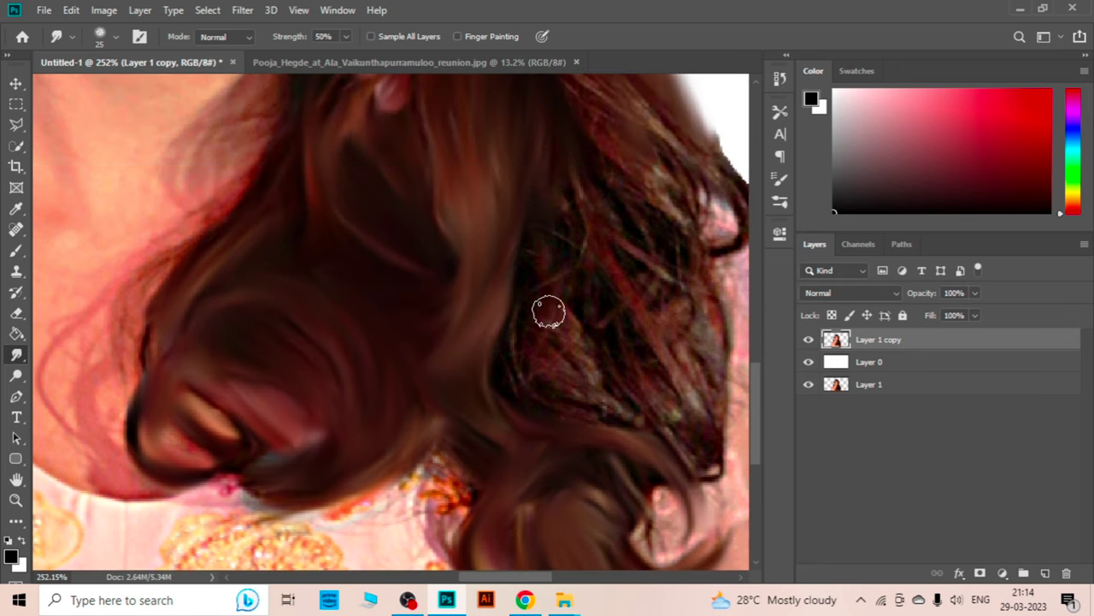
pyautogui.moveTo(591, 190)
pyautogui.mouseDown()
pyautogui.moveTo(667, 347)
pyautogui.moveTo(689, 424)
pyautogui.mouseUp()
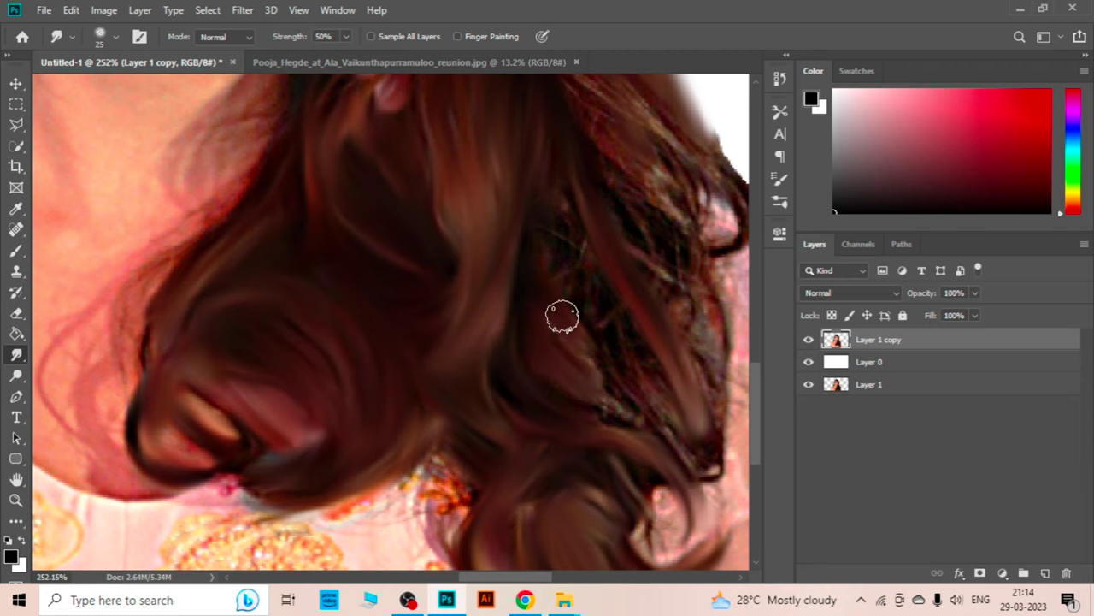
pyautogui.moveTo(562, 315)
pyautogui.mouseDown()
pyautogui.moveTo(624, 371)
pyautogui.moveTo(710, 386)
pyautogui.mouseUp()
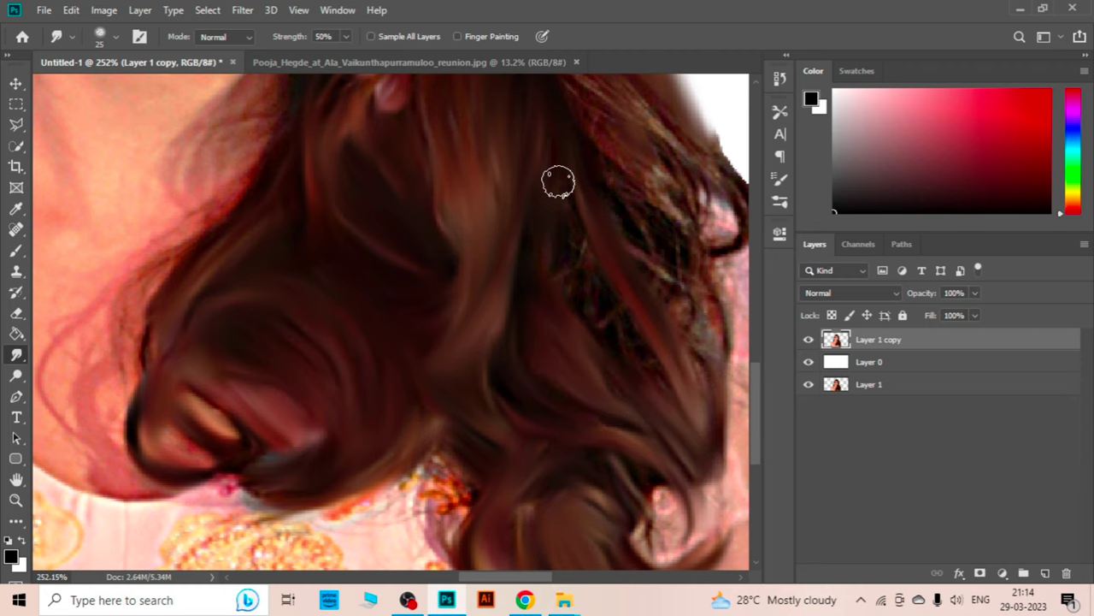
pyautogui.moveTo(592, 296); pyautogui.dragTo(671, 402)
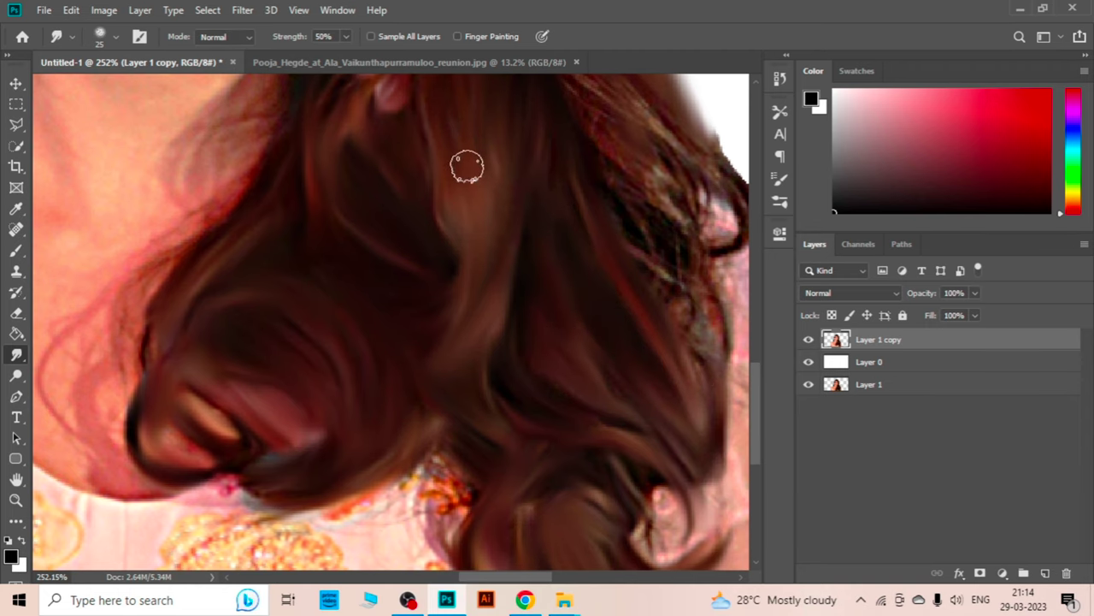
pyautogui.scroll(2, 467, 166)
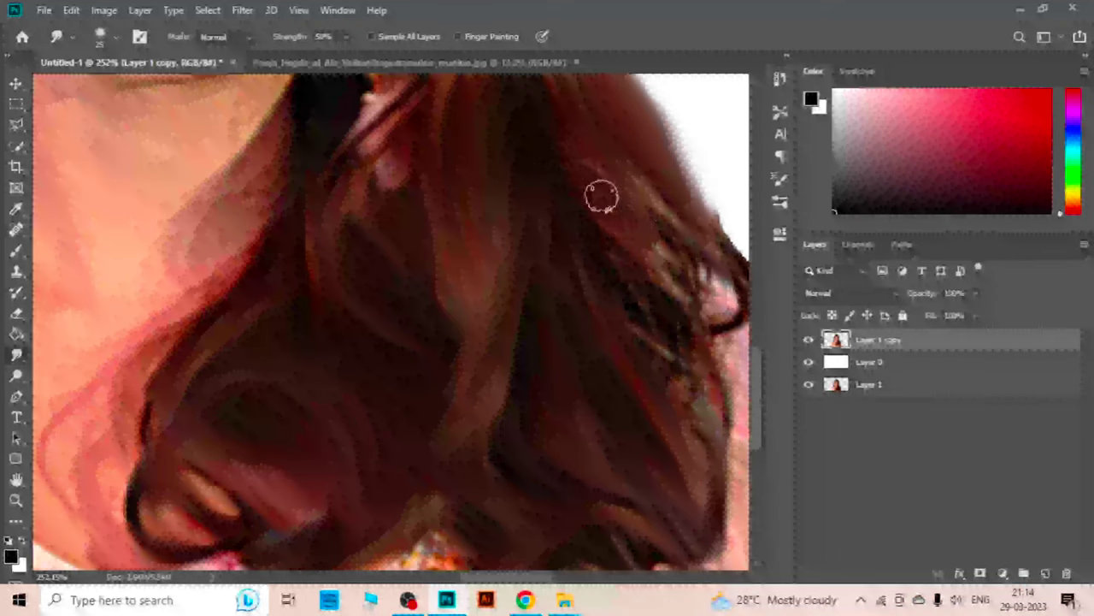
pyautogui.hscroll(2, 577, 105)
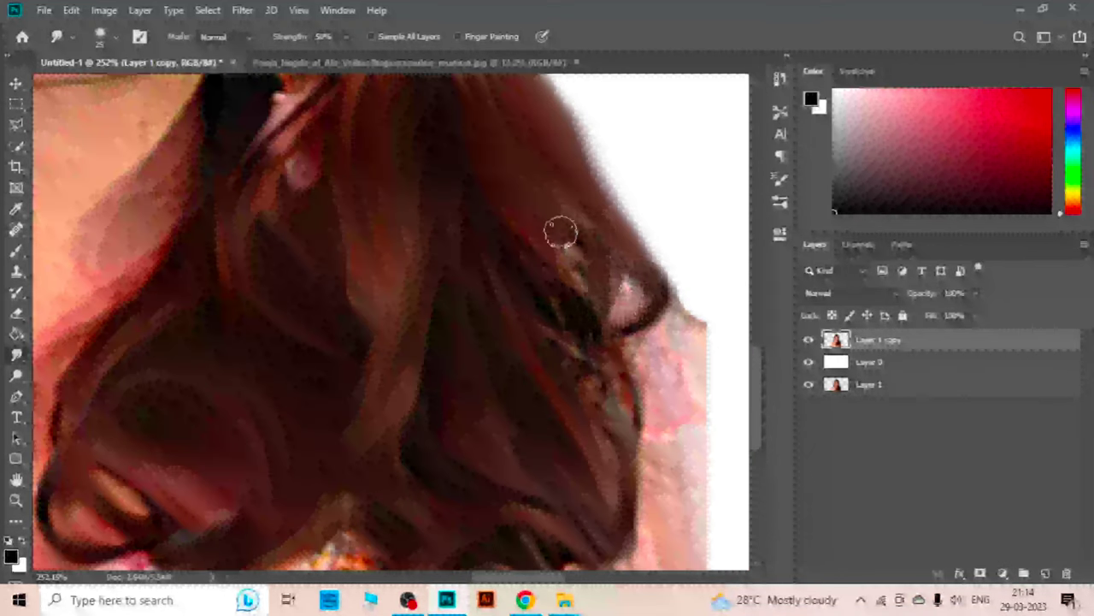
pyautogui.moveTo(561, 231)
pyautogui.mouseDown()
pyautogui.moveTo(545, 256)
pyautogui.moveTo(614, 422)
pyautogui.mouseUp()
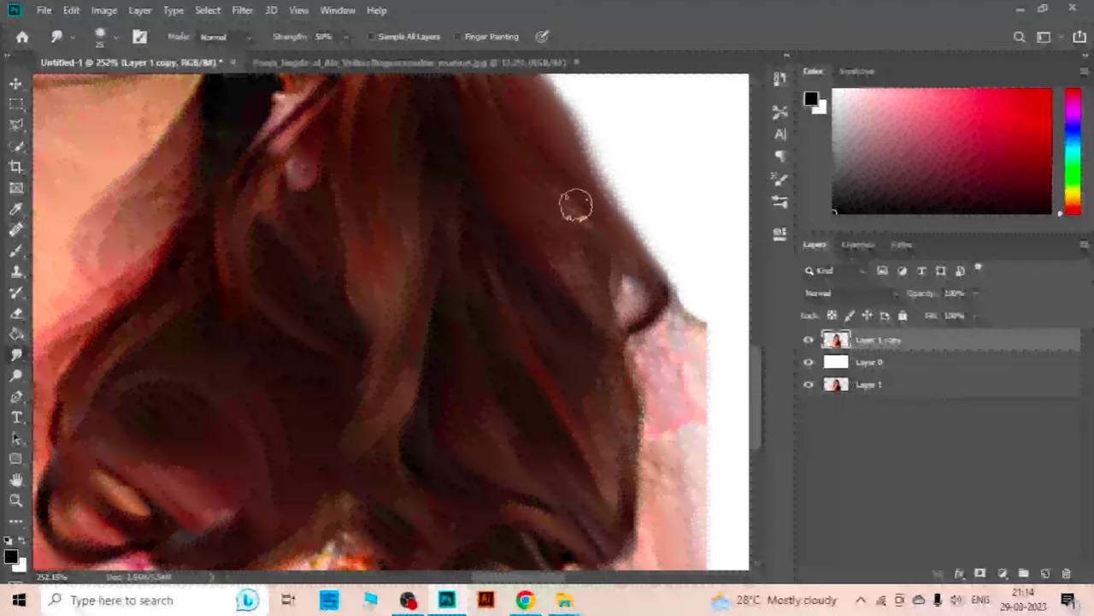
pyautogui.scroll(-3, 391, 327)
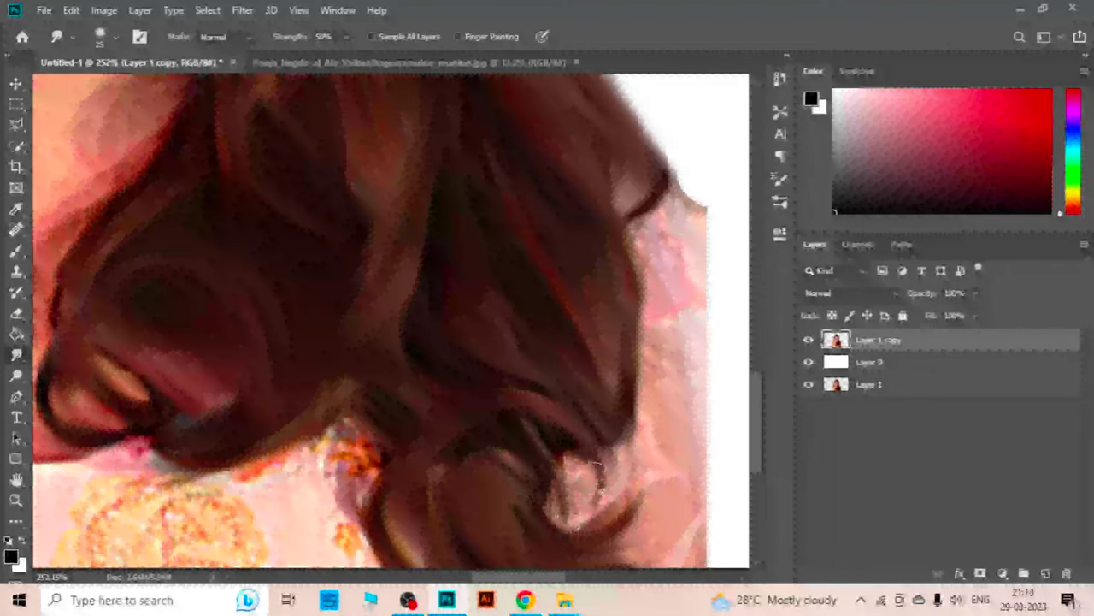
pyautogui.scroll(-2, 622, 416)
pyautogui.scroll(-3, 564, 334)
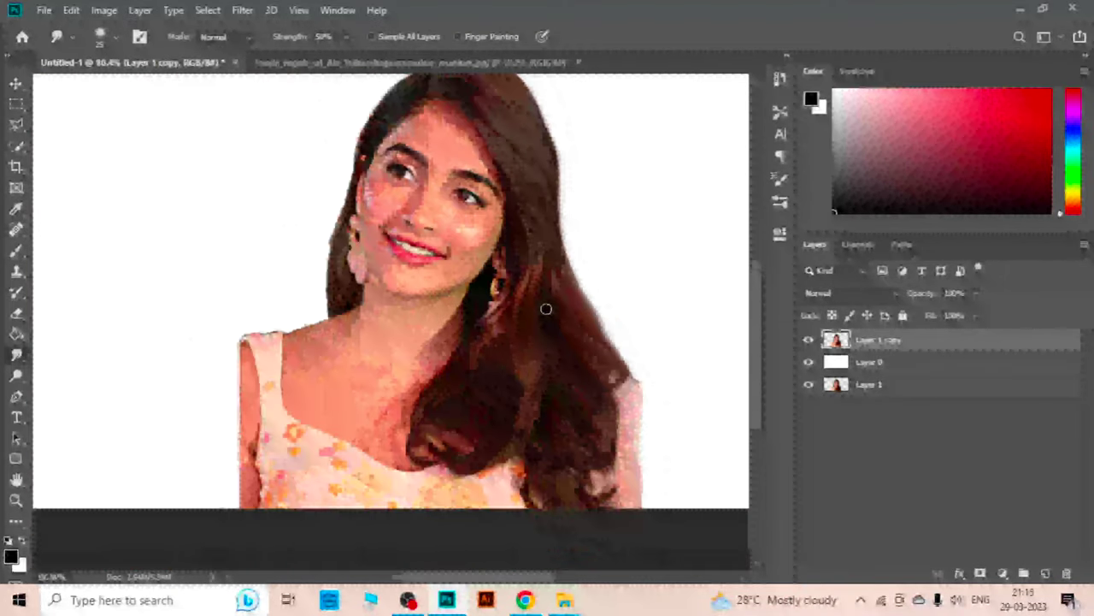
# Zoom in on the face and scroll down past the smile to the chin and neck
pyautogui.scroll(2, 530, 325)
pyautogui.scroll(2, 444, 359)
pyautogui.scroll(1, 377, 393)
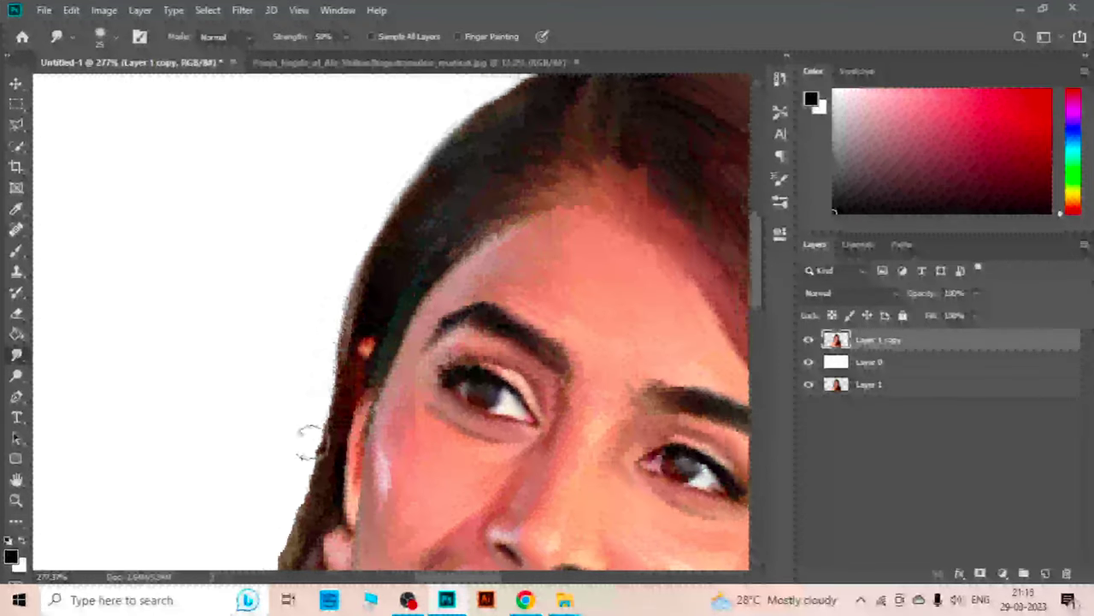
pyautogui.scroll(-1, 330, 371)
pyautogui.scroll(-1, 330, 371)
pyautogui.scroll(-1, 257, 439)
pyautogui.scroll(1, 301, 366)
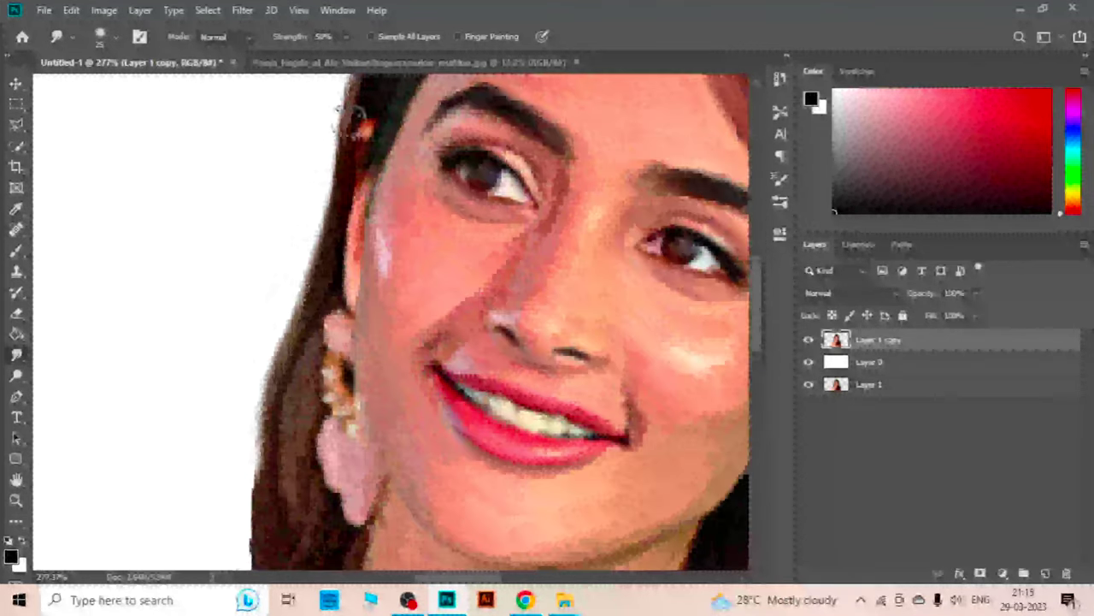
pyautogui.scroll(-1, 332, 286)
pyautogui.scroll(-1, 248, 438)
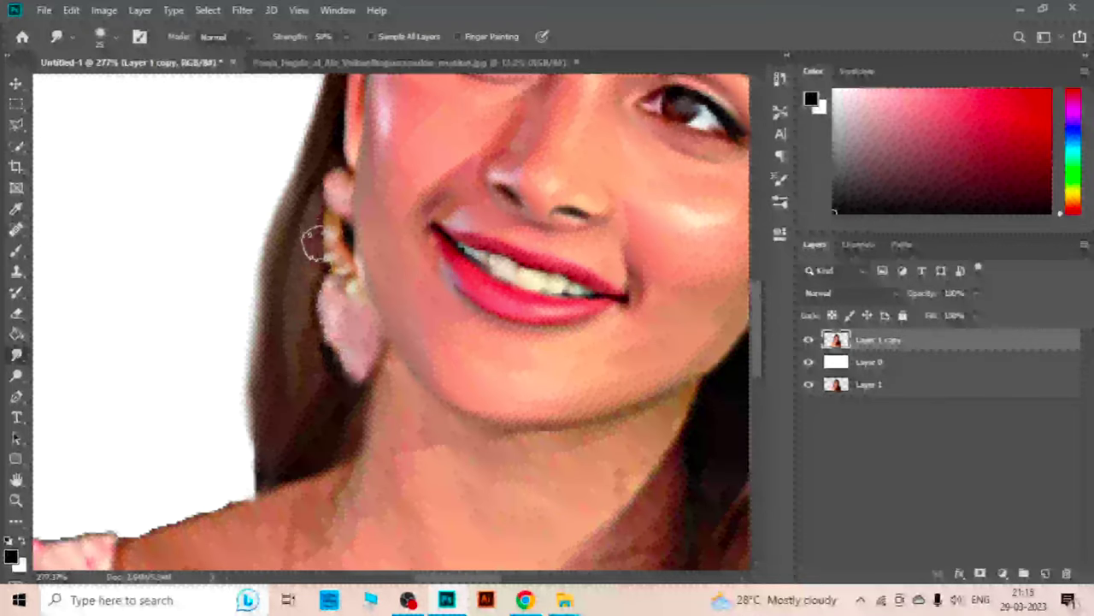
pyautogui.scroll(-1, 335, 376)
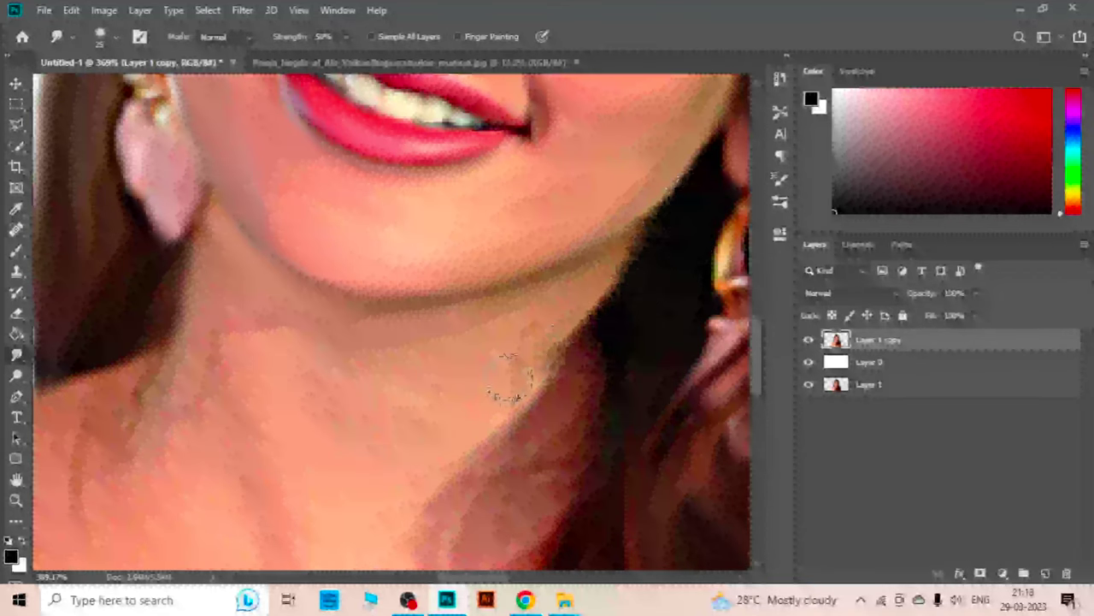
# Return to the Smudge tool and soften the shadow edge on the neck
pyautogui.press('z')
pyautogui.click(16, 354)
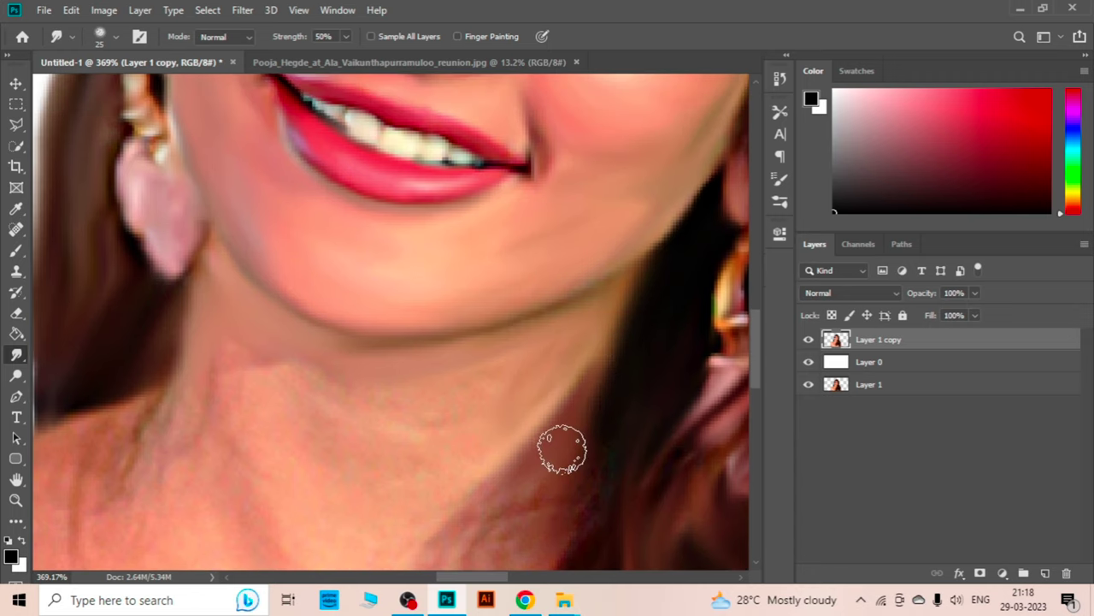
pyautogui.scroll(-2, 578, 423)
pyautogui.scroll(-2, 573, 342)
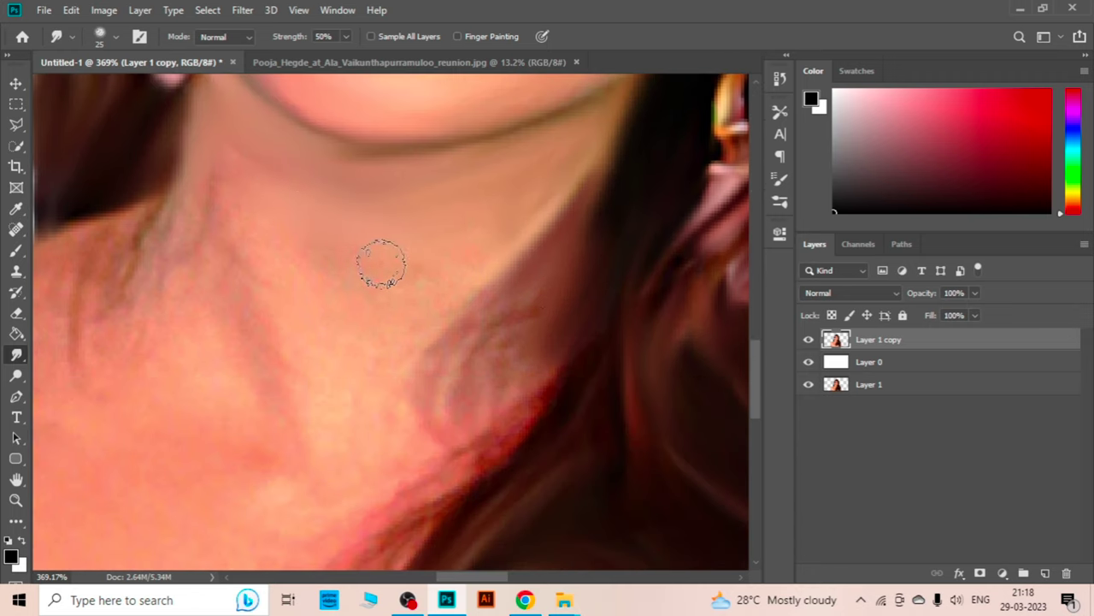
pyautogui.moveTo(379, 262)
pyautogui.mouseDown()
pyautogui.moveTo(488, 293)
pyautogui.moveTo(394, 331)
pyautogui.mouseUp()
# Smooth the neck skin texture across the throat
pyautogui.hscroll(-2, 272, 228)
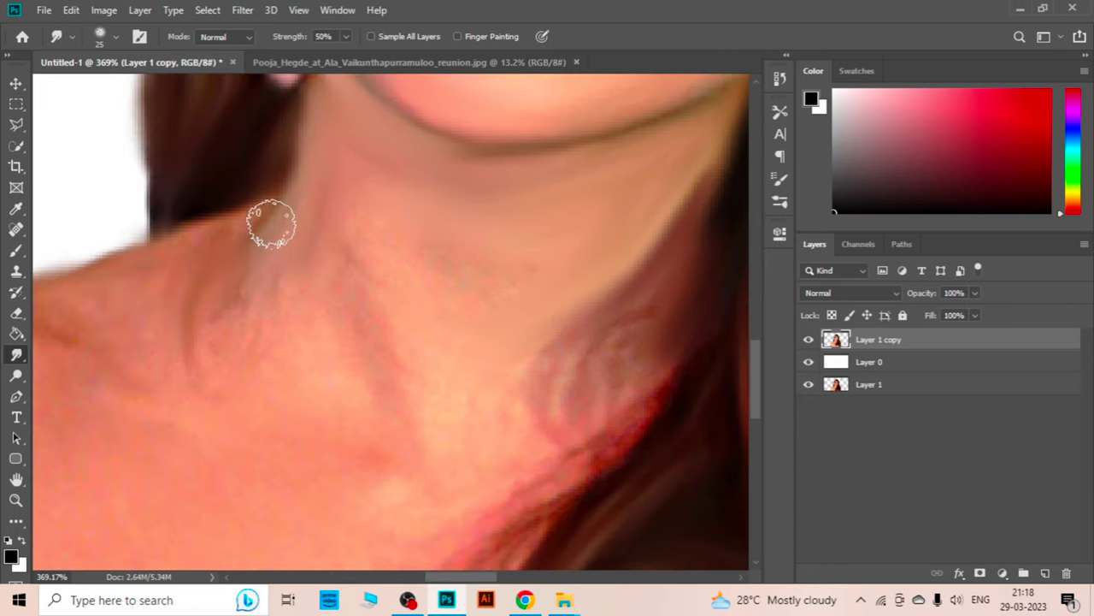
pyautogui.hscroll(-2, 285, 227)
pyautogui.moveTo(100, 317); pyautogui.dragTo(354, 289)
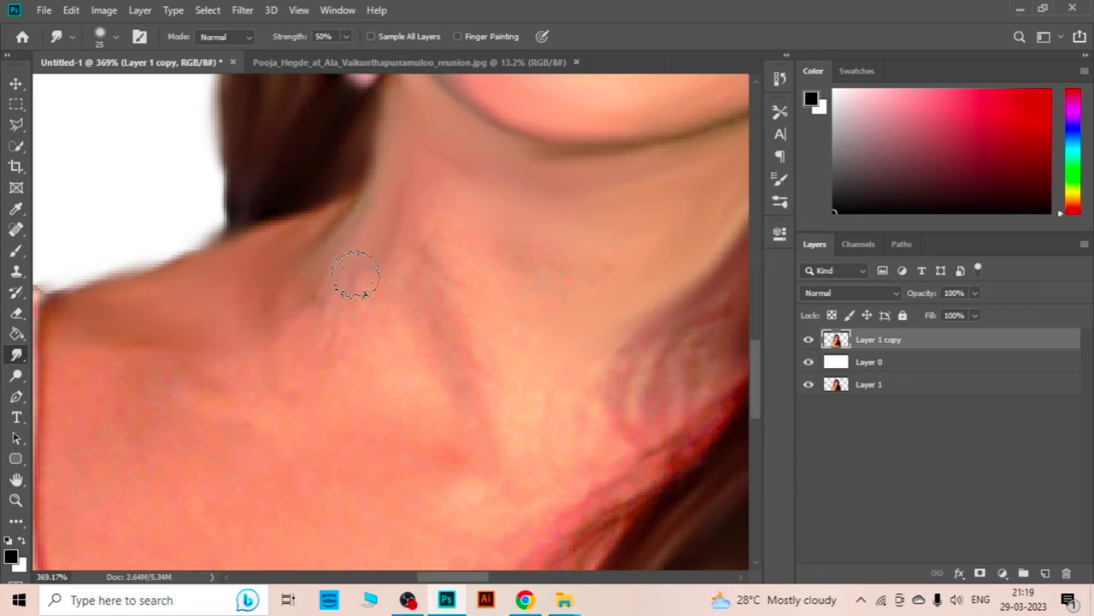
pyautogui.hscroll(1, 441, 227)
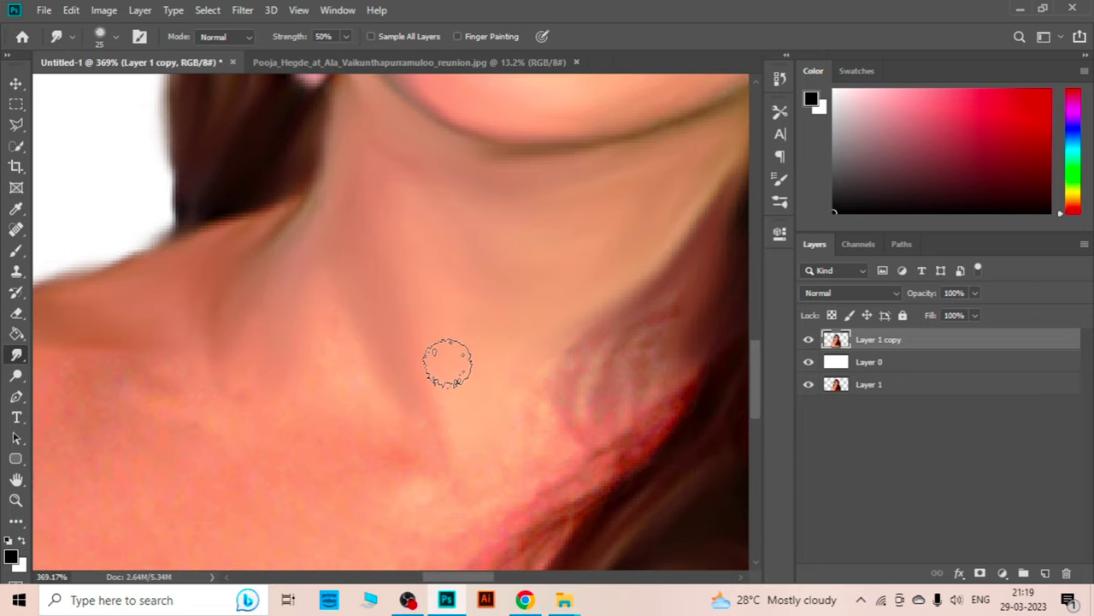
pyautogui.hscroll(2, 585, 434)
pyautogui.scroll(-2, 586, 433)
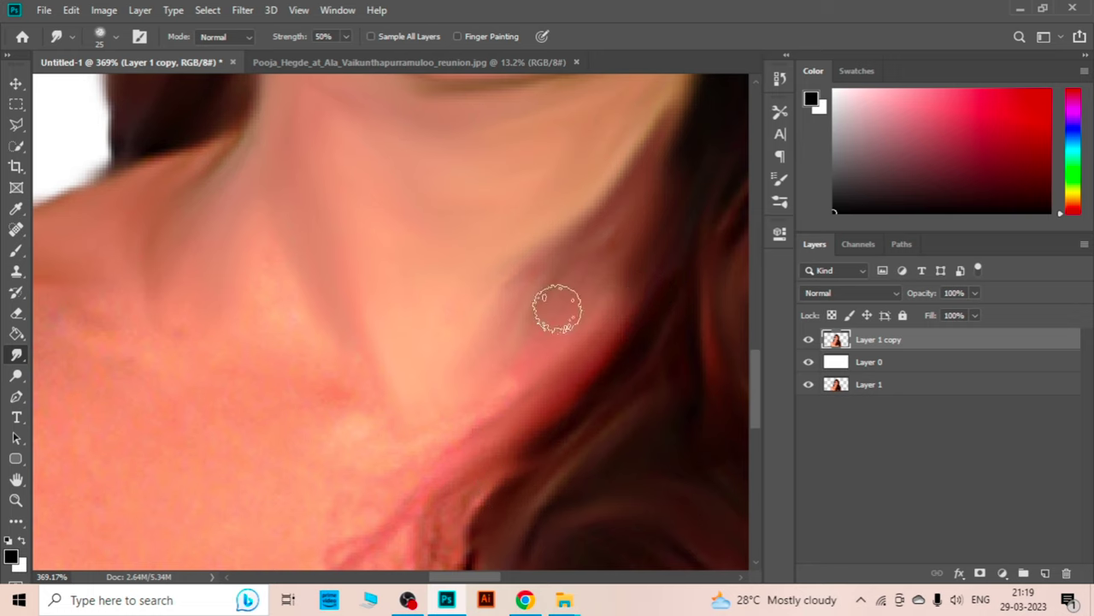
pyautogui.scroll(-3, 556, 306)
pyautogui.scroll(-1, 508, 327)
pyautogui.moveTo(403, 361)
pyautogui.mouseDown()
pyautogui.moveTo(334, 488)
pyautogui.moveTo(444, 367)
pyautogui.moveTo(391, 261)
pyautogui.mouseUp()
# Smooth the skin by the neck fold and enlarge the Smudge brush to 40 px
pyautogui.scroll(-2, 391, 261)
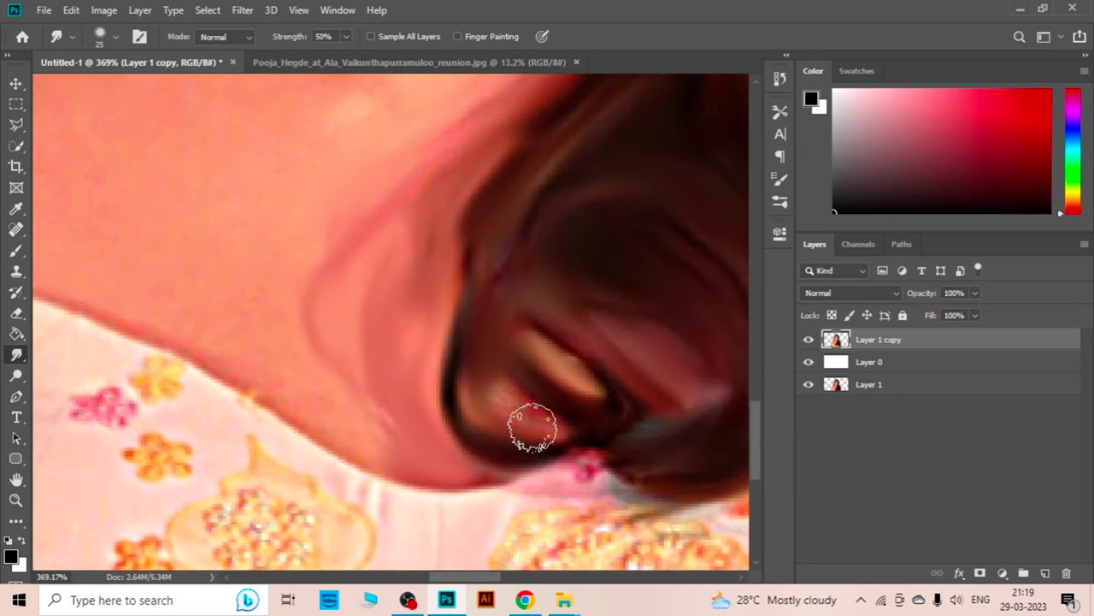
pyautogui.scroll(2, 342, 139)
pyautogui.scroll(2, 325, 257)
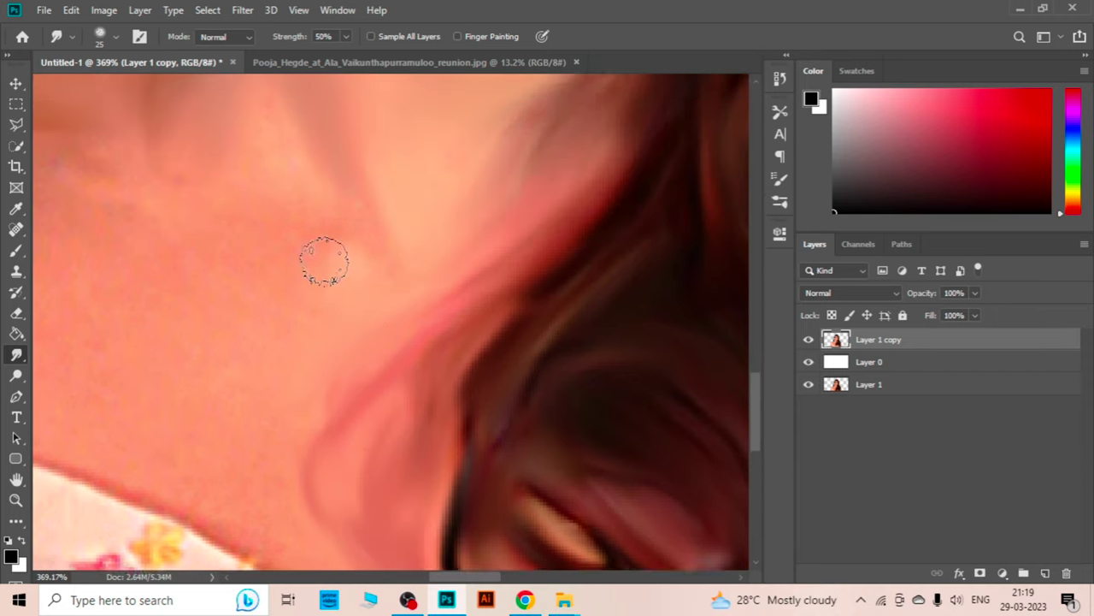
pyautogui.scroll(2, 115, 213)
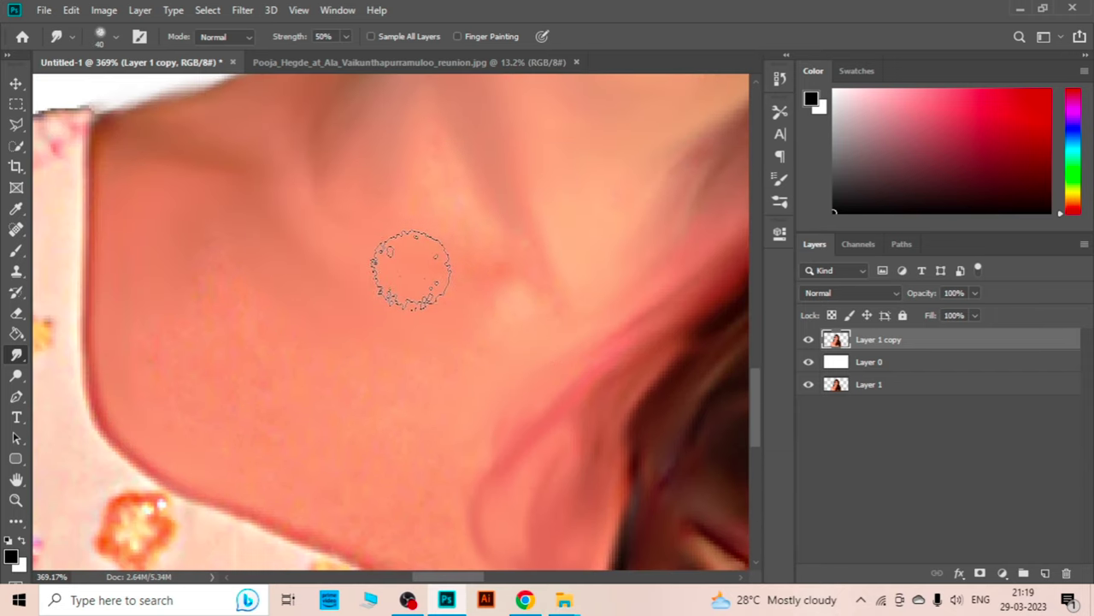
pyautogui.moveTo(411, 269); pyautogui.dragTo(362, 379)
pyautogui.press(']')
pyautogui.press(']')
pyautogui.press(']')
pyautogui.scroll(-1, 205, 308)
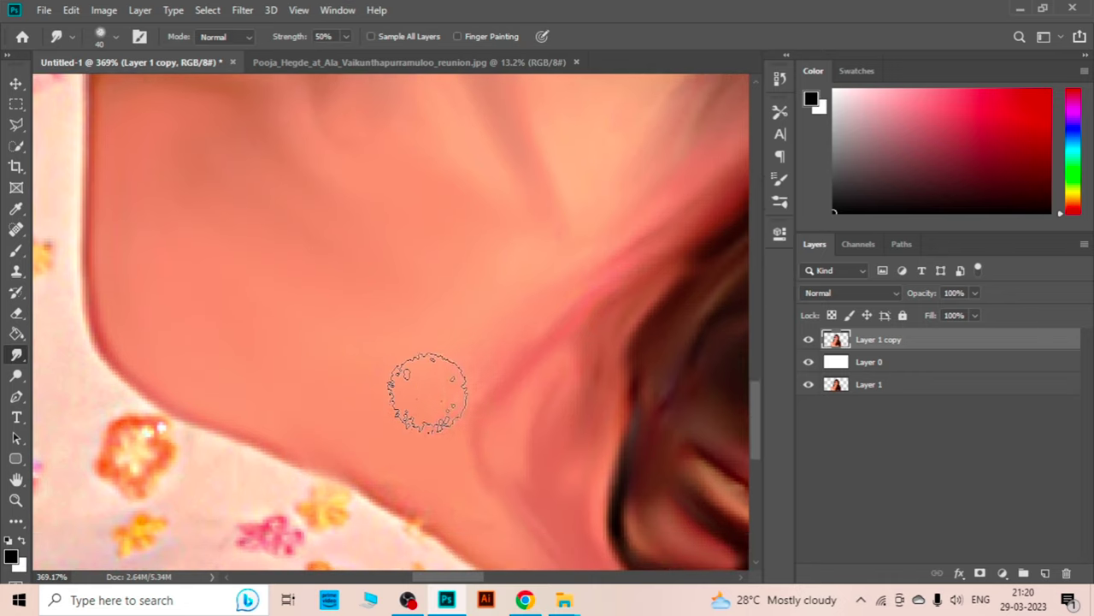
pyautogui.scroll(-1, 517, 405)
pyautogui.scroll(-2, 537, 257)
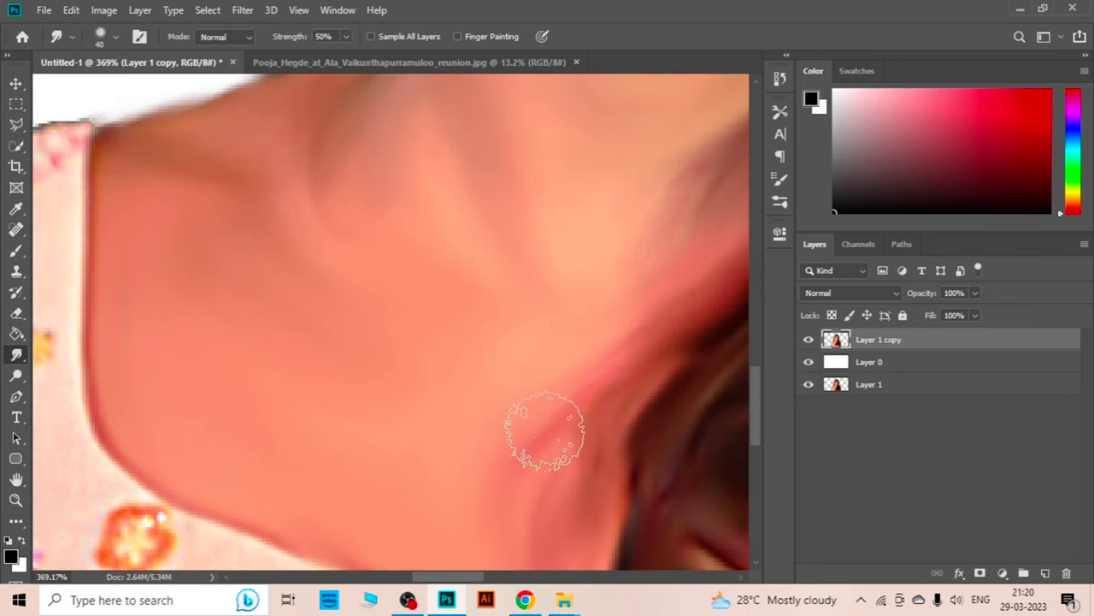
pyautogui.scroll(-2, 547, 428)
pyautogui.scroll(-2, 430, 356)
pyautogui.scroll(1, 291, 402)
# Smudge the left shoulder edge down the arm and across the strap and neckline
pyautogui.scroll(-1, 342, 342)
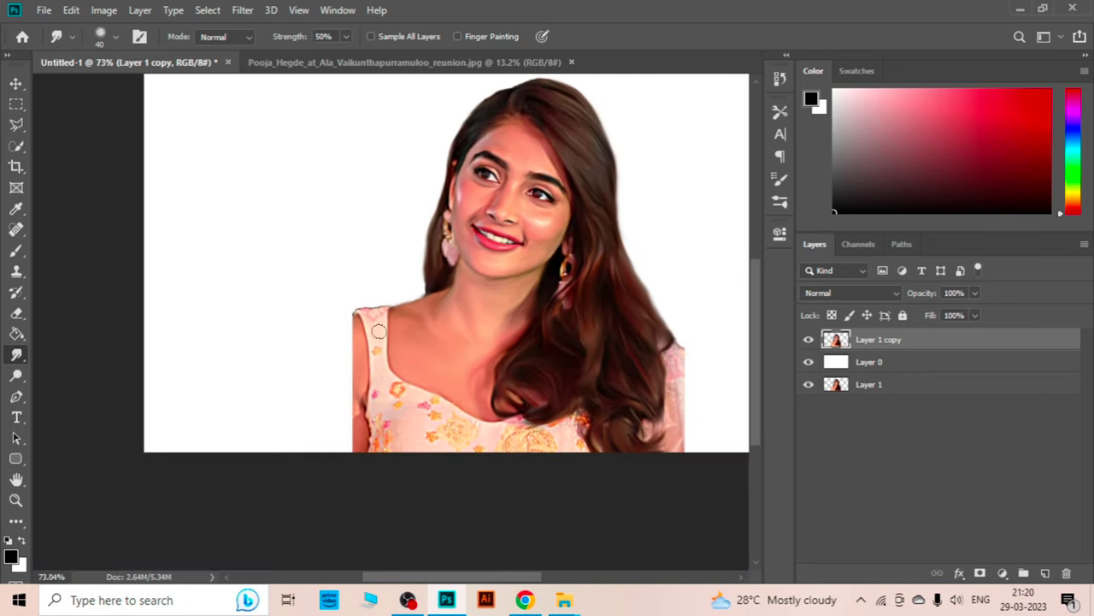
pyautogui.scroll(3, 394, 270)
pyautogui.moveTo(319, 374)
pyautogui.mouseDown()
pyautogui.moveTo(251, 399)
pyautogui.moveTo(254, 525)
pyautogui.mouseUp()
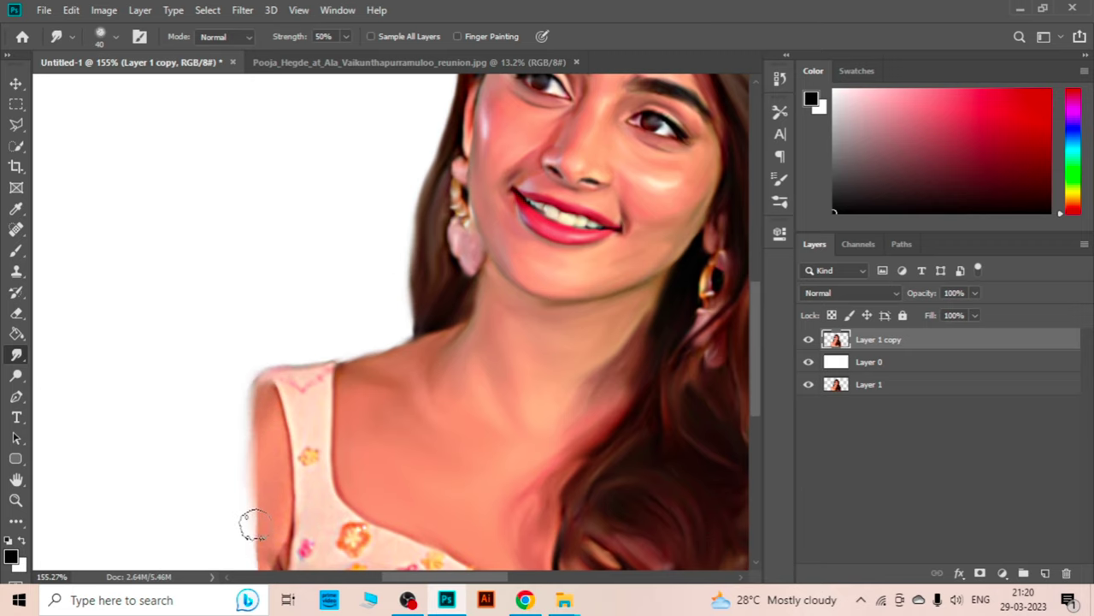
pyautogui.moveTo(276, 408); pyautogui.dragTo(394, 547)
# Blend the floral and orange embroidery on the dress's left side and below the hair curl
pyautogui.scroll(-3, 223, 508)
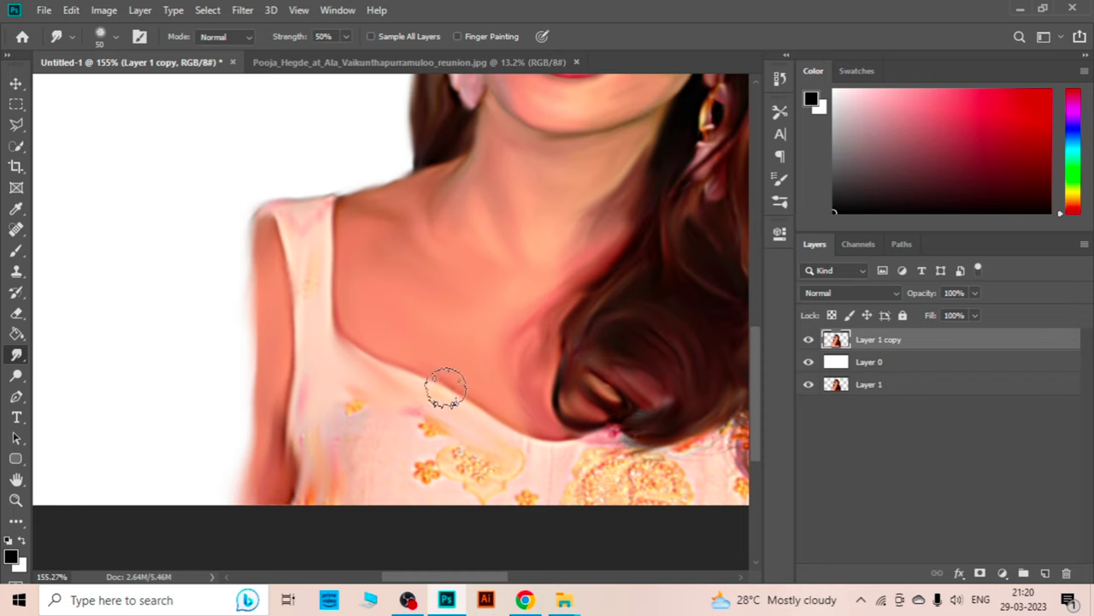
pyautogui.hscroll(3, 440, 419)
pyautogui.moveTo(438, 443)
pyautogui.mouseDown()
pyautogui.moveTo(289, 453)
pyautogui.moveTo(367, 471)
pyautogui.moveTo(185, 393)
pyautogui.moveTo(126, 434)
pyautogui.mouseUp()
pyautogui.moveTo(428, 479); pyautogui.dragTo(585, 439)
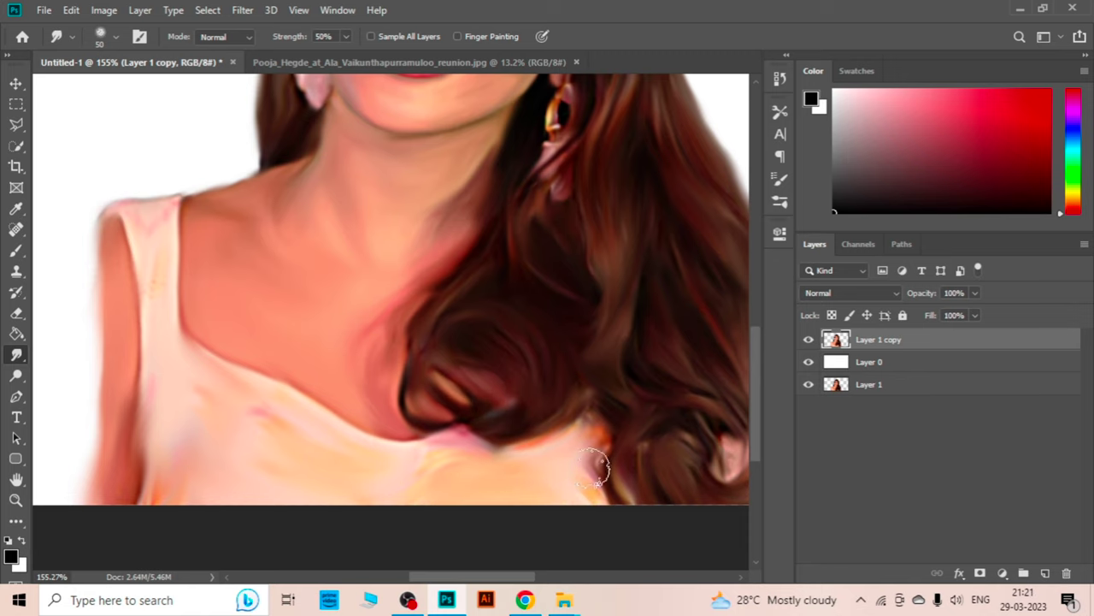
pyautogui.scroll(-3, 599, 464)
pyautogui.scroll(-1, 684, 483)
pyautogui.scroll(2, 494, 452)
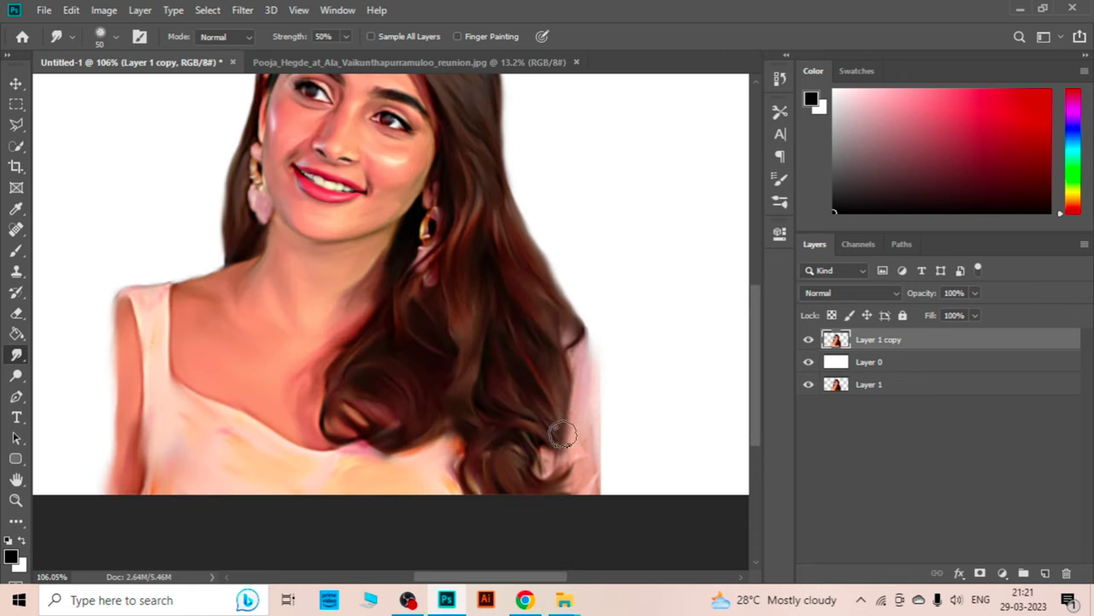
pyautogui.scroll(-2, 589, 442)
pyautogui.scroll(2, 385, 342)
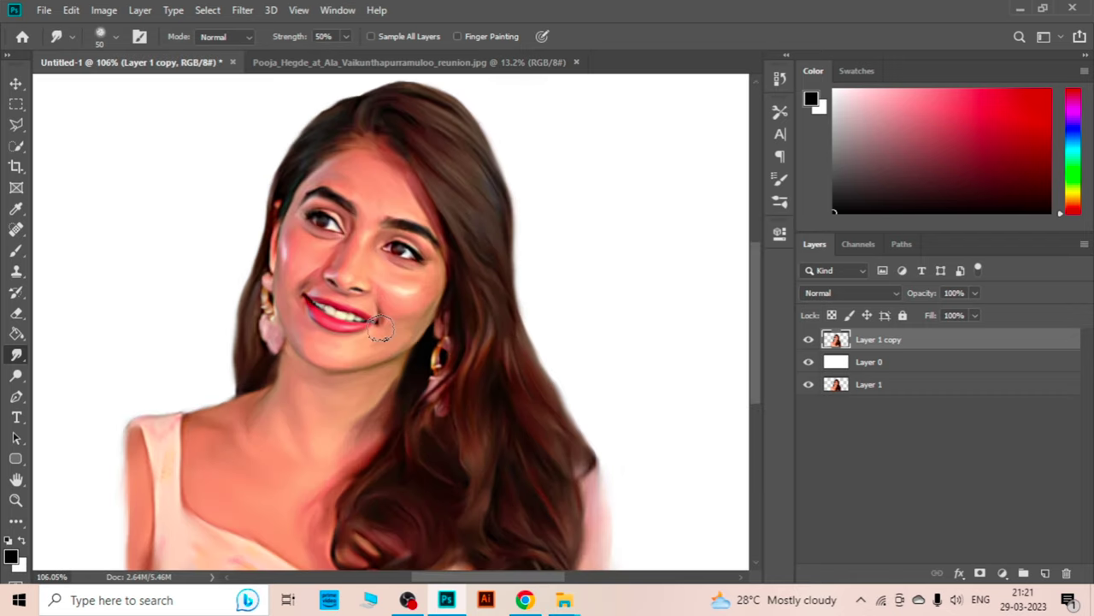
pyautogui.scroll(-1, 164, 241)
# Fill the white background Layer 0 with dark maroon using the Paint Bucket
pyautogui.press('v')
pyautogui.press('g')
pyautogui.click(963, 175)
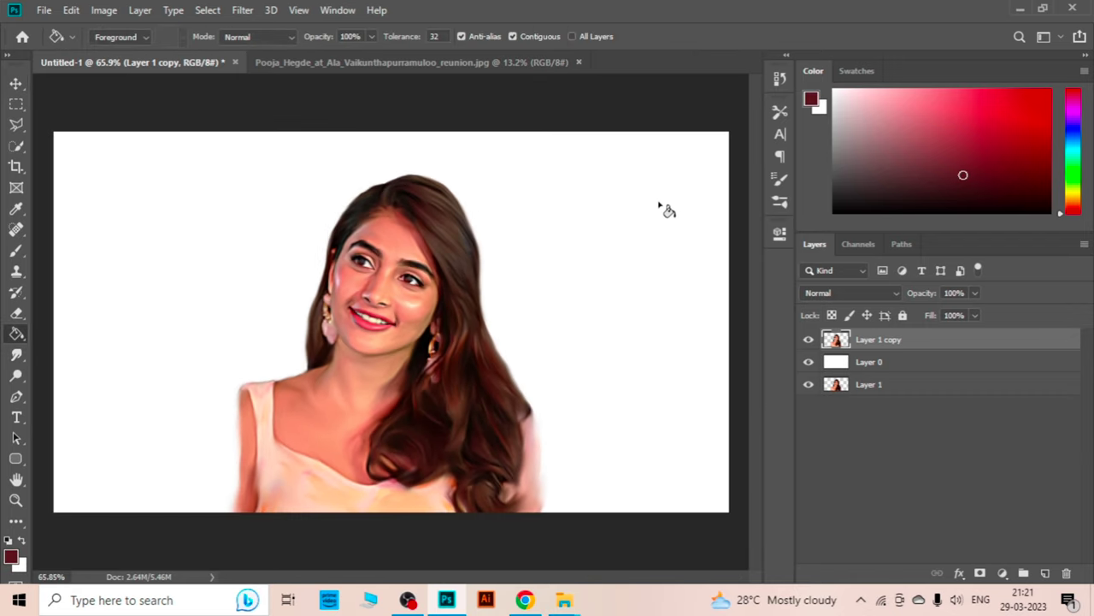
pyautogui.click(545, 250)
pyautogui.hotkey('ctrl', 'z')
pyautogui.click(869, 361)
pyautogui.click(691, 369)
# Create a new group above Layer 1 copy and name it 'skin'
pyautogui.press('v')
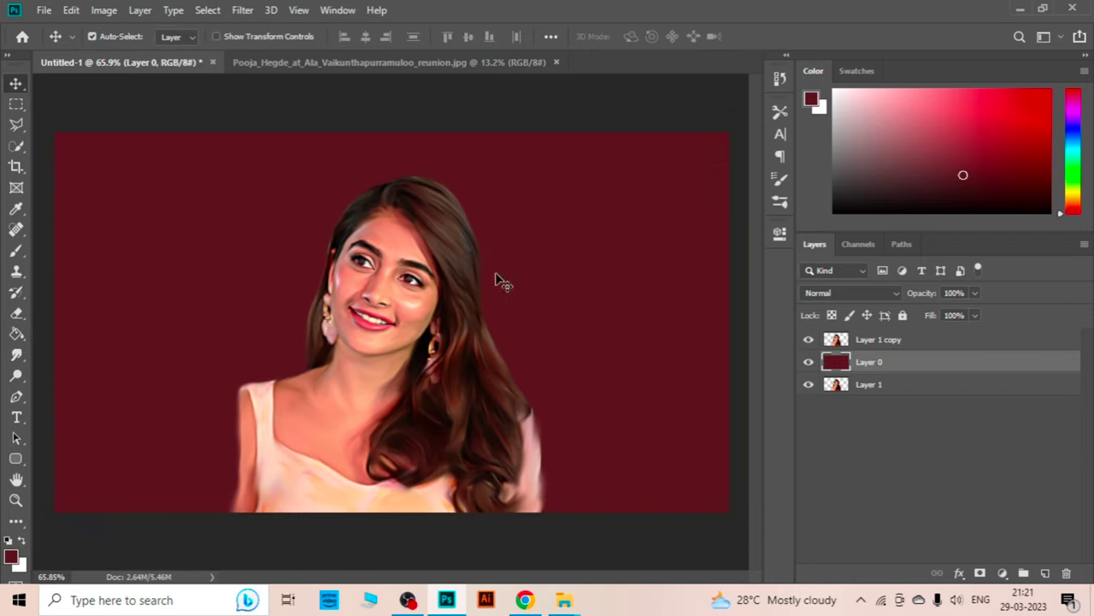
pyautogui.scroll(2, 405, 270)
pyautogui.scroll(-1, 405, 270)
pyautogui.click(957, 340)
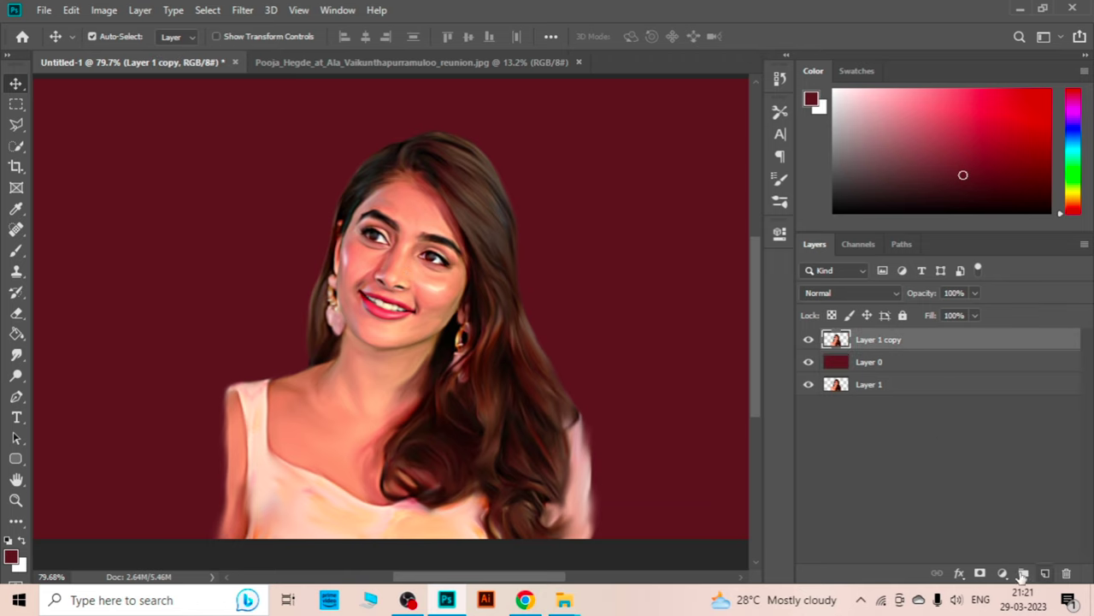
pyautogui.click(1023, 573)
pyautogui.doubleClick(869, 338)
pyautogui.write('skin')
pyautogui.press('Return')
# Add a blank Layer 2 inside the skin group and set its blend mode to Color
pyautogui.click(1045, 573)
pyautogui.press('b')
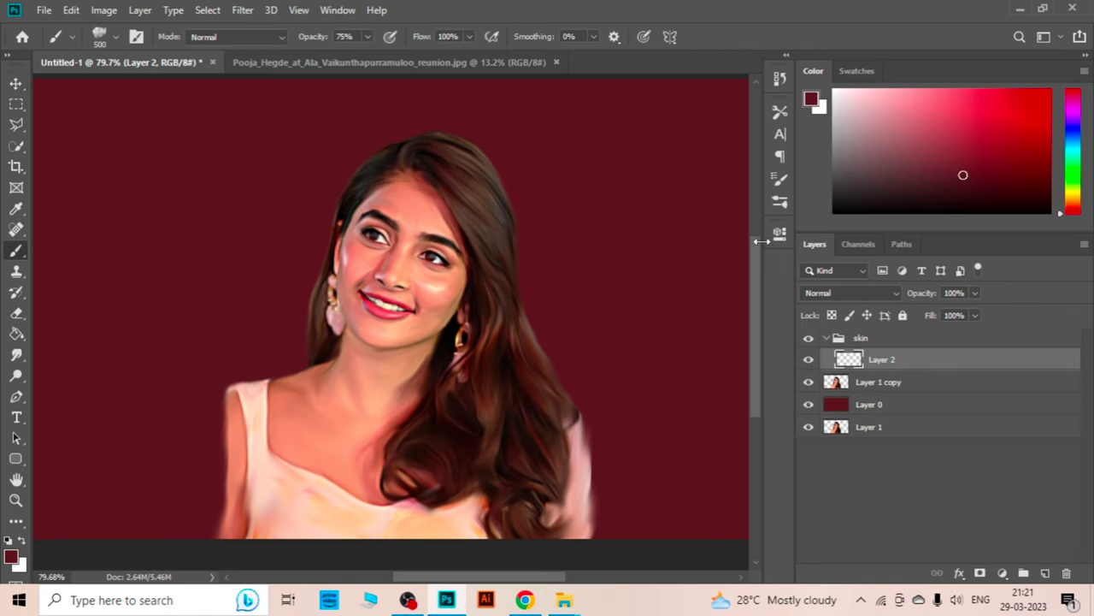
pyautogui.rightClick(720, 106)
pyautogui.press('Escape')
pyautogui.click(851, 292)
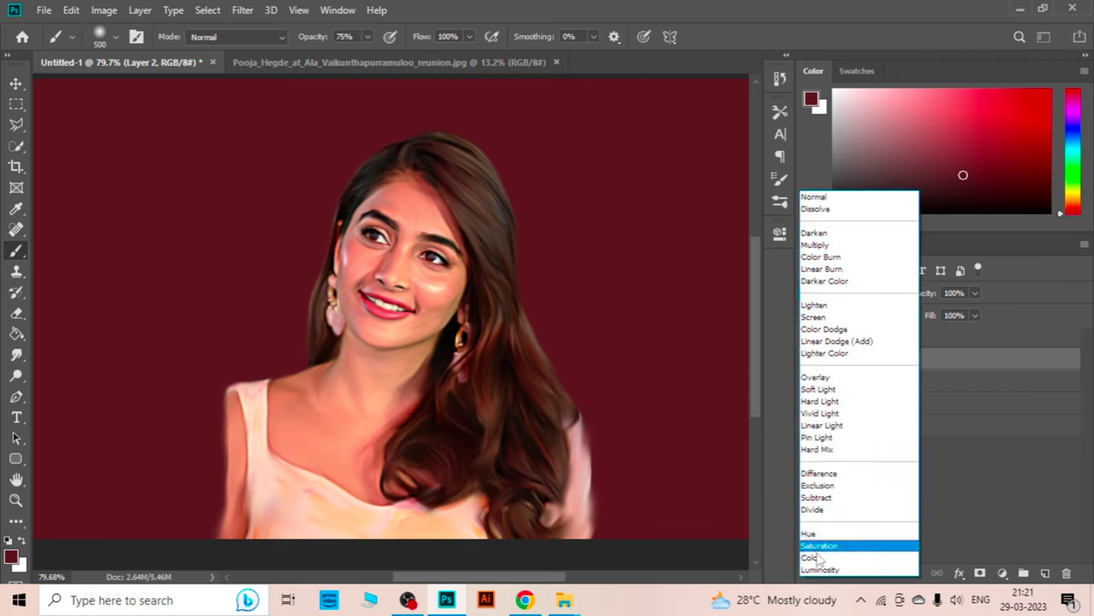
pyautogui.click(820, 560)
# Pick an orange paint colour and shrink the brush to a small size
pyautogui.click(1073, 194)
pyautogui.click(1049, 89)
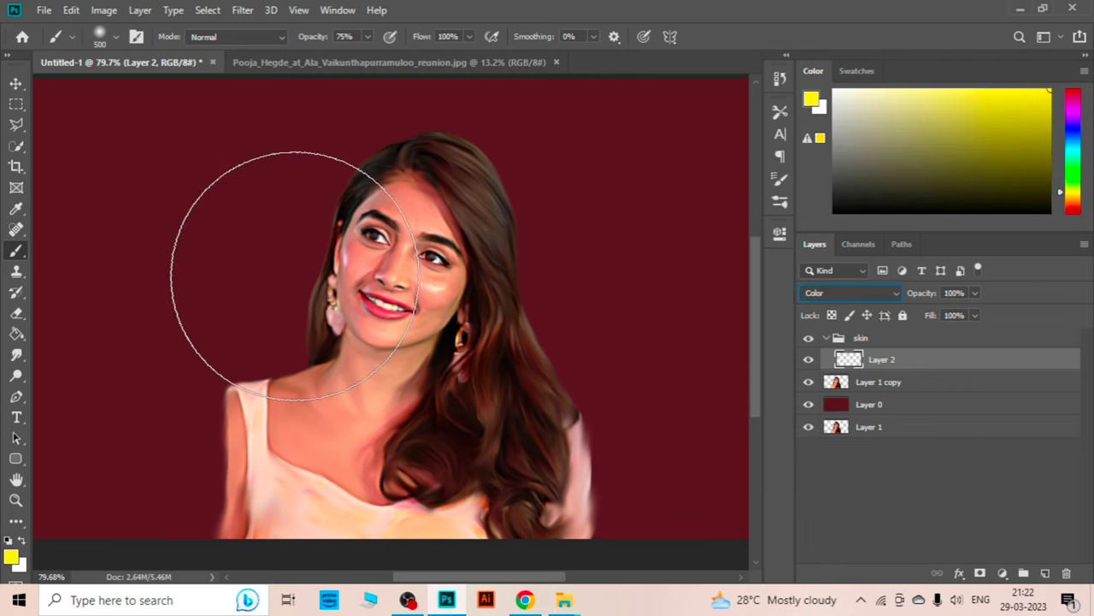
pyautogui.press('[')
pyautogui.press('[')
pyautogui.press('[')
pyautogui.press('[')
pyautogui.press('[')
pyautogui.press('[')
pyautogui.click(1074, 203)
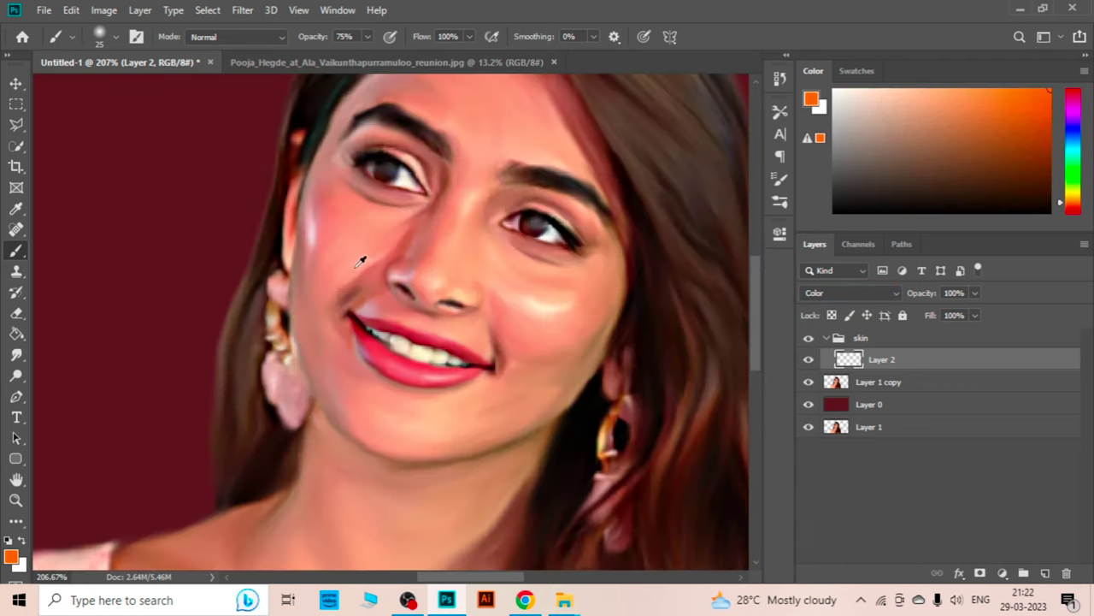
pyautogui.scroll(6, 362, 257)
pyautogui.press('[')
pyautogui.press('[')
pyautogui.press('[')
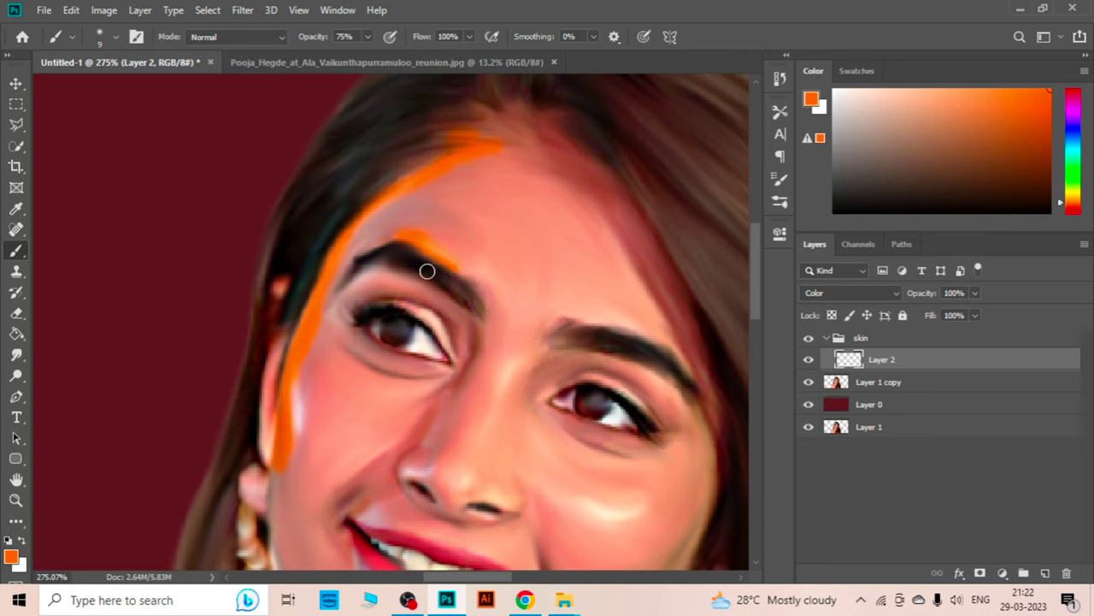
# Paint orange strokes along the left face edge, brow, eyelid and nose
pyautogui.scroll(-3, 430, 261)
pyautogui.scroll(-1, 273, 396)
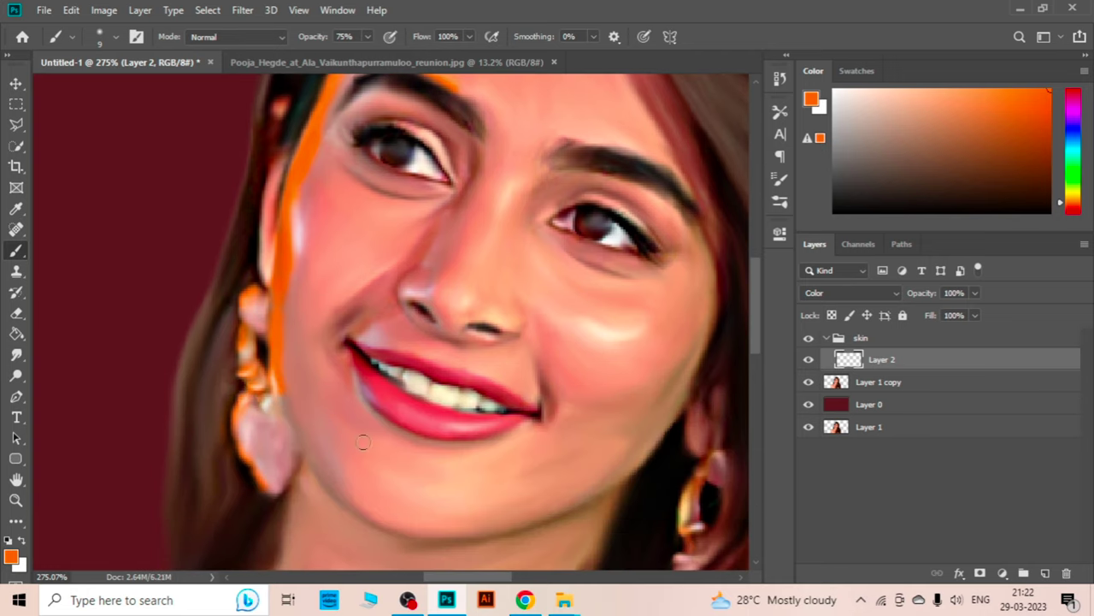
pyautogui.scroll(1, 364, 441)
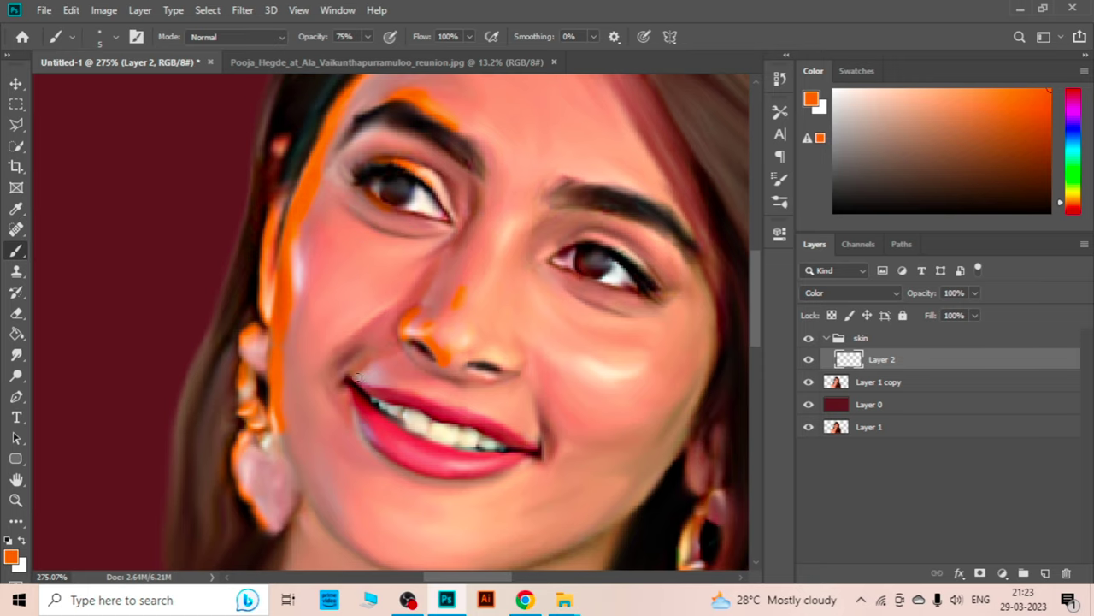
pyautogui.scroll(-2, 410, 402)
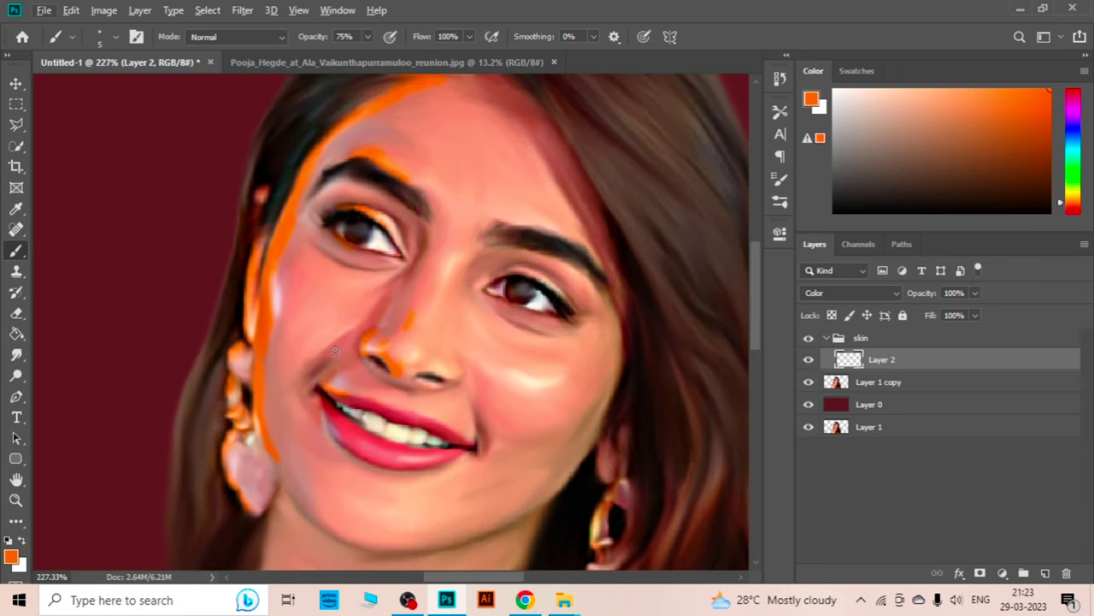
pyautogui.scroll(-2, 335, 349)
pyautogui.scroll(1, 336, 319)
pyautogui.scroll(2, 325, 342)
pyautogui.scroll(-1, 315, 365)
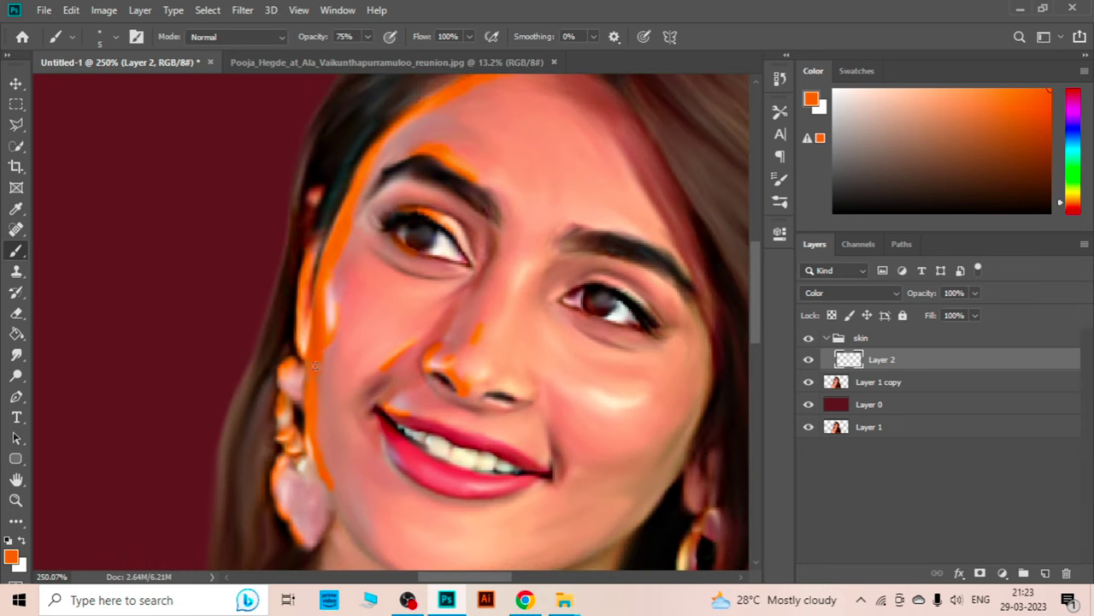
pyautogui.scroll(2, 394, 209)
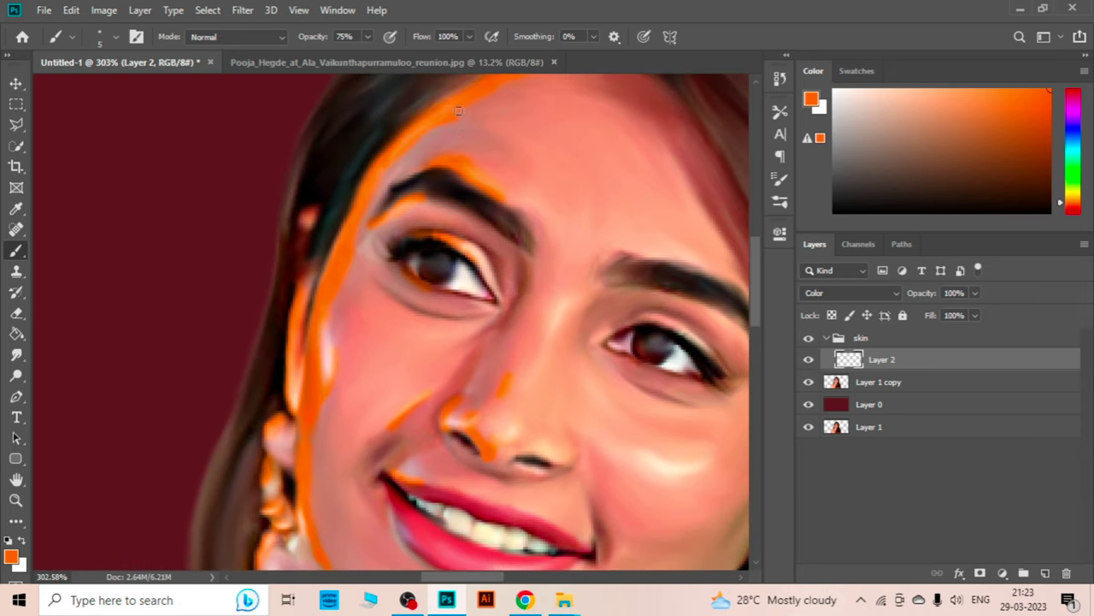
pyautogui.scroll(-9, 458, 111)
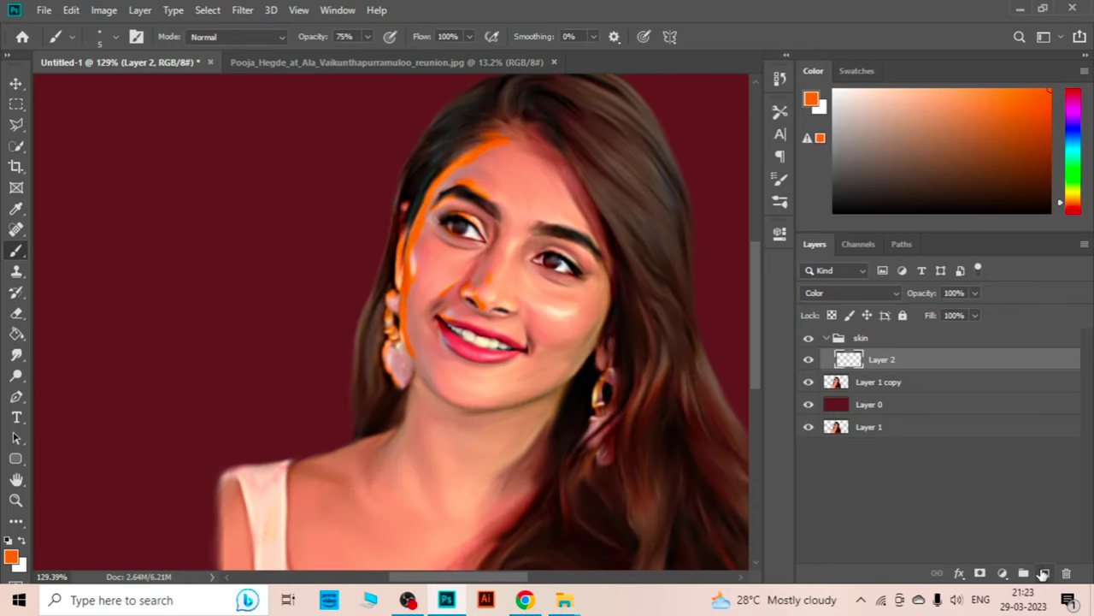
# Add Layer 3 in Color mode and paint yellow accents near the temple and nose
pyautogui.click(1044, 573)
pyautogui.click(1073, 195)
pyautogui.scroll(9, 493, 248)
pyautogui.click(851, 293)
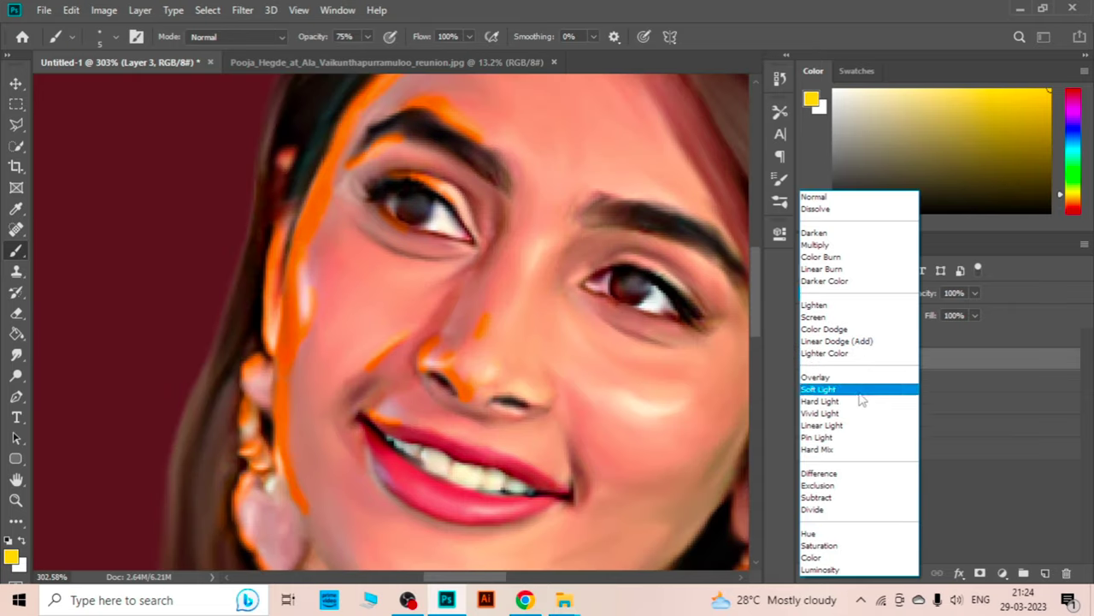
pyautogui.click(811, 557)
pyautogui.scroll(2, 393, 221)
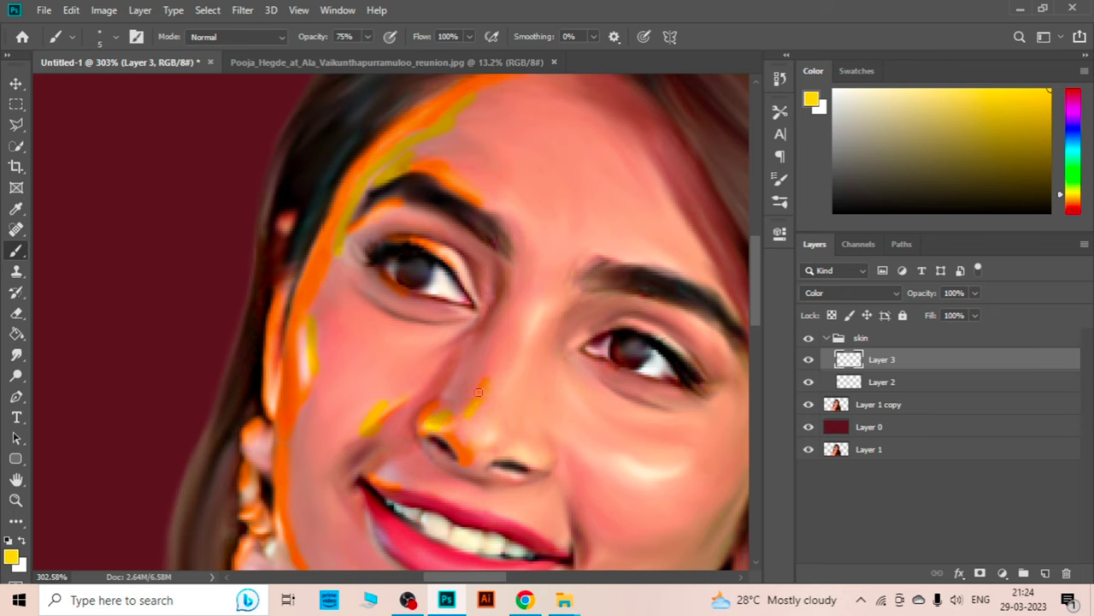
pyautogui.scroll(-4, 393, 308)
pyautogui.scroll(-5, 393, 307)
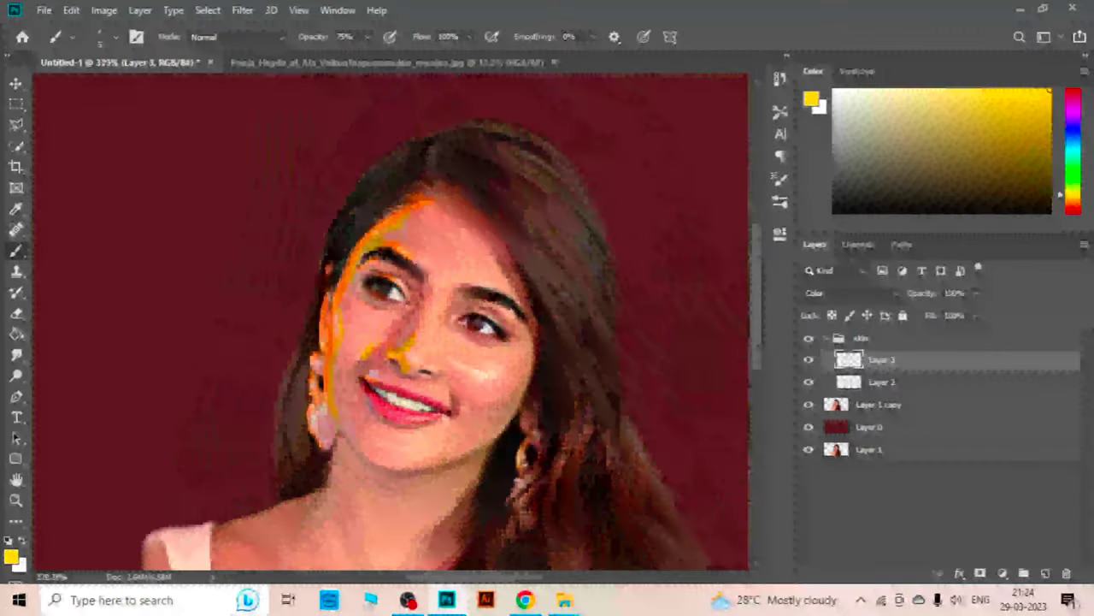
# Merge Layer 3 down into Layer 2 and lower its fill to about 45%
pyautogui.hotkey('ctrl', 'e')
pyautogui.scroll(4, 453, 372)
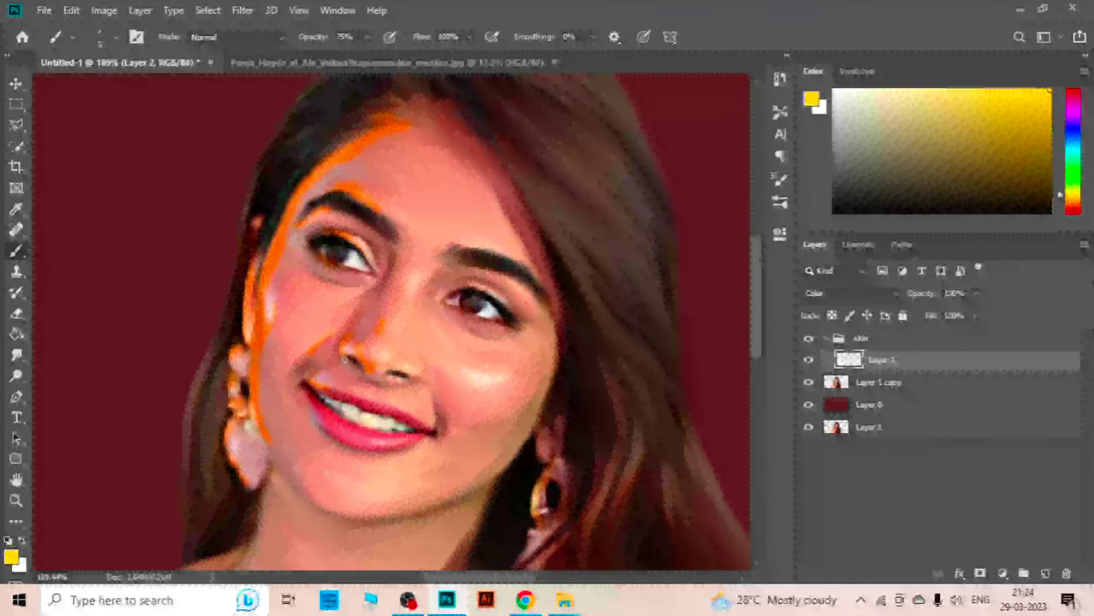
pyautogui.click(13, 86)
pyautogui.click(976, 316)
pyautogui.moveTo(889, 358); pyautogui.dragTo(938, 351)
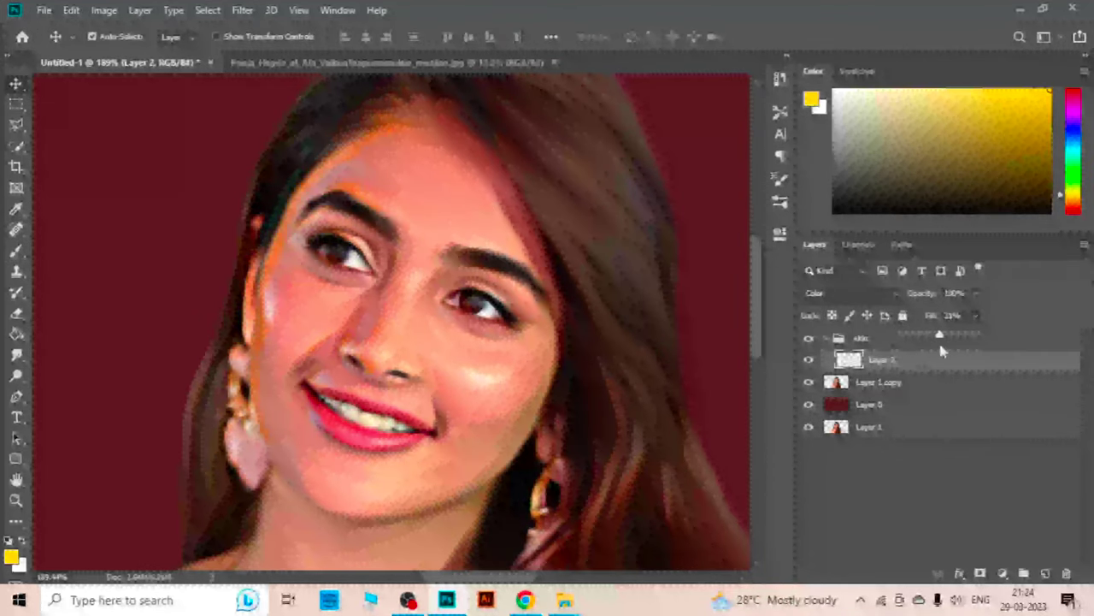
pyautogui.scroll(-3, 393, 325)
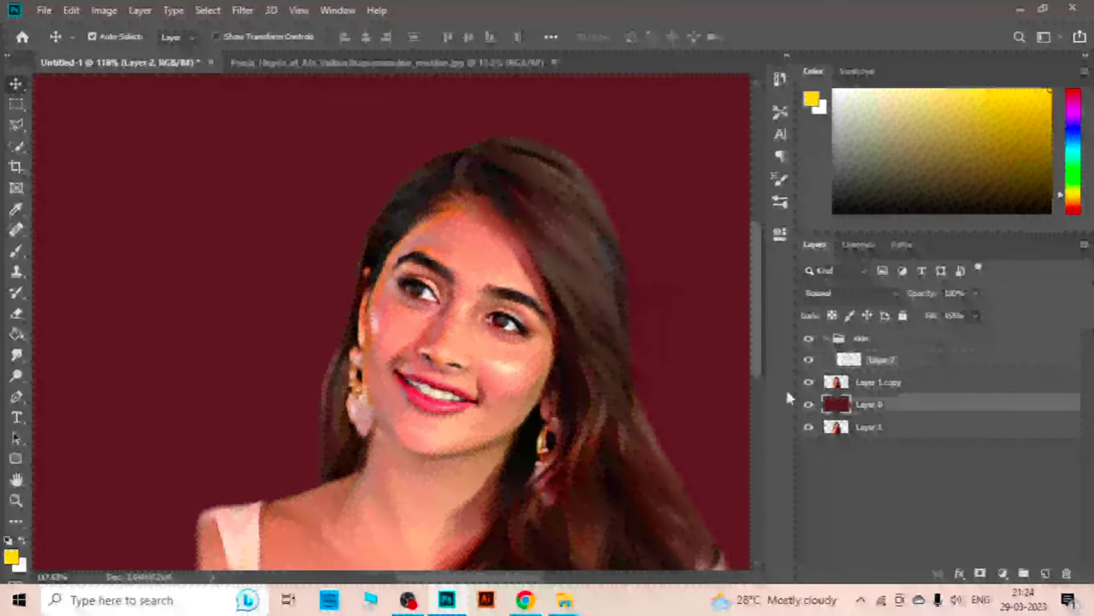
# Set a new layer to Color blending and paint red blush on both cheeks with a larger brush
pyautogui.press('b')
pyautogui.click(851, 292)
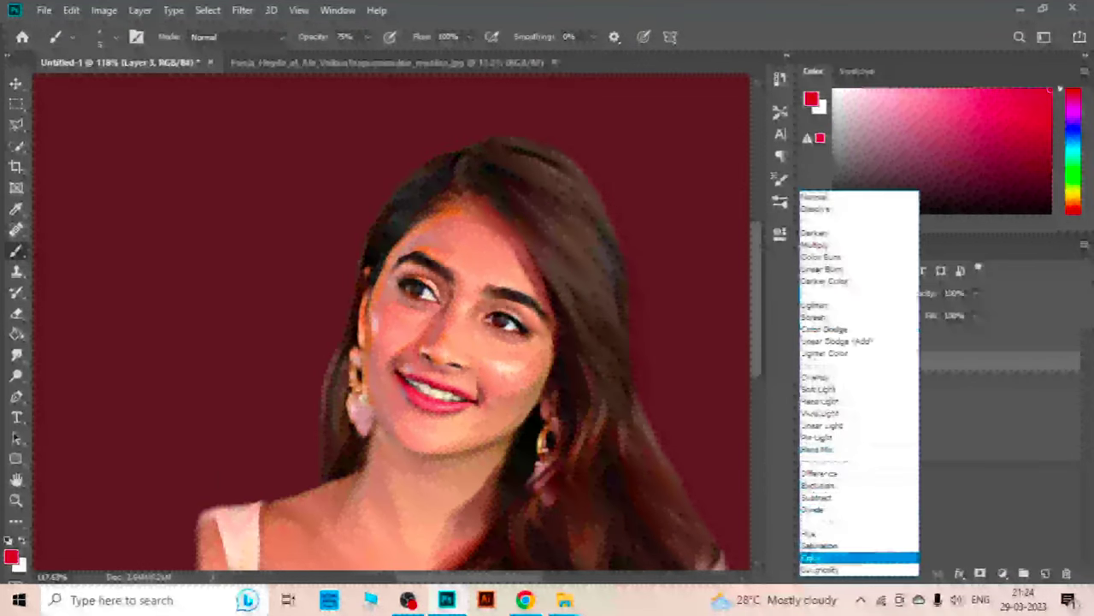
pyautogui.click(855, 557)
pyautogui.scroll(2, 514, 372)
pyautogui.scroll(1, 515, 370)
pyautogui.press(']')
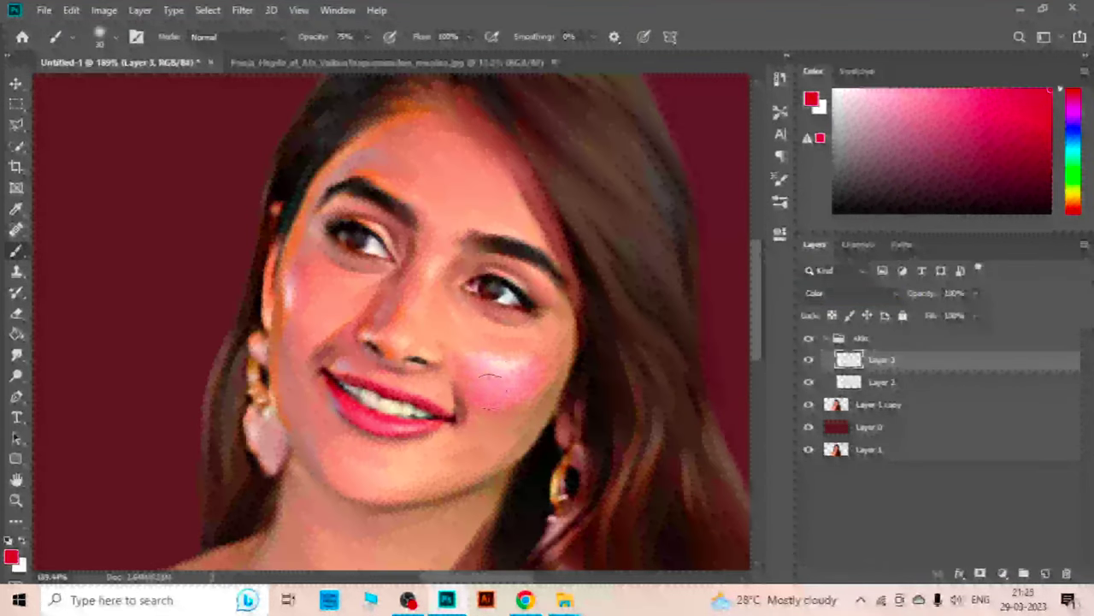
pyautogui.scroll(-2, 319, 312)
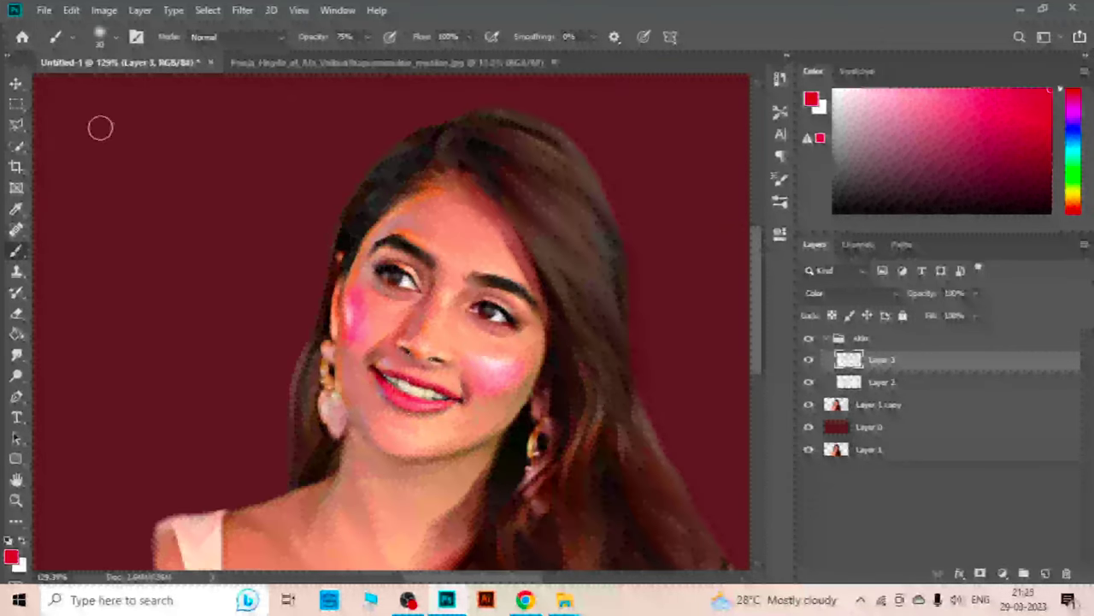
pyautogui.scroll(-1, 603, 359)
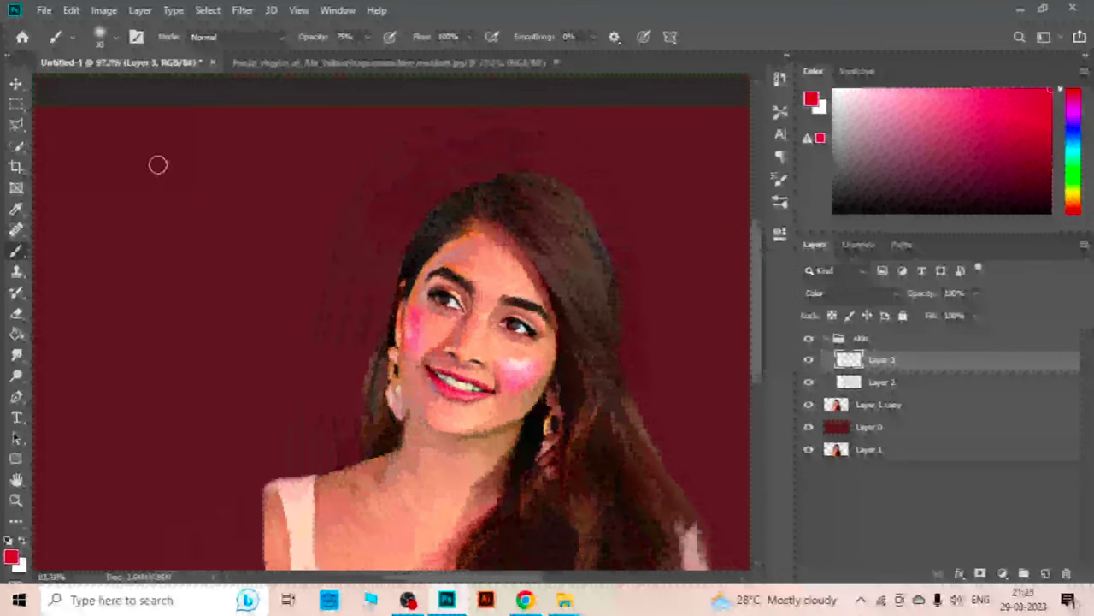
# Lower the blush layer's fill to about 40%, add another blank layer and pick magenta
pyautogui.click(24, 85)
pyautogui.moveTo(962, 336)
pyautogui.mouseDown()
pyautogui.moveTo(932, 338)
pyautogui.moveTo(946, 338)
pyautogui.mouseUp()
pyautogui.scroll(2, 533, 376)
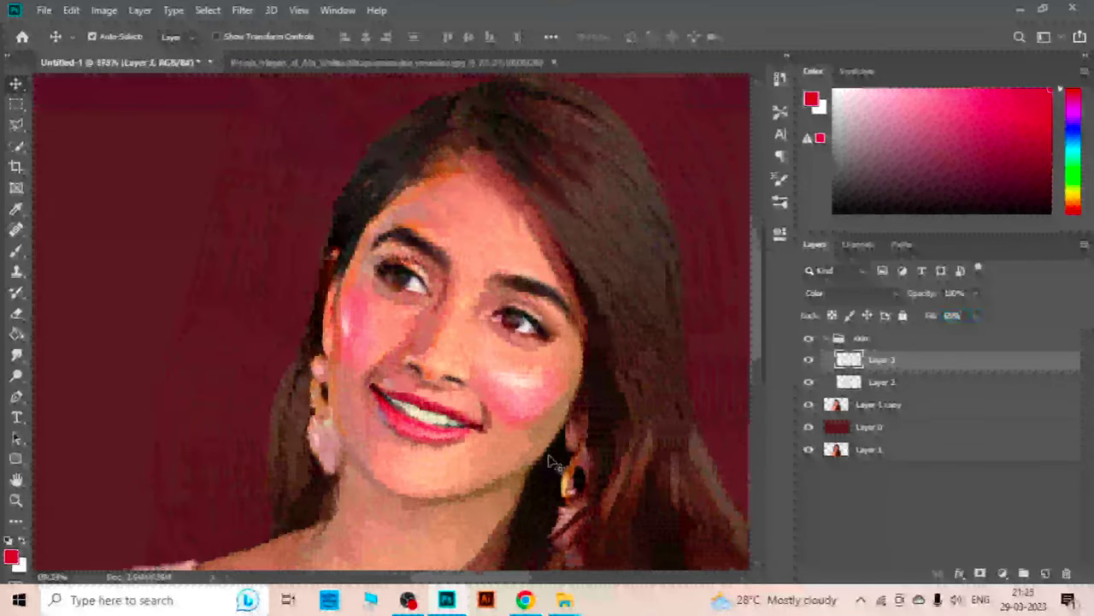
pyautogui.scroll(2, 532, 359)
pyautogui.click(881, 404)
pyautogui.press('b')
pyautogui.click(881, 360)
pyautogui.click(1045, 573)
# Add Layer 4 in Color mode and paint magenta over the right cheek blush
pyautogui.click(1073, 113)
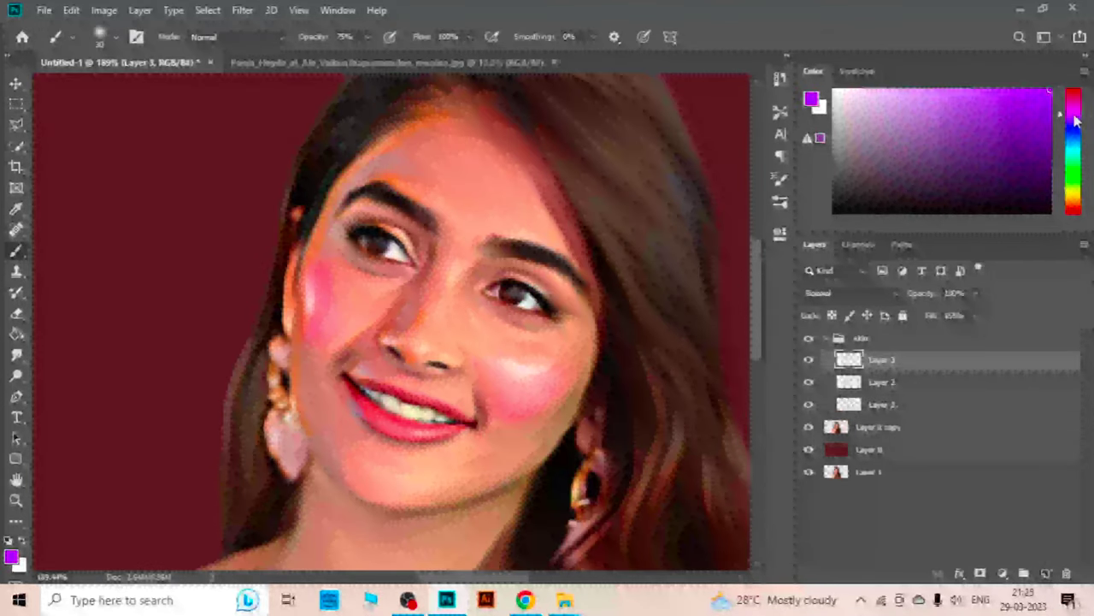
pyautogui.click(851, 292)
pyautogui.click(821, 566)
pyautogui.moveTo(510, 386); pyautogui.dragTo(500, 360)
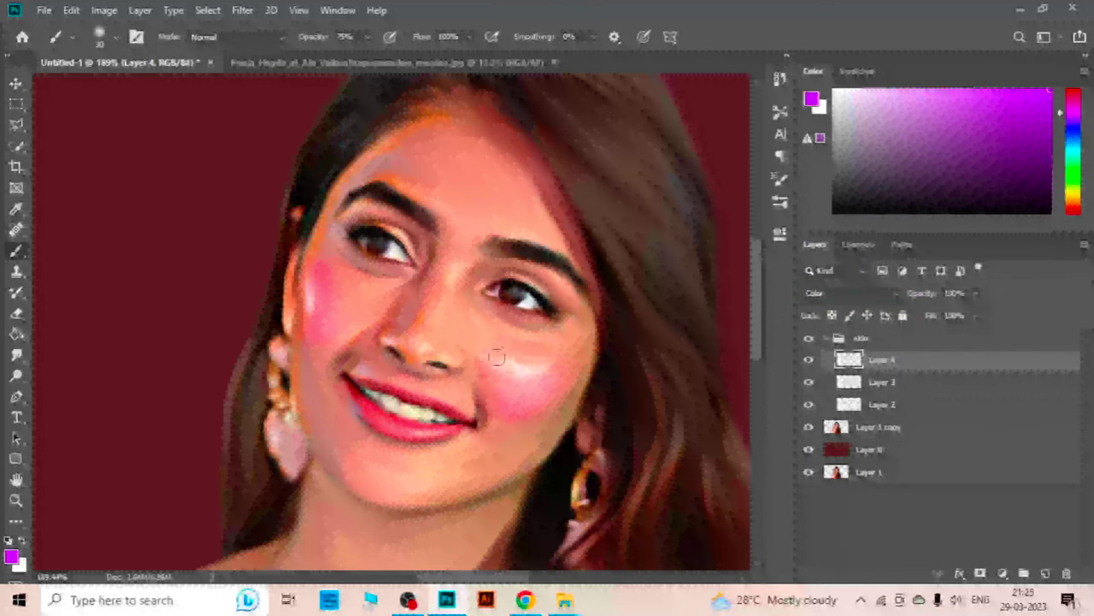
# With a fine brush, paint thin magenta lines along the right cheek edge and jaw
pyautogui.press('[')
pyautogui.press('[')
pyautogui.press('[')
pyautogui.scroll(3, 581, 395)
pyautogui.moveTo(601, 295); pyautogui.dragTo(601, 343)
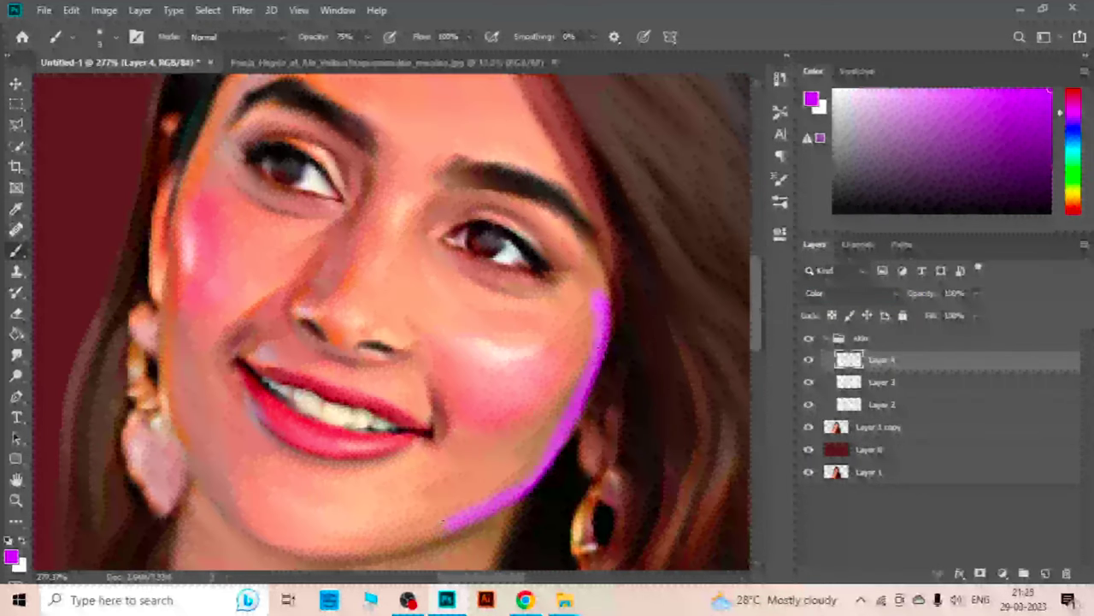
pyautogui.moveTo(443, 524); pyautogui.dragTo(385, 553)
pyautogui.hotkey('ctrl', 'z')
# Add magenta accents on the eyelid, nose tip and mouth corner while zooming around the face
pyautogui.scroll(2, 574, 264)
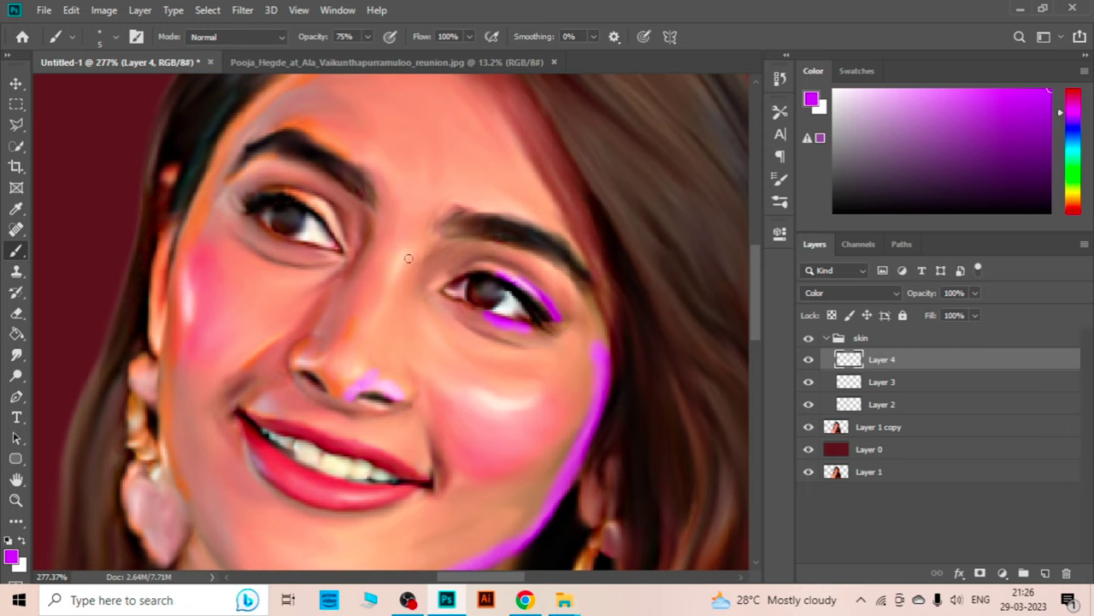
pyautogui.scroll(-4, 421, 271)
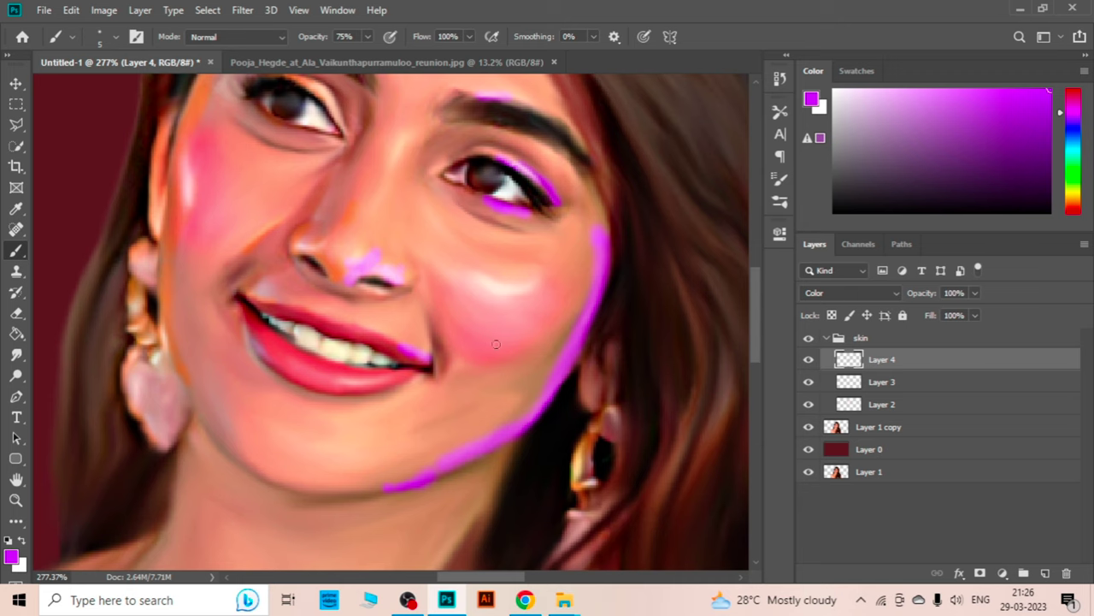
pyautogui.scroll(-5, 537, 304)
pyautogui.scroll(5, 548, 260)
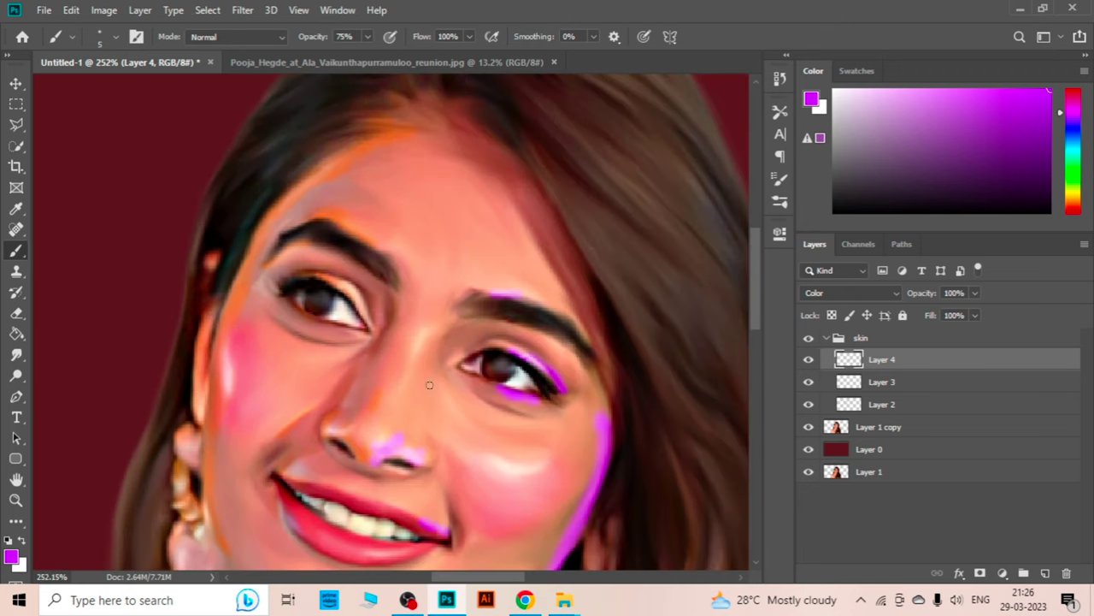
pyautogui.scroll(-3, 384, 449)
pyautogui.scroll(2, 400, 445)
pyautogui.scroll(-2, 366, 437)
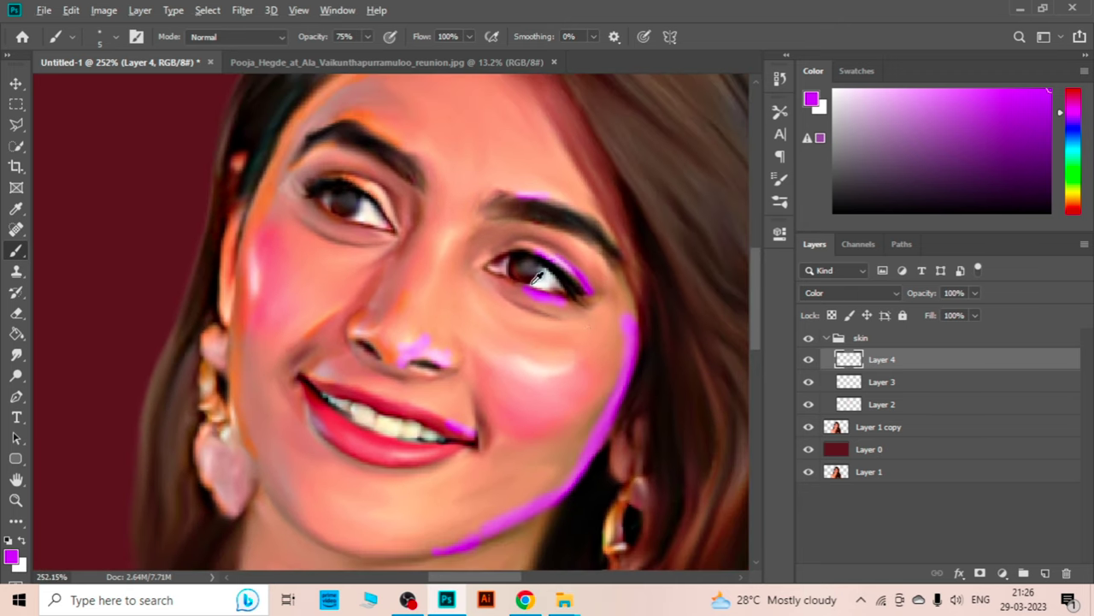
pyautogui.scroll(2, 627, 319)
pyautogui.scroll(-3, 627, 319)
pyautogui.scroll(5, 556, 289)
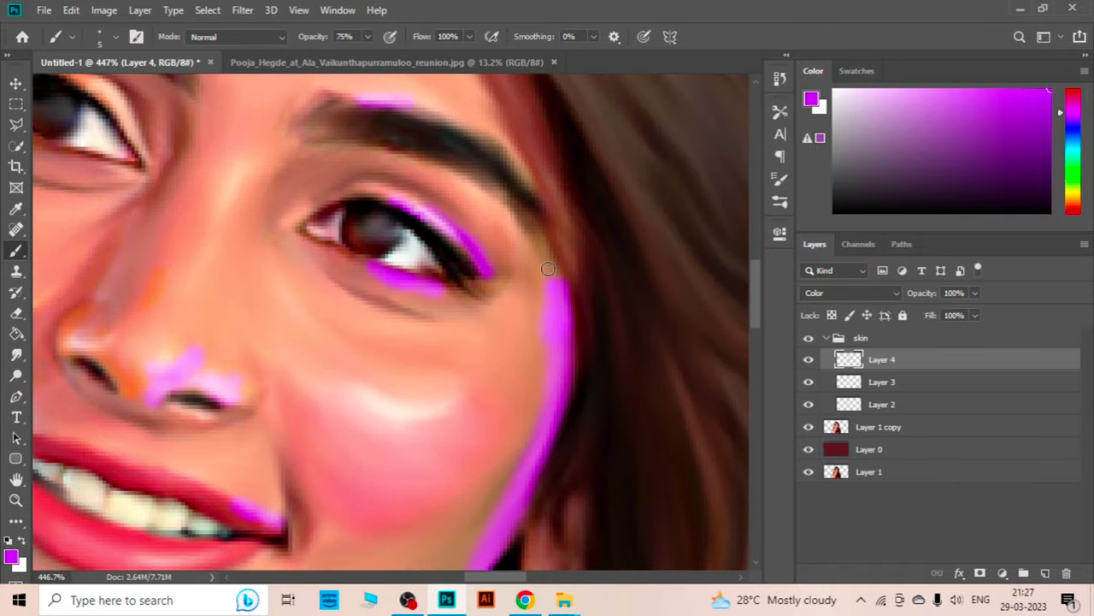
pyautogui.scroll(-3, 548, 269)
pyautogui.scroll(2, 561, 464)
pyautogui.scroll(-2, 513, 427)
pyautogui.scroll(-1, 450, 383)
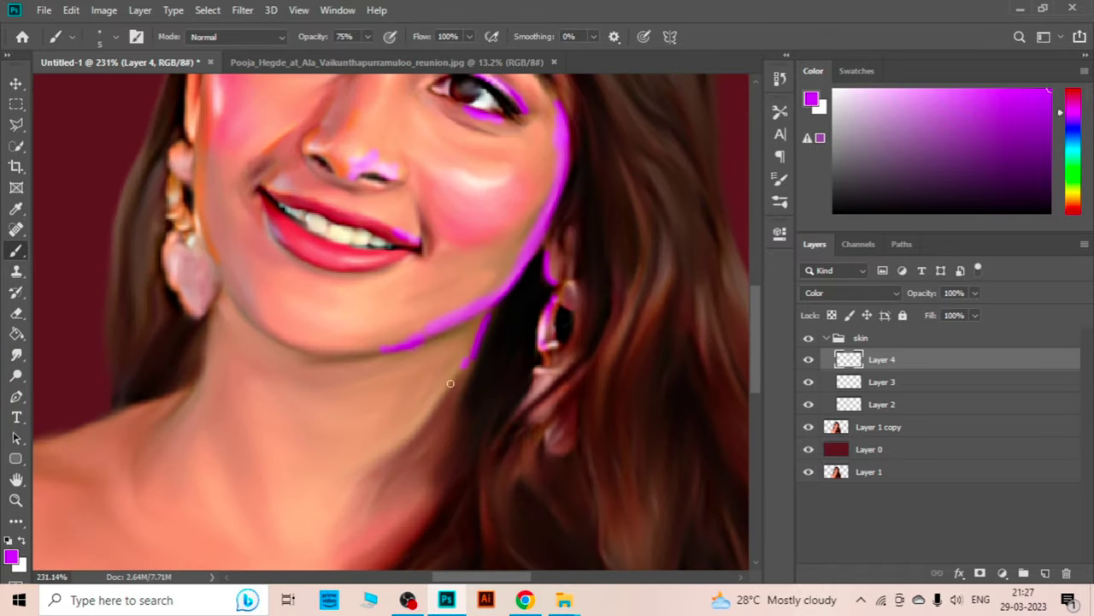
pyautogui.scroll(-2, 451, 383)
pyautogui.scroll(-2, 450, 383)
# Select the magenta Layer 4 and add a new Layer 5 above it
pyautogui.press('v')
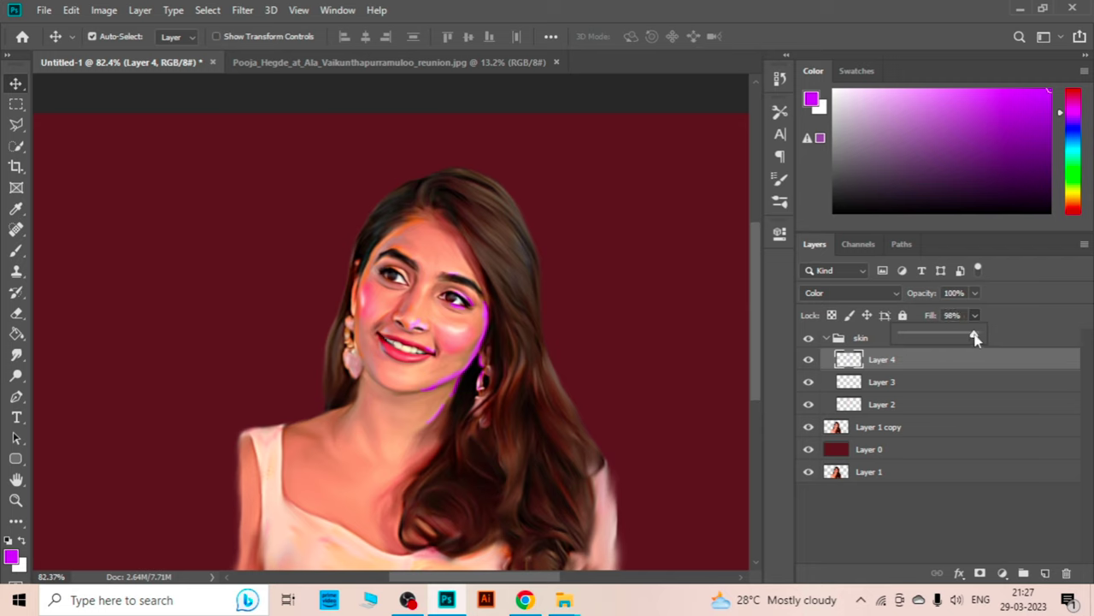
pyautogui.click(640, 354)
pyautogui.scroll(2, 552, 353)
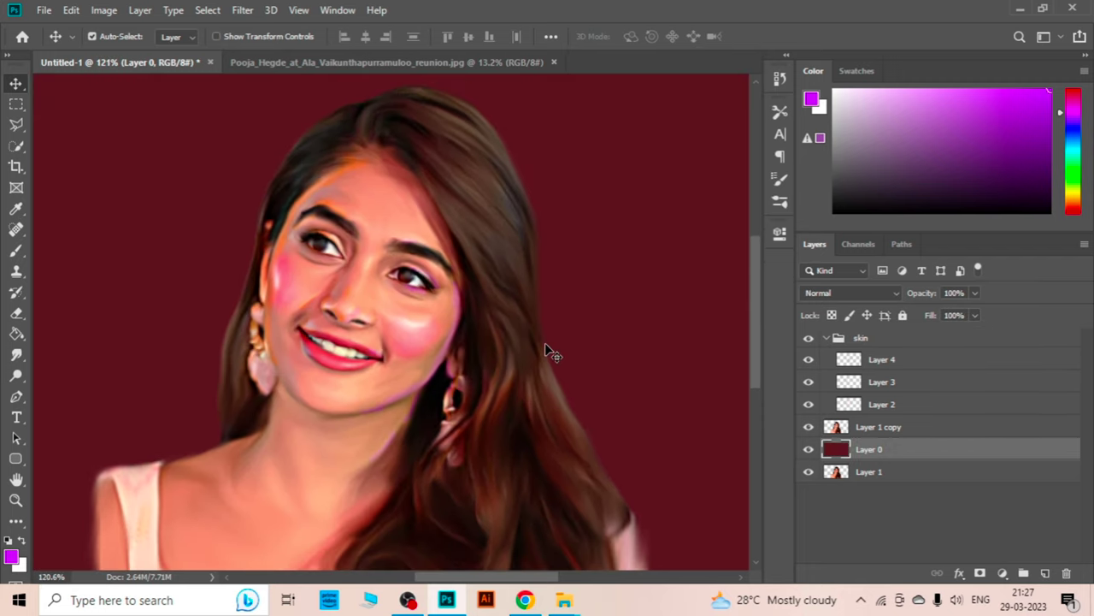
pyautogui.click(525, 382)
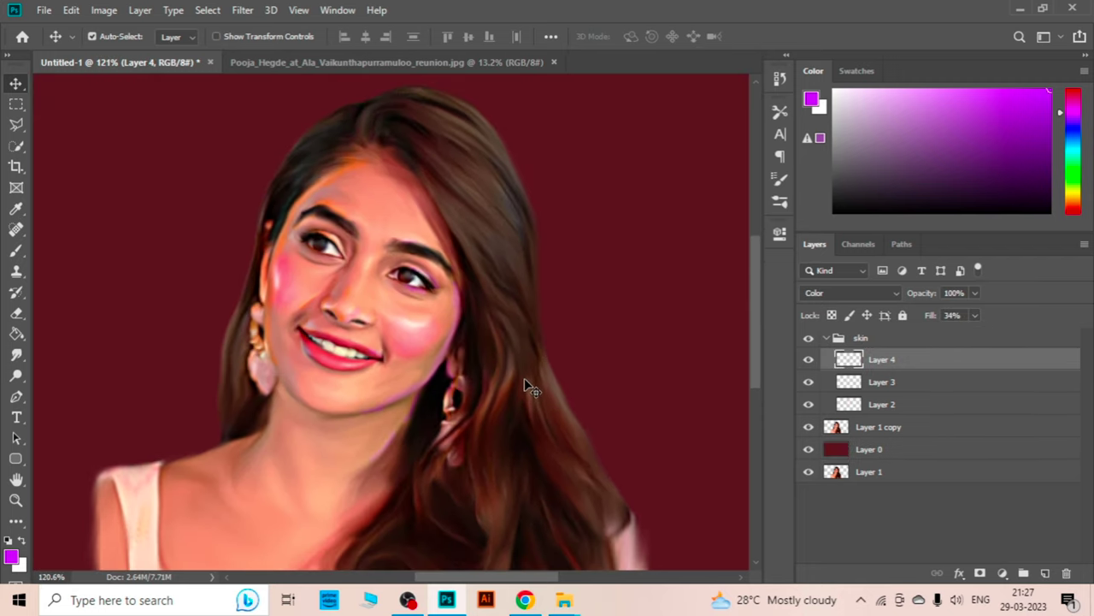
pyautogui.hotkey('ctrl', 'shift', 'alt', 'n')
# Paint warm red-orange over the forehead on Layer 5 and set it to Color mode
pyautogui.click(851, 292)
pyautogui.click(855, 549)
pyautogui.press('b')
pyautogui.moveTo(1072, 183); pyautogui.dragTo(1072, 203)
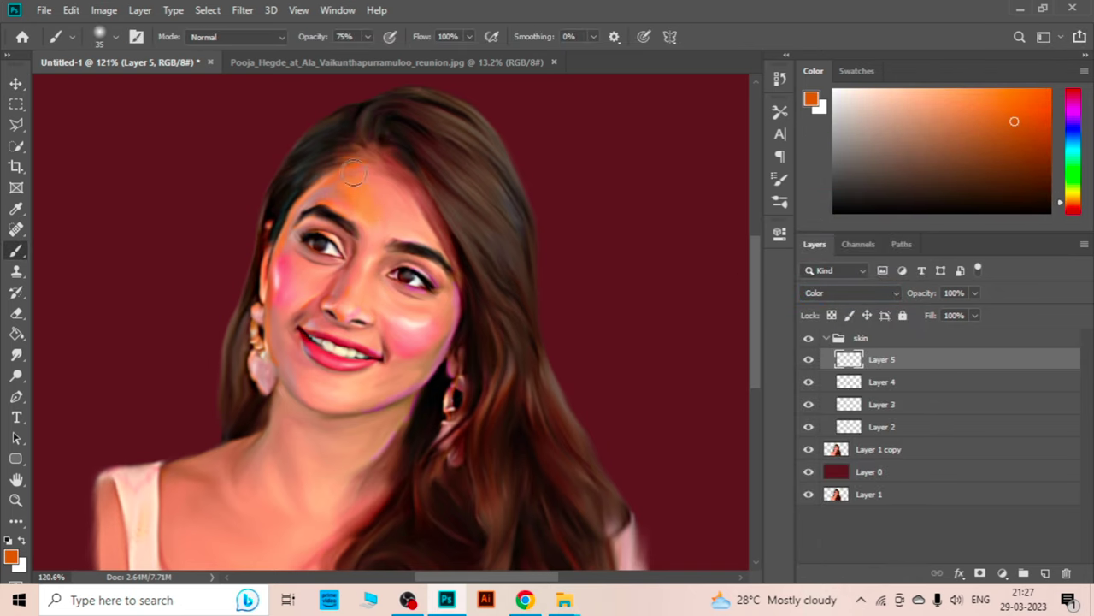
pyautogui.scroll(2, 448, 262)
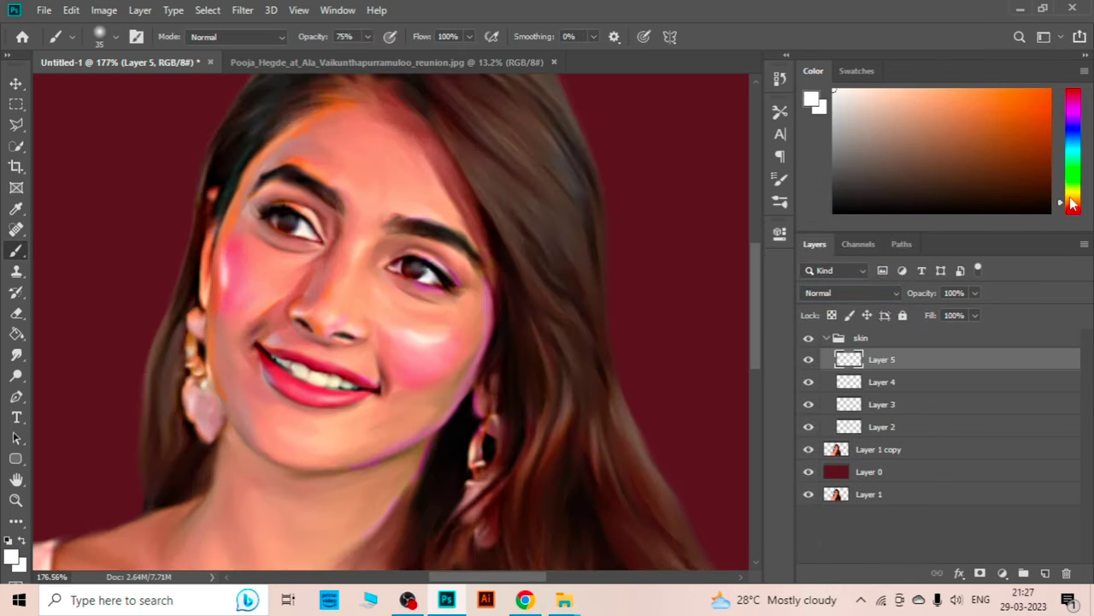
pyautogui.press('x')
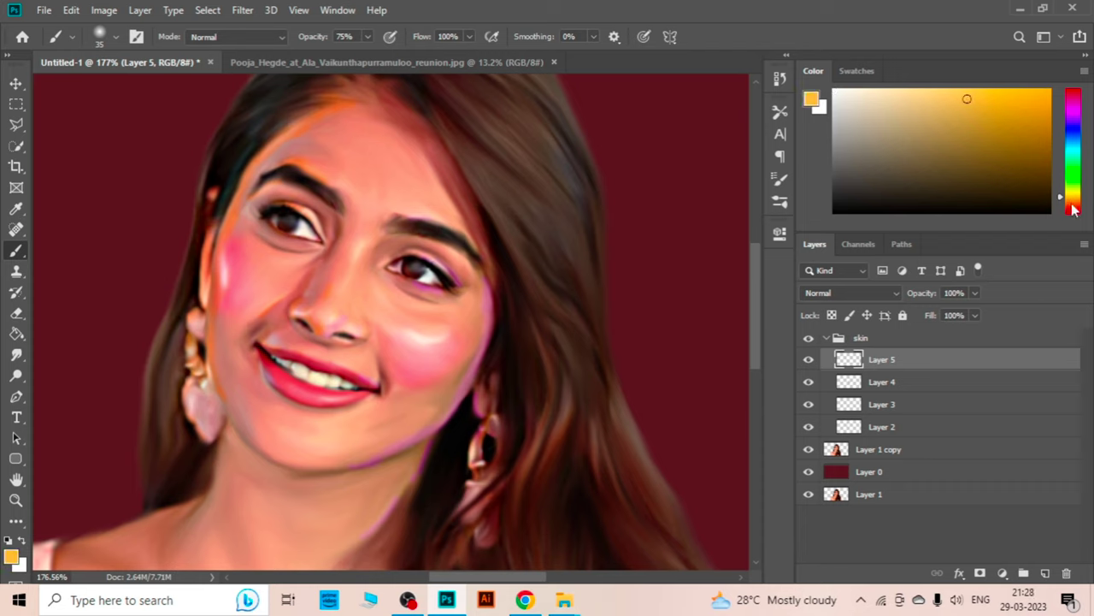
pyautogui.click(1073, 205)
pyautogui.click(851, 292)
pyautogui.click(851, 292)
pyautogui.click(845, 554)
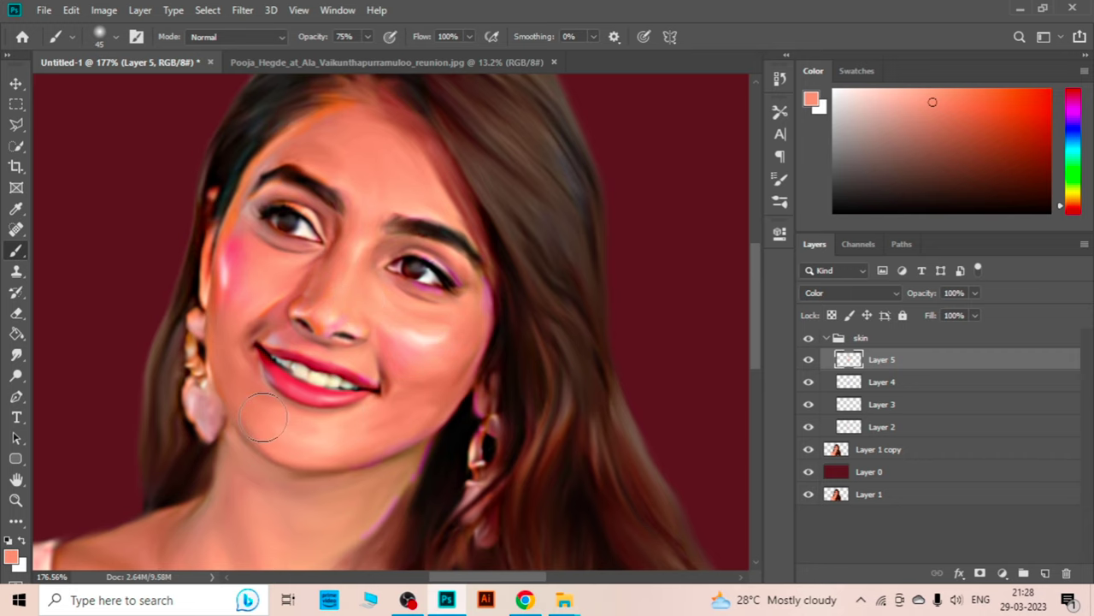
# Move the orange layer below Layer 3 and lower Layer 2's fill to 30%
pyautogui.scroll(-5, 263, 417)
pyautogui.scroll(5, 342, 342)
pyautogui.scroll(-5, 342, 342)
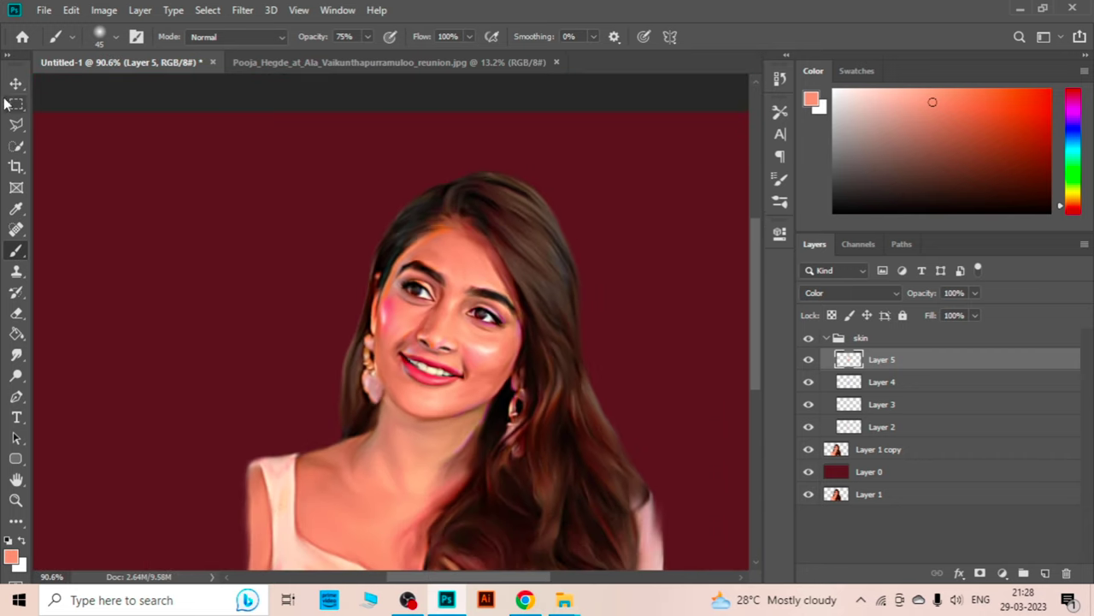
pyautogui.click(15, 83)
pyautogui.moveTo(912, 365); pyautogui.dragTo(881, 403)
pyautogui.click(869, 471)
pyautogui.scroll(3, 646, 284)
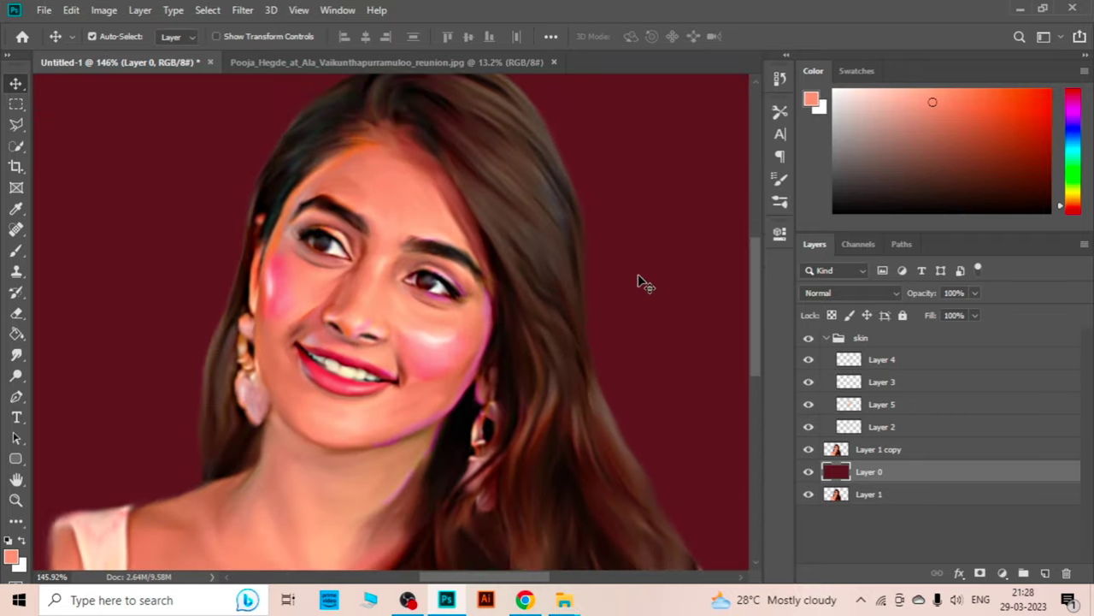
pyautogui.click(889, 427)
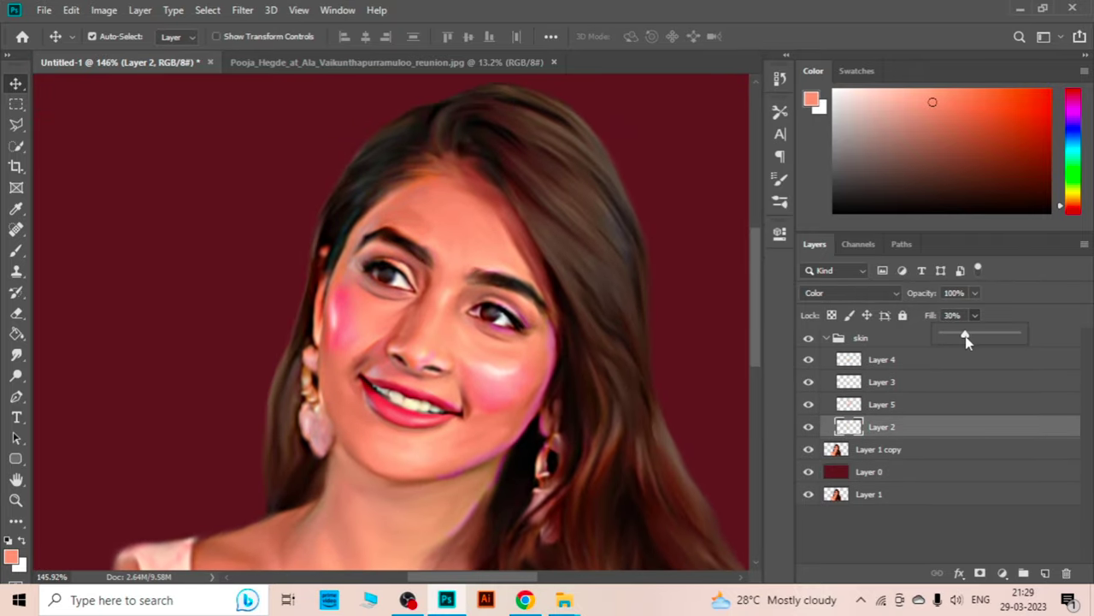
pyautogui.click(869, 471)
# Lower the magenta Layer 4's fill to 26% and collapse the skin group
pyautogui.scroll(-2, 606, 354)
pyautogui.scroll(-2, 581, 342)
pyautogui.scroll(-2, 557, 317)
pyautogui.scroll(5, 557, 318)
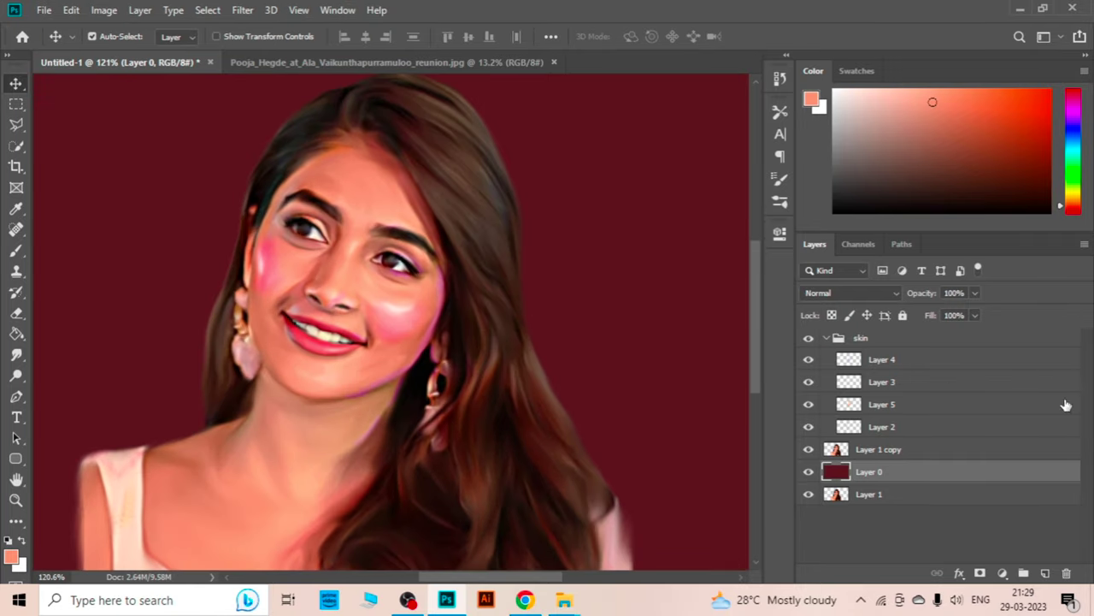
pyautogui.click(825, 340)
pyautogui.click(884, 359)
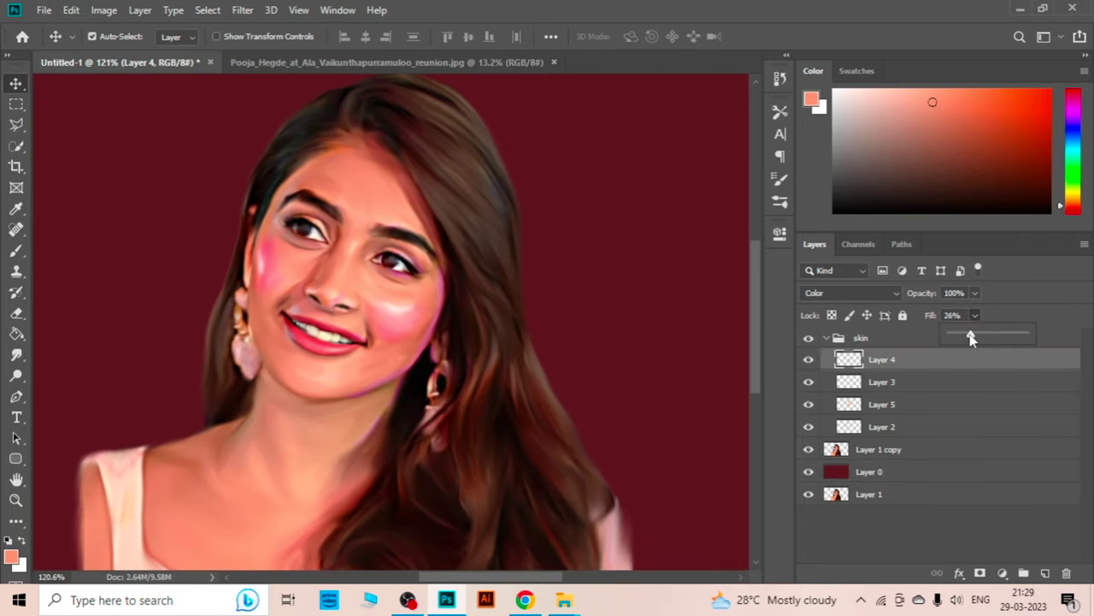
pyautogui.click(657, 343)
pyautogui.click(825, 338)
# Create an 'eyes' group at the top of the layer stack with a new layer inside
pyautogui.click(1023, 573)
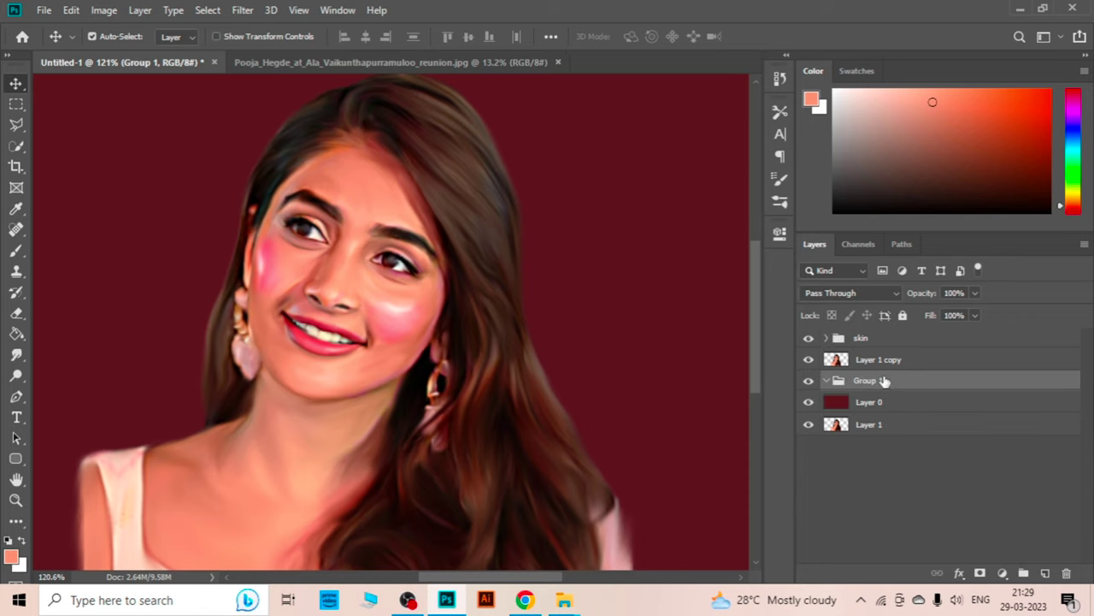
pyautogui.click(859, 337)
pyautogui.moveTo(883, 375); pyautogui.dragTo(893, 327)
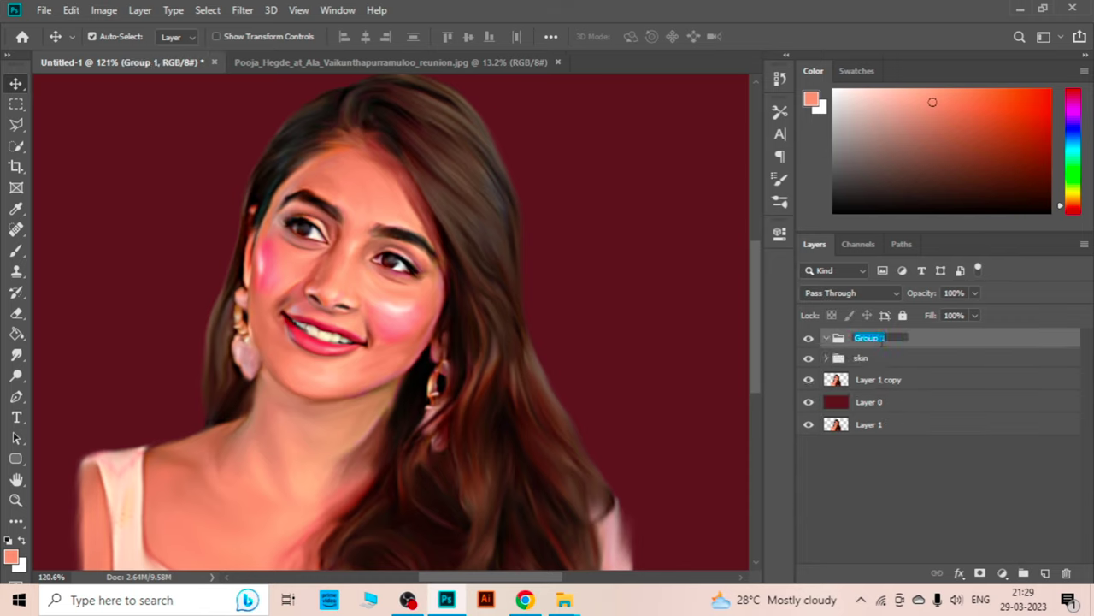
pyautogui.write('eyes')
pyautogui.press('Return')
pyautogui.click(1045, 572)
# Set up a small brush with an orange colour for the iris detail
pyautogui.press('b')
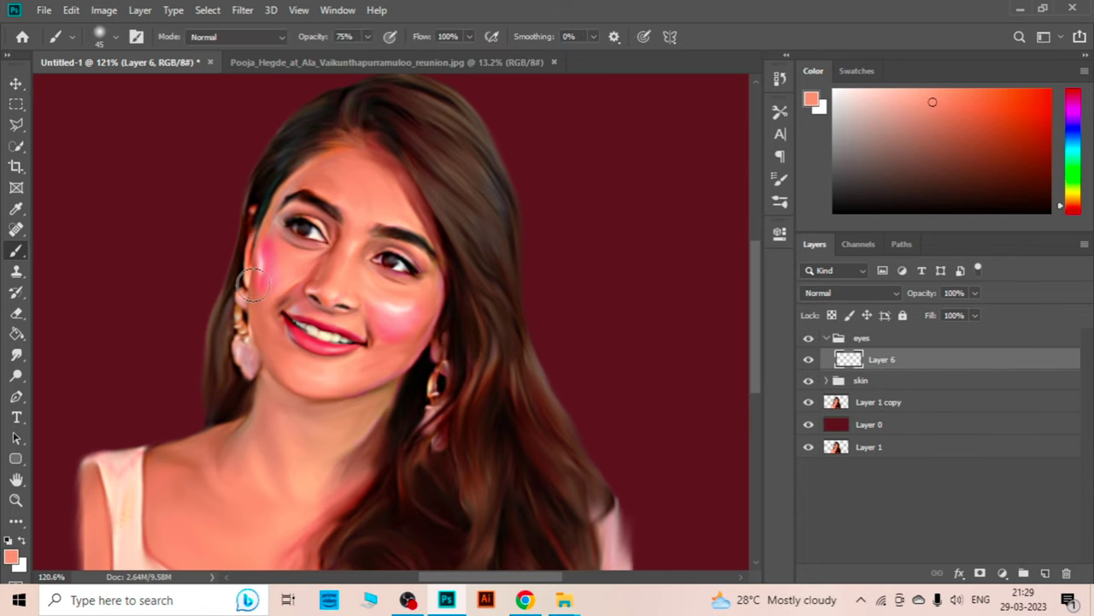
pyautogui.click(780, 201)
pyautogui.scroll(2, 294, 220)
pyautogui.scroll(2, 293, 220)
pyautogui.click(780, 201)
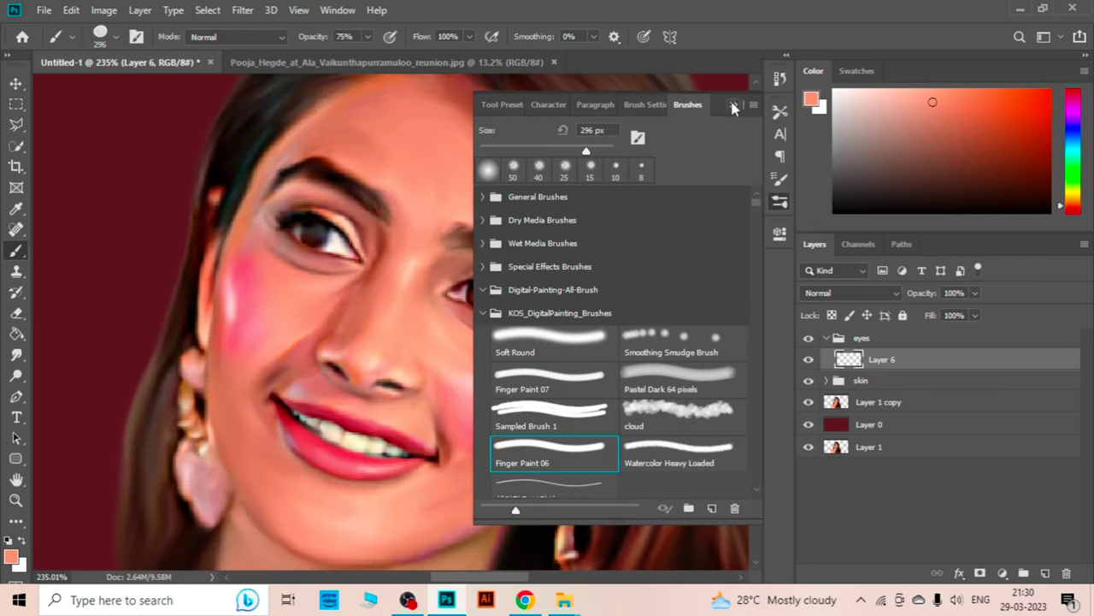
pyautogui.press('[')
pyautogui.press('[')
pyautogui.press('[')
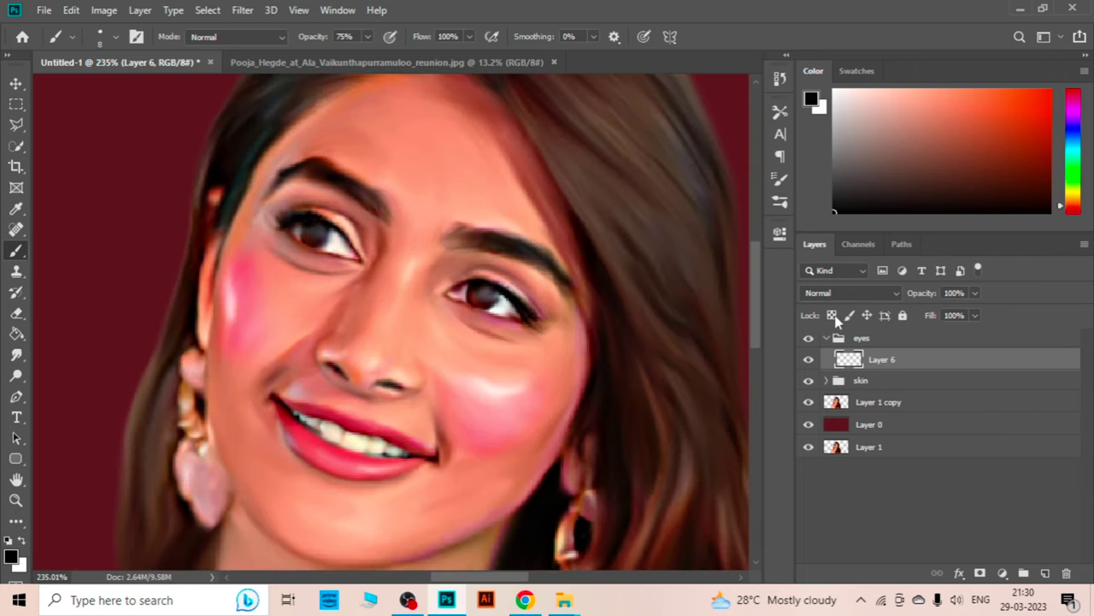
pyautogui.scroll(5, 329, 213)
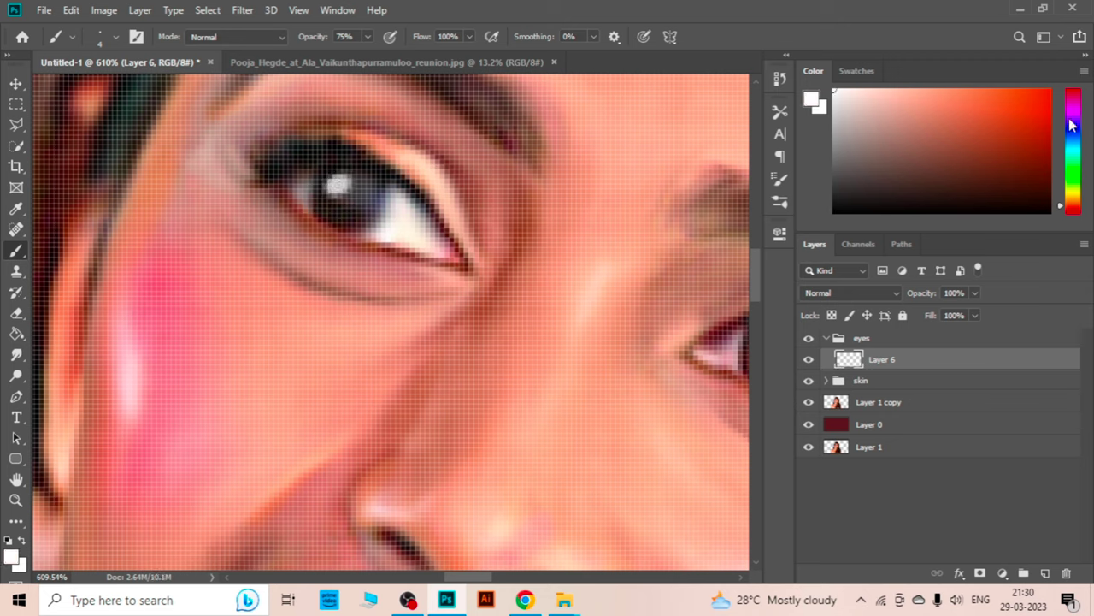
pyautogui.moveTo(1071, 125); pyautogui.dragTo(1074, 208)
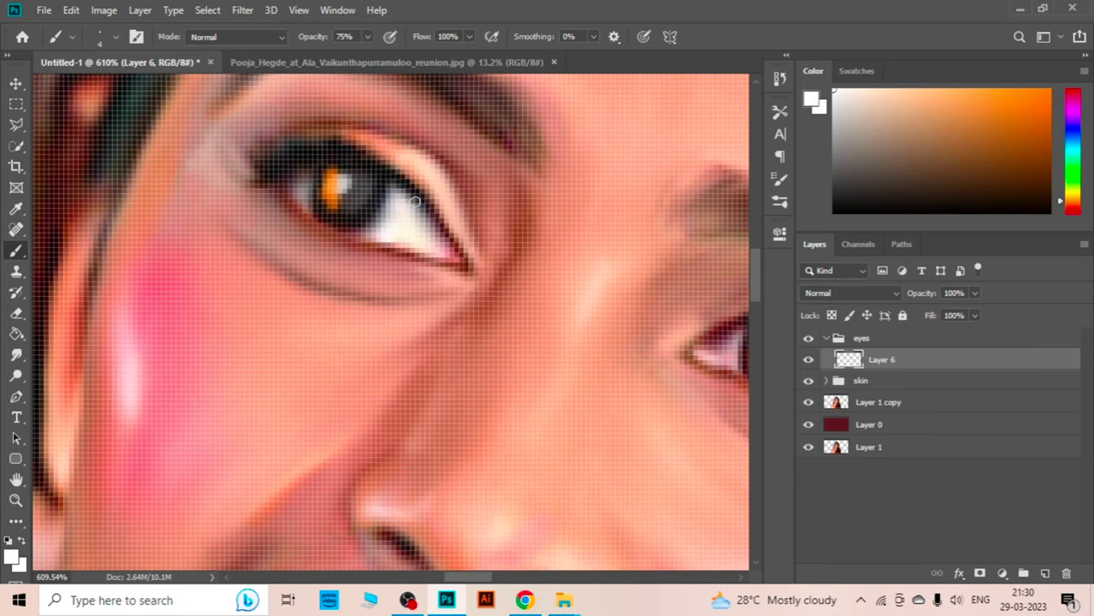
# Darken the iris with black brush strokes
pyautogui.scroll(-5, 415, 202)
pyautogui.scroll(-1, 465, 224)
pyautogui.scroll(5, 386, 286)
pyautogui.press('x')
pyautogui.scroll(2, 346, 246)
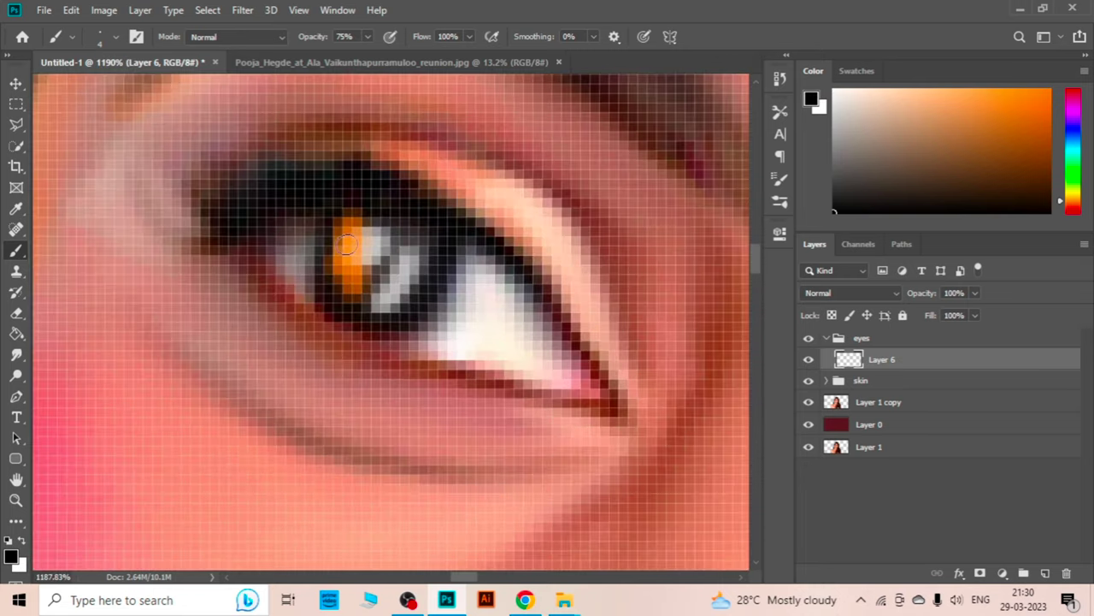
pyautogui.moveTo(346, 246); pyautogui.dragTo(354, 303)
pyautogui.scroll(-4, 428, 325)
pyautogui.scroll(-3, 489, 351)
# Alt-drag a copy of the eye detail onto the other eye, select both eye layers, and collapse the eyes group
pyautogui.press('v')
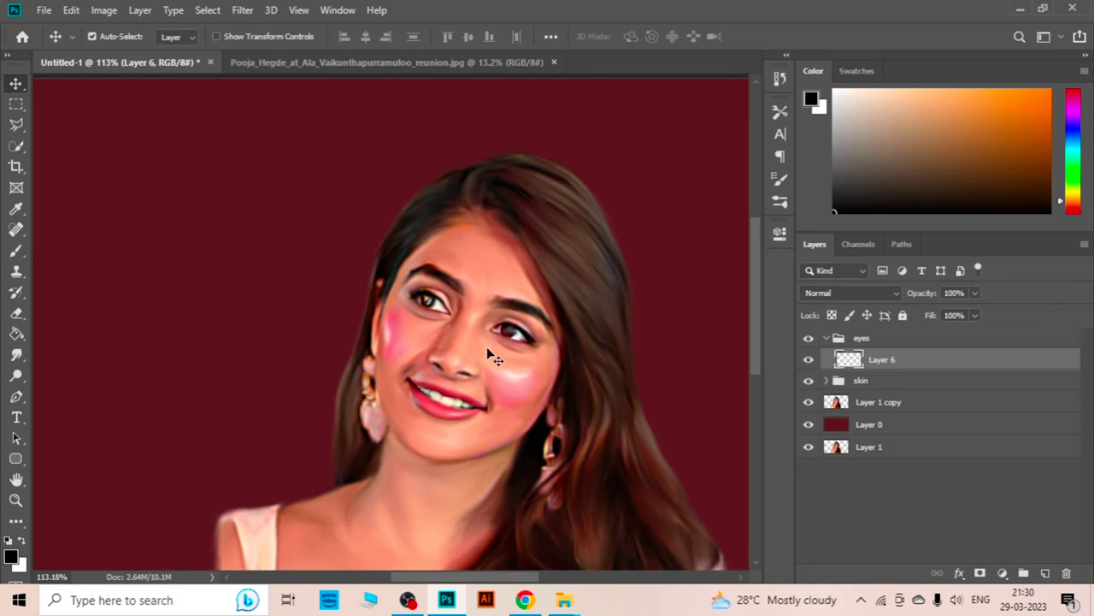
pyautogui.moveTo(430, 306); pyautogui.dragTo(511, 334)
pyautogui.scroll(1, 513, 329)
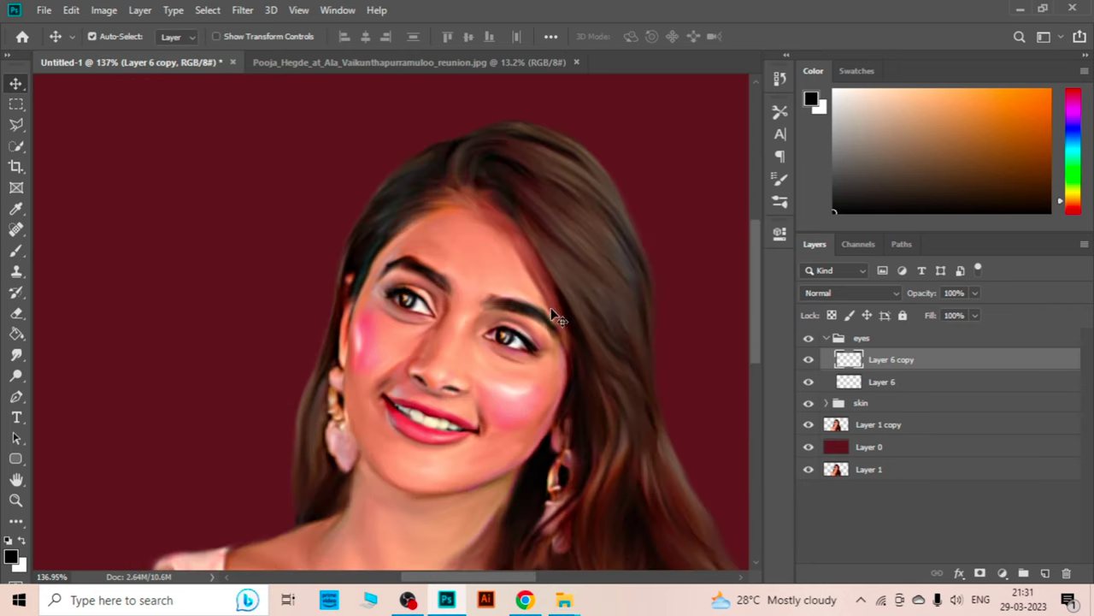
pyautogui.keyDown('shift'); pyautogui.click(957, 382); pyautogui.keyUp('shift')
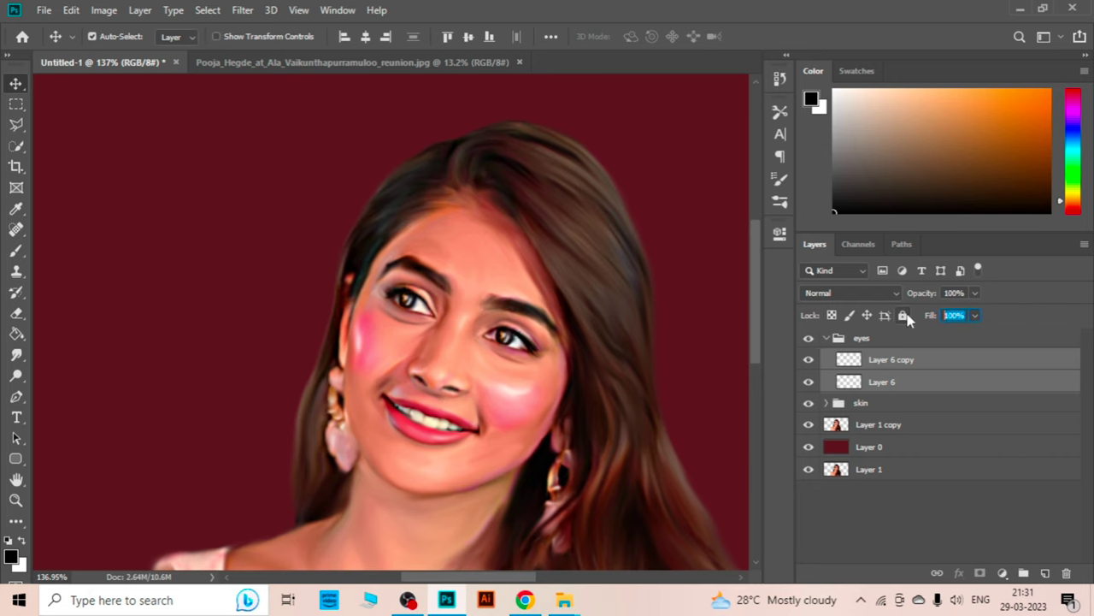
pyautogui.click(662, 324)
pyautogui.scroll(-5, 662, 325)
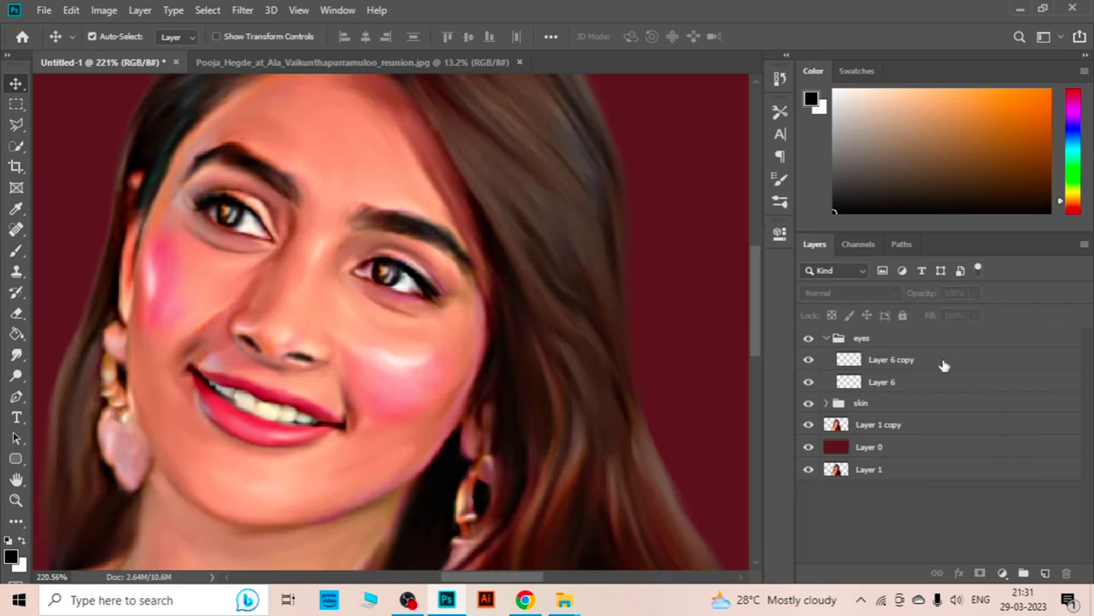
pyautogui.click(665, 344)
pyautogui.scroll(-6, 665, 344)
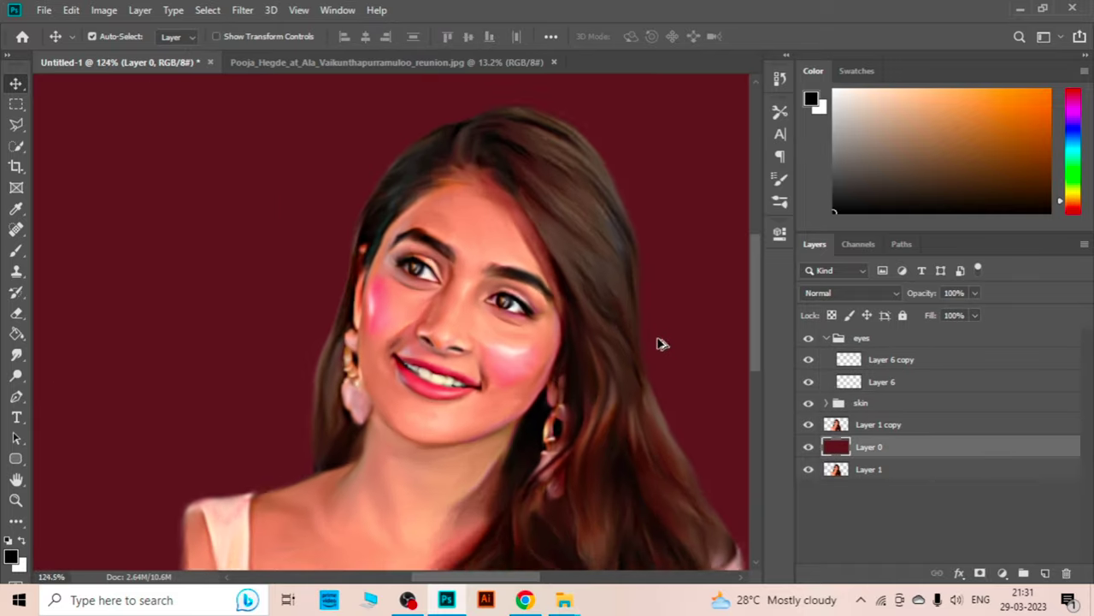
# Create a 'lips' group holding a new layer set to Color blend mode
pyautogui.click(1023, 574)
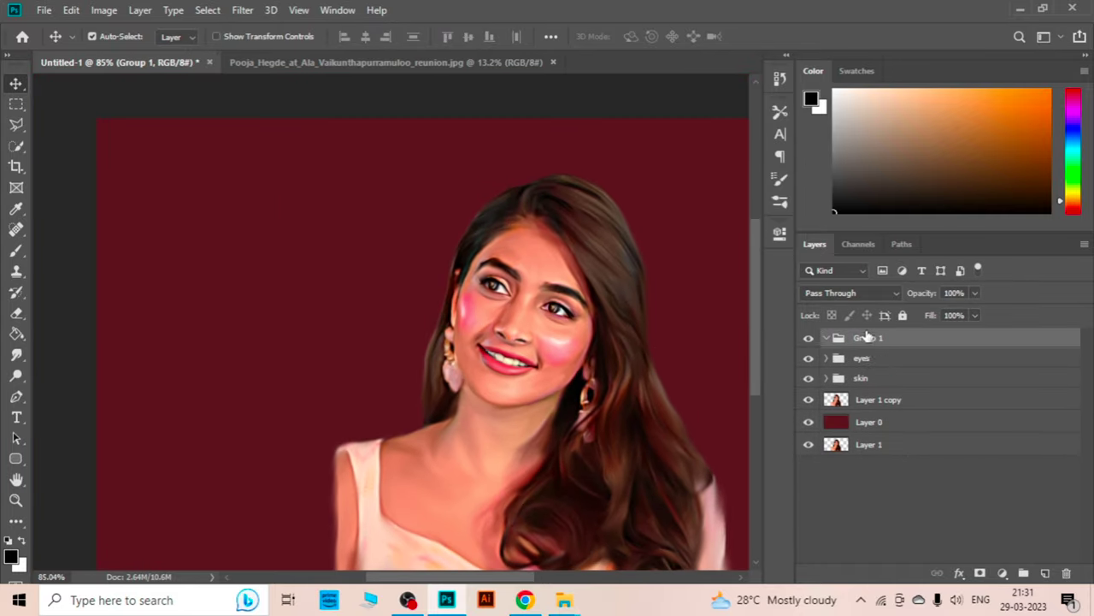
pyautogui.press('Return')
pyautogui.hotkey('ctrl', 'shift', 'alt', 'n')
pyautogui.click(850, 292)
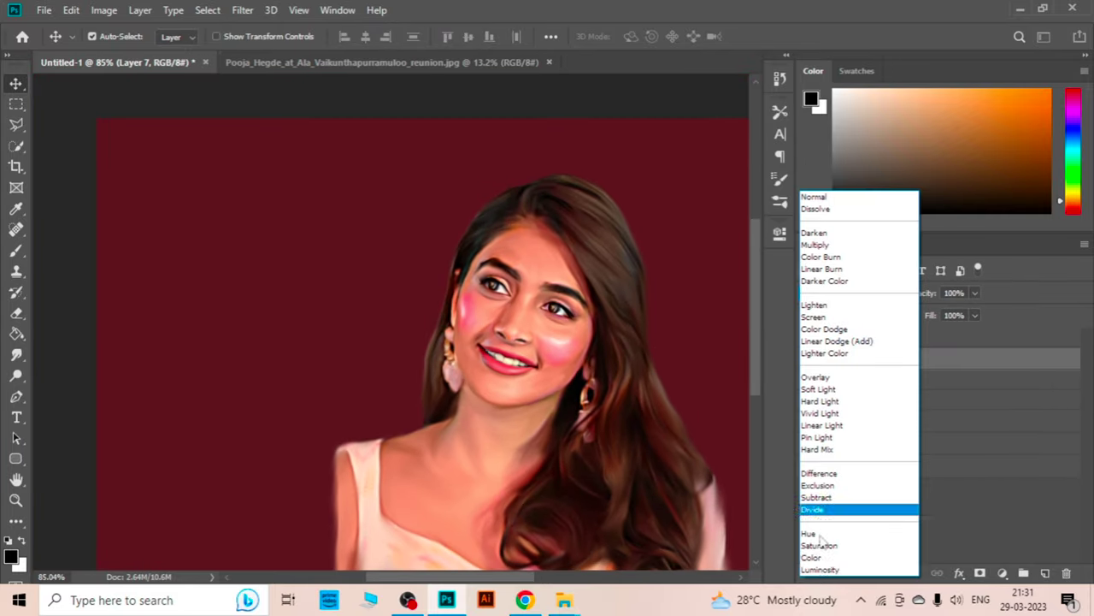
pyautogui.click(855, 505)
# Brush red colour over the lips
pyautogui.press('b')
pyautogui.scroll(8, 512, 395)
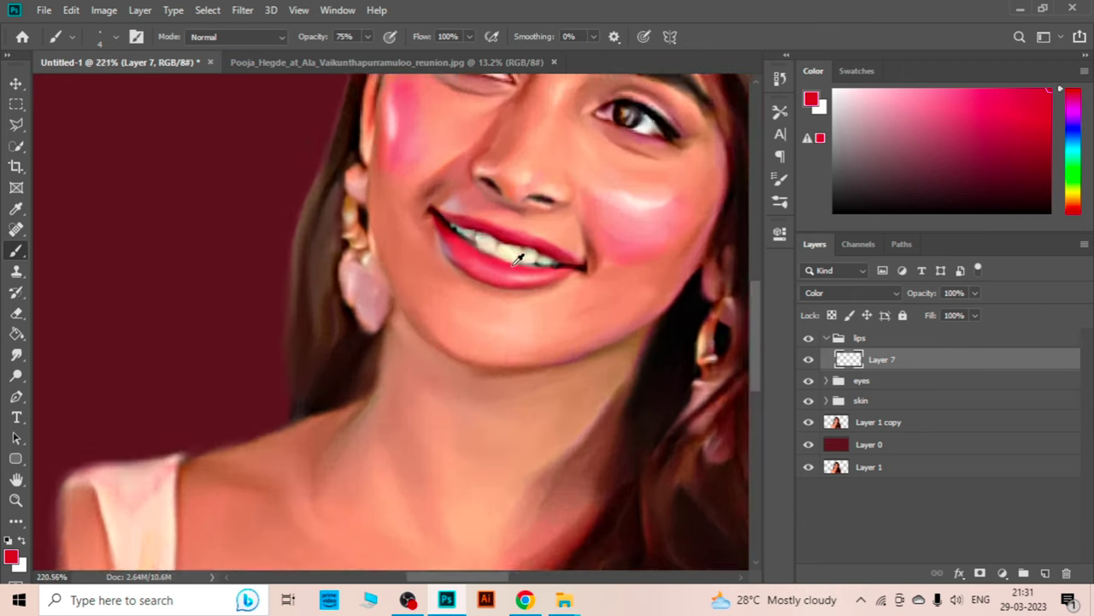
pyautogui.click(780, 200)
pyautogui.click(733, 104)
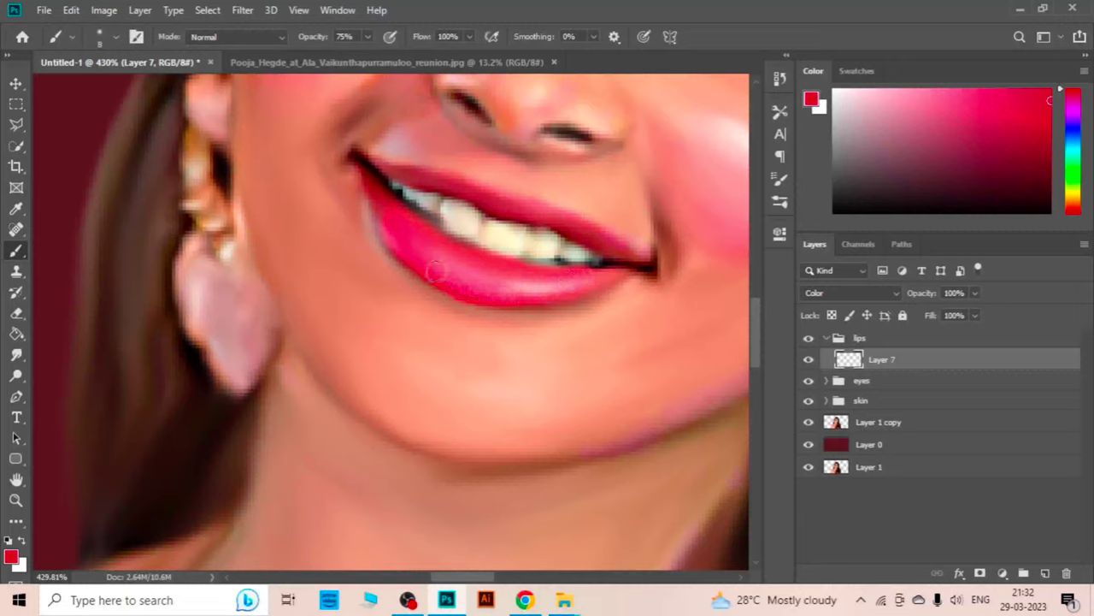
pyautogui.moveTo(537, 212); pyautogui.dragTo(607, 261)
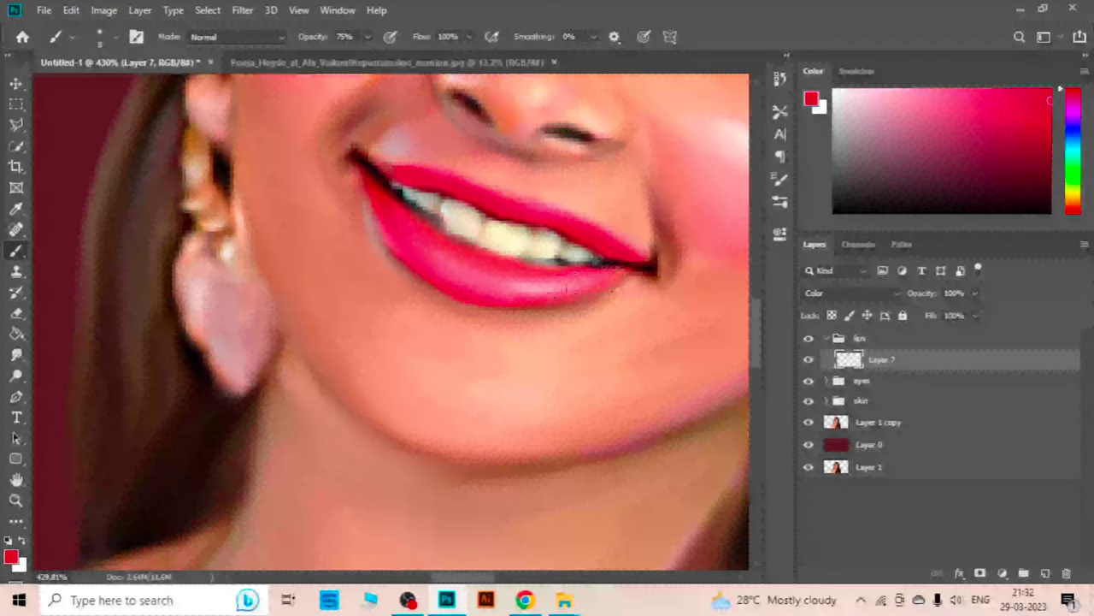
# View the whole portrait and lower the lip tint layer's fill
pyautogui.hotkey('ctrl', '0')
pyautogui.press('v')
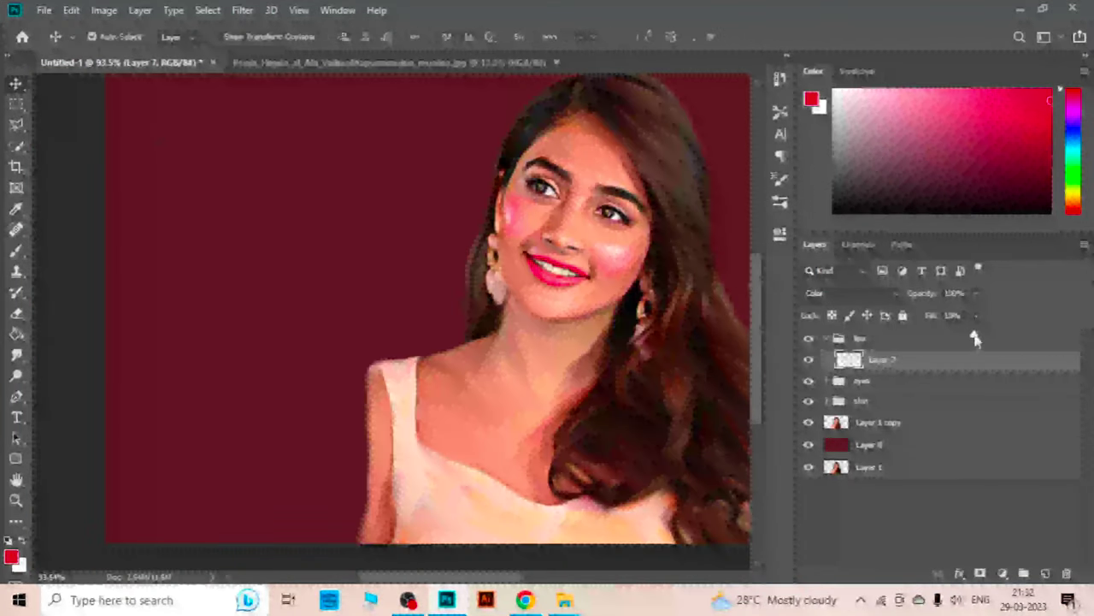
pyautogui.moveTo(975, 338)
pyautogui.mouseDown()
pyautogui.moveTo(926, 339)
pyautogui.moveTo(928, 318)
pyautogui.mouseUp()
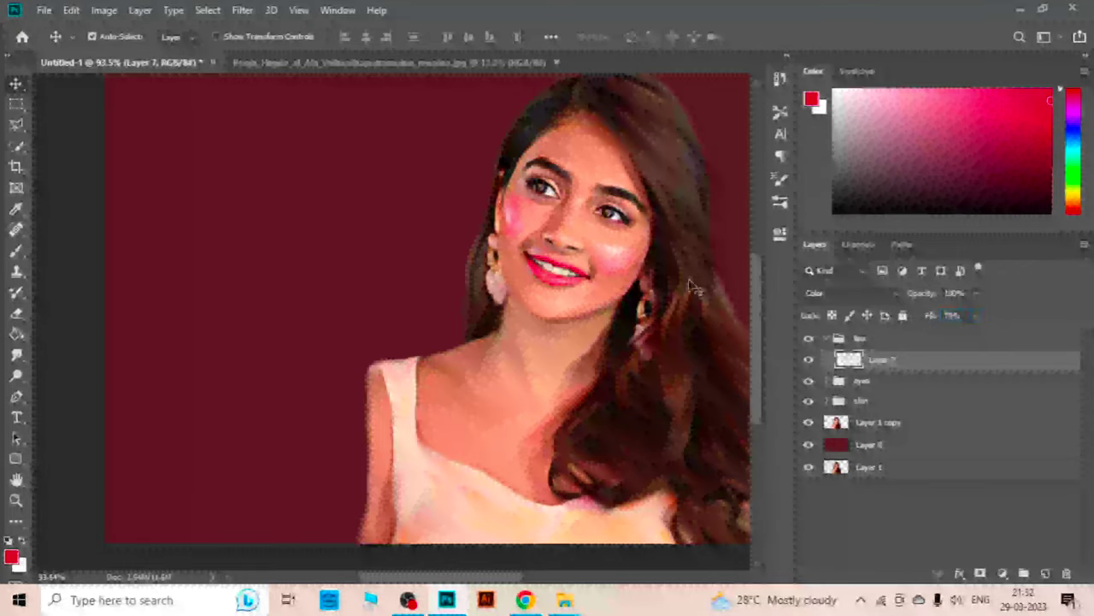
pyautogui.click(333, 416)
pyautogui.scroll(-2, 334, 417)
pyautogui.scroll(4, 333, 417)
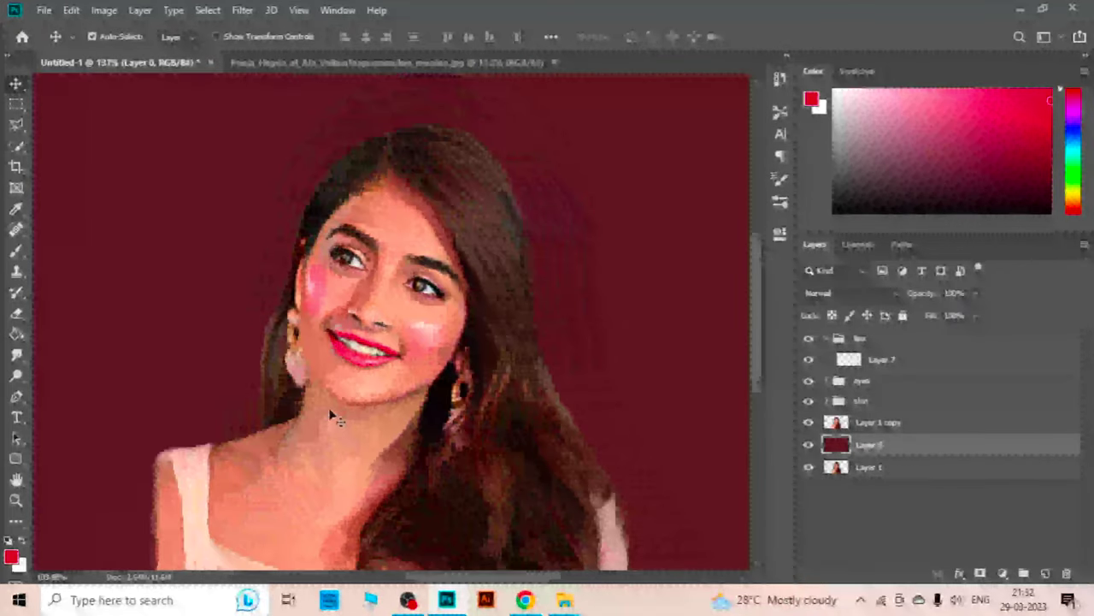
pyautogui.scroll(-2, 334, 417)
# Collapse lips, expand the skin group, and add a new Color-mode layer inside it
pyautogui.click(828, 338)
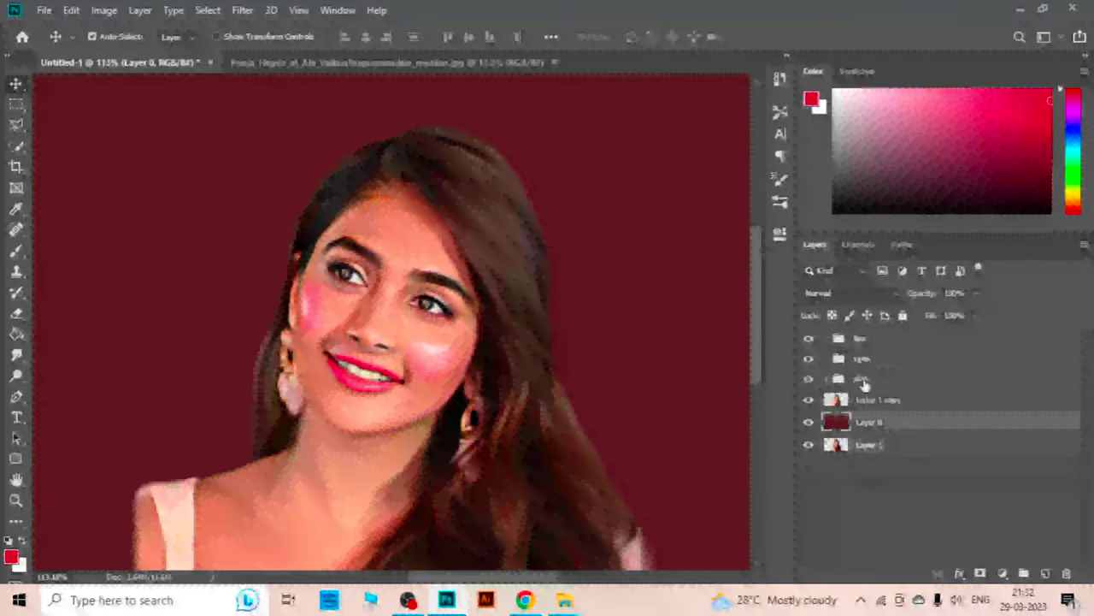
pyautogui.click(863, 378)
pyautogui.click(828, 379)
pyautogui.click(909, 466)
pyautogui.press('b')
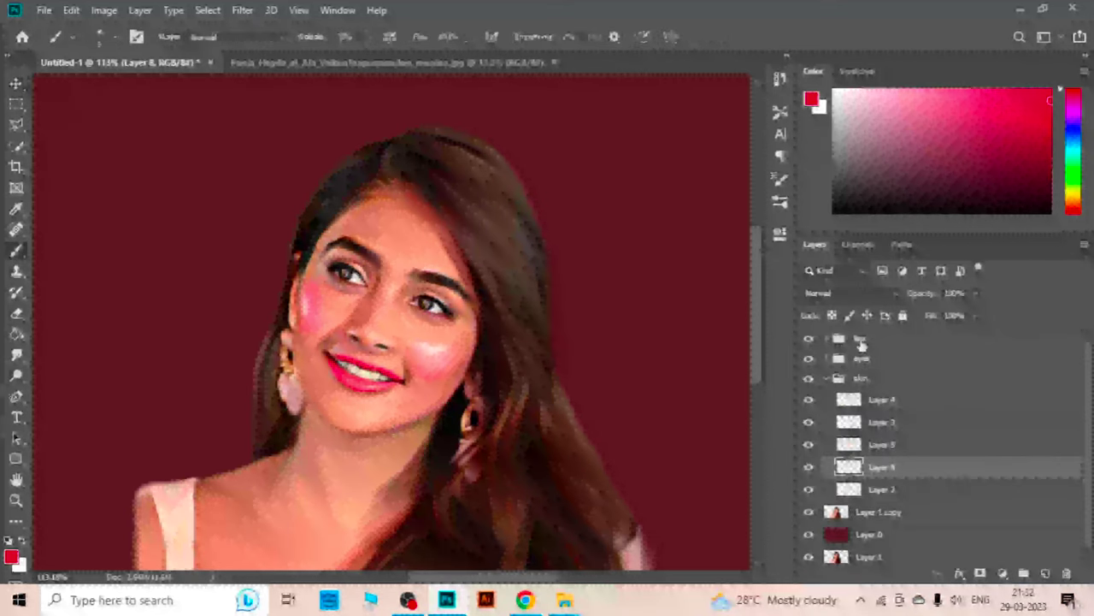
pyautogui.click(851, 292)
pyautogui.click(842, 552)
# Pick an orange-yellow at 100% brush opacity and place the Color layer atop the skin group
pyautogui.click(1073, 195)
pyautogui.scroll(3, 461, 400)
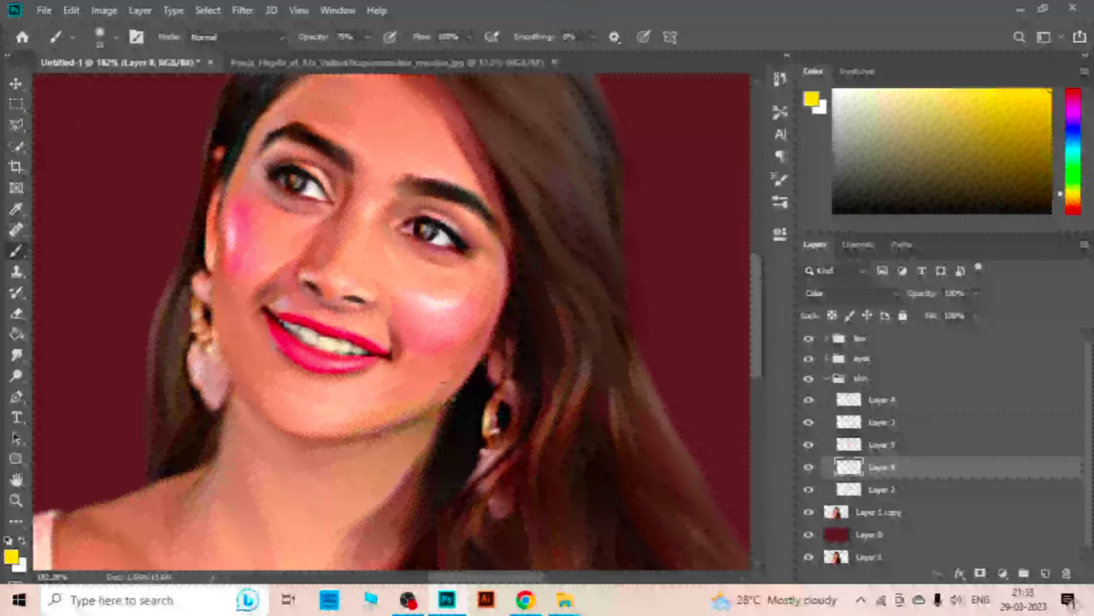
pyautogui.press(']')
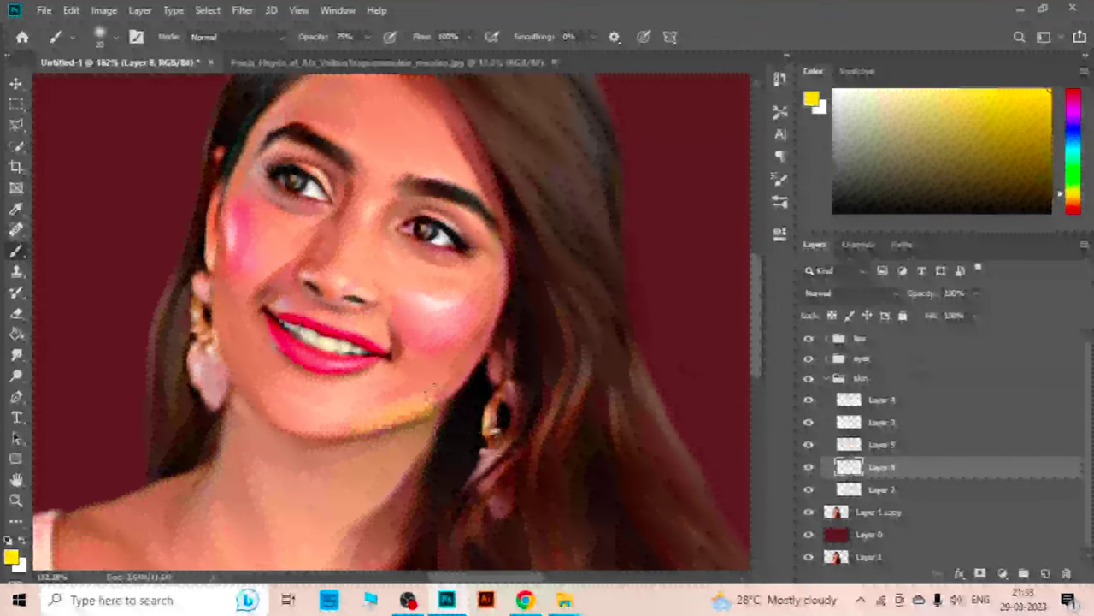
pyautogui.hotkey('alt', '[')
pyautogui.click(1075, 198)
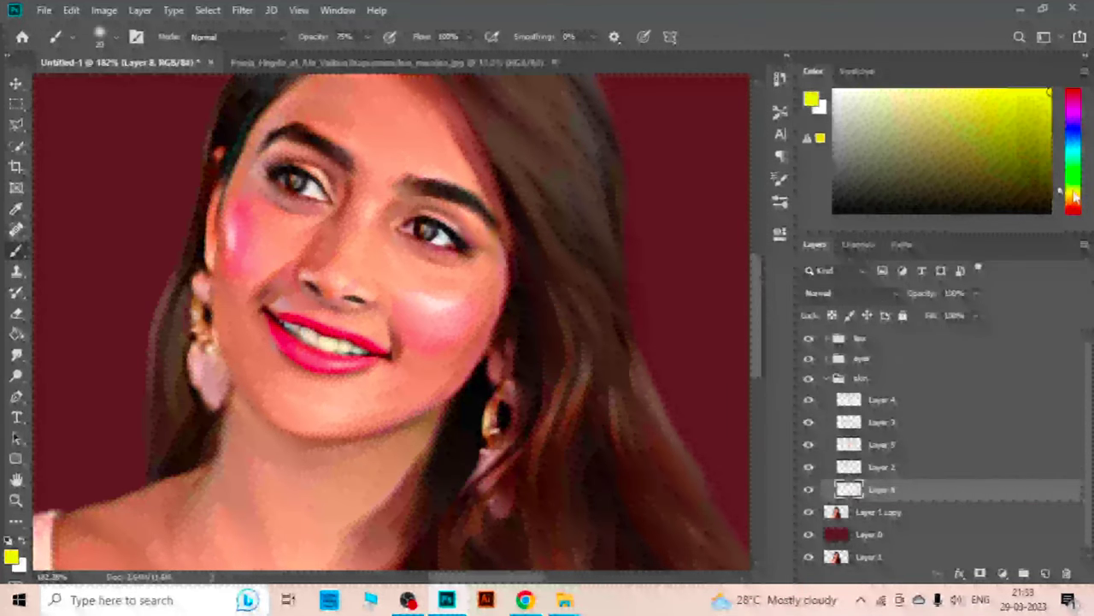
pyautogui.moveTo(1074, 197); pyautogui.dragTo(1059, 199)
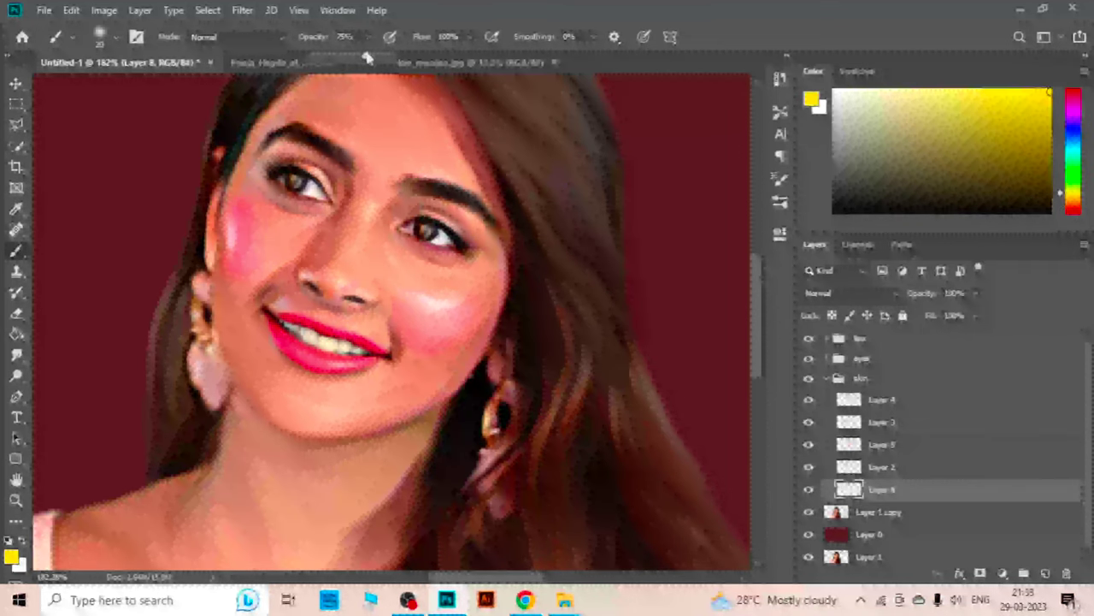
pyautogui.press('0')
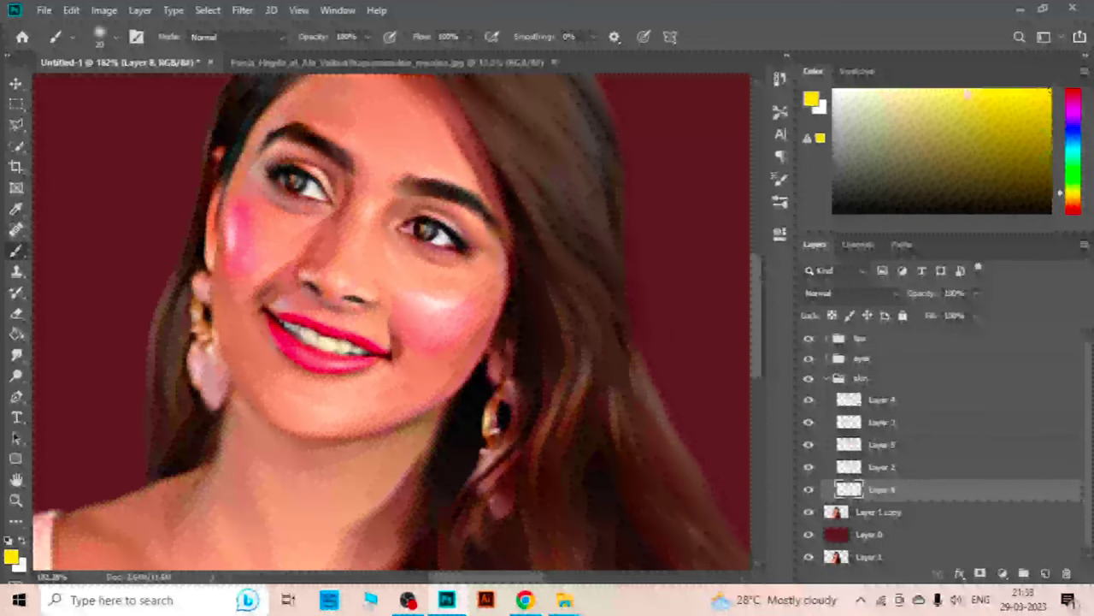
pyautogui.moveTo(928, 488); pyautogui.dragTo(855, 393)
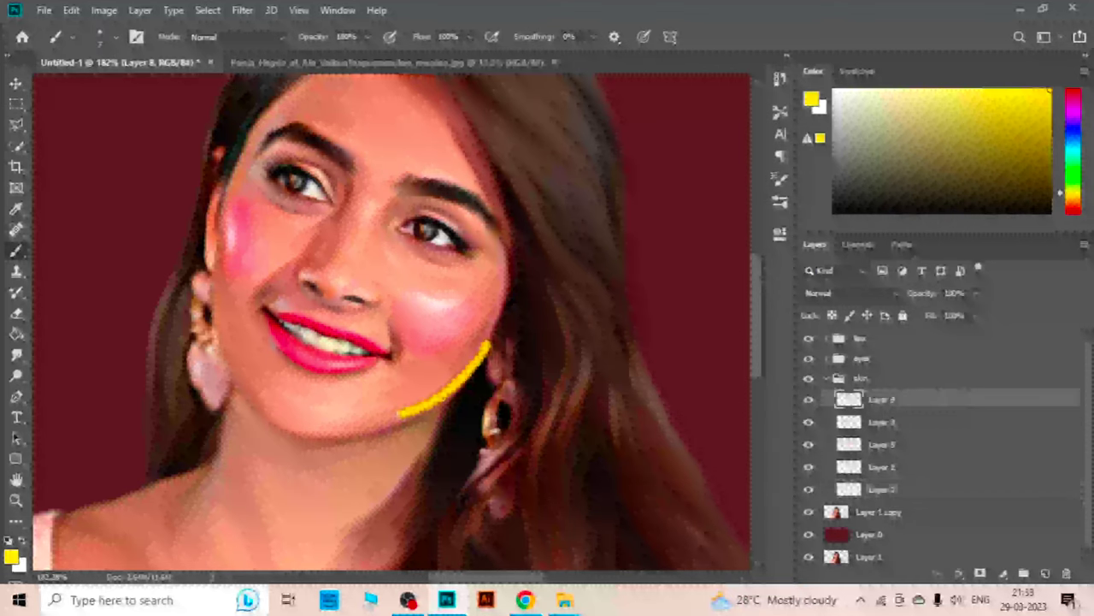
pyautogui.click(851, 292)
pyautogui.click(842, 554)
# Paint yellow on the forehead, cheek edge, beside the nose and along the eyebrow
pyautogui.scroll(2, 477, 242)
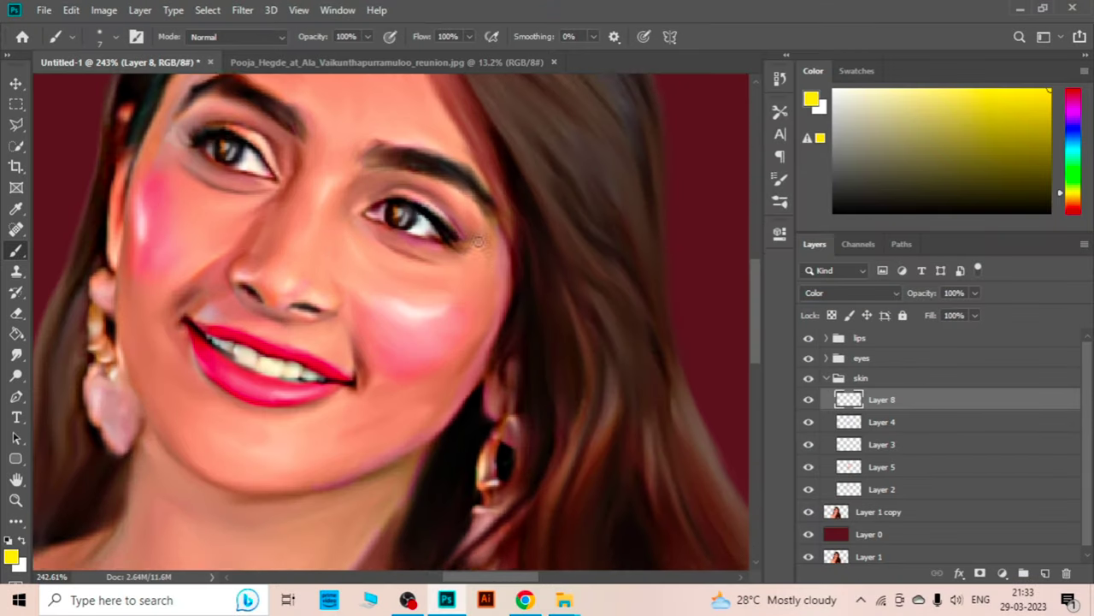
pyautogui.scroll(2, 478, 242)
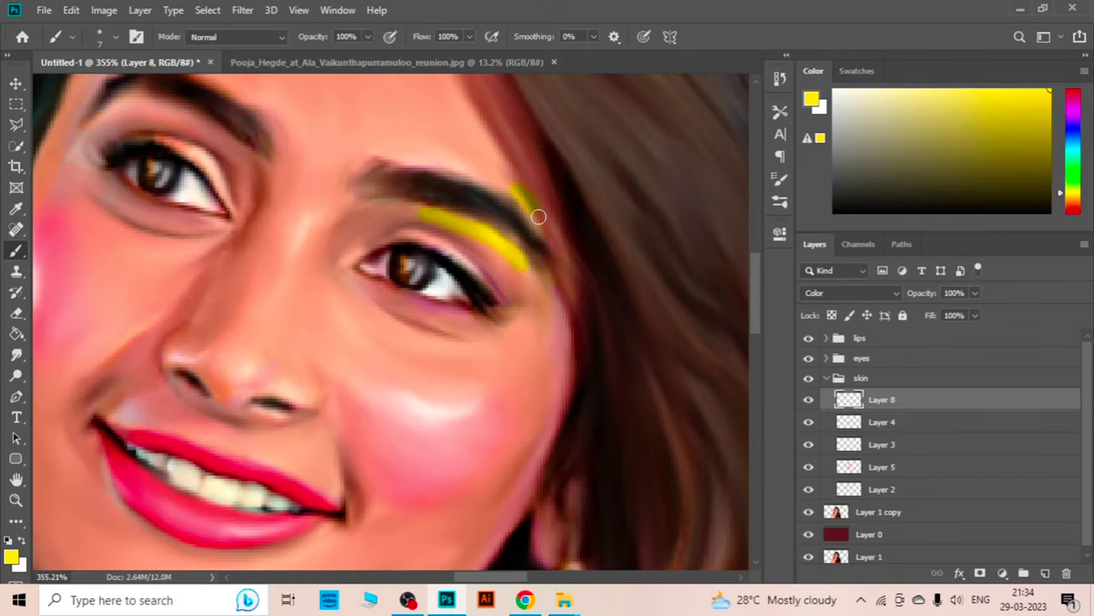
pyautogui.scroll(3, 538, 216)
pyautogui.click(433, 164)
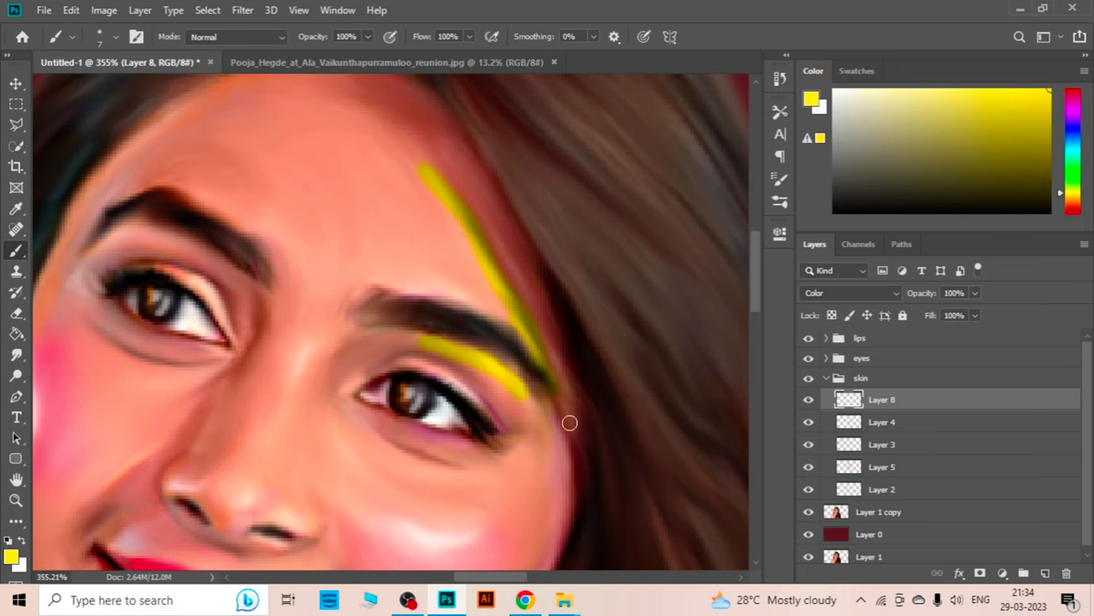
pyautogui.scroll(-3, 569, 423)
pyautogui.moveTo(562, 354); pyautogui.dragTo(552, 450)
pyautogui.scroll(-3, 552, 298)
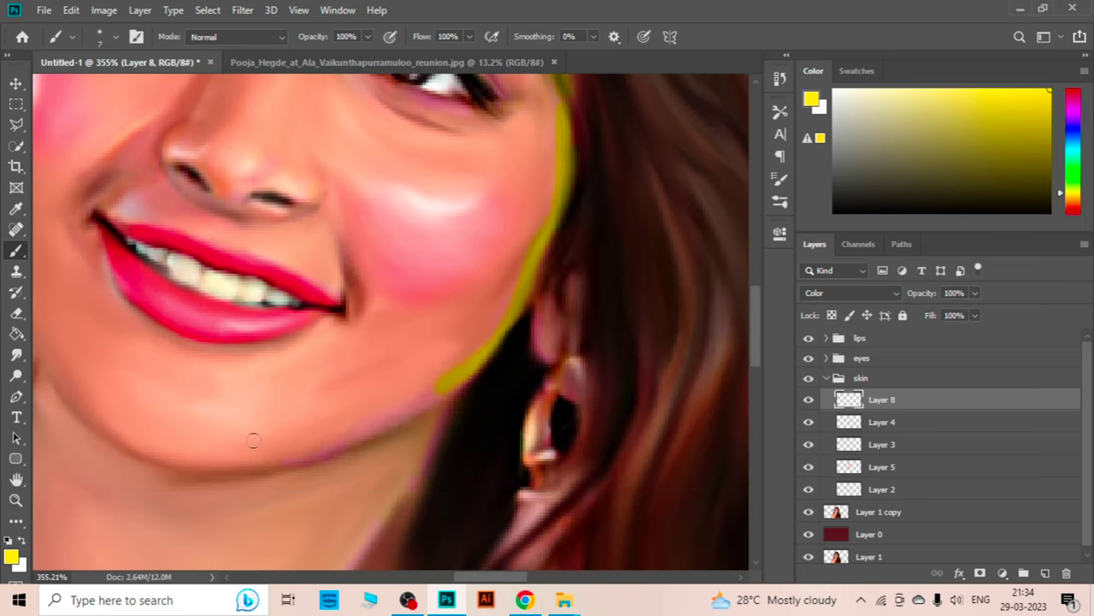
pyautogui.scroll(3, 377, 302)
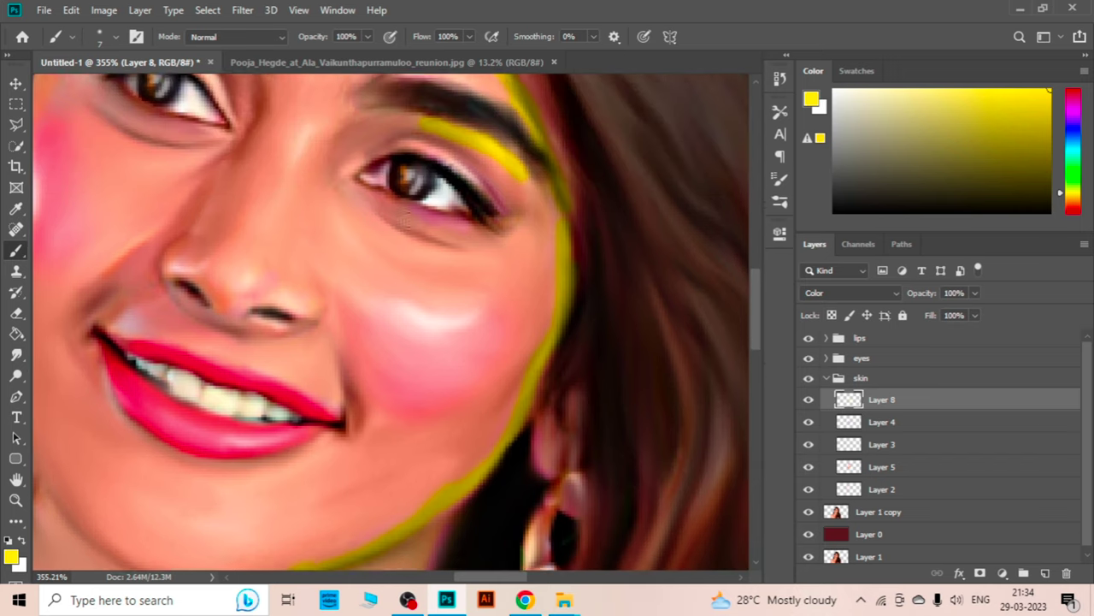
pyautogui.moveTo(282, 315); pyautogui.dragTo(316, 314)
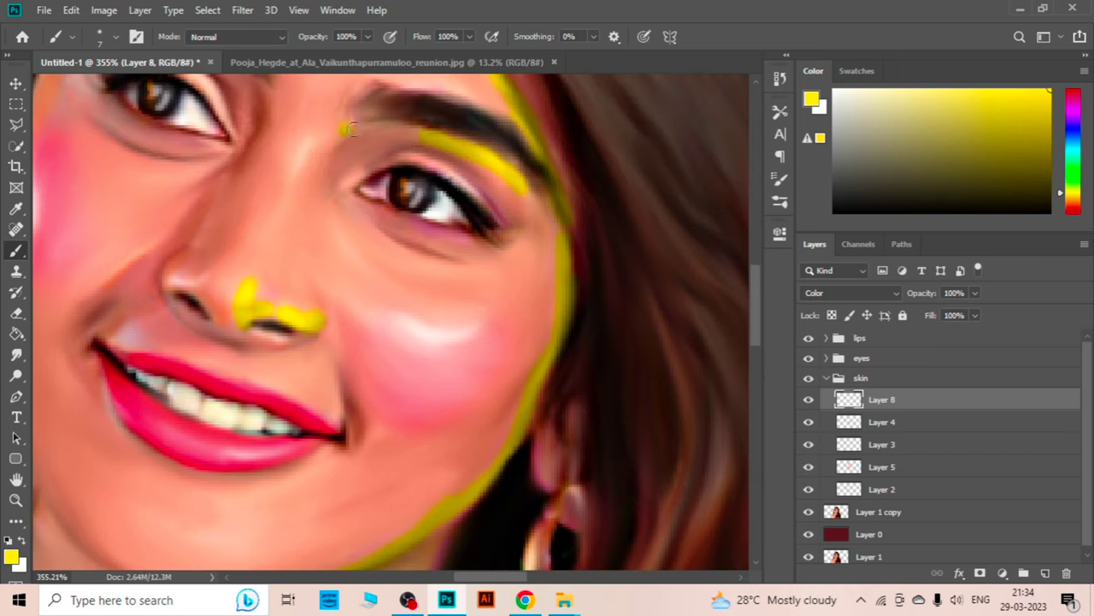
pyautogui.scroll(1, 351, 129)
pyautogui.moveTo(359, 137); pyautogui.dragTo(417, 138)
pyautogui.scroll(-1, 419, 141)
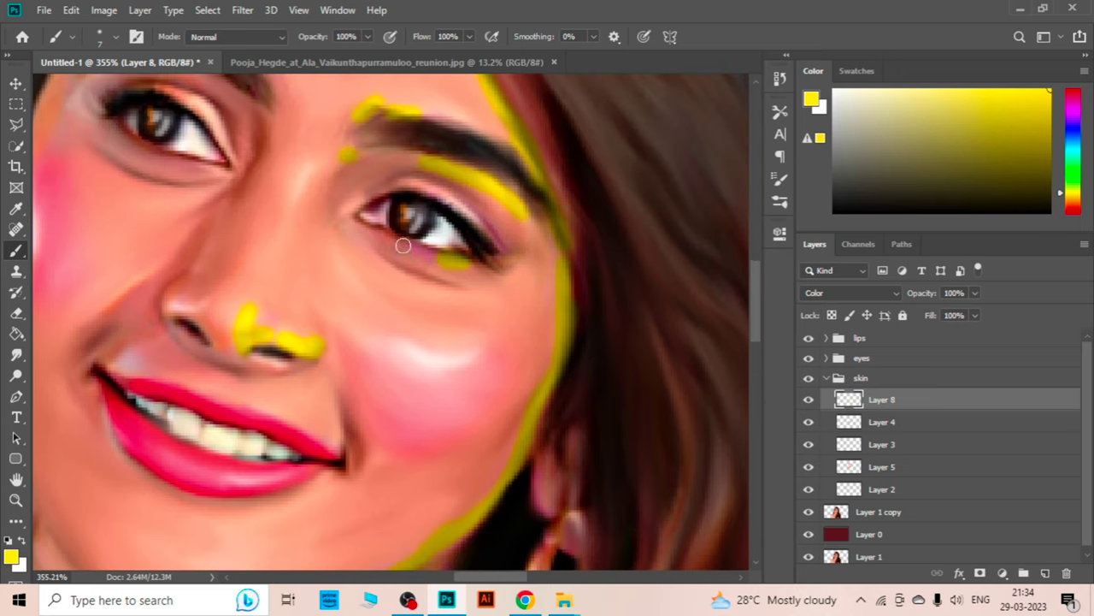
pyautogui.scroll(-3, 496, 244)
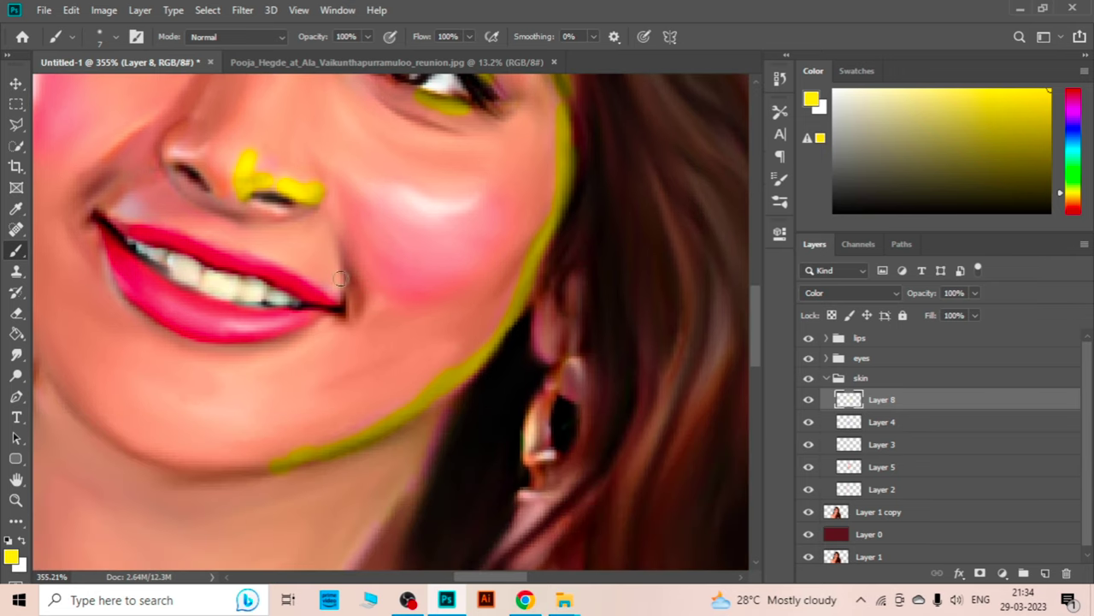
pyautogui.hotkey('ctrl', '0')
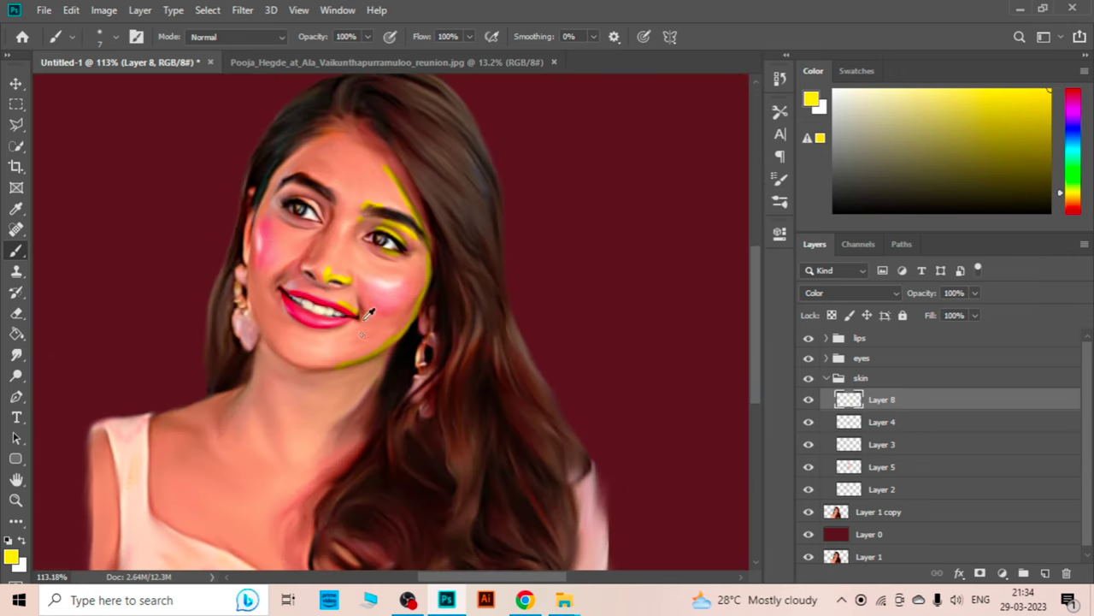
pyautogui.press('v')
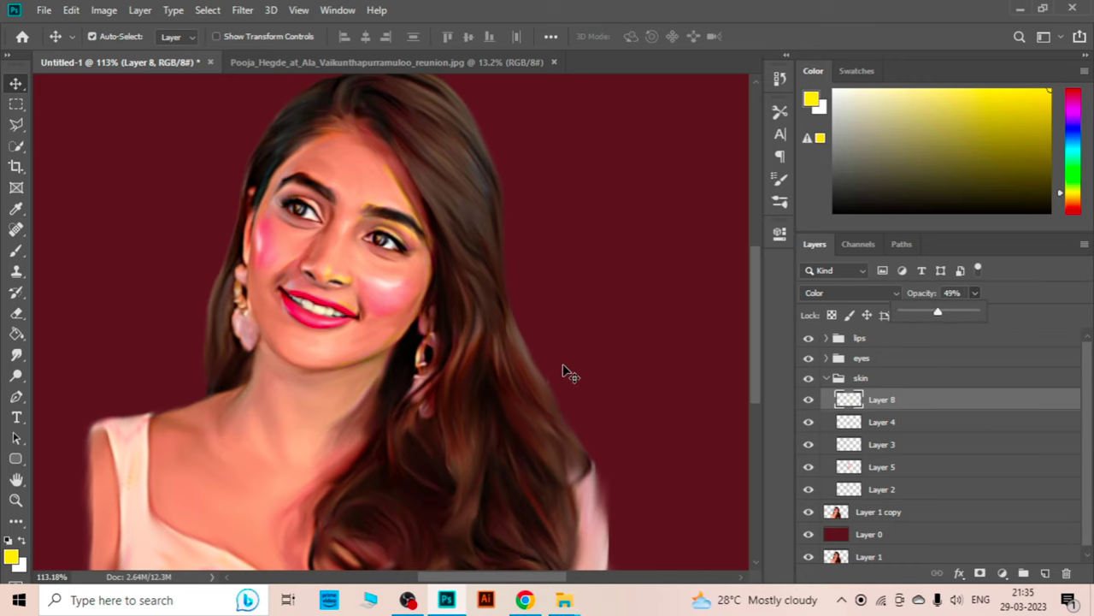
# Check the lips group's fill, collapse the skin group, and add Group 1 above lips
pyautogui.click(562, 364)
pyautogui.scroll(-2, 562, 364)
pyautogui.click(889, 339)
pyautogui.click(975, 316)
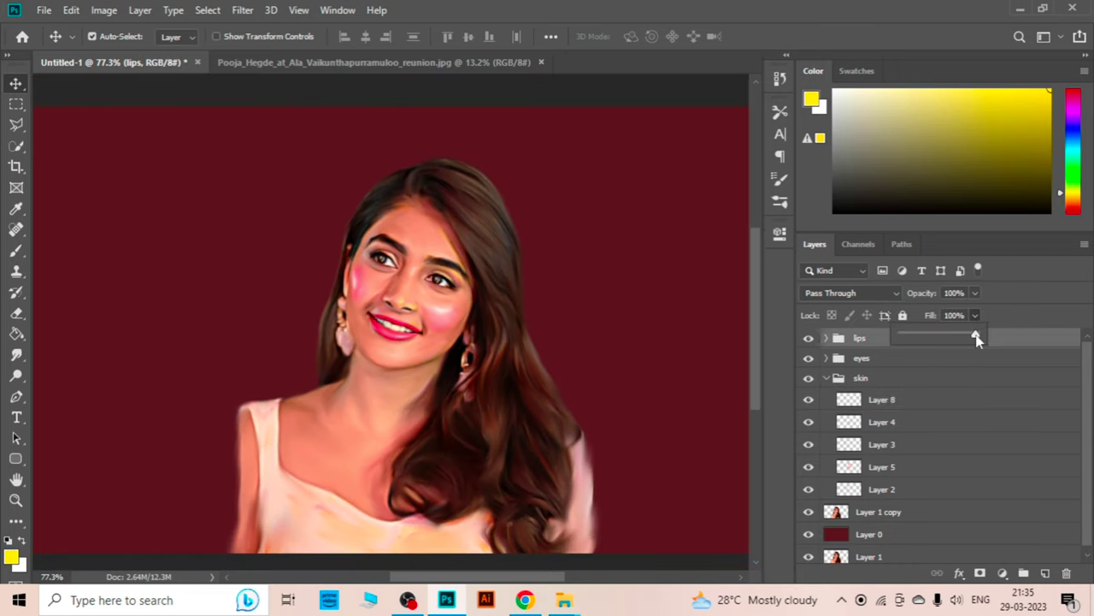
pyautogui.click(230, 291)
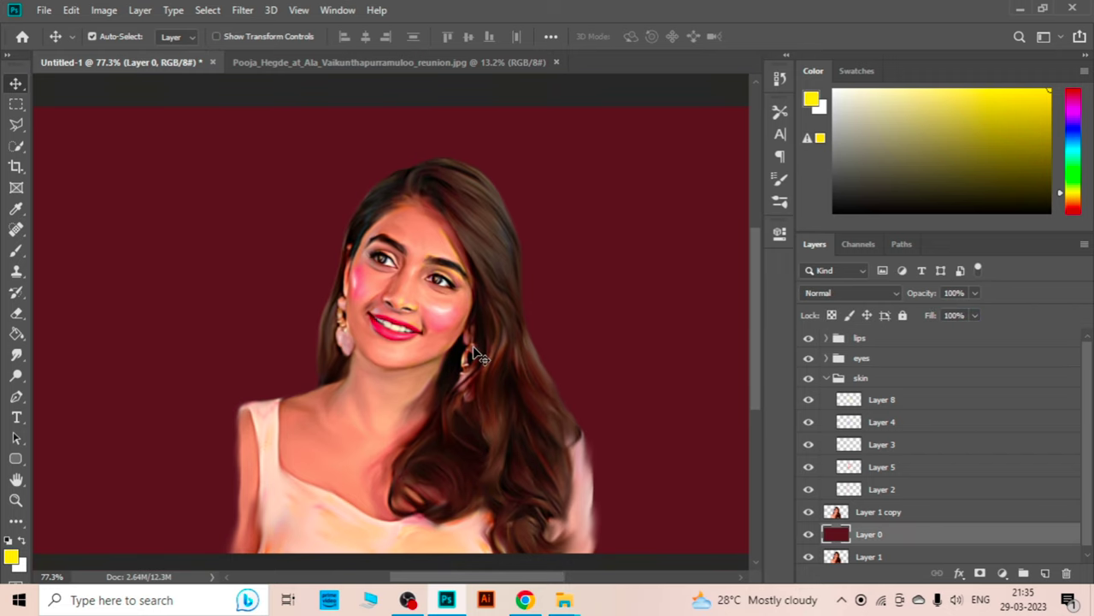
pyautogui.scroll(-1, 430, 314)
pyautogui.scroll(1, 430, 314)
pyautogui.scroll(-2, 430, 314)
pyautogui.click(826, 378)
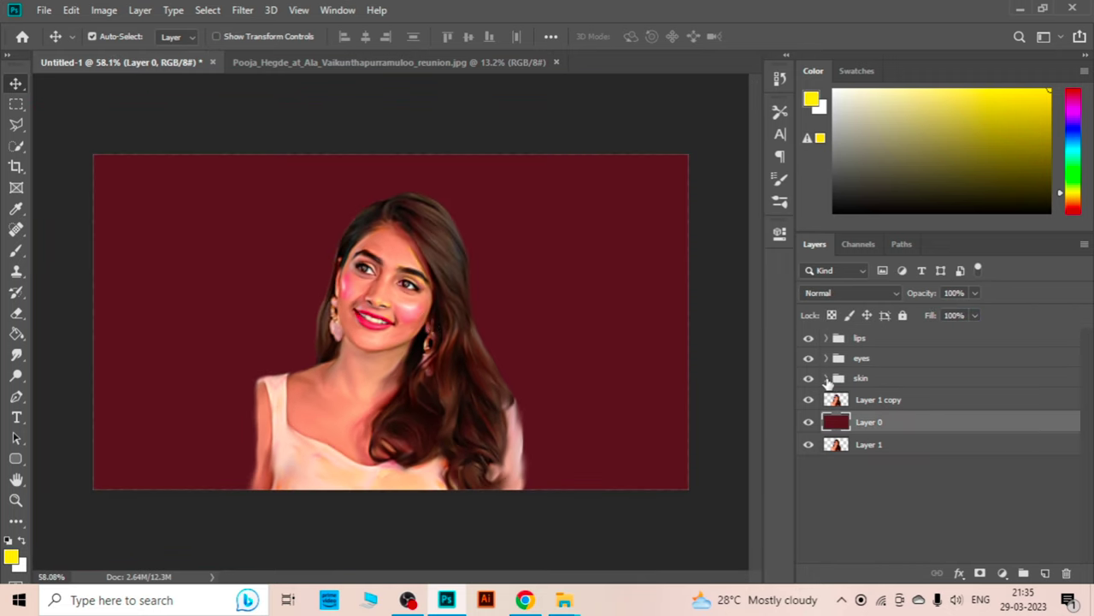
pyautogui.click(1023, 573)
# Name the group 'hair' and add a Color-blend layer with an orange paint colour
pyautogui.doubleClick(871, 338)
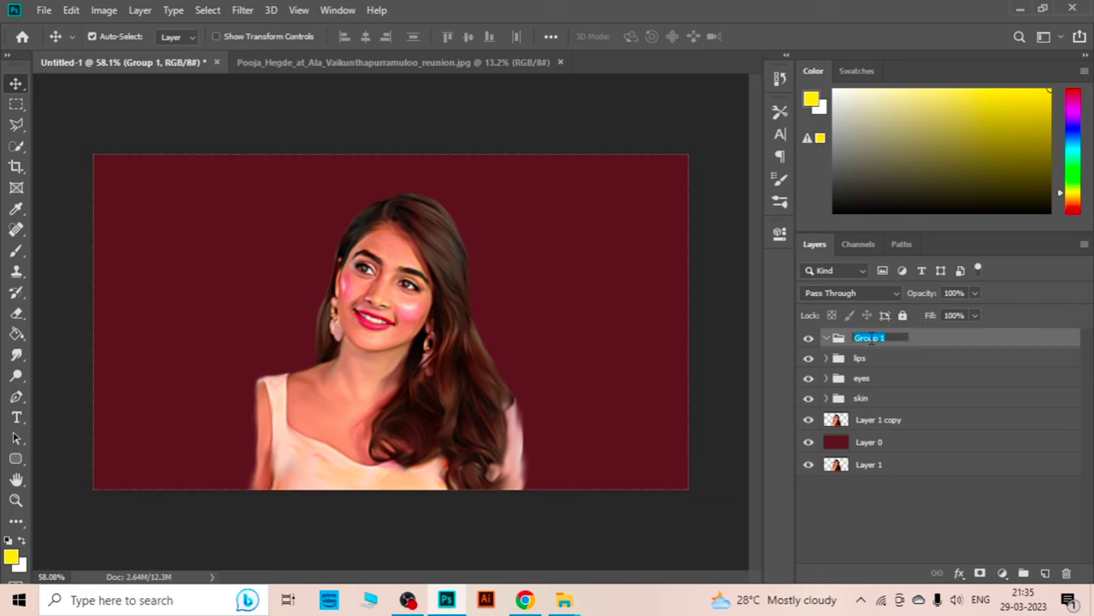
pyautogui.click(1044, 572)
pyautogui.press('b')
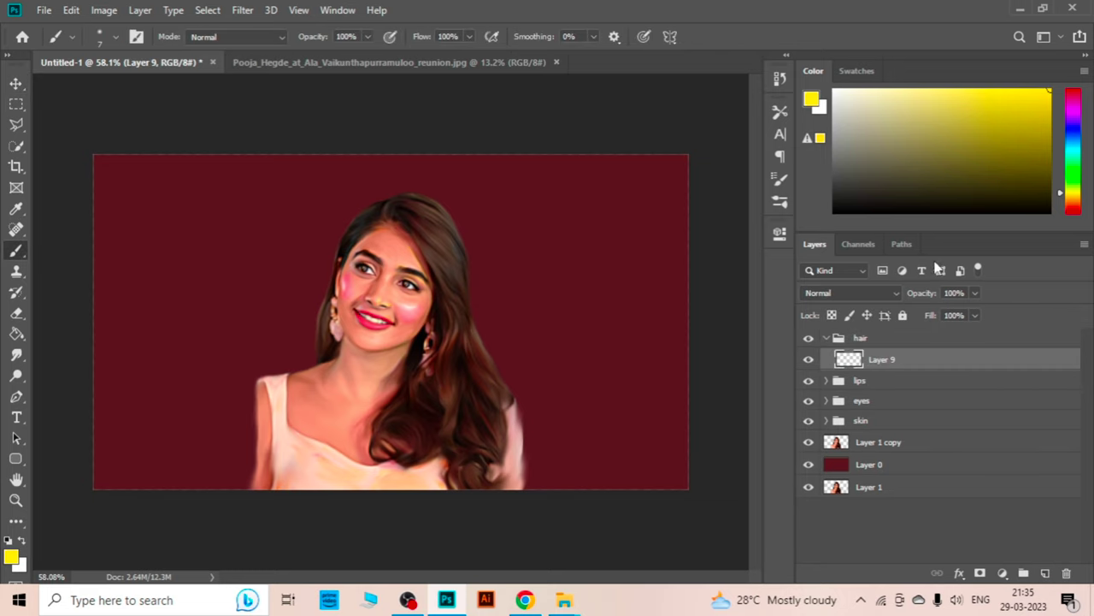
pyautogui.click(851, 292)
pyautogui.click(811, 557)
pyautogui.click(1073, 206)
# Zoom in on the hairline and brush orange over the hair
pyautogui.press('z')
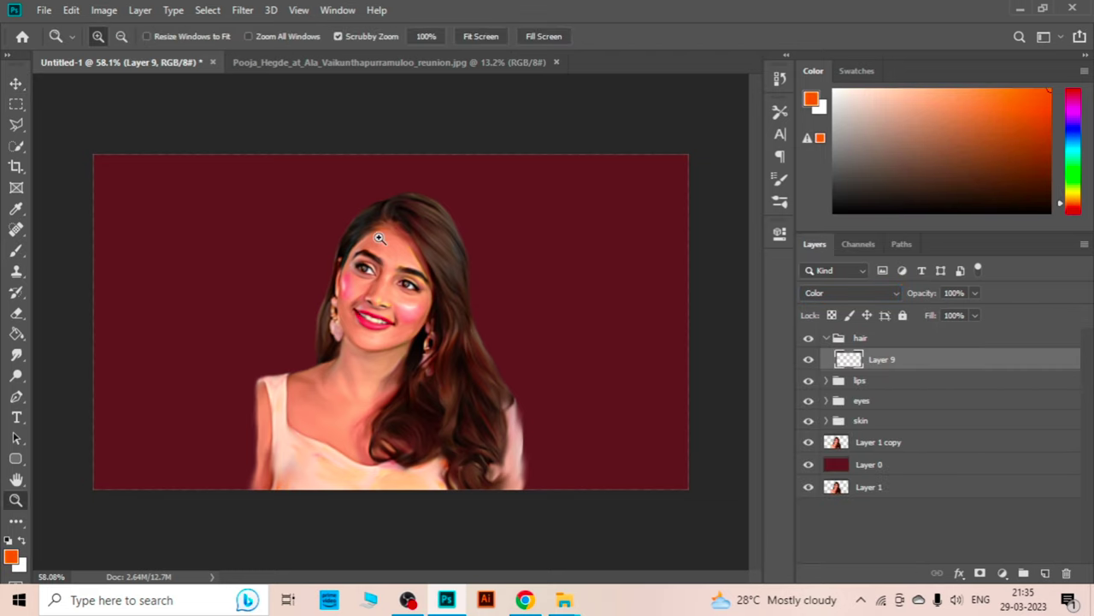
pyautogui.click(336, 222)
pyautogui.press('b')
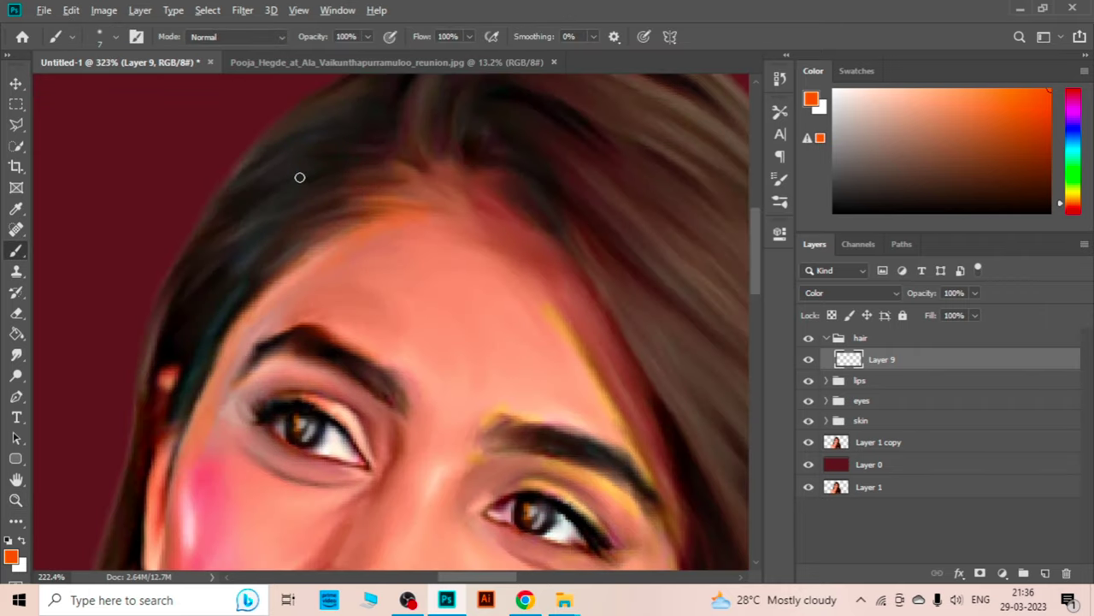
pyautogui.scroll(-2, 299, 177)
pyautogui.scroll(-2, 169, 313)
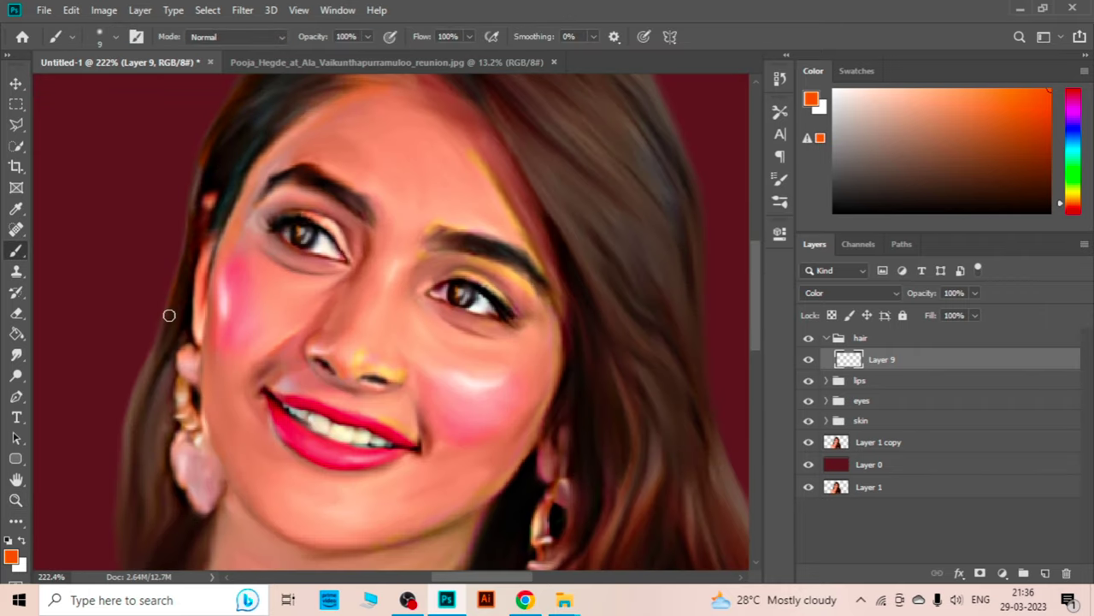
pyautogui.scroll(-2, 128, 307)
pyautogui.scroll(-2, 128, 308)
pyautogui.scroll(4, 274, 183)
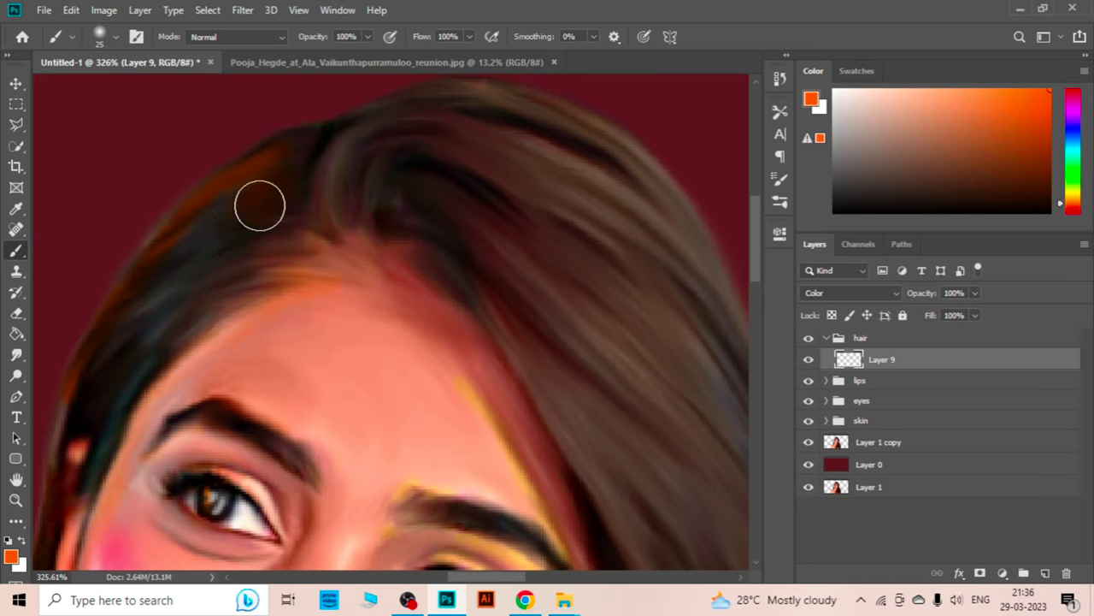
pyautogui.scroll(-4, 151, 310)
pyautogui.scroll(-4, 359, 225)
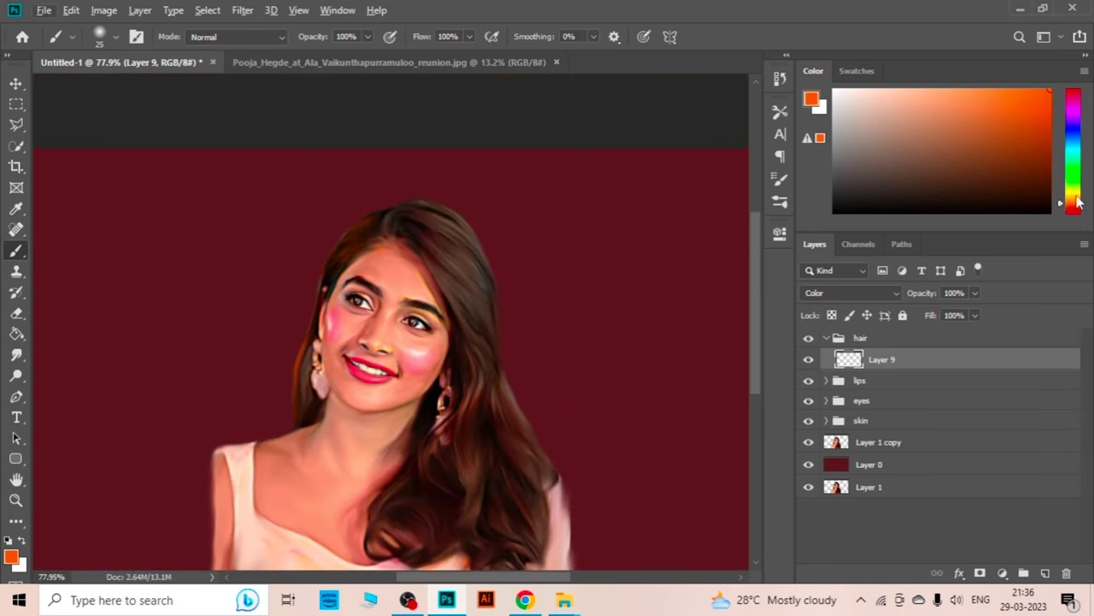
# Add yellow strokes to the hair and lower the tint layer's fill
pyautogui.moveTo(1077, 202); pyautogui.dragTo(1075, 195)
pyautogui.scroll(3, 520, 296)
pyautogui.scroll(-3, 357, 417)
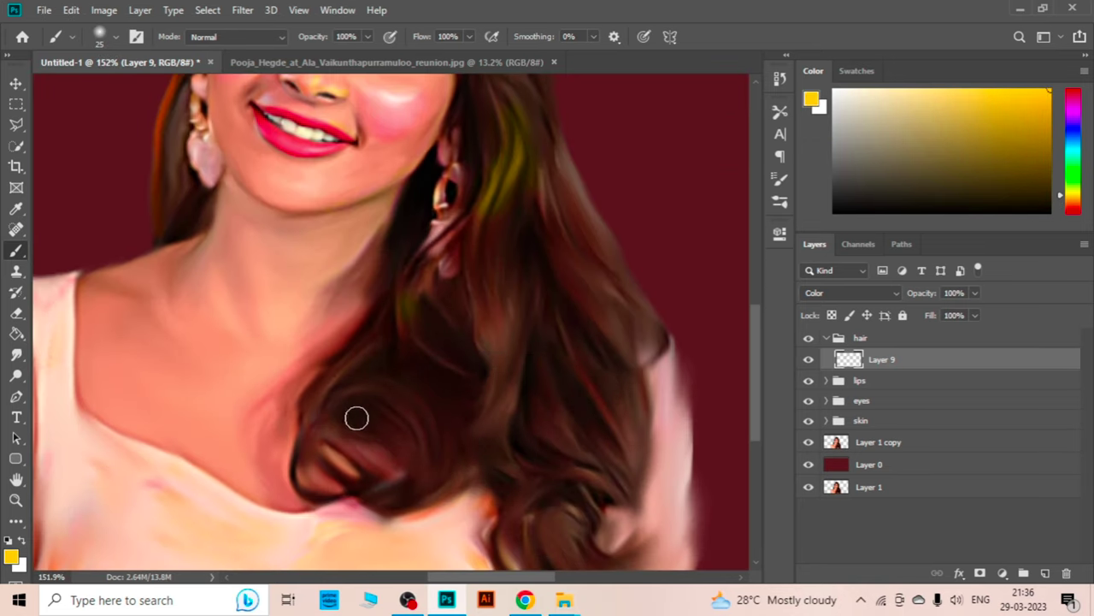
pyautogui.scroll(-3, 618, 355)
pyautogui.scroll(-3, 450, 293)
pyautogui.press('v')
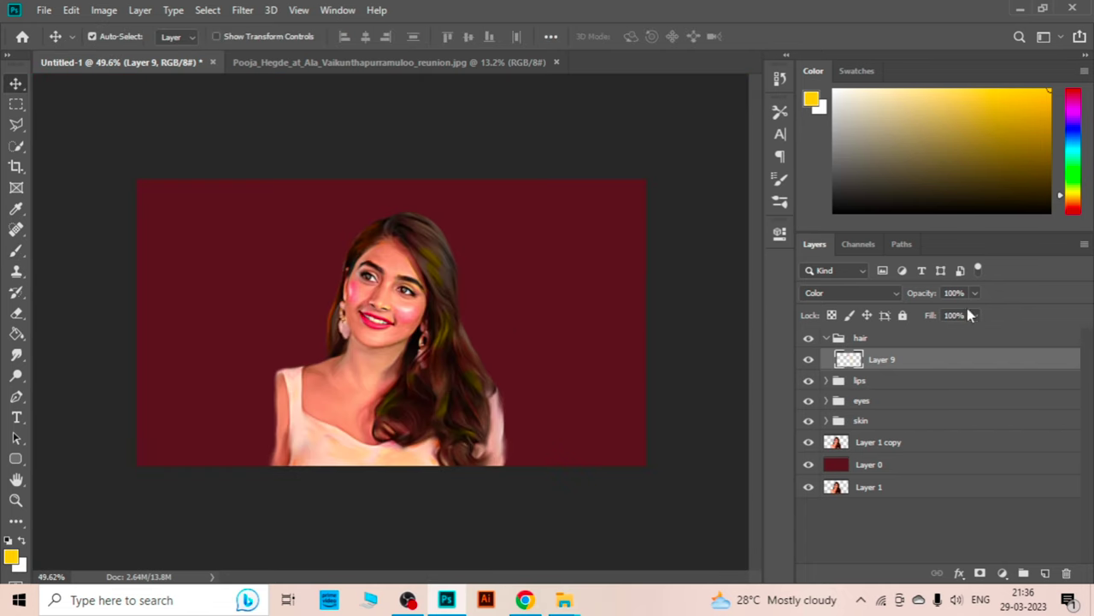
pyautogui.moveTo(926, 342); pyautogui.dragTo(906, 338)
pyautogui.scroll(3, 419, 322)
# Lower Layer 8's fill and set Layer 3's fill to 65%
pyautogui.click(975, 315)
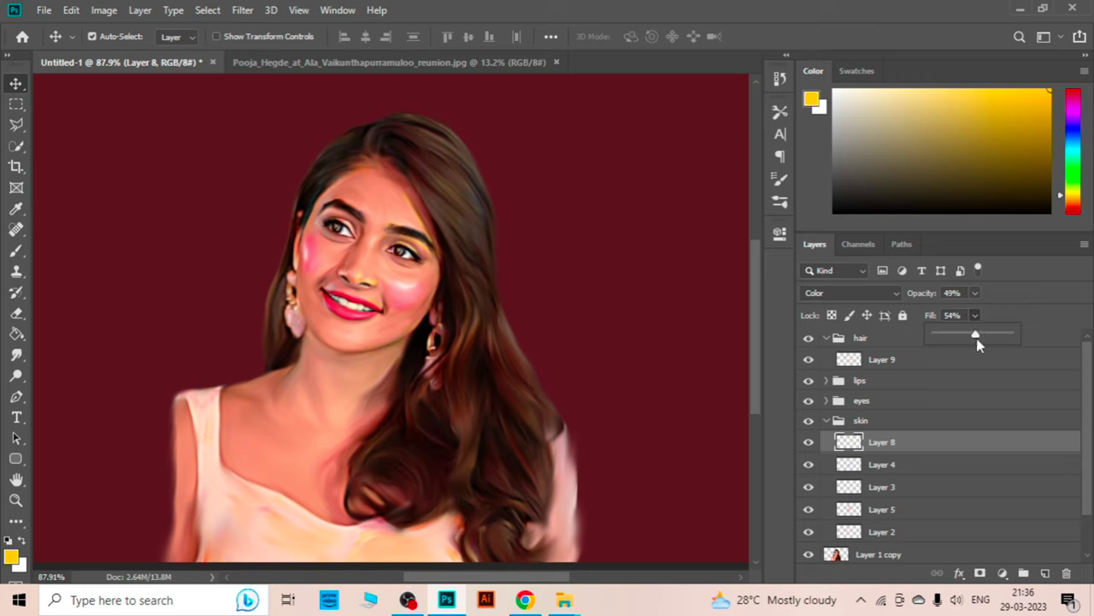
pyautogui.click(622, 416)
pyautogui.scroll(-3, 616, 416)
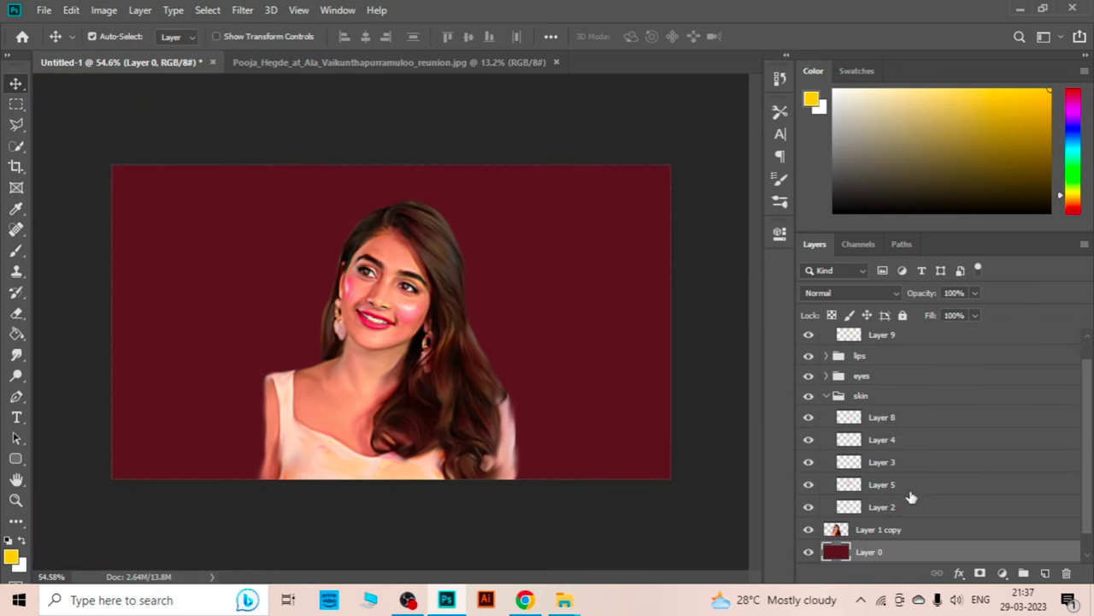
pyautogui.click(889, 440)
pyautogui.click(889, 462)
pyautogui.click(975, 315)
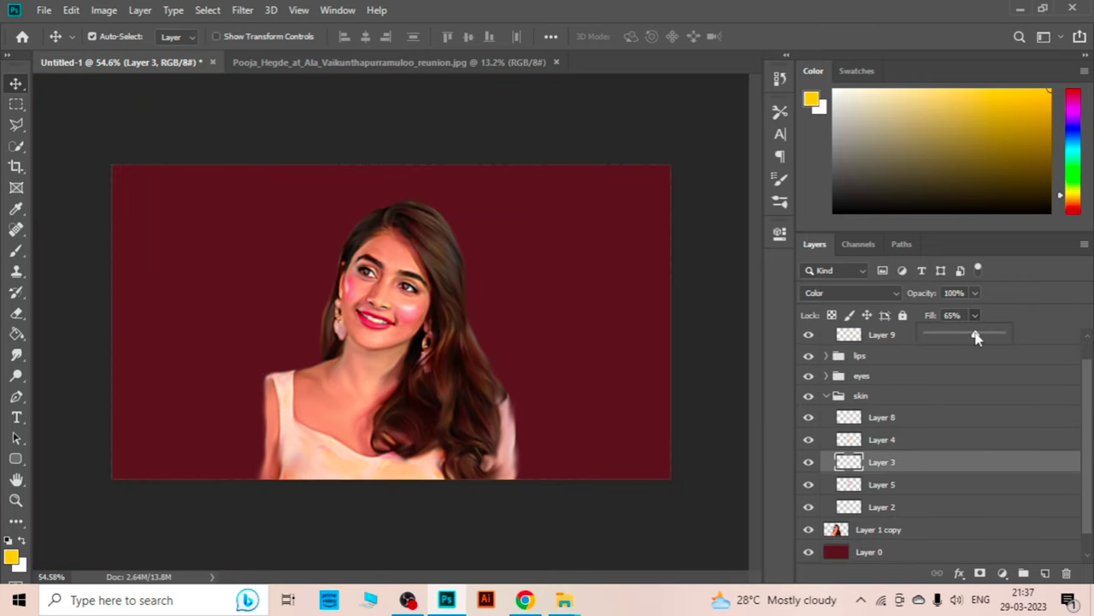
pyautogui.click(740, 380)
# Collapse the skin group, add a layer above dark red Layer 0, and choose the cloud brush
pyautogui.scroll(2, 416, 354)
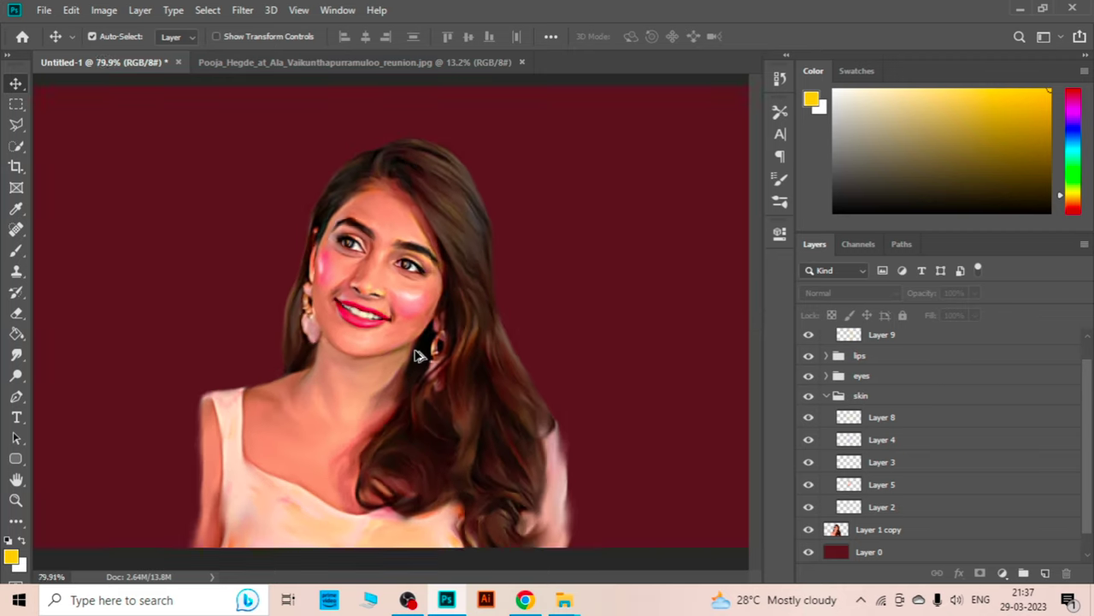
pyautogui.click(826, 395)
pyautogui.click(868, 440)
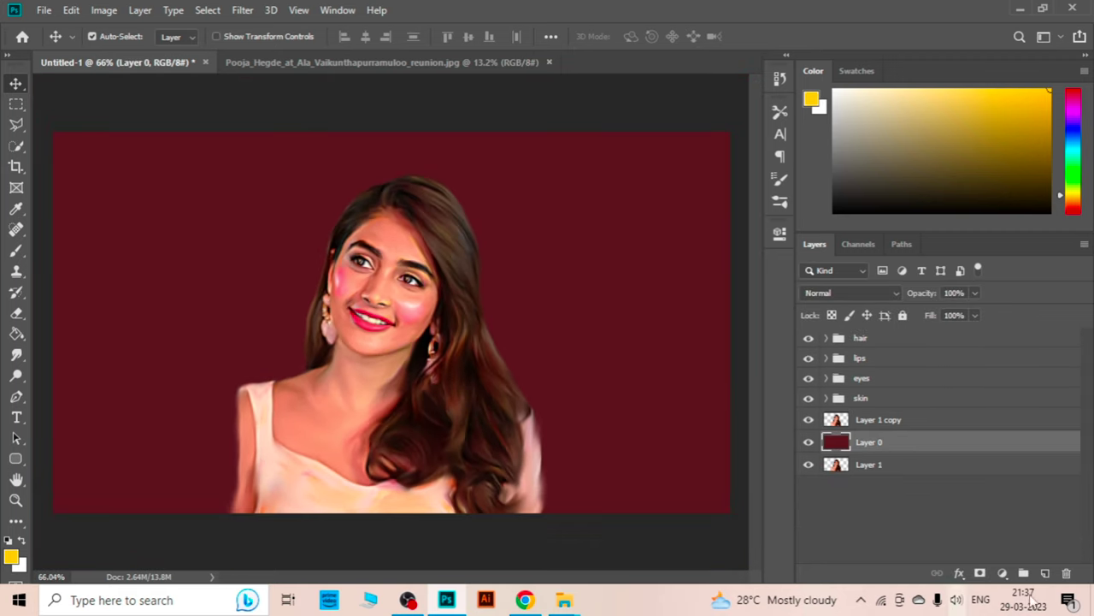
pyautogui.hotkey('ctrl', 'shift', 'alt', 'n')
pyautogui.press('b')
pyautogui.click(678, 410)
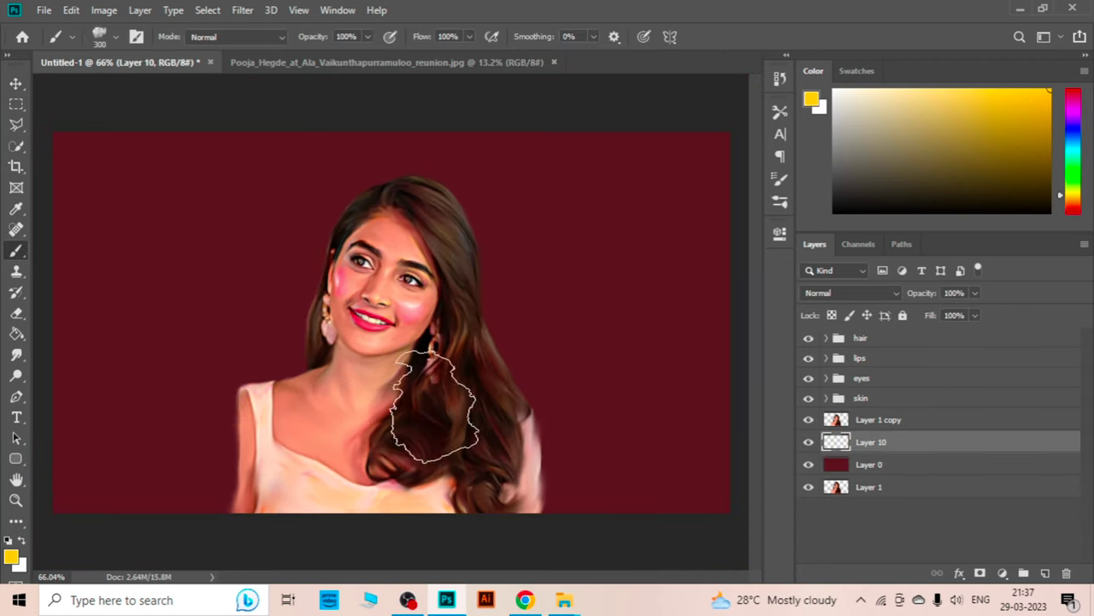
# Paint brown, dark brown and orange clouds across the left and right background
pyautogui.click(1015, 138)
pyautogui.click(994, 166)
pyautogui.moveTo(94, 325)
pyautogui.mouseDown()
pyautogui.moveTo(419, 367)
pyautogui.moveTo(330, 530)
pyautogui.mouseUp()
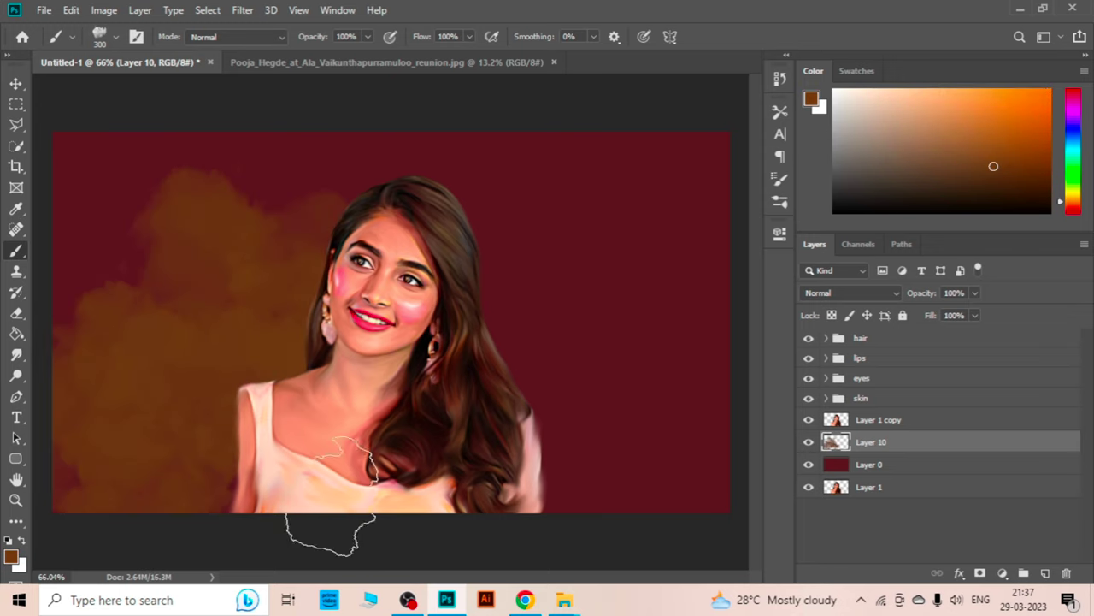
pyautogui.click(1034, 208)
pyautogui.moveTo(513, 359); pyautogui.dragTo(638, 208)
pyautogui.click(1027, 145)
pyautogui.moveTo(556, 283)
pyautogui.mouseDown()
pyautogui.moveTo(708, 415)
pyautogui.moveTo(684, 479)
pyautogui.mouseUp()
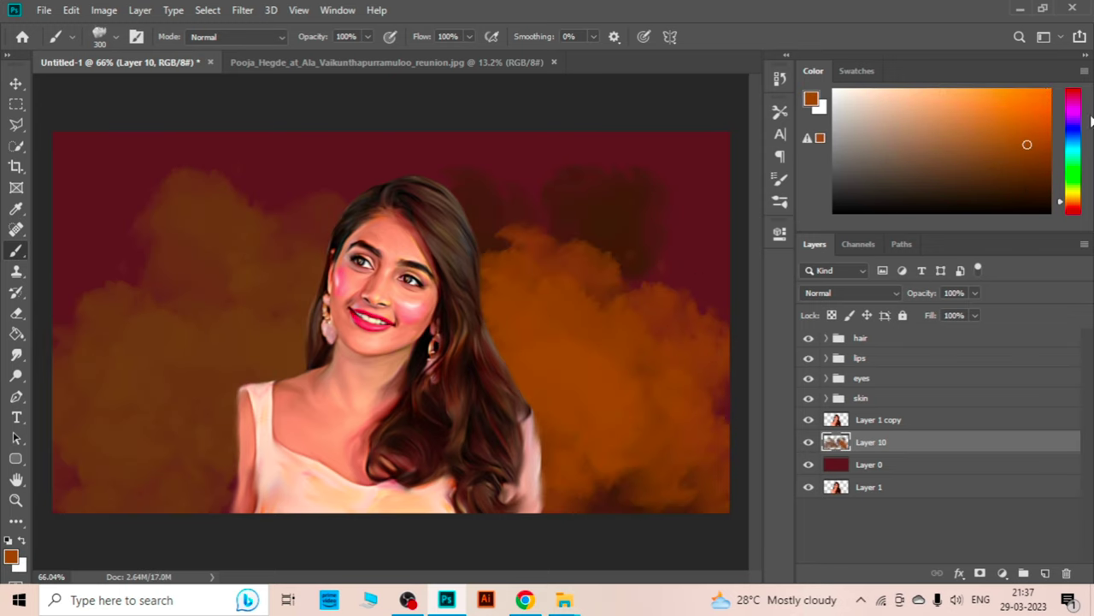
pyautogui.moveTo(90, 162)
pyautogui.mouseDown()
pyautogui.moveTo(85, 362)
pyautogui.moveTo(102, 452)
pyautogui.mouseUp()
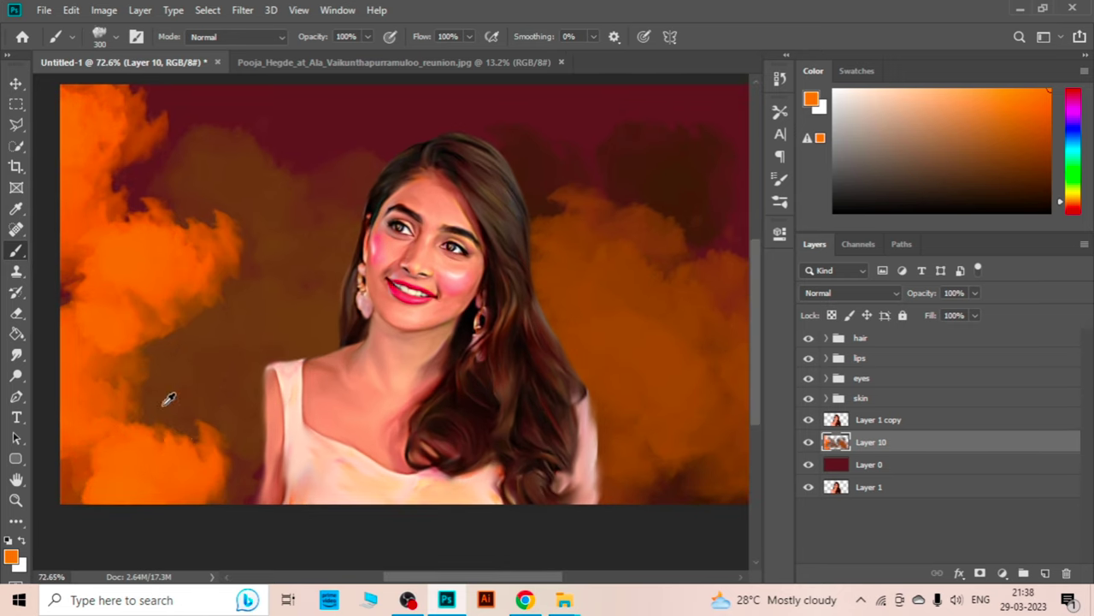
# At 52% brush opacity, layer translucent light-orange clouds over the left background
pyautogui.click(997, 113)
pyautogui.click(366, 37)
pyautogui.moveTo(376, 62); pyautogui.dragTo(349, 61)
pyautogui.moveTo(162, 171); pyautogui.dragTo(196, 513)
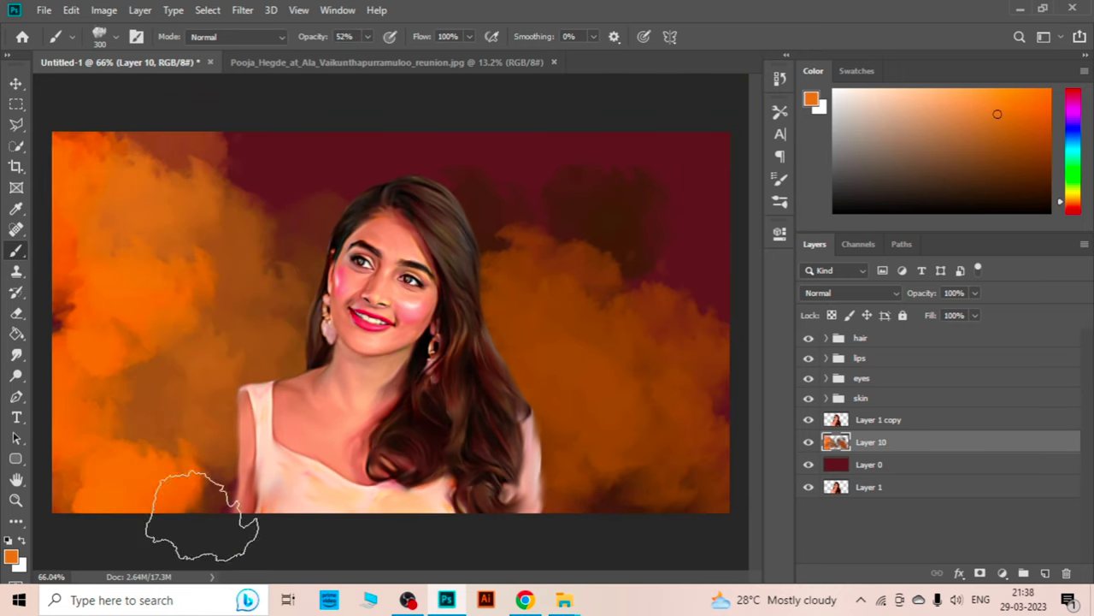
pyautogui.moveTo(222, 171)
pyautogui.mouseDown()
pyautogui.moveTo(299, 288)
pyautogui.moveTo(616, 306)
pyautogui.mouseUp()
# Paint yellow and orange clouds across the right background
pyautogui.click(1073, 192)
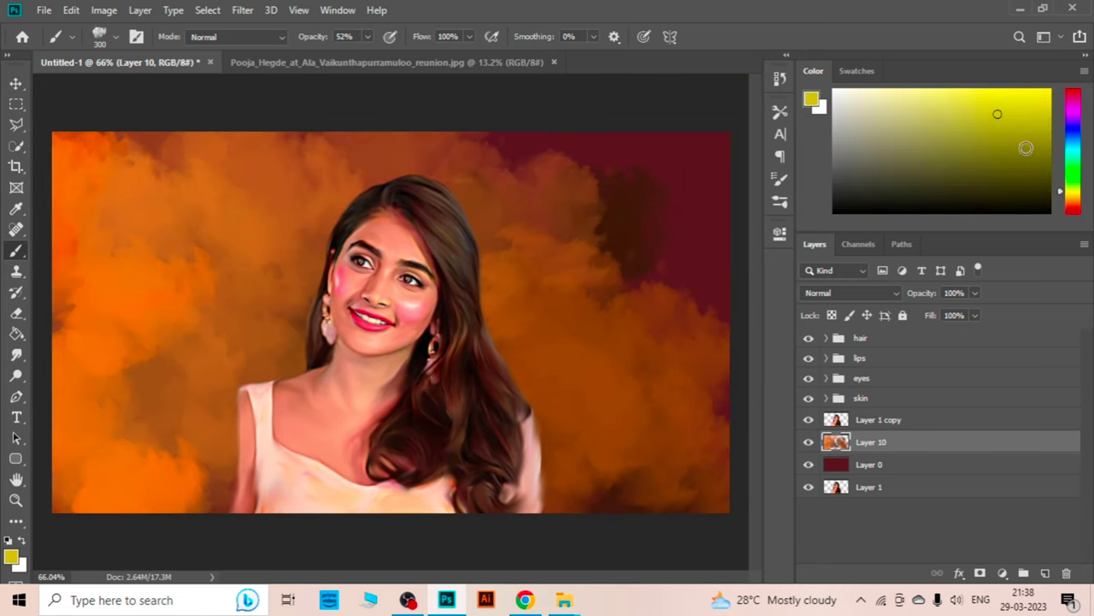
pyautogui.click(1023, 118)
pyautogui.moveTo(667, 214)
pyautogui.mouseDown()
pyautogui.moveTo(501, 171)
pyautogui.moveTo(533, 342)
pyautogui.moveTo(421, 500)
pyautogui.moveTo(129, 359)
pyautogui.mouseUp()
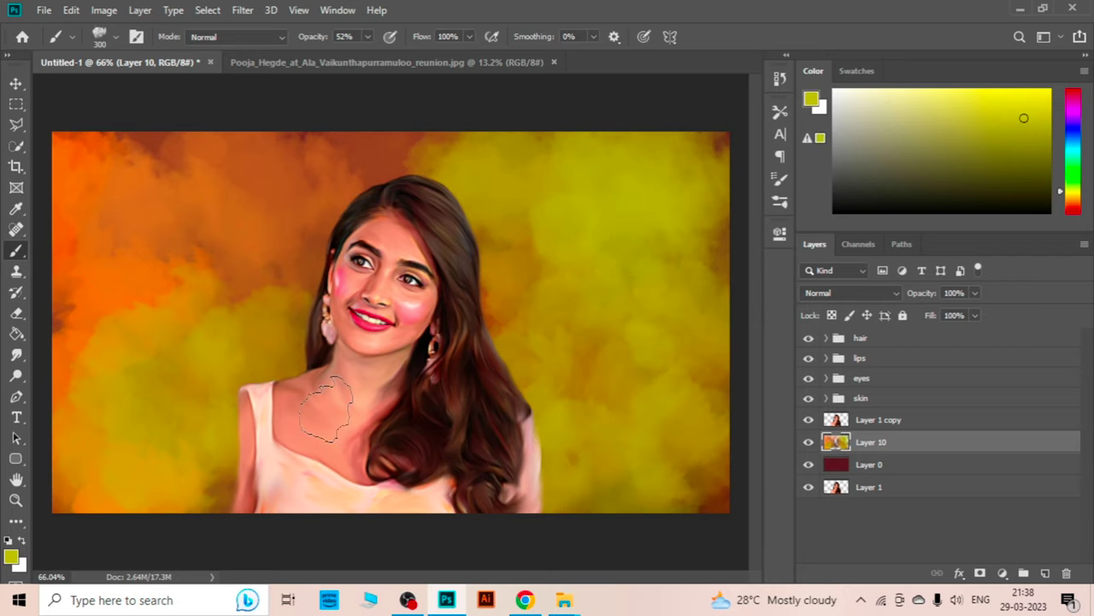
pyautogui.click(1073, 202)
pyautogui.click(1022, 113)
pyautogui.moveTo(552, 317); pyautogui.dragTo(196, 288)
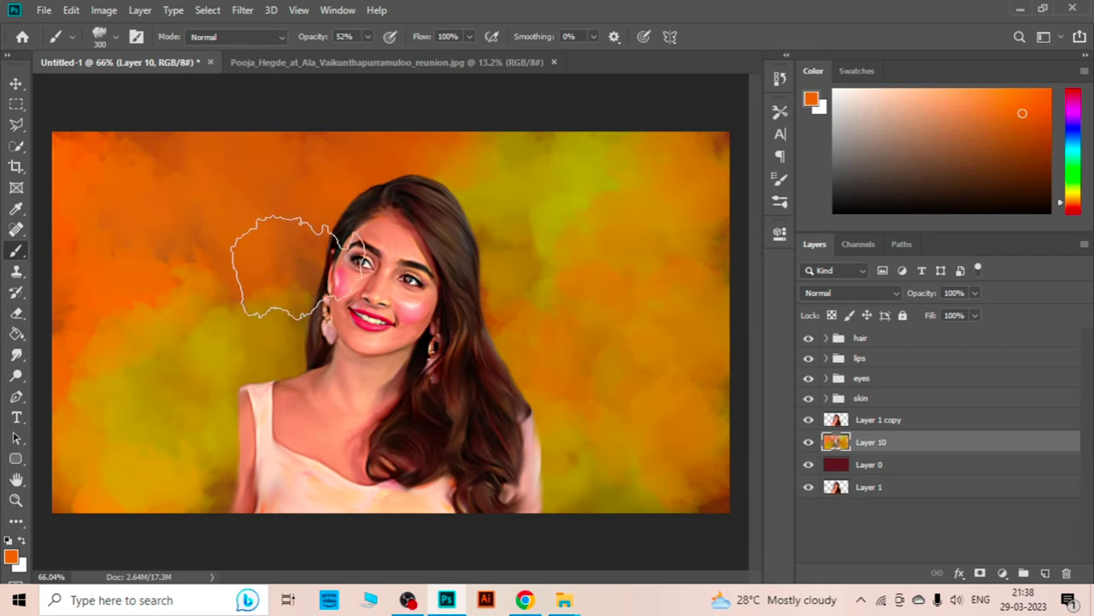
# Darken the left background and corners with dark brown cloud strokes
pyautogui.click(1009, 165)
pyautogui.moveTo(291, 239)
pyautogui.mouseDown()
pyautogui.moveTo(411, 397)
pyautogui.moveTo(567, 488)
pyautogui.mouseUp()
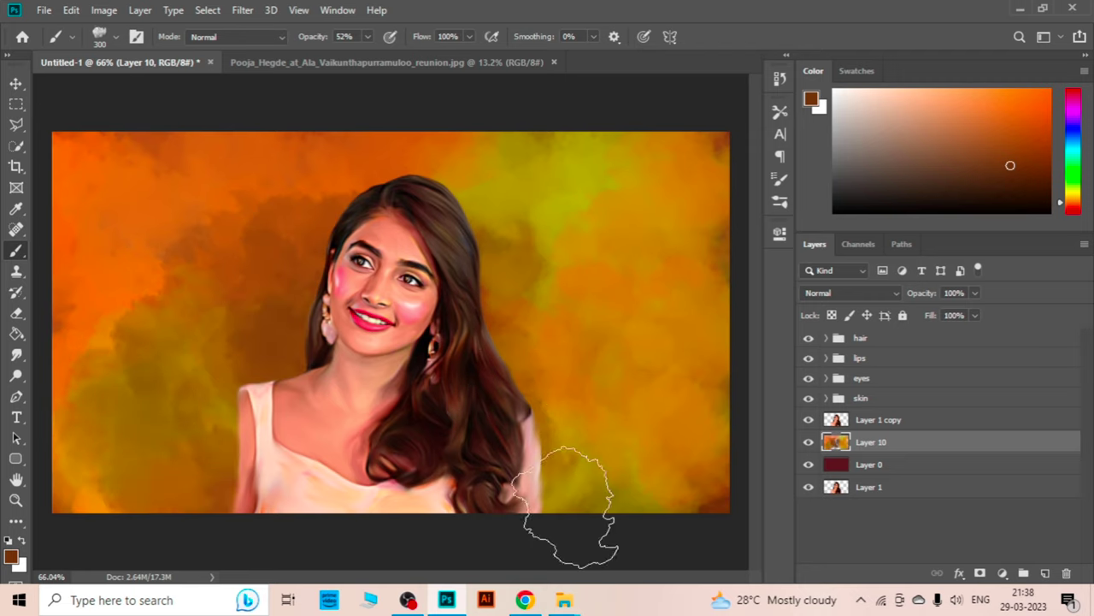
pyautogui.moveTo(176, 256); pyautogui.dragTo(728, 219)
pyautogui.scroll(-1, 171, 342)
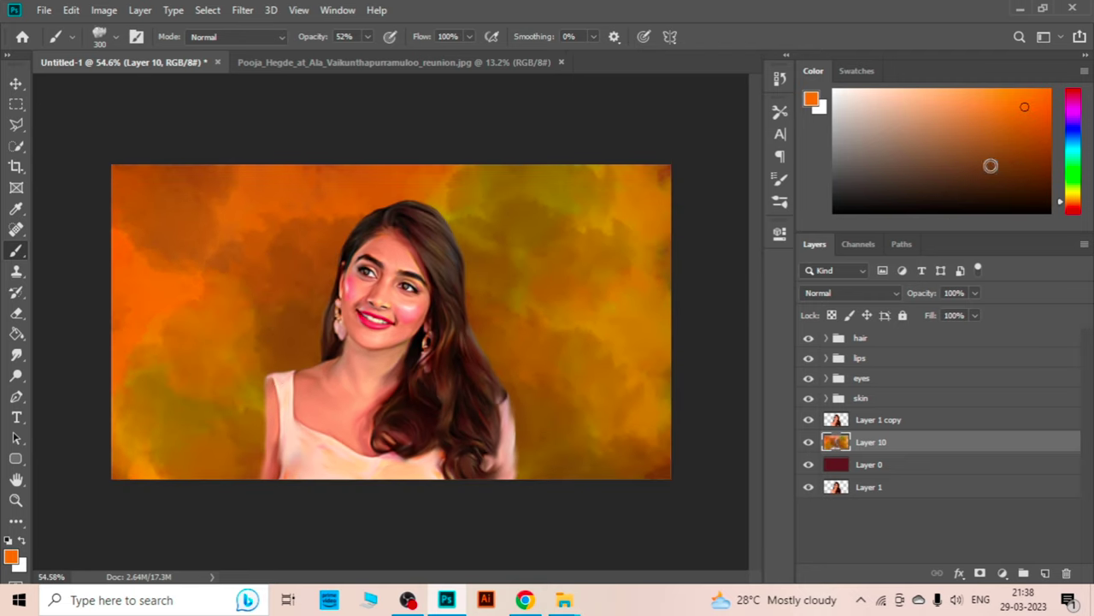
pyautogui.moveTo(171, 342); pyautogui.dragTo(256, 385)
pyautogui.scroll(1, 396, 327)
pyautogui.scroll(-1, 678, 252)
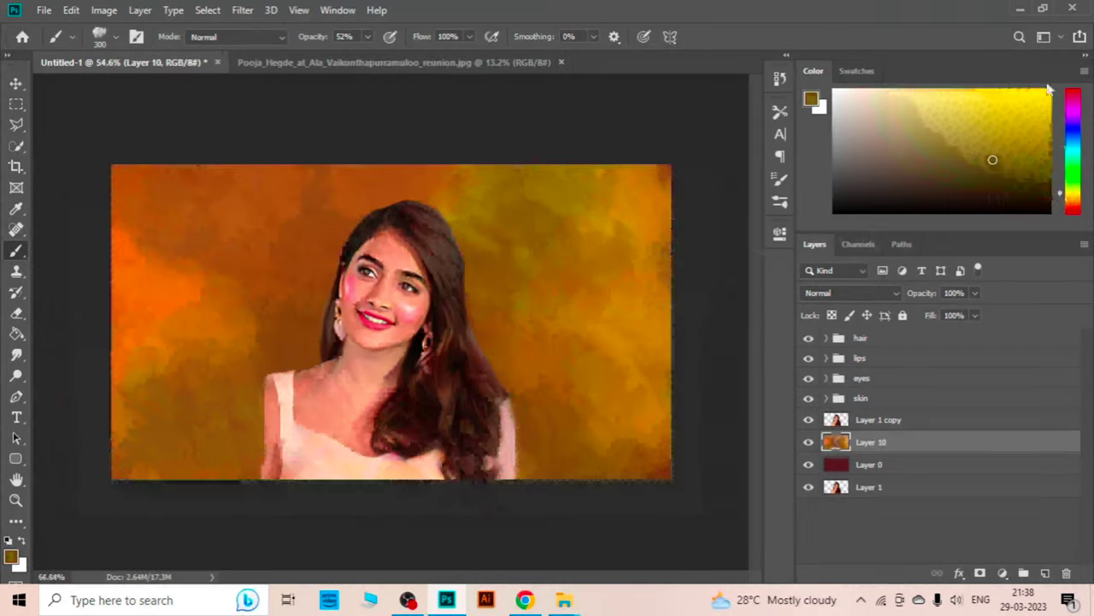
pyautogui.moveTo(813, 71); pyautogui.dragTo(935, 64)
# Paint dark olive into the right-centre and orange into the lower-left background
pyautogui.click(1060, 486)
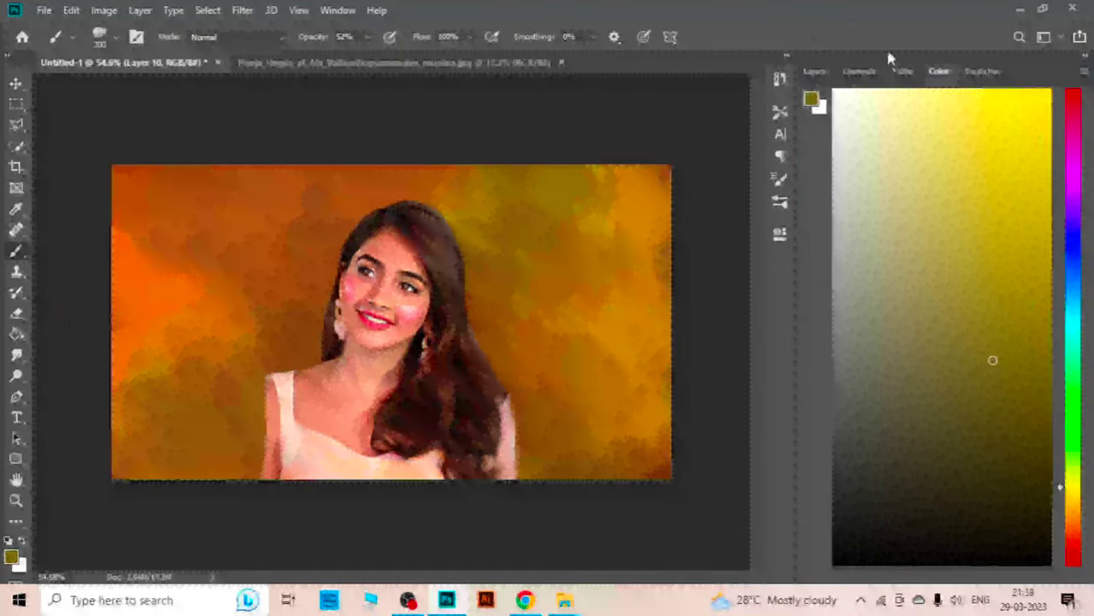
pyautogui.keyDown('alt'); pyautogui.click(448, 253); pyautogui.keyUp('alt')
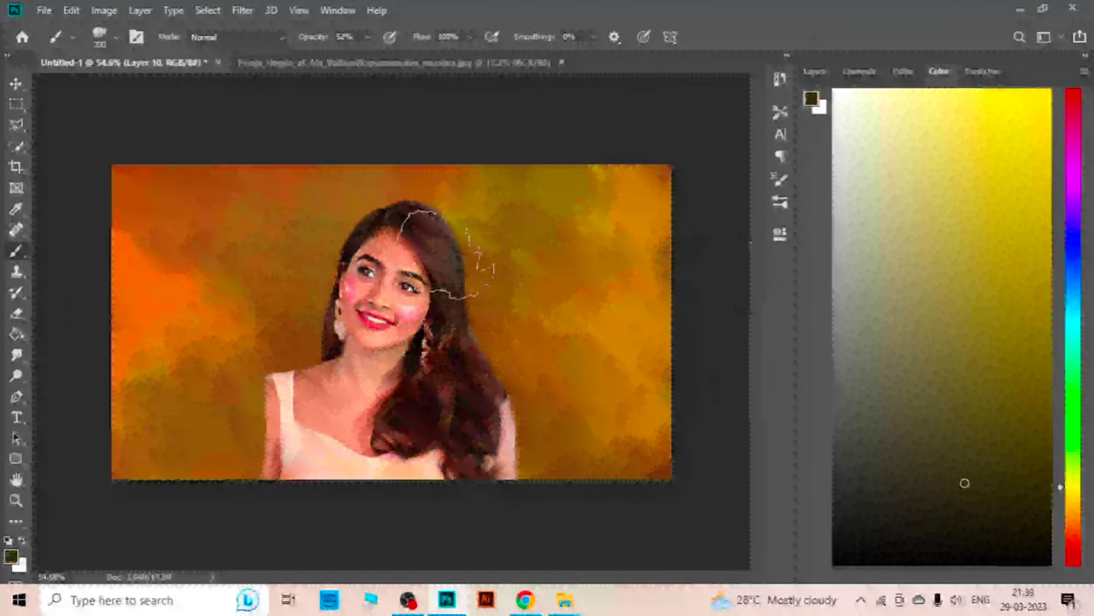
pyautogui.moveTo(446, 254); pyautogui.dragTo(564, 401)
pyautogui.keyDown('alt'); pyautogui.click(637, 329); pyautogui.keyUp('alt')
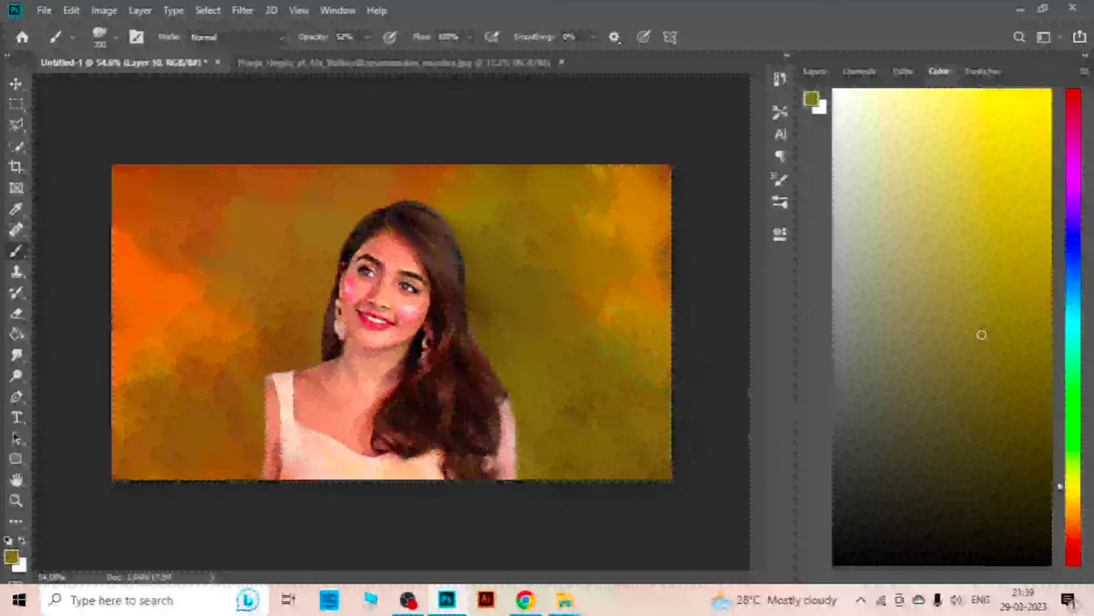
pyautogui.click(1069, 526)
pyautogui.moveTo(128, 377); pyautogui.dragTo(239, 466)
# Lighten the right-centre background with light yellow strokes
pyautogui.scroll(-1, 542, 404)
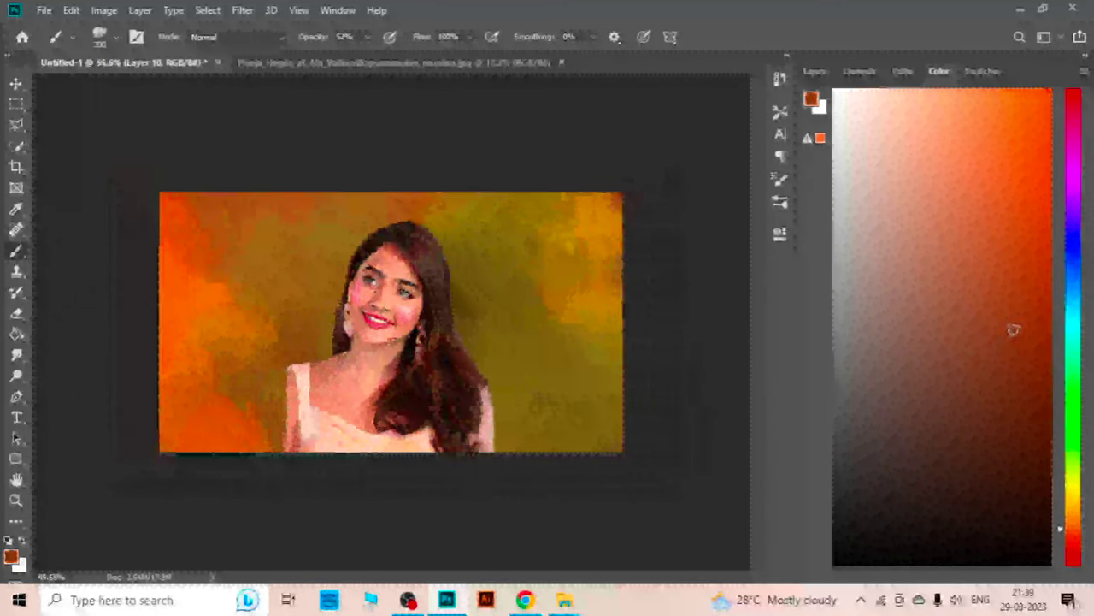
pyautogui.click(1075, 473)
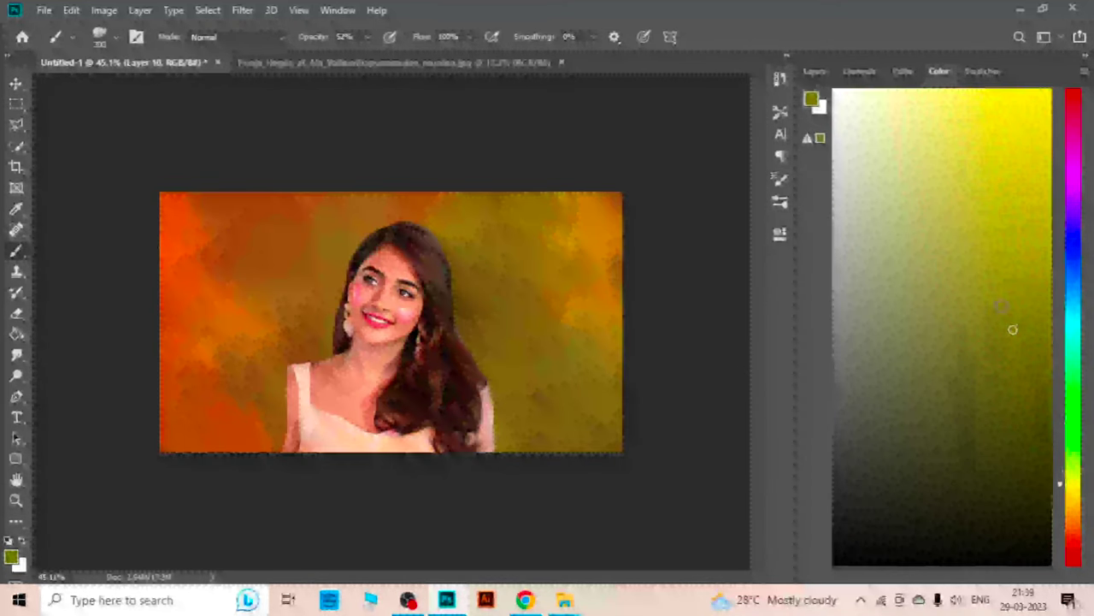
pyautogui.click(944, 212)
pyautogui.moveTo(488, 282); pyautogui.dragTo(547, 419)
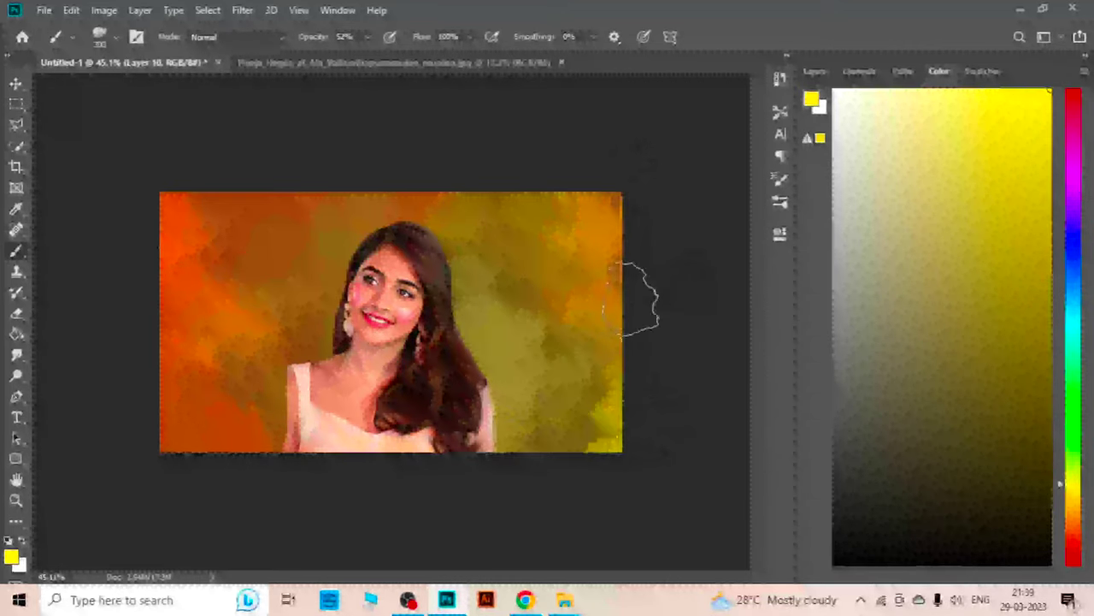
# Lighten the lower-left background with peach strokes
pyautogui.scroll(1, 647, 379)
pyautogui.click(1075, 316)
pyautogui.click(961, 454)
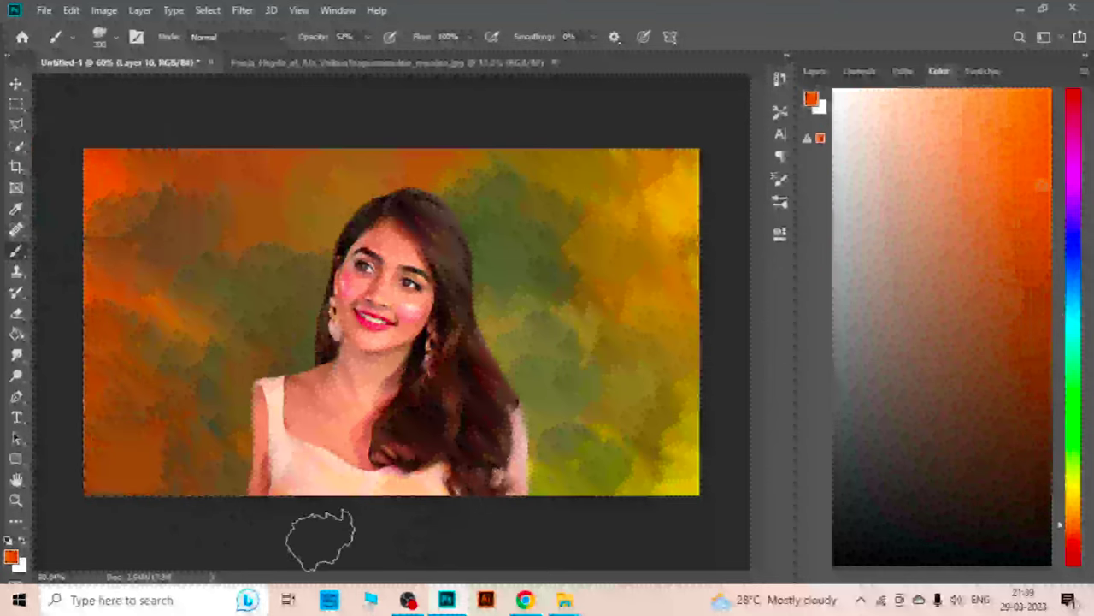
pyautogui.scroll(-1, 608, 501)
pyautogui.scroll(2, 608, 501)
pyautogui.click(927, 122)
pyautogui.moveTo(128, 513); pyautogui.dragTo(239, 274)
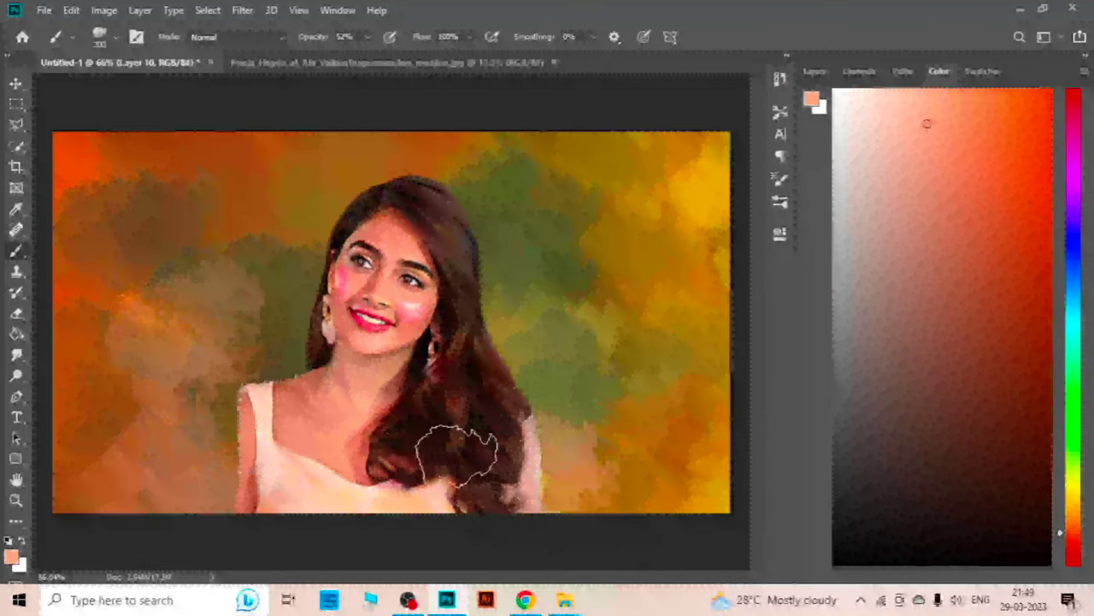
pyautogui.moveTo(119, 376); pyautogui.dragTo(171, 333)
# Add teal to the lower left and orange strokes to the upper and lower left
pyautogui.click(1060, 316)
pyautogui.click(1009, 336)
pyautogui.moveTo(214, 376); pyautogui.dragTo(137, 505)
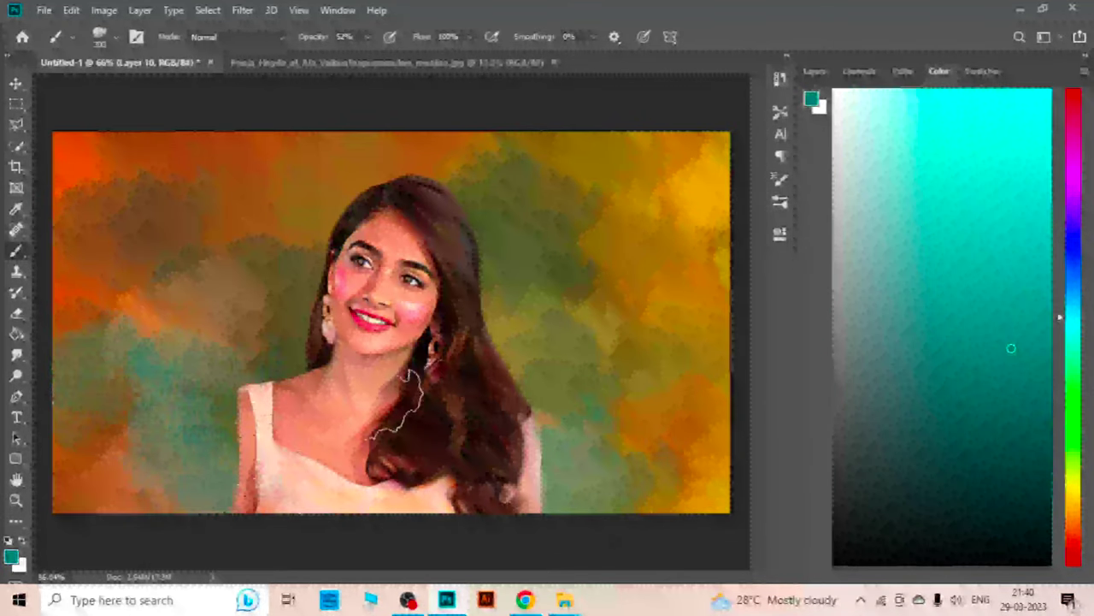
pyautogui.scroll(-1, 561, 486)
pyautogui.keyDown('alt'); pyautogui.click(678, 482); pyautogui.keyUp('alt')
pyautogui.moveTo(124, 205); pyautogui.dragTo(248, 363)
pyautogui.keyDown('alt'); pyautogui.click(300, 285); pyautogui.keyUp('alt')
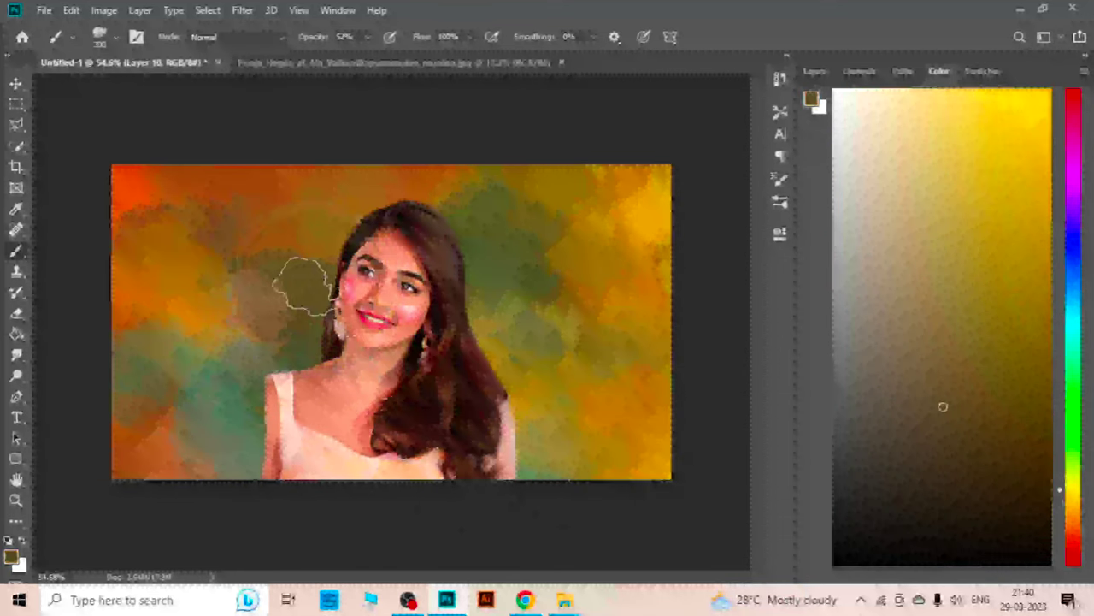
pyautogui.keyDown('alt'); pyautogui.click(136, 208); pyautogui.keyUp('alt')
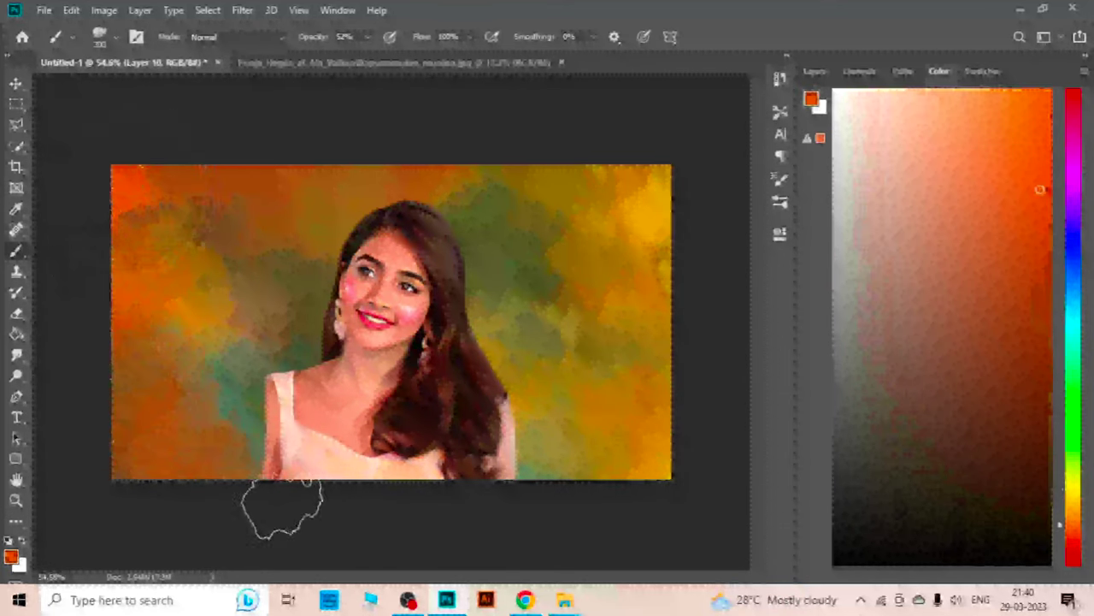
pyautogui.moveTo(257, 475); pyautogui.dragTo(129, 342)
# Add teal strokes left and right, repaint the right side yellow, and restore the colour picker
pyautogui.click(1061, 314)
pyautogui.click(980, 442)
pyautogui.moveTo(282, 359); pyautogui.dragTo(128, 479)
pyautogui.moveTo(530, 325); pyautogui.dragTo(639, 440)
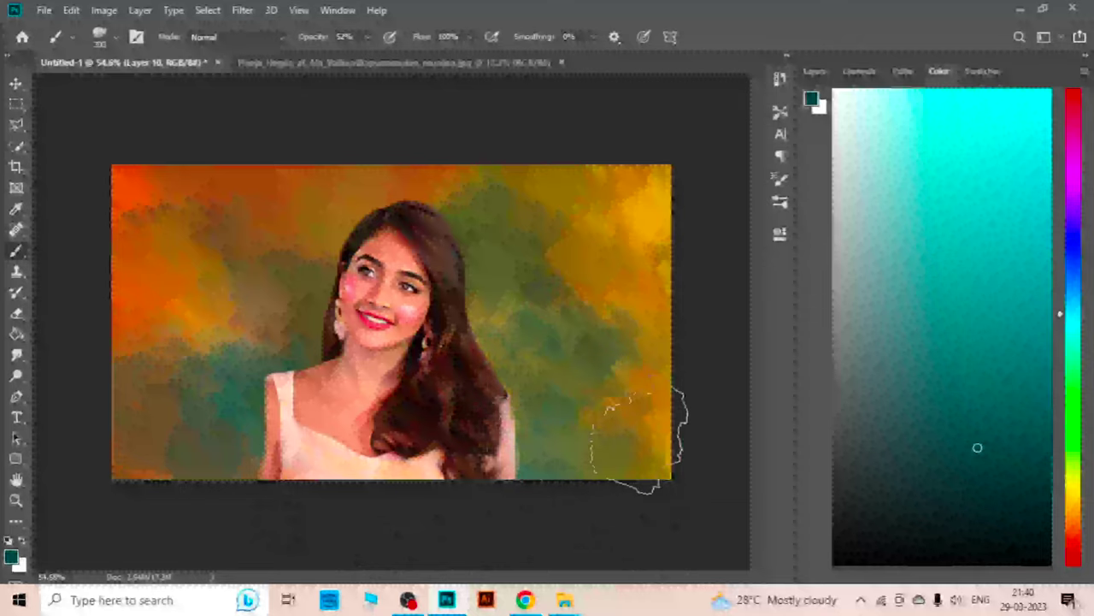
pyautogui.keyDown('alt'); pyautogui.click(655, 166); pyautogui.keyUp('alt')
pyautogui.moveTo(663, 192); pyautogui.dragTo(564, 470)
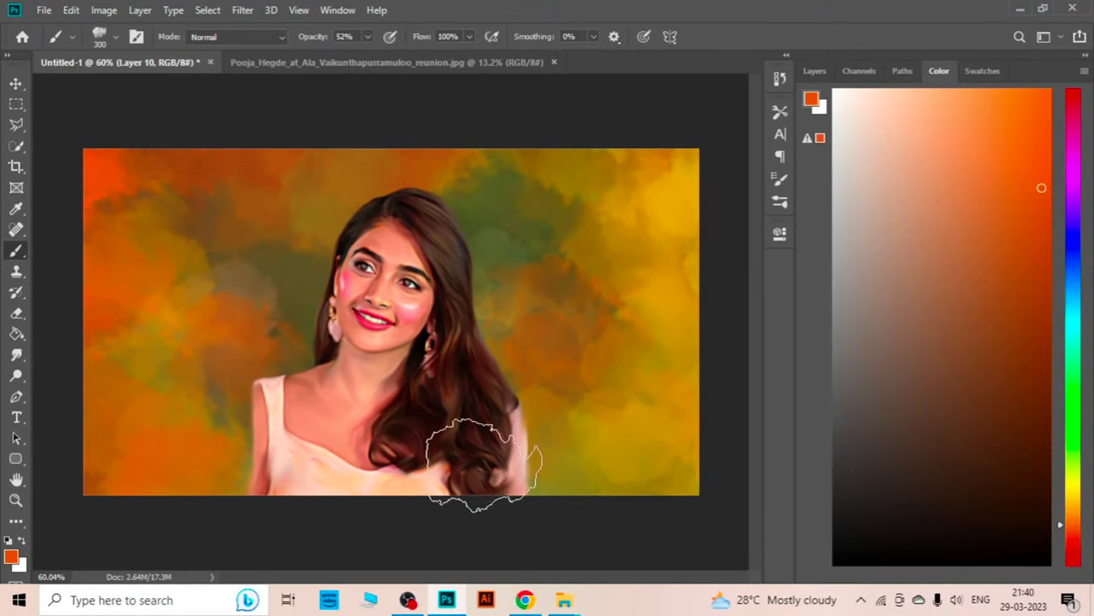
pyautogui.click(814, 72)
pyautogui.click(938, 70)
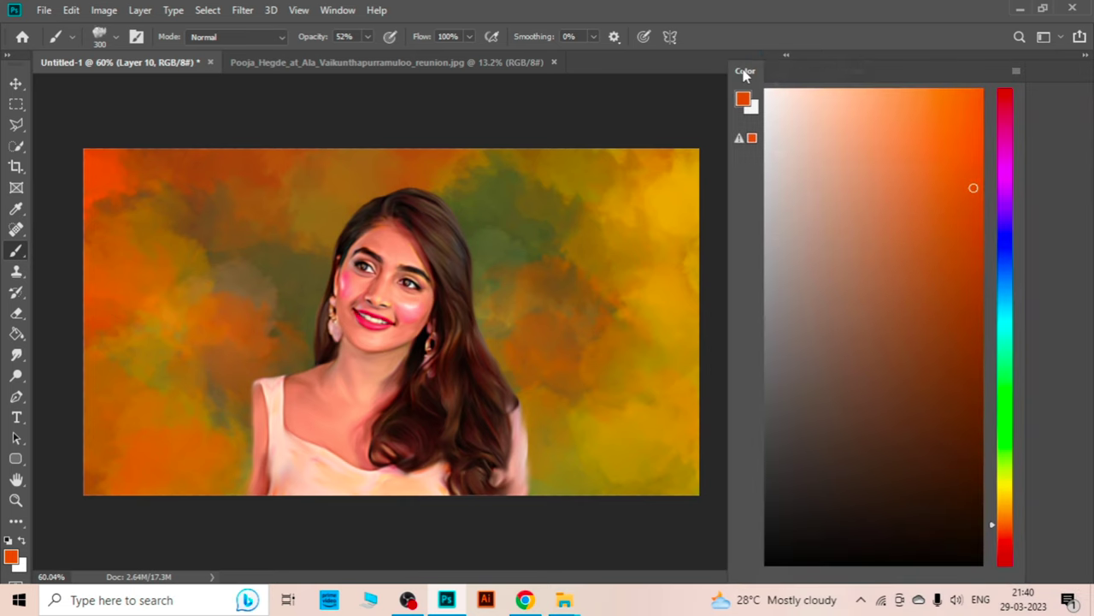
# Give the colour picker its own column and add a new layer above Layer 1 copy
pyautogui.moveTo(851, 71); pyautogui.dragTo(765, 71)
pyautogui.click(814, 71)
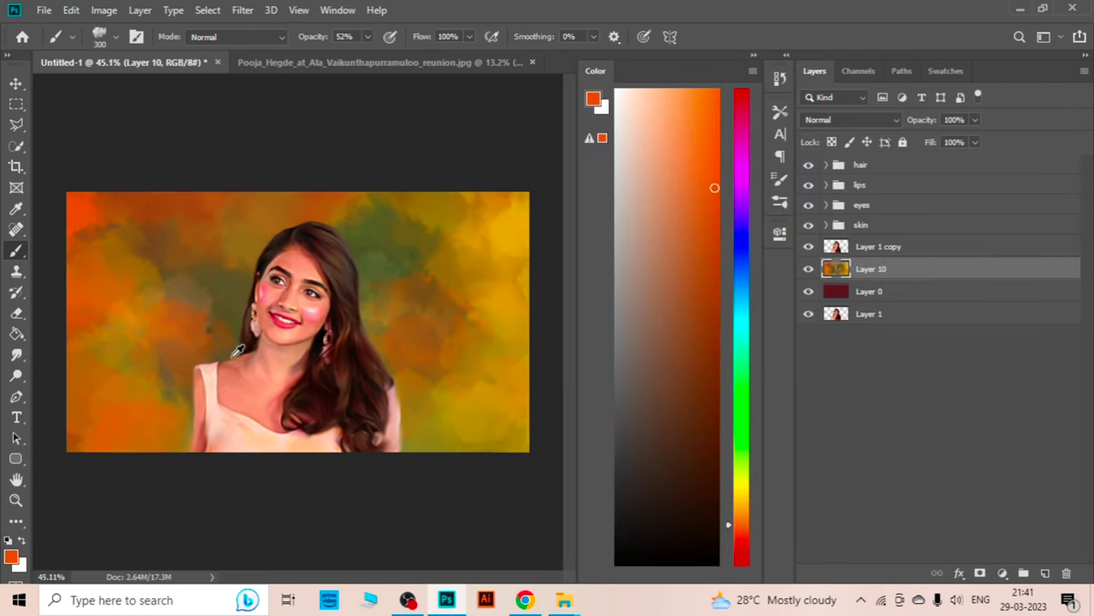
pyautogui.click(881, 246)
pyautogui.click(1045, 573)
# Paint pale peach and dark olive strokes beside the shoulder at 78% brush opacity
pyautogui.keyDown('alt'); pyautogui.click(163, 432); pyautogui.keyUp('alt')
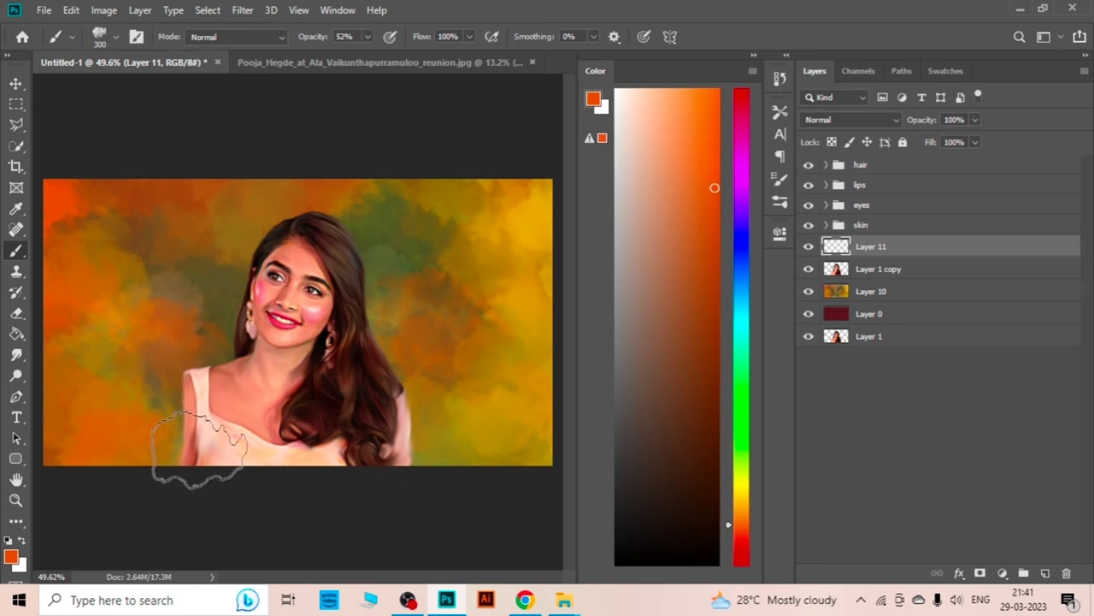
pyautogui.keyDown('alt'); pyautogui.click(163, 427); pyautogui.keyUp('alt')
pyautogui.keyDown('alt'); pyautogui.click(207, 366); pyautogui.keyUp('alt')
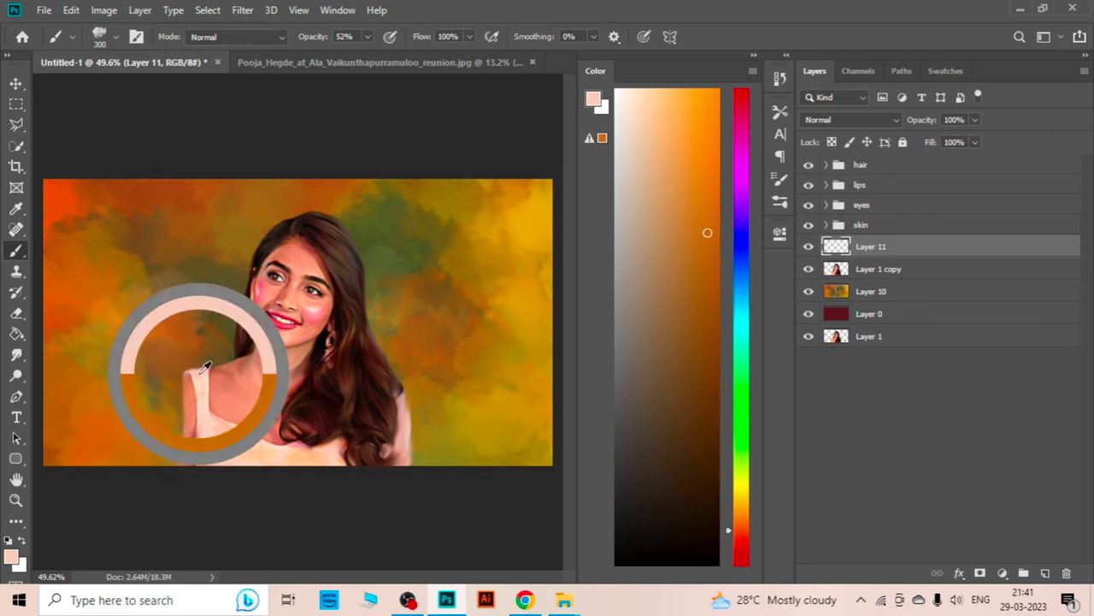
pyautogui.moveTo(163, 359)
pyautogui.mouseDown()
pyautogui.moveTo(190, 449)
pyautogui.moveTo(171, 385)
pyautogui.mouseUp()
pyautogui.keyDown('alt'); pyautogui.click(190, 449); pyautogui.keyUp('alt')
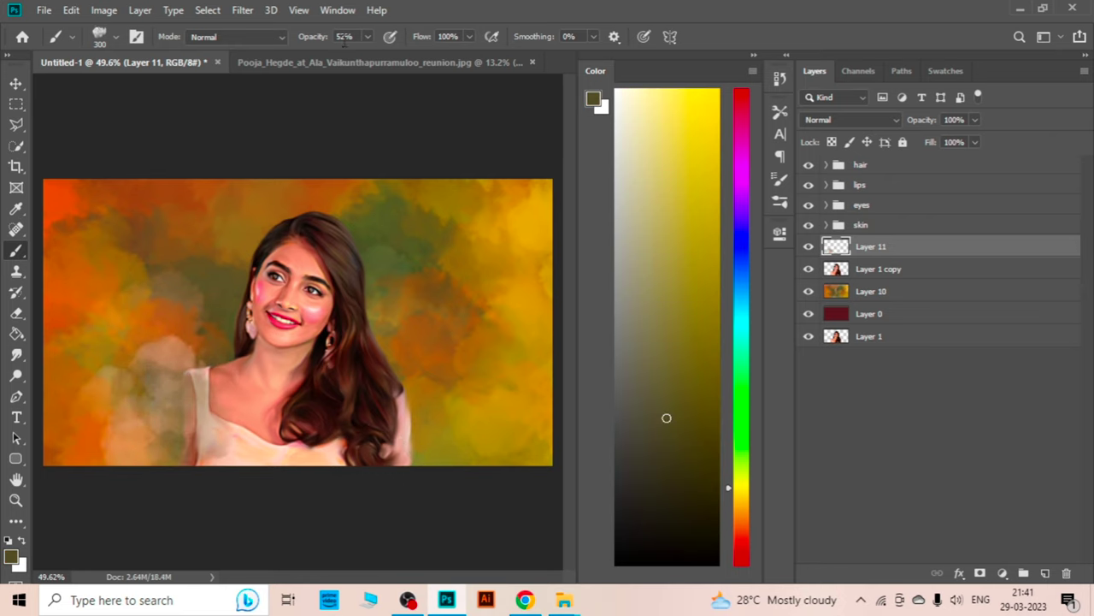
pyautogui.press('7')
pyautogui.press('8')
pyautogui.moveTo(171, 465); pyautogui.dragTo(126, 413)
# Sample peach, brown and olive-yellow tones, then dock the colour picker above the layers list
pyautogui.keyDown('alt'); pyautogui.click(394, 444); pyautogui.keyUp('alt')
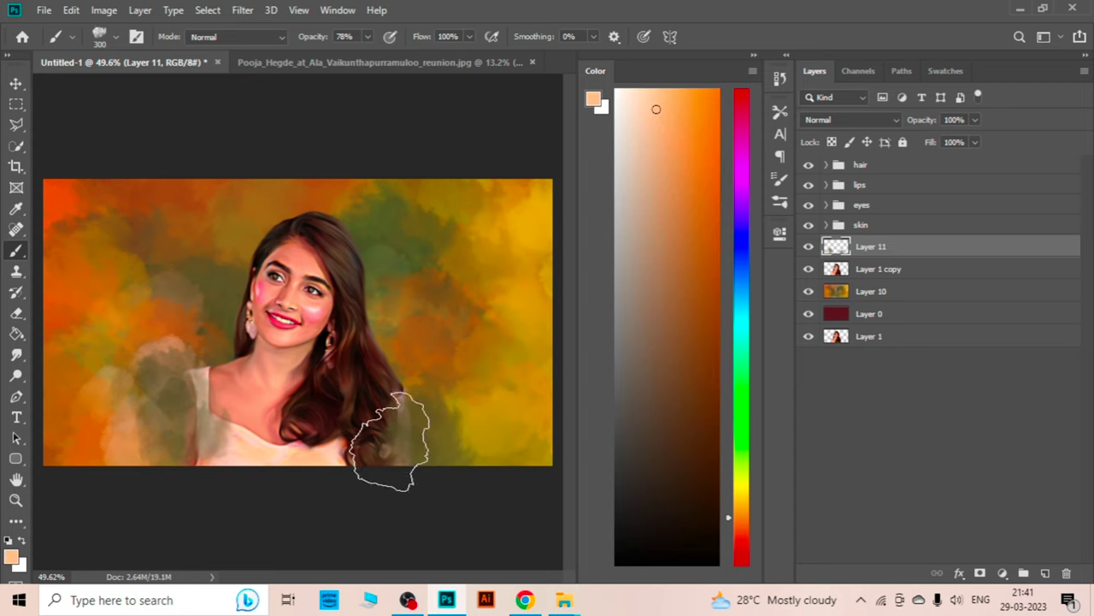
pyautogui.keyDown('alt'); pyautogui.click(379, 416); pyautogui.keyUp('alt')
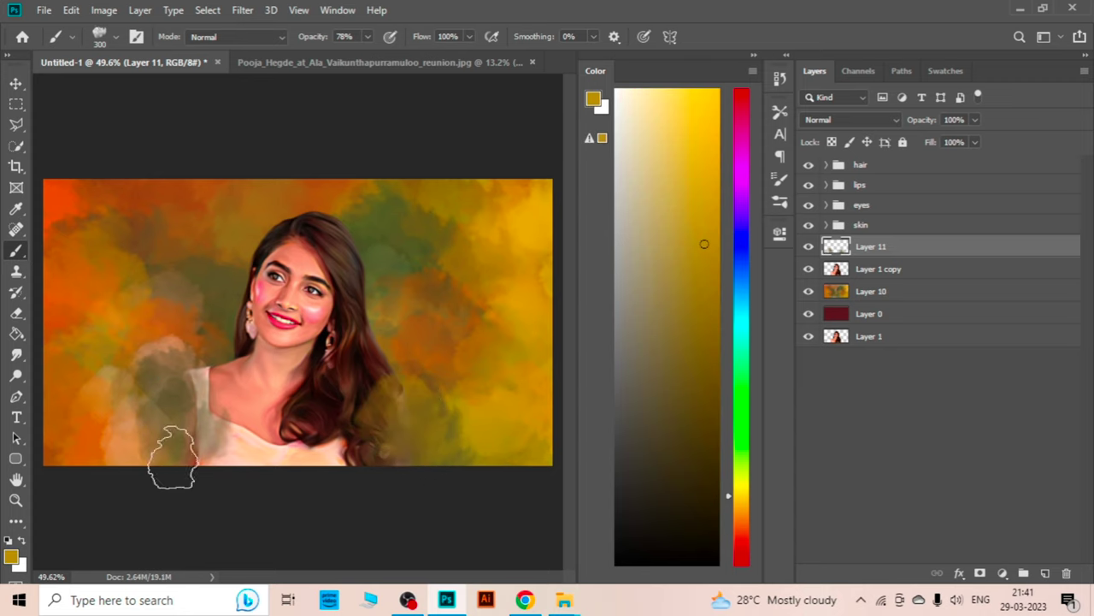
pyautogui.keyDown('alt'); pyautogui.click(176, 472); pyautogui.keyUp('alt')
pyautogui.keyDown('alt'); pyautogui.scroll(1, 318, 525); pyautogui.keyUp('alt')
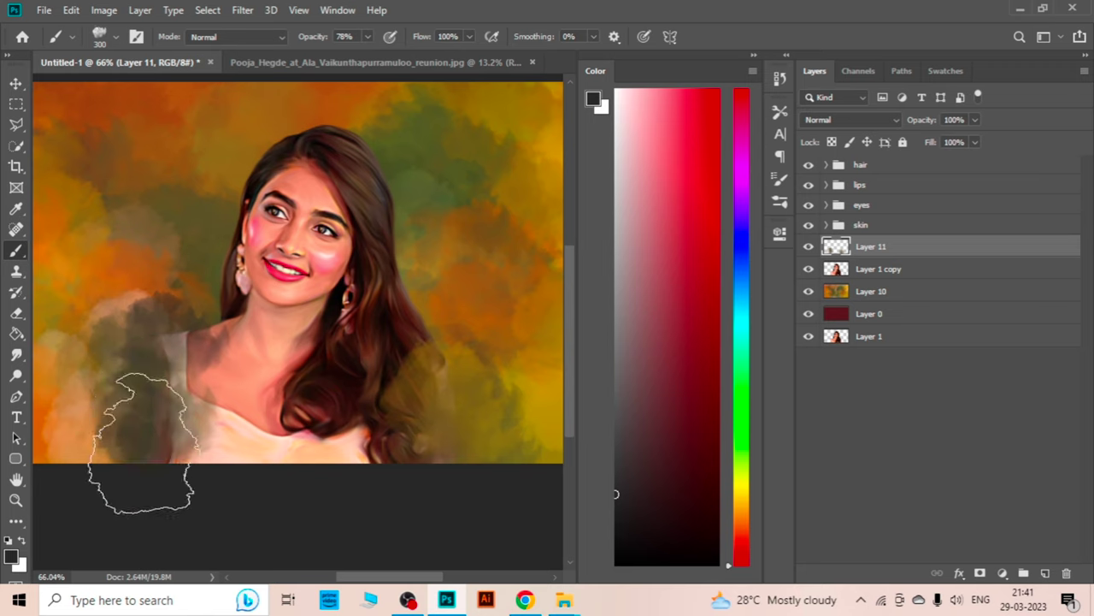
pyautogui.keyDown('alt'); pyautogui.click(137, 432); pyautogui.keyUp('alt')
pyautogui.keyDown('alt'); pyautogui.scroll(-1, 257, 504); pyautogui.keyUp('alt')
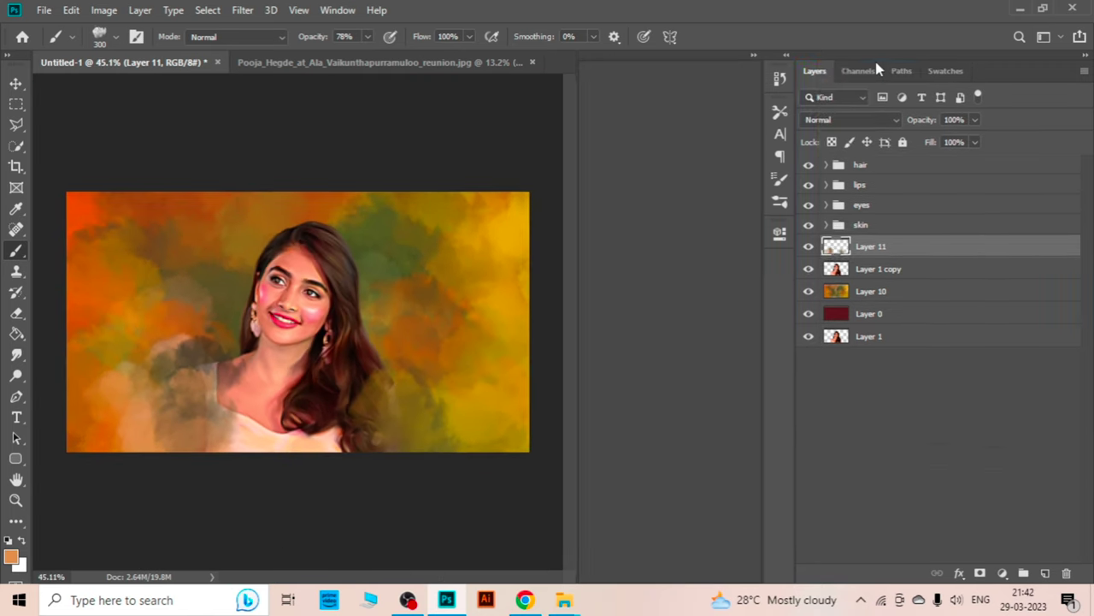
pyautogui.moveTo(649, 71); pyautogui.dragTo(881, 68)
# Sample dark brown from the hair and paint patches beside the hair and shoulder
pyautogui.keyDown('alt'); pyautogui.scroll(1, 239, 417); pyautogui.keyUp('alt')
pyautogui.keyDown('alt'); pyautogui.click(453, 386); pyautogui.keyUp('alt')
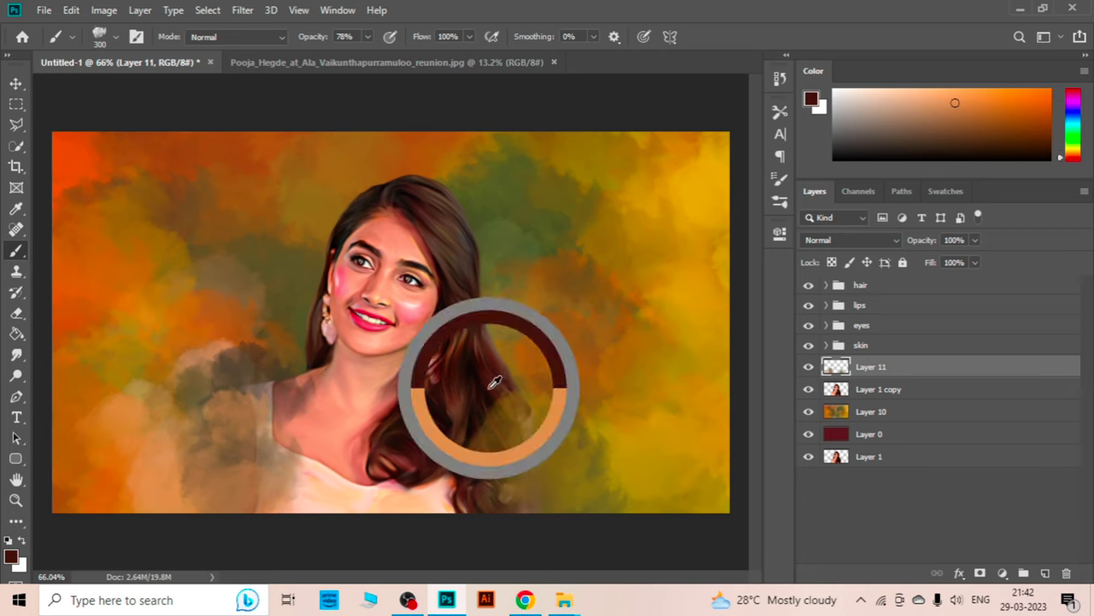
pyautogui.moveTo(513, 440); pyautogui.dragTo(538, 501)
pyautogui.moveTo(246, 457); pyautogui.dragTo(230, 431)
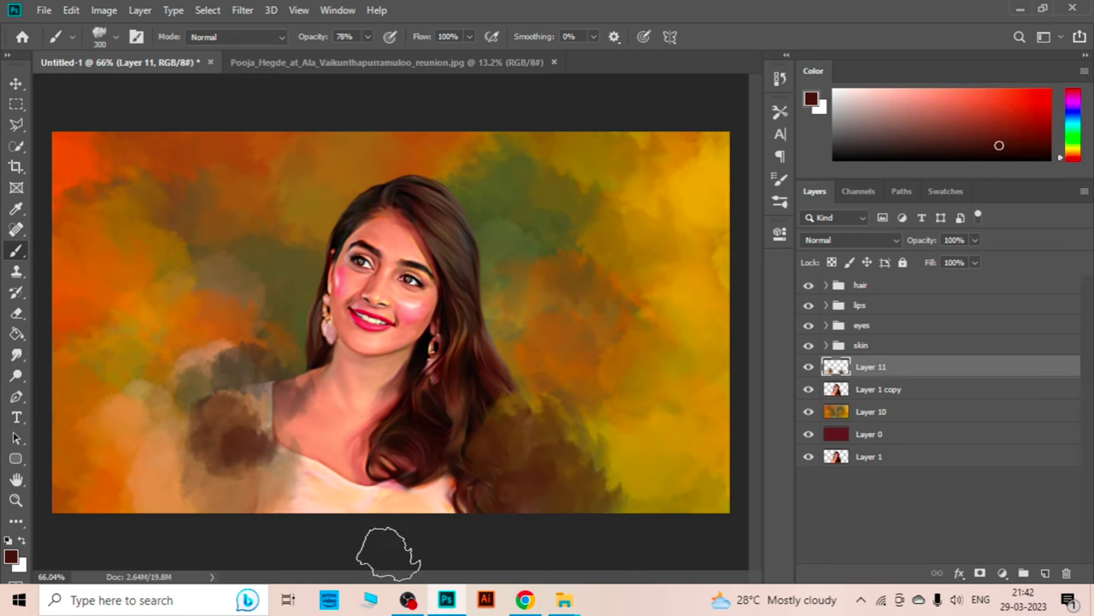
# Set Layer 10's blend mode to Exclusion
pyautogui.click(920, 414)
pyautogui.click(849, 239)
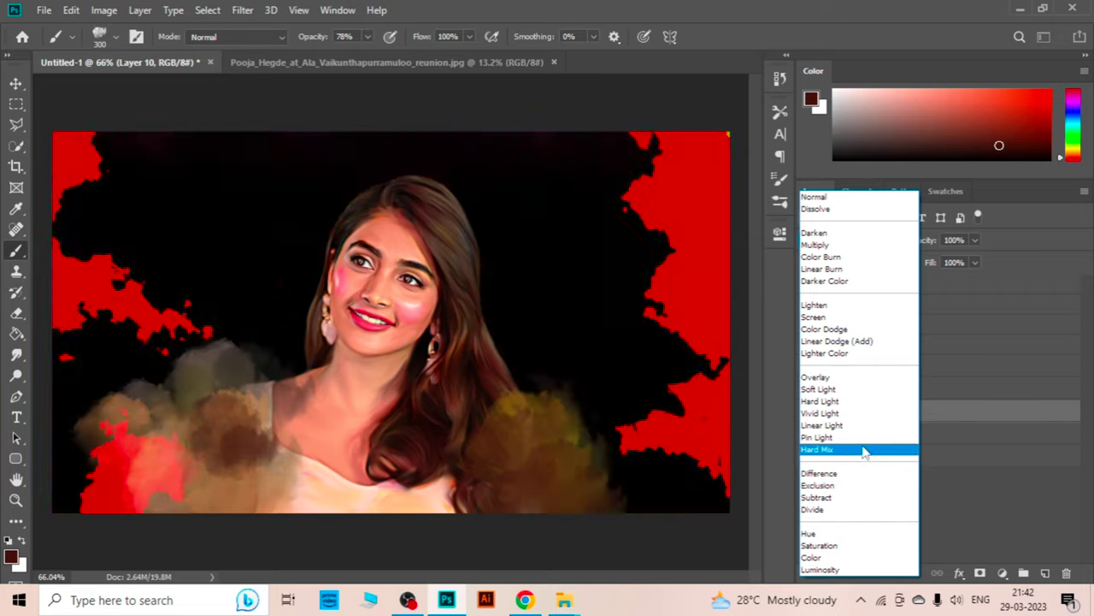
pyautogui.click(842, 484)
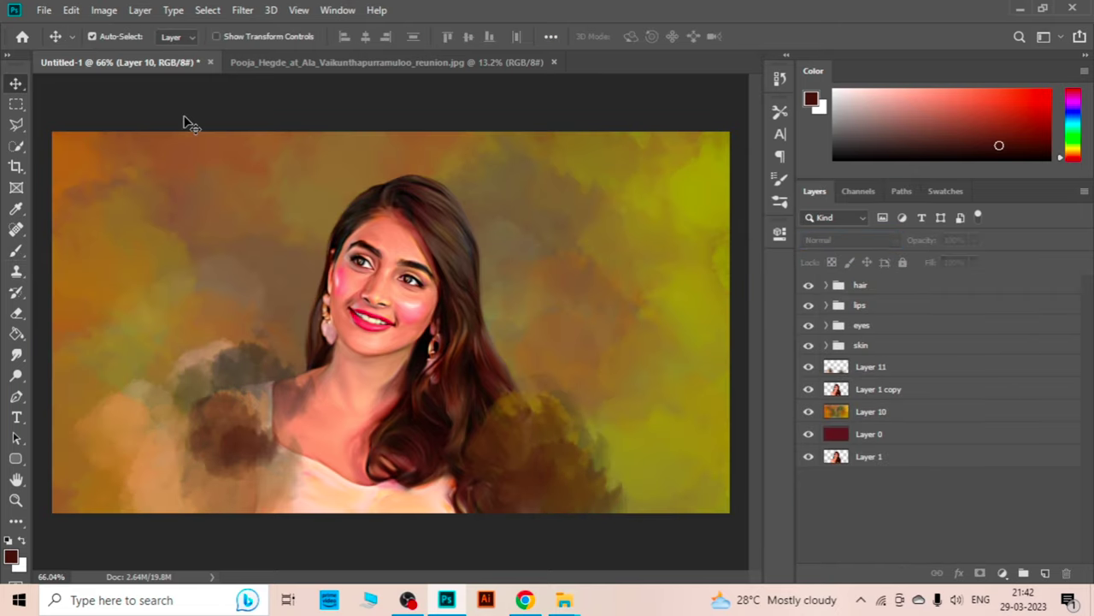
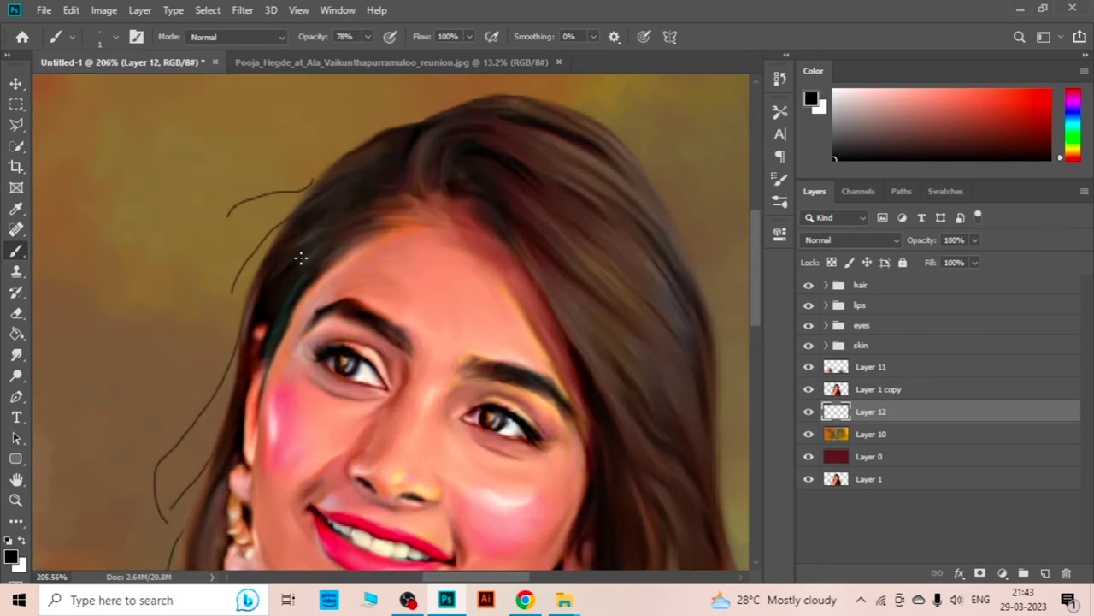
# Draw thin black flyaway strands above the crown and along the top and side edges of the hair
pyautogui.moveTo(239, 193)
pyautogui.mouseDown()
pyautogui.moveTo(316, 185)
pyautogui.moveTo(269, 235)
pyautogui.mouseUp()
pyautogui.scroll(-3, 244, 301)
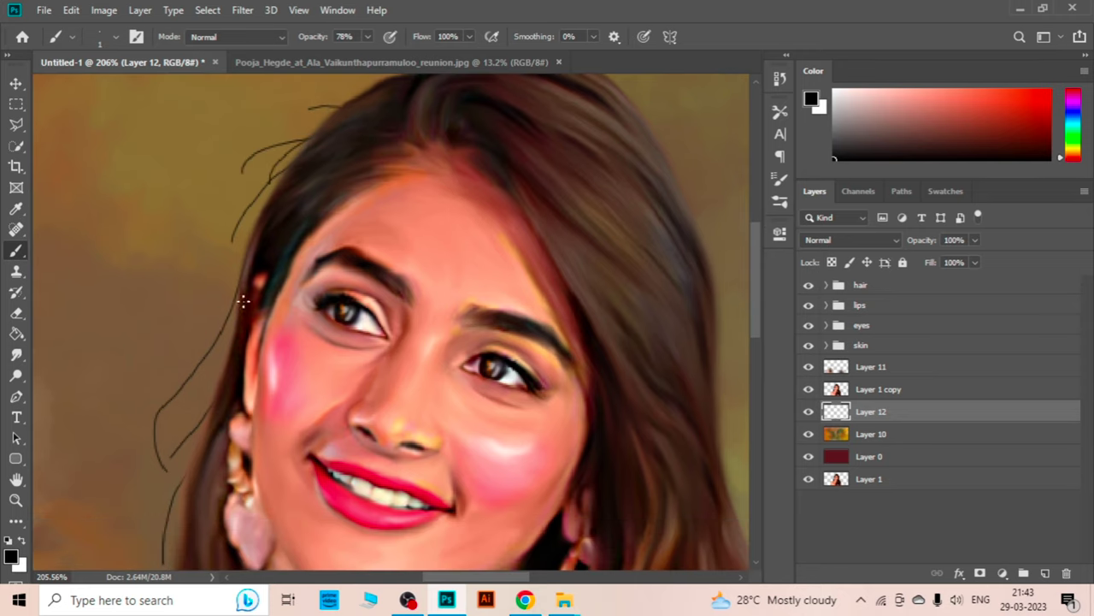
pyautogui.scroll(-5, 229, 433)
pyautogui.scroll(5, 269, 299)
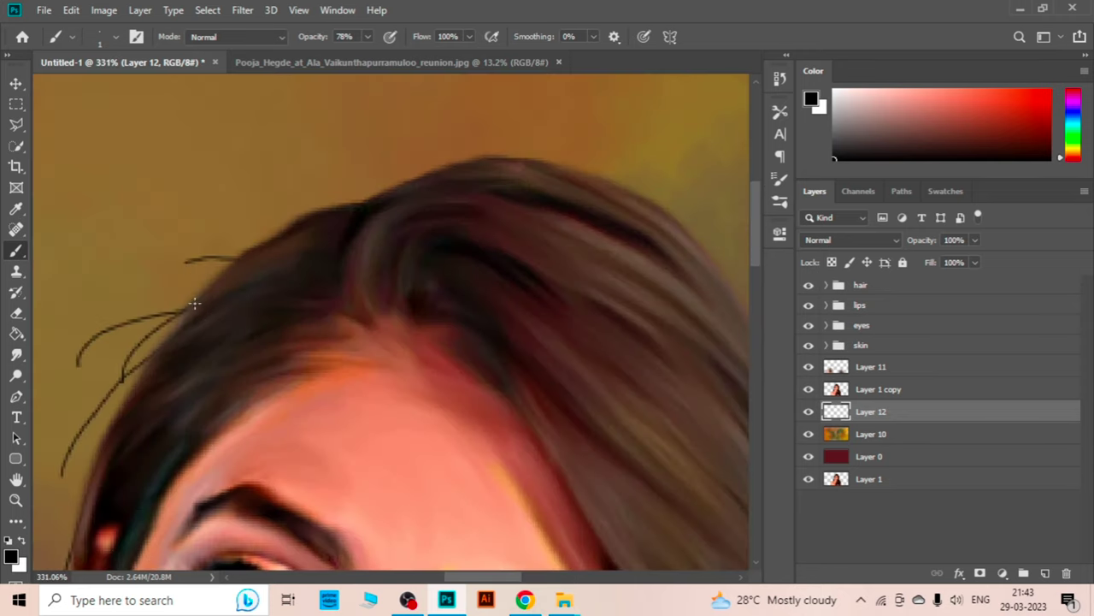
pyautogui.moveTo(419, 167); pyautogui.dragTo(658, 209)
pyautogui.hscroll(3, 604, 301)
pyautogui.moveTo(560, 265); pyautogui.dragTo(663, 409)
pyautogui.moveTo(350, 159); pyautogui.dragTo(465, 184)
pyautogui.moveTo(312, 154); pyautogui.dragTo(487, 205)
# Zoom in and out around the portrait to check the new hair strands
pyautogui.scroll(-1, 486, 205)
pyautogui.scroll(-1, 454, 206)
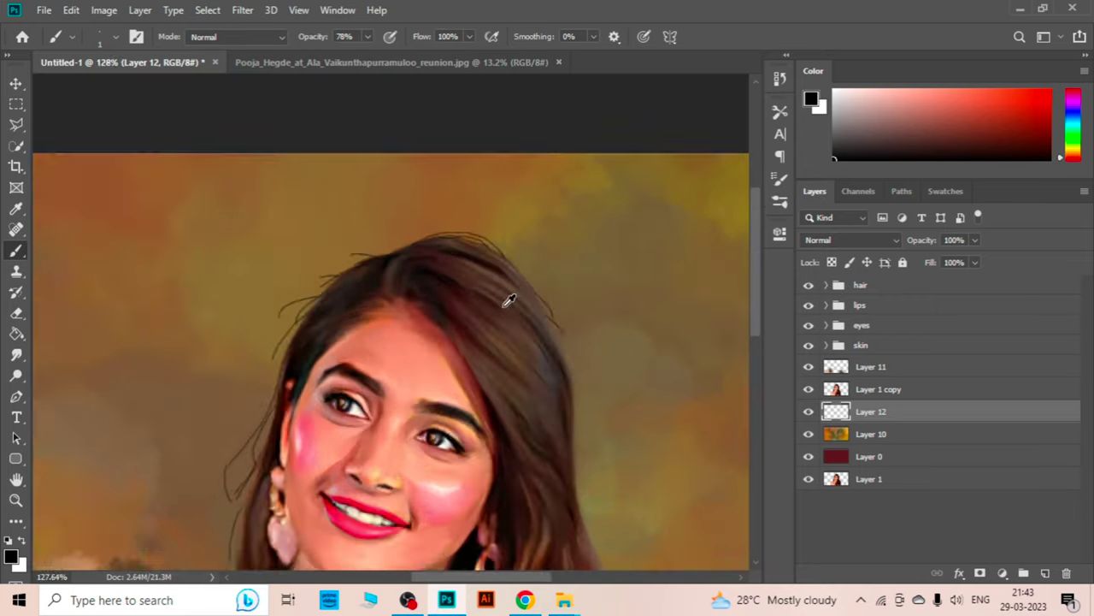
pyautogui.scroll(-1, 506, 299)
pyautogui.scroll(1, 528, 333)
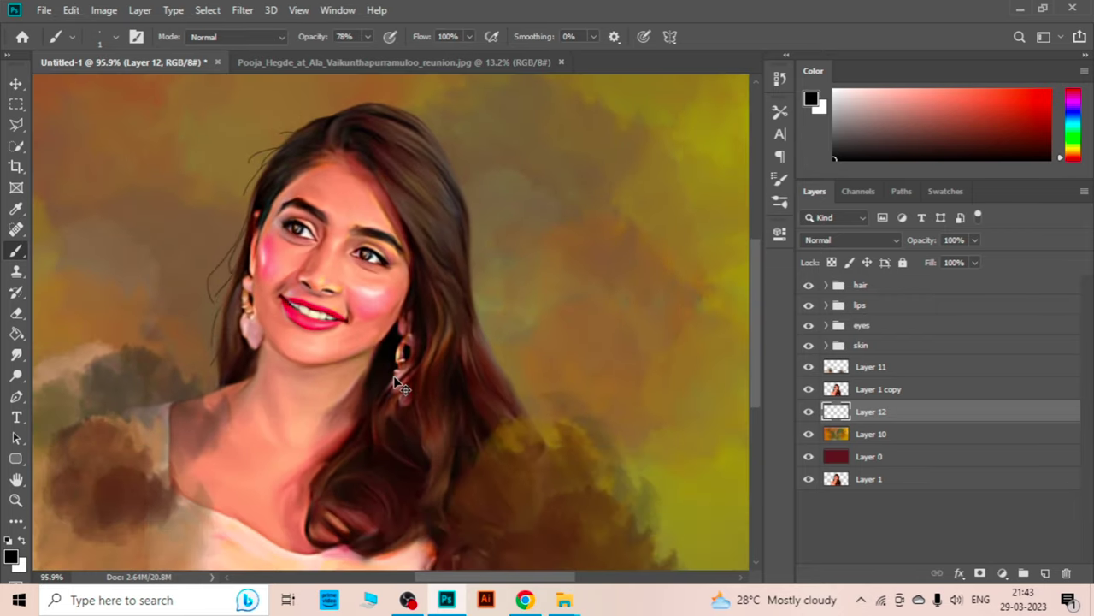
pyautogui.scroll(2, 452, 304)
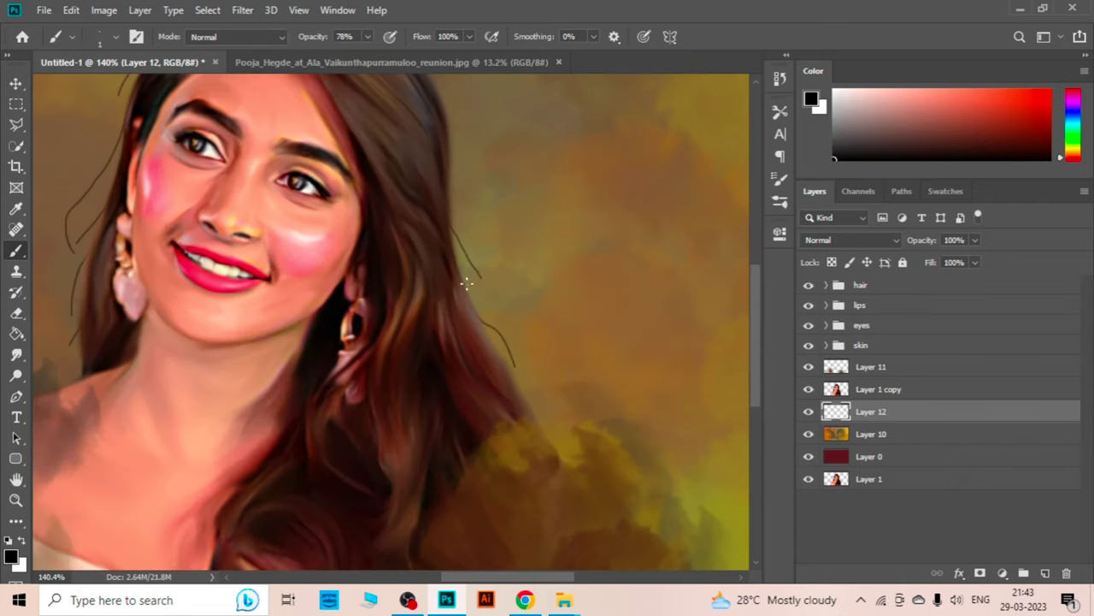
pyautogui.scroll(-2, 470, 351)
pyautogui.scroll(3, 469, 373)
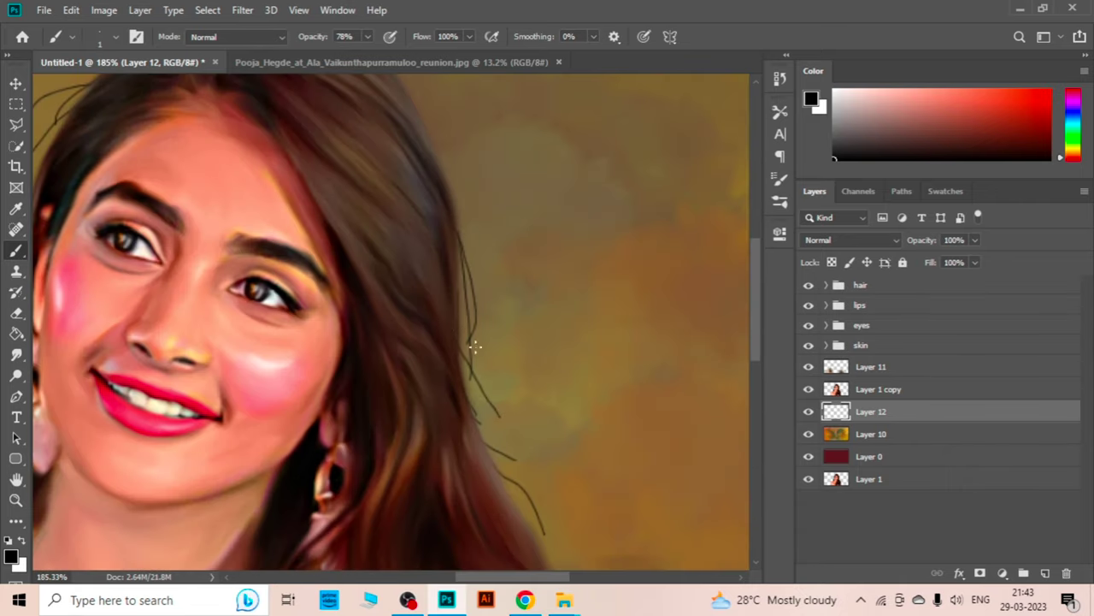
pyautogui.scroll(2, 476, 347)
pyautogui.scroll(1, 452, 294)
pyautogui.scroll(-2, 419, 259)
pyautogui.scroll(2, 411, 311)
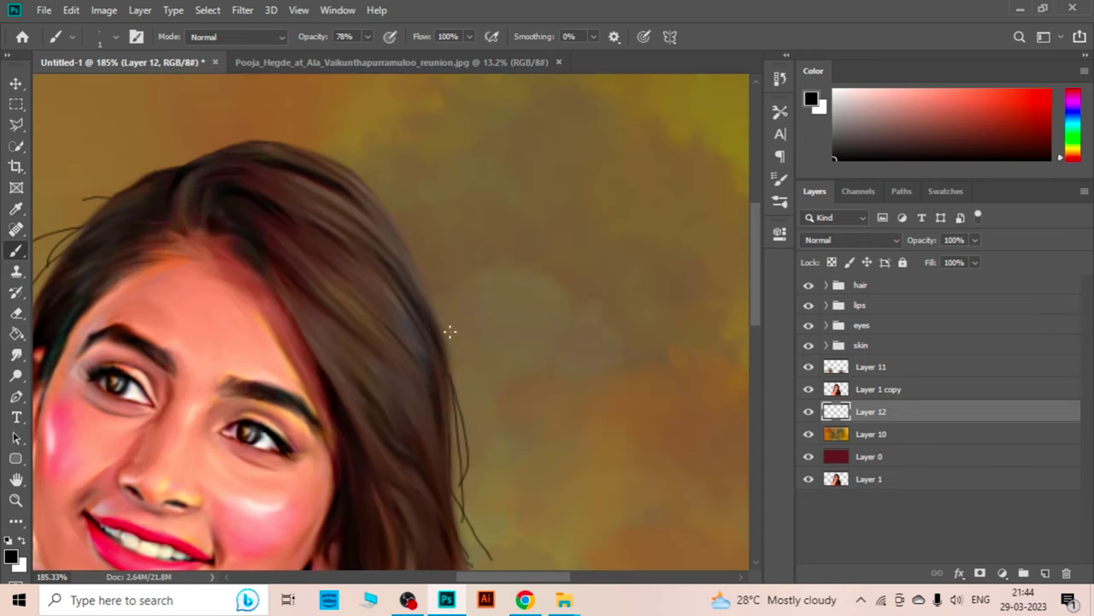
pyautogui.scroll(-3, 450, 342)
pyautogui.scroll(2, 453, 453)
# Swap to white and choose a bright orange painting colour in the Color panel
pyautogui.scroll(-2, 181, 374)
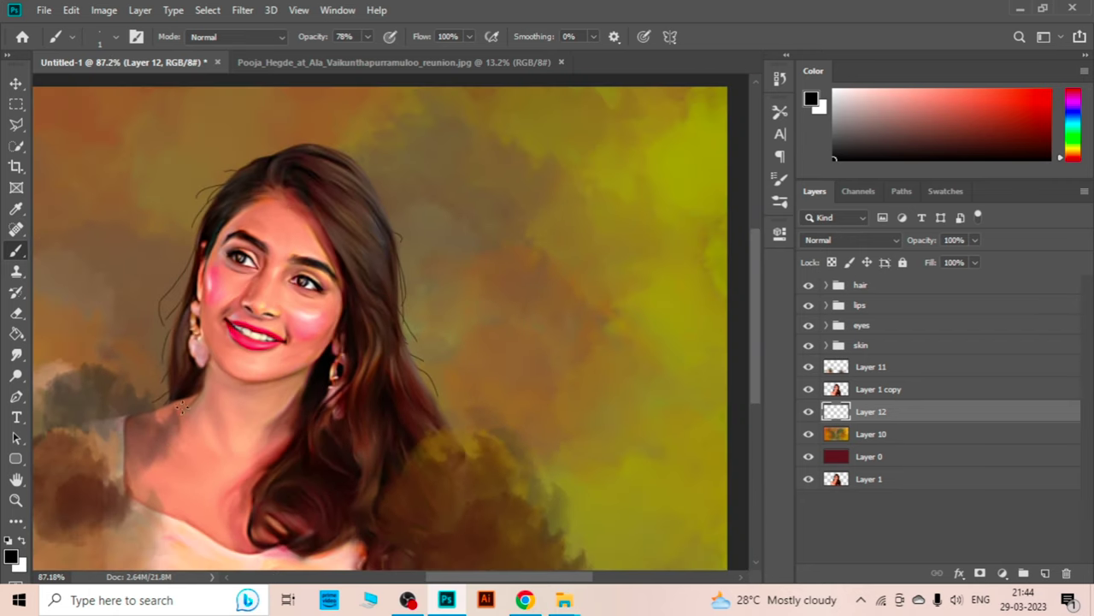
pyautogui.press('x')
pyautogui.scroll(3, 119, 376)
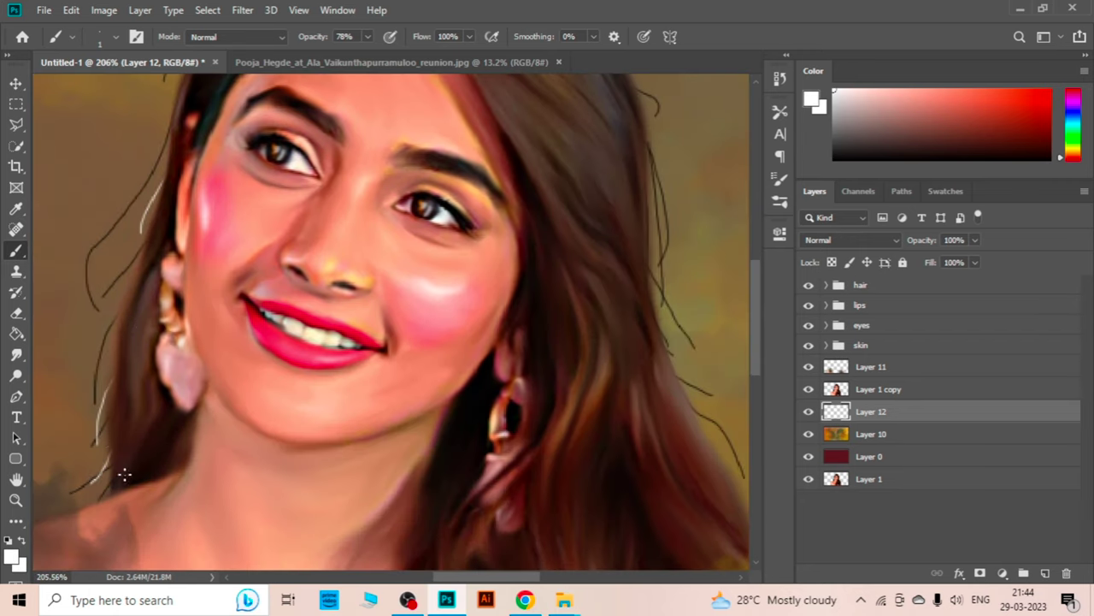
pyautogui.scroll(-1, 124, 474)
pyautogui.scroll(-2, 124, 474)
pyautogui.click(1075, 156)
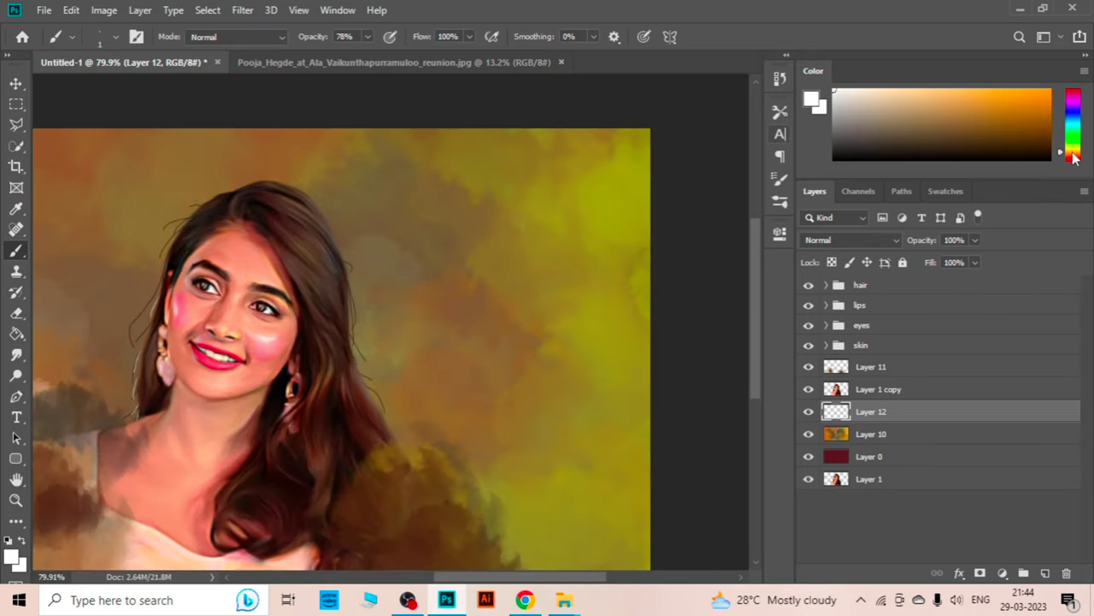
pyautogui.click(1045, 101)
# Paint a short light orange strand beside the left side of the face
pyautogui.scroll(2, 163, 342)
pyautogui.moveTo(114, 351); pyautogui.dragTo(74, 417)
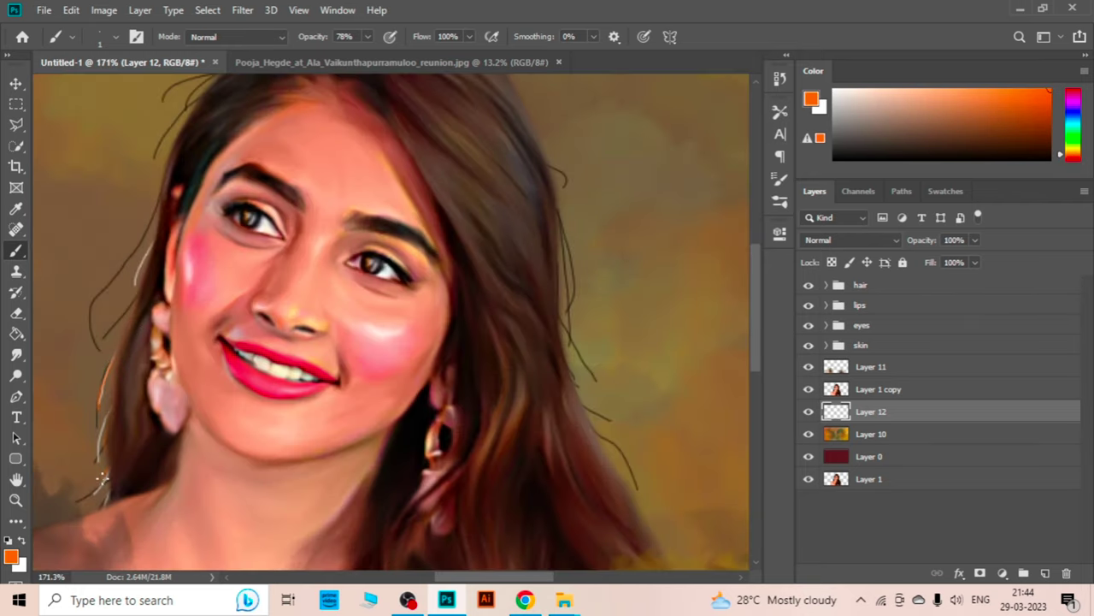
pyautogui.scroll(-3, 101, 479)
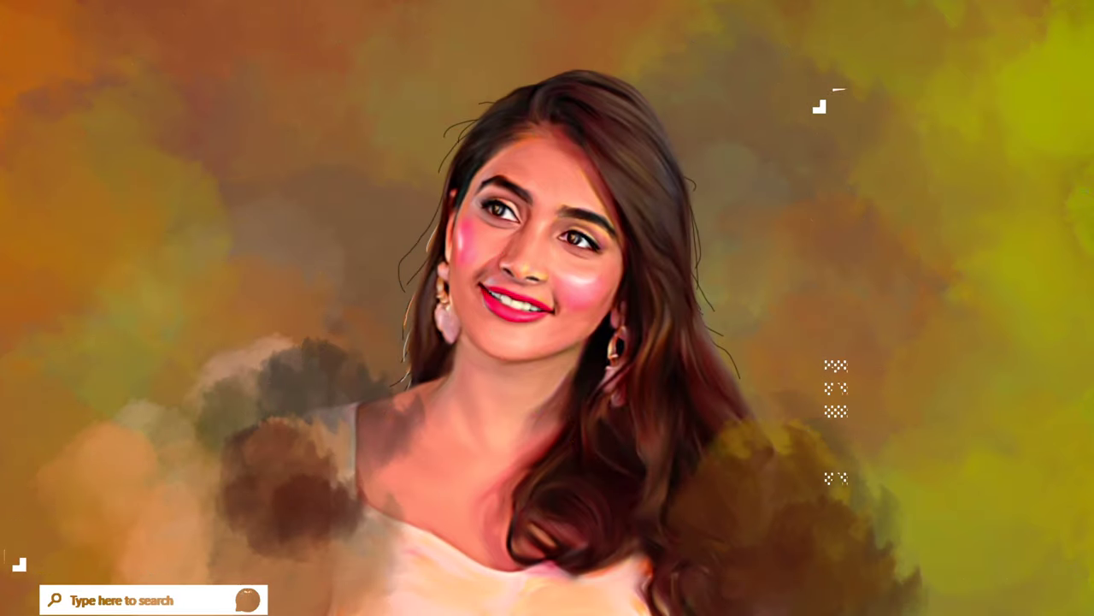